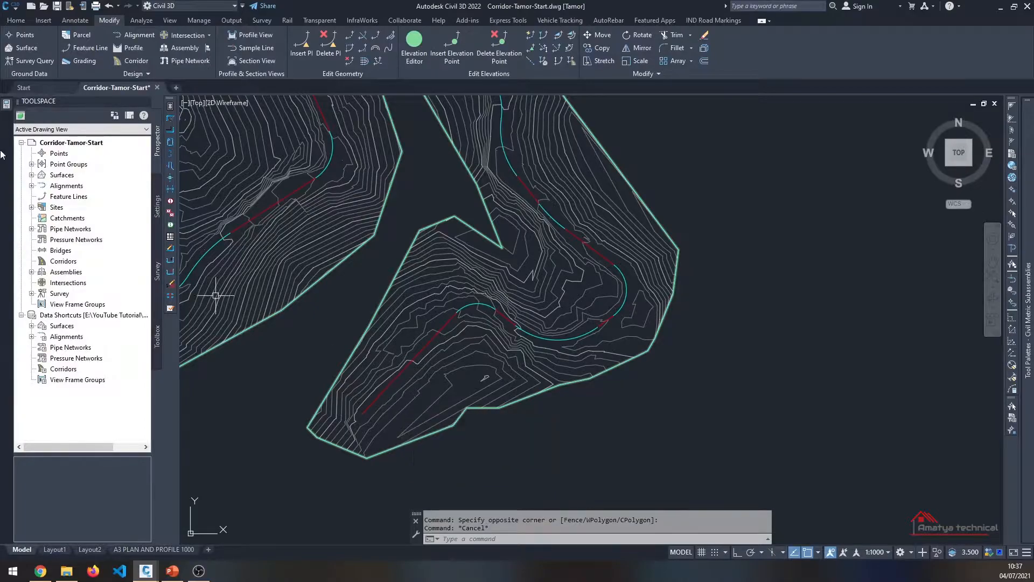
Start a new corridor named "Test Corridor" with the Basic corridor style
{"action": "left_click", "coordinate": [20, 21]}
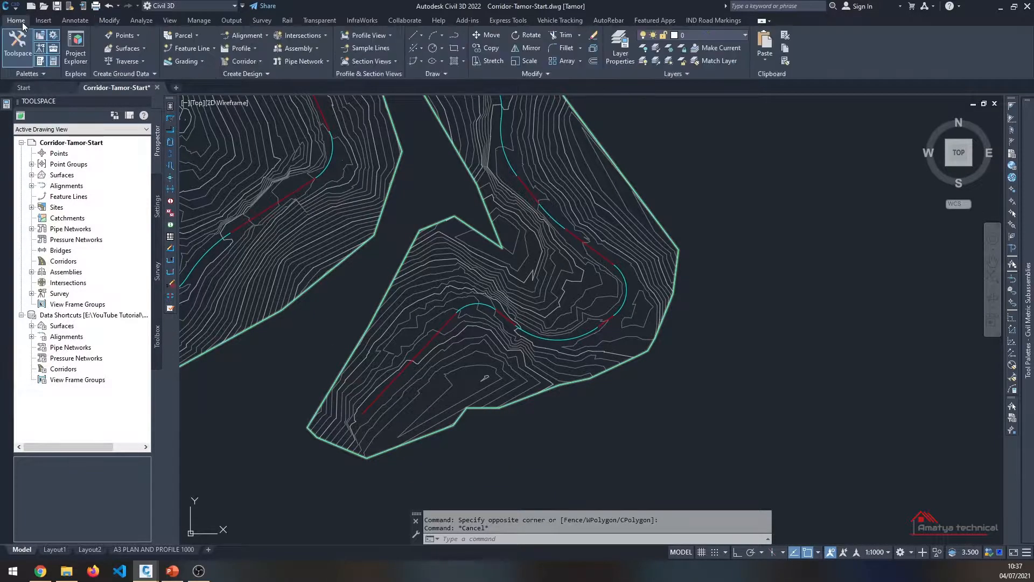
{"action": "left_click", "coordinate": [251, 62]}
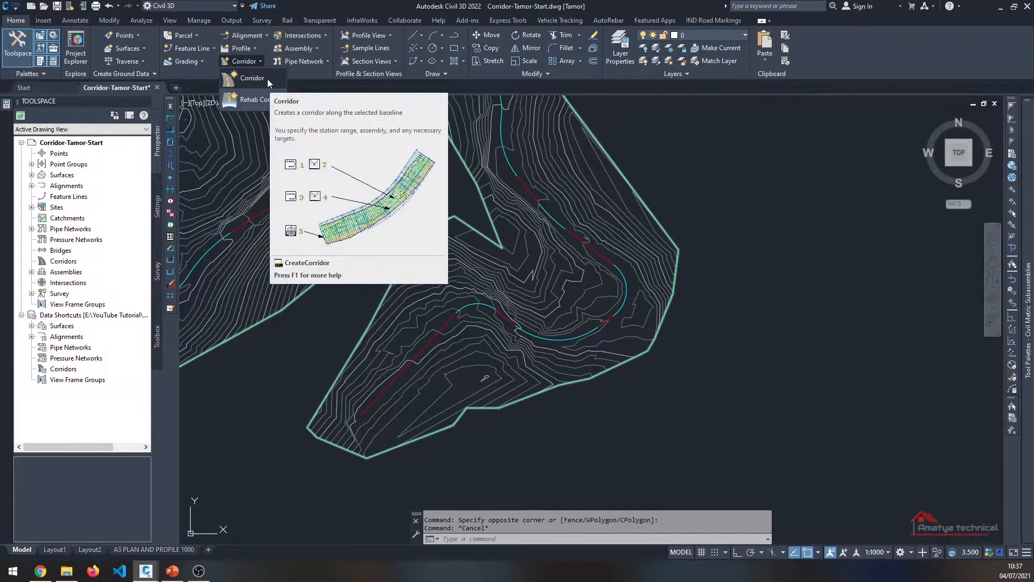
{"action": "left_click", "coordinate": [267, 79]}
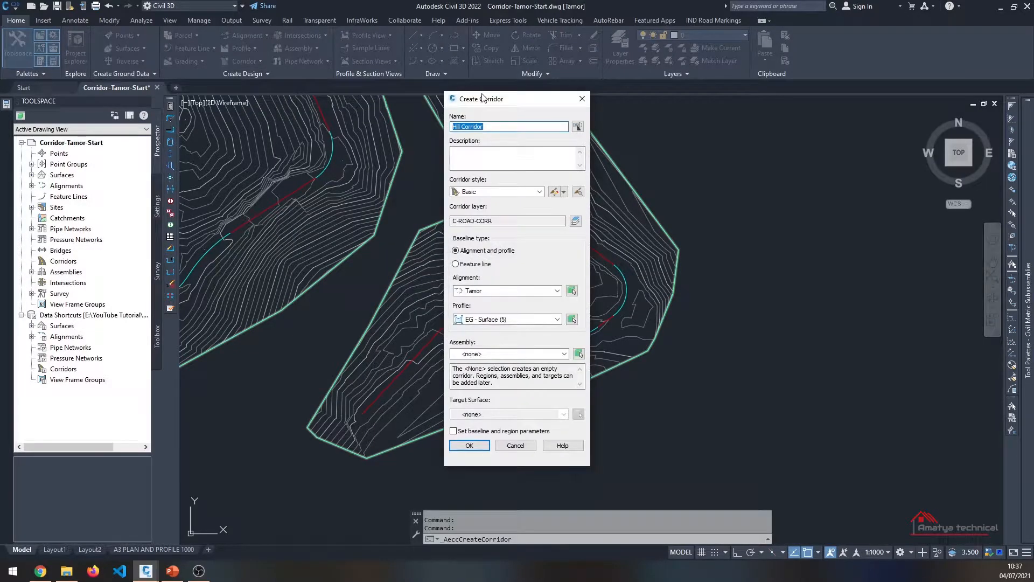
{"action": "left_click_drag", "start_coordinate": [485, 98], "coordinate": [413, 114]}
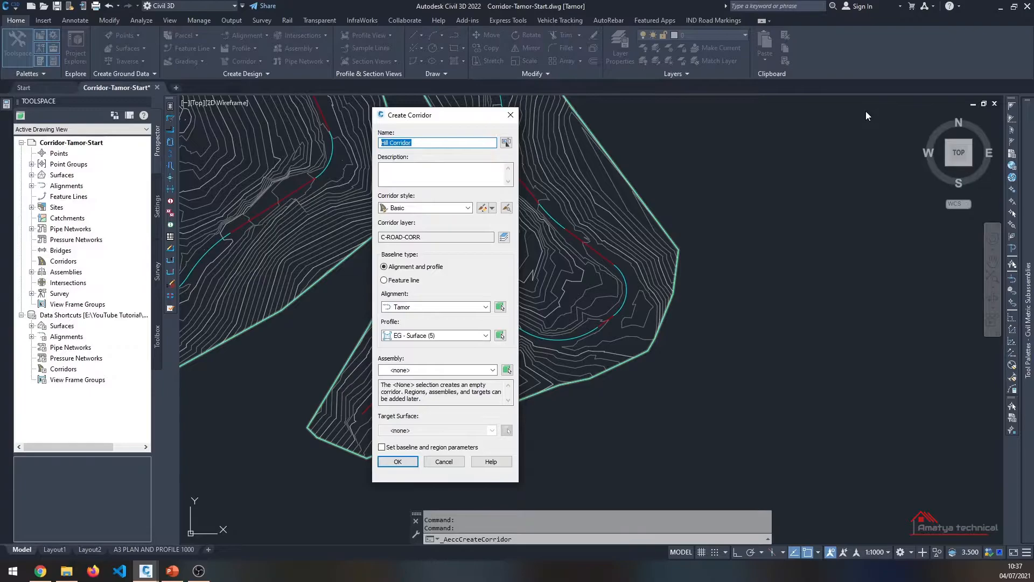
{"action": "type", "text": "Test Corridor"}
{"action": "left_click", "coordinate": [416, 208]}
{"action": "left_click", "coordinate": [407, 218]}
{"action": "left_click", "coordinate": [417, 173]}
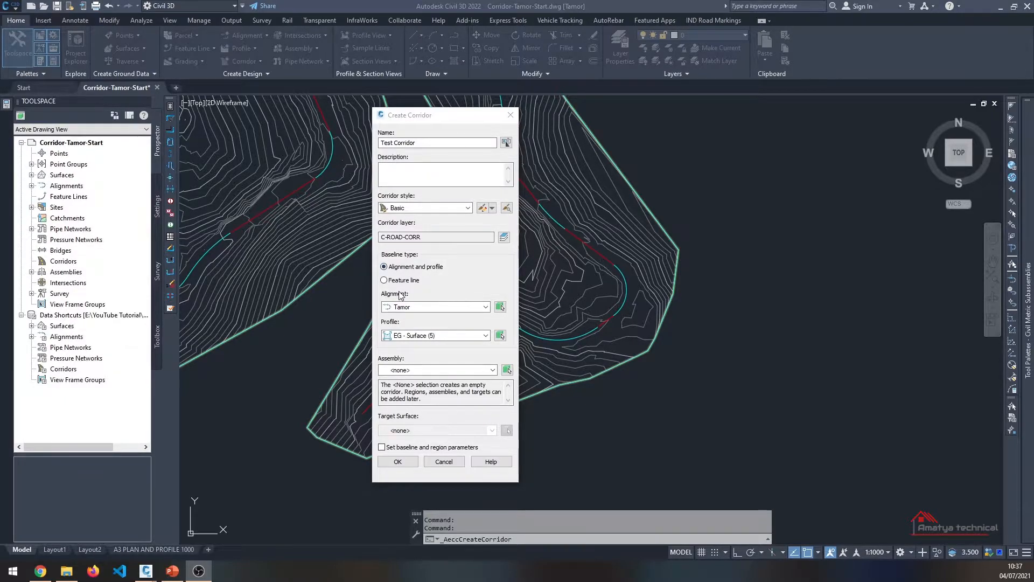
Use the Tamor alignment and the Tamor Finish Grade profile as the corridor's baseline
{"action": "left_click", "coordinate": [425, 308]}
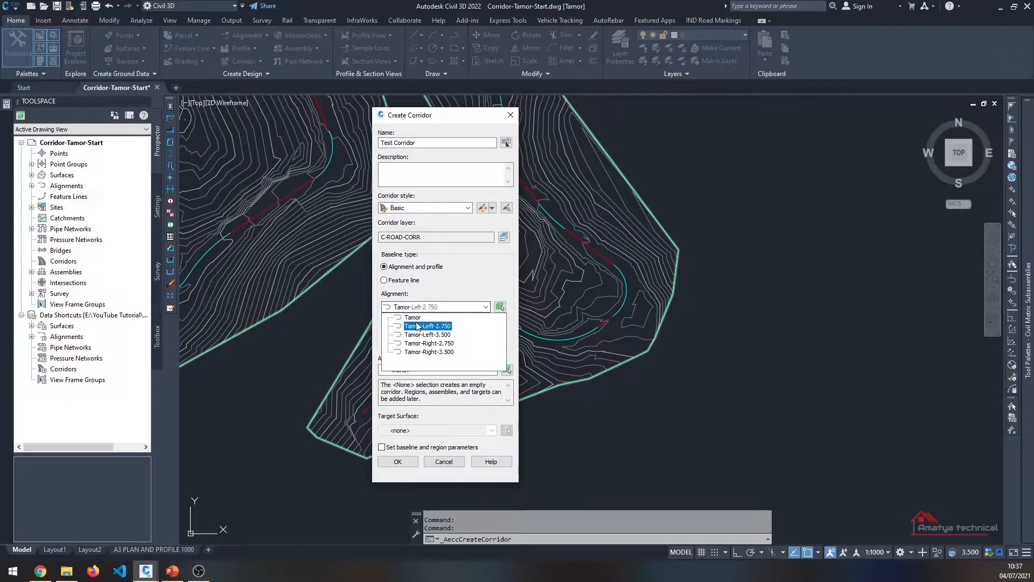
{"action": "left_click", "coordinate": [420, 317]}
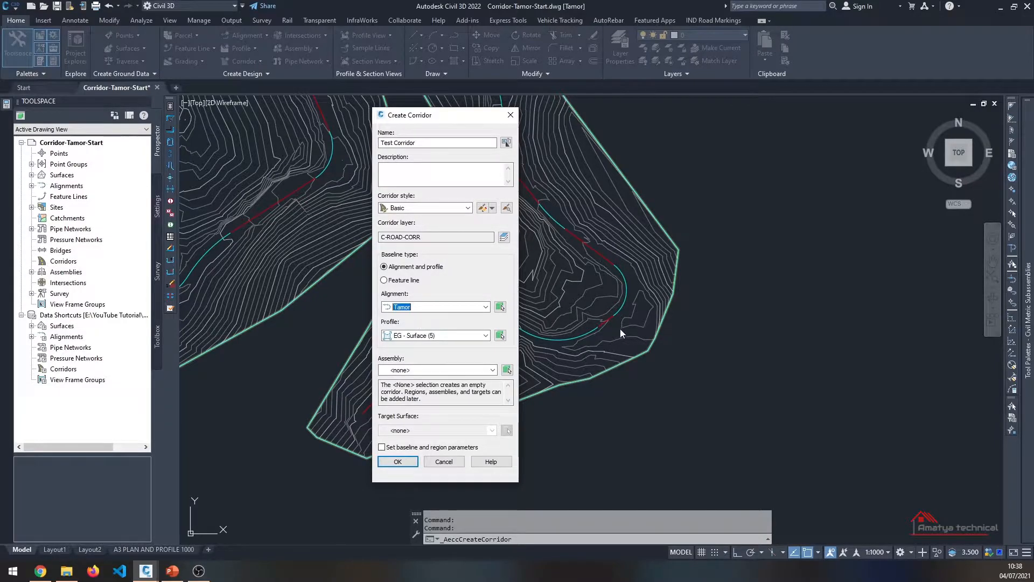
{"action": "left_click", "coordinate": [441, 340]}
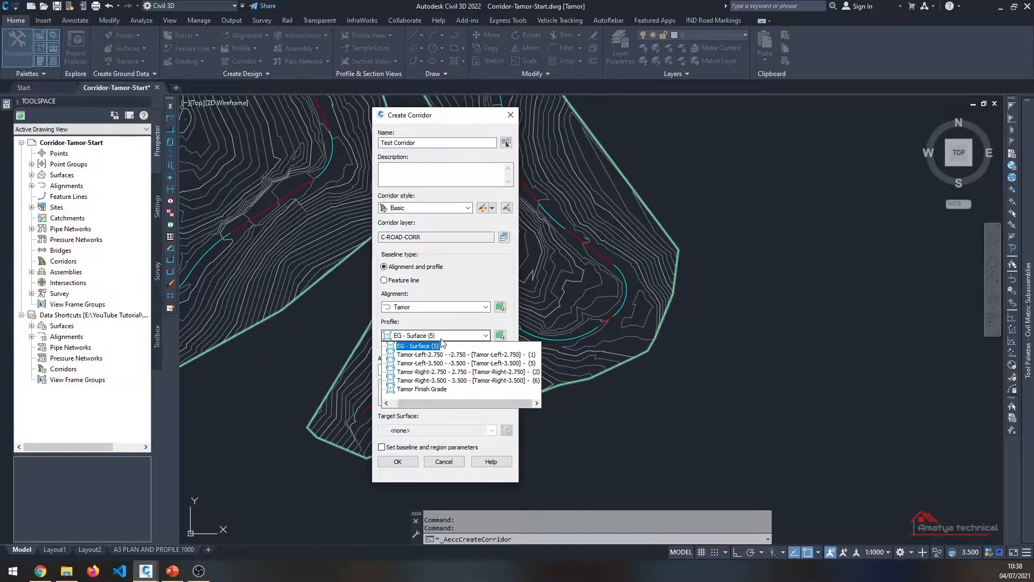
{"action": "left_click", "coordinate": [430, 389]}
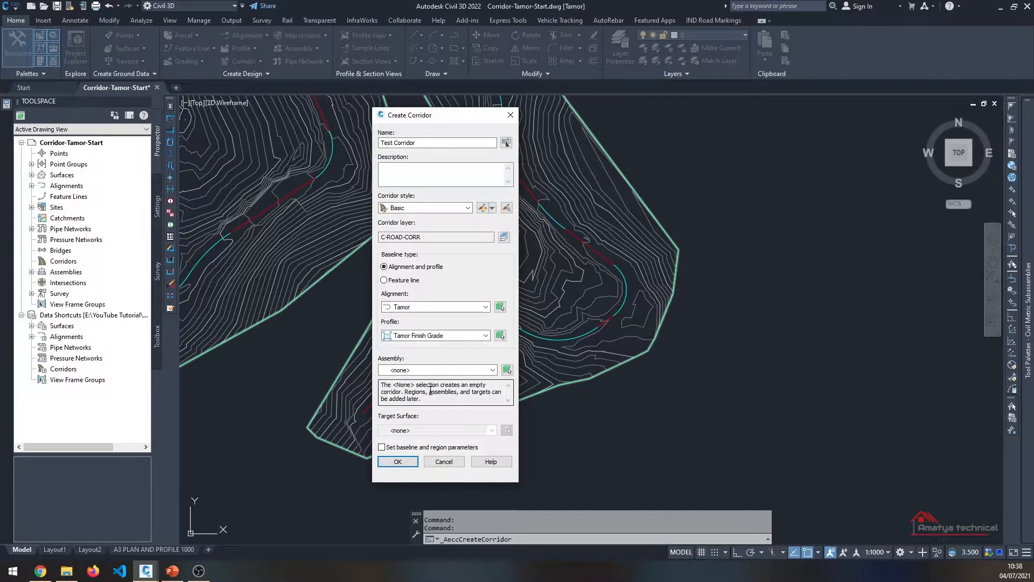
Assign the LaneAOR assembly and the EG target surface, and create the corridor with baseline and region parameter setup enabled
{"action": "left_click", "coordinate": [435, 371]}
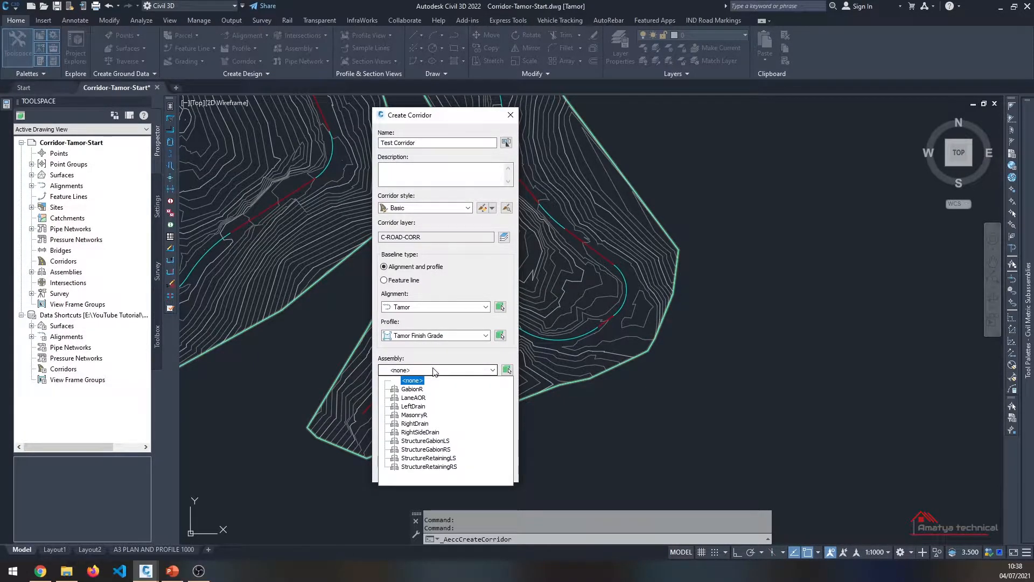
{"action": "left_click", "coordinate": [419, 398]}
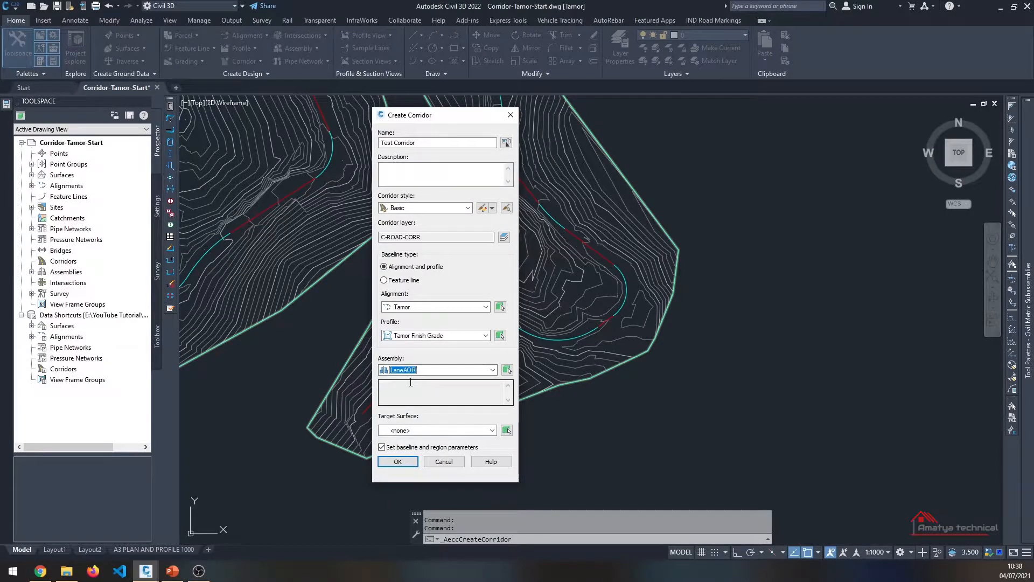
{"action": "left_click", "coordinate": [426, 431]}
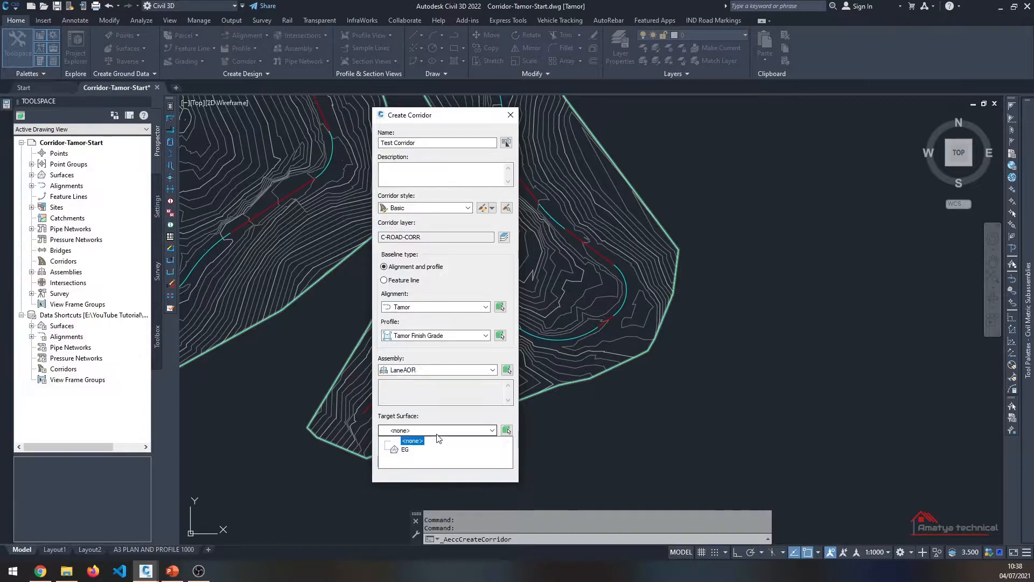
{"action": "left_click", "coordinate": [405, 450]}
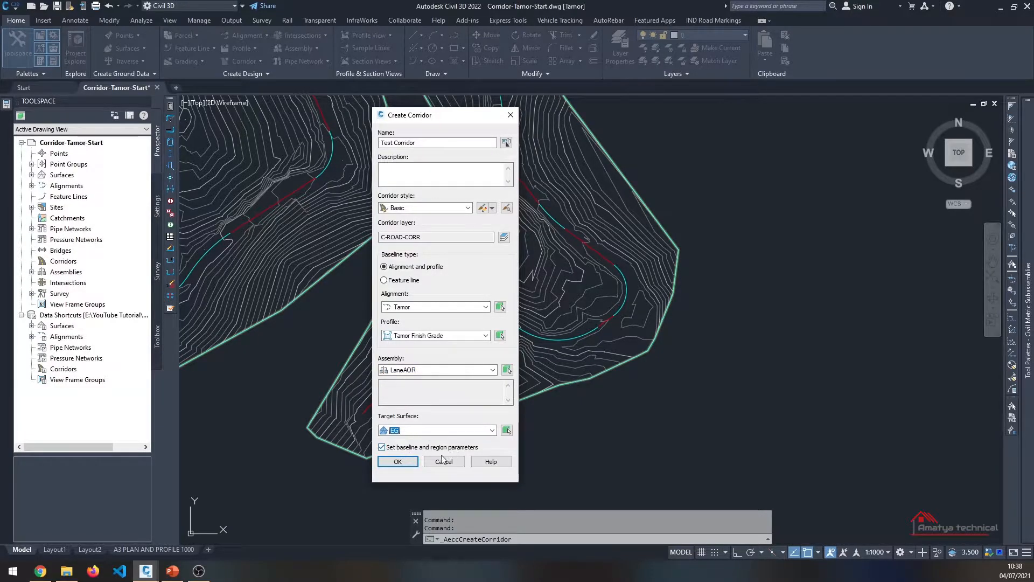
{"action": "left_click", "coordinate": [382, 447]}
{"action": "left_click", "coordinate": [403, 462]}
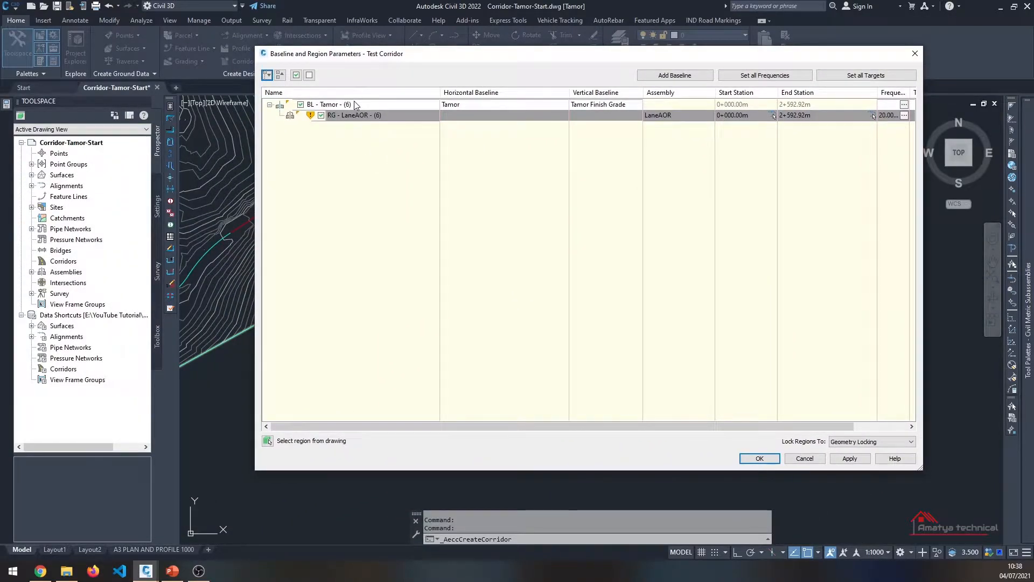
Set the LaneAOR region's assembly frequency to 10 m along tangents and a 10 m curve increment
{"action": "left_click", "coordinate": [355, 104]}
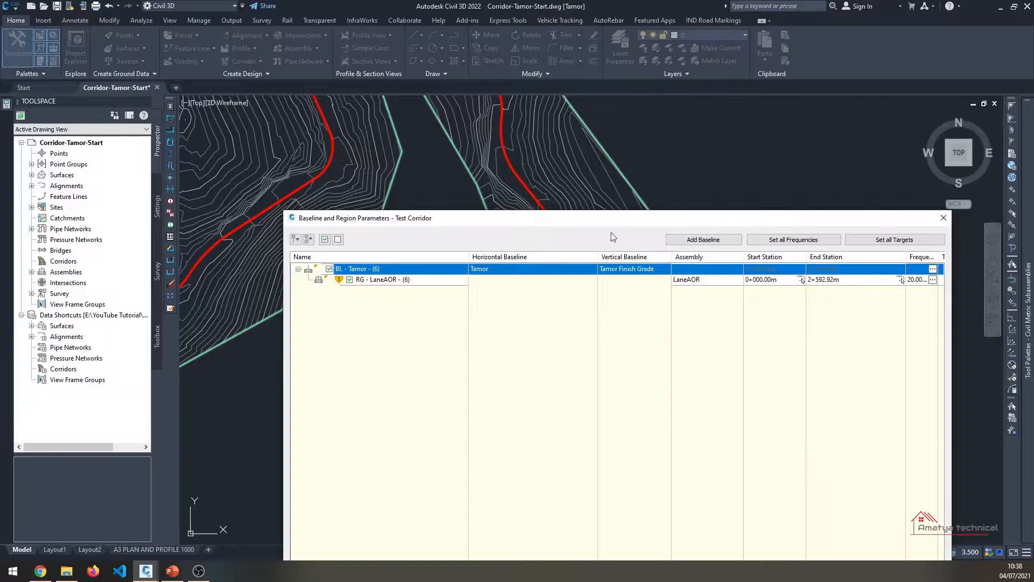
{"action": "left_click_drag", "start_coordinate": [565, 225], "coordinate": [491, 134]}
{"action": "left_click", "coordinate": [353, 184]}
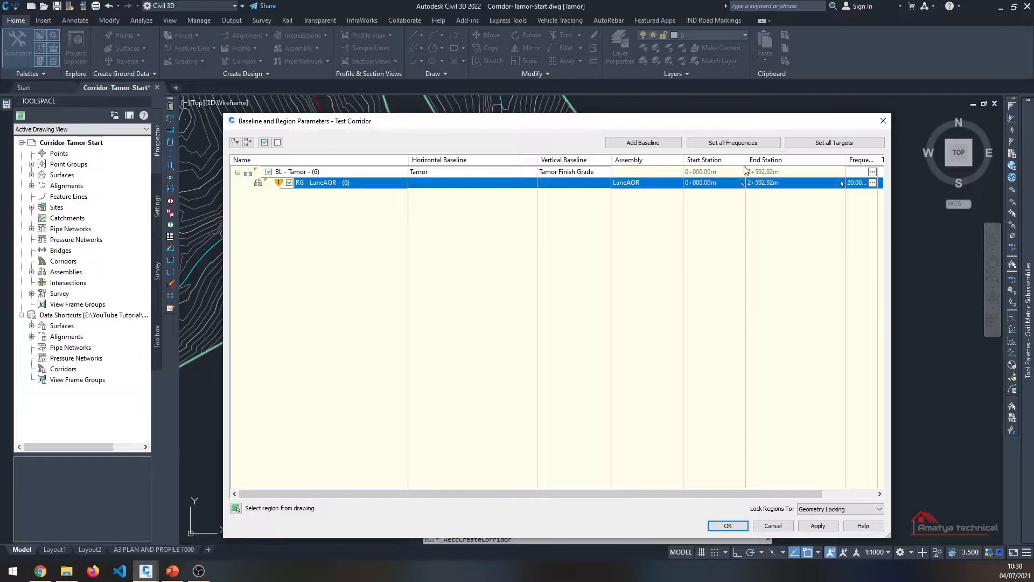
{"action": "left_click", "coordinate": [797, 184]}
{"action": "left_click", "coordinate": [813, 230]}
{"action": "left_click_drag", "start_coordinate": [593, 493], "coordinate": [731, 464]}
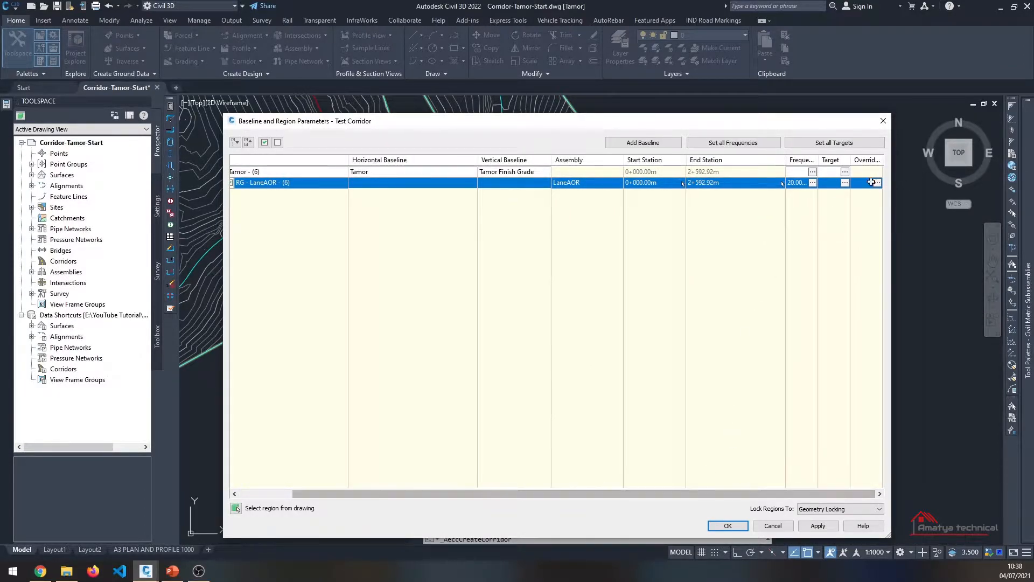
{"action": "left_click", "coordinate": [813, 184]}
{"action": "left_click", "coordinate": [583, 175]}
{"action": "type", "text": "10"}
{"action": "key", "text": "Return"}
{"action": "left_click", "coordinate": [566, 196]}
{"action": "type", "text": "10"}
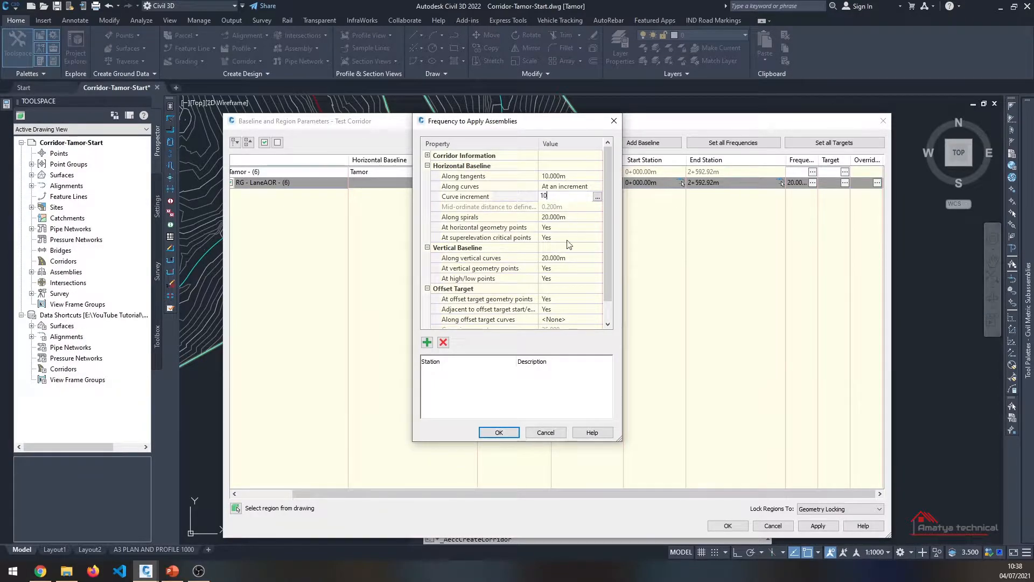
{"action": "left_click", "coordinate": [503, 433]}
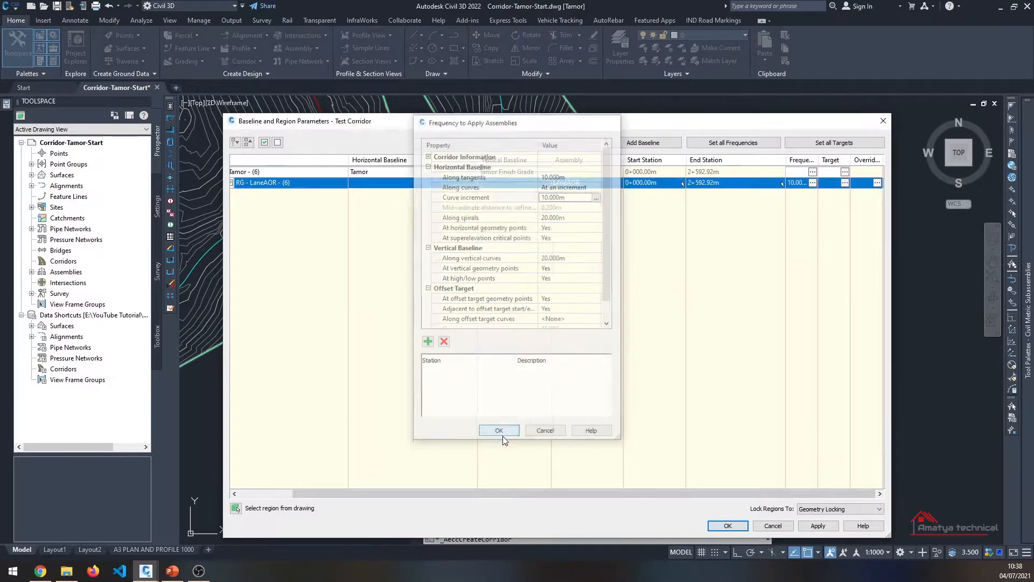
Set the LaneAOR region's end station to 0+100.00 m
{"action": "left_click", "coordinate": [733, 184]}
{"action": "type", "text": "100"}
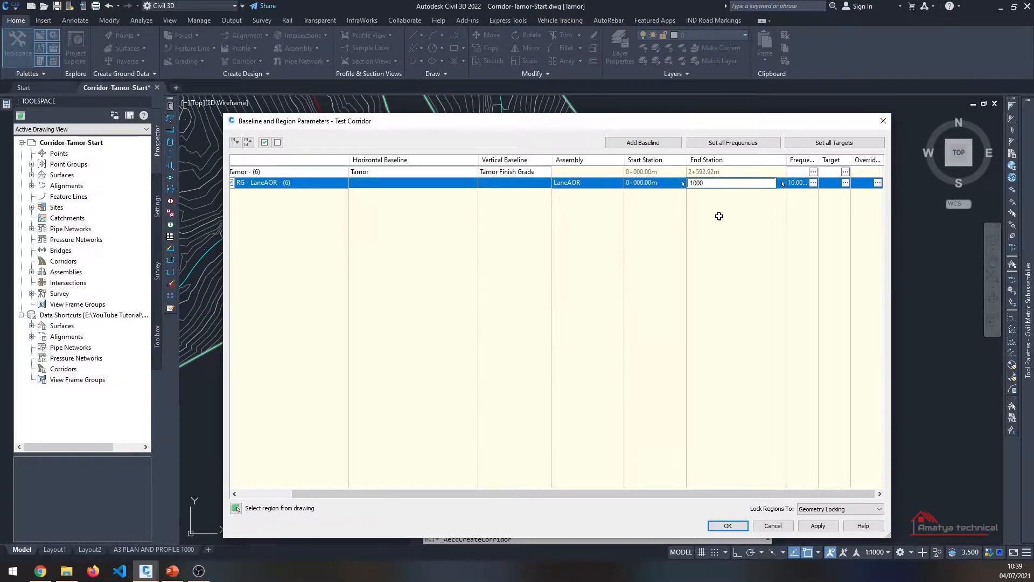
{"action": "left_click", "coordinate": [731, 257]}
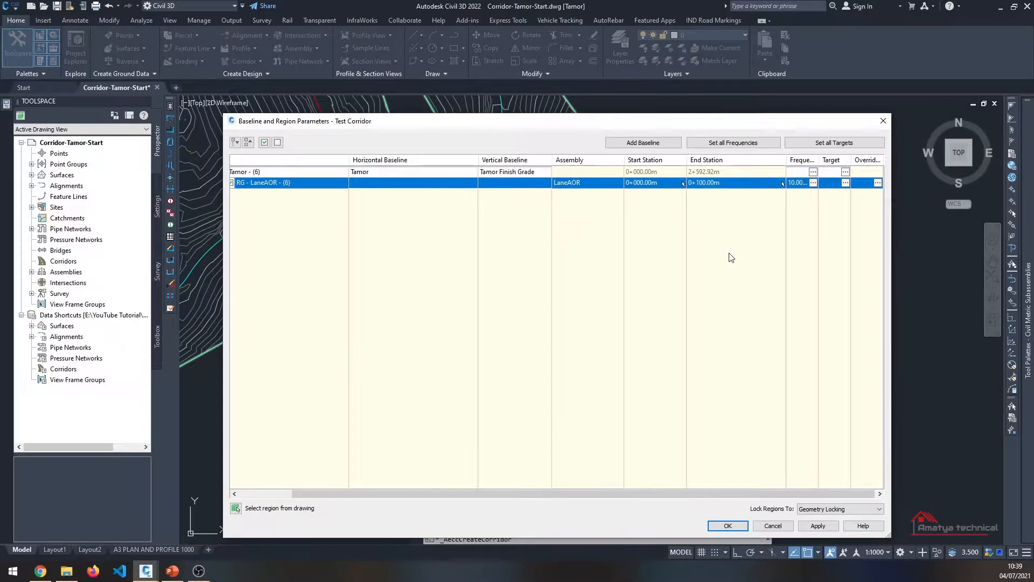
In the region's target mapping, set the LeftLane width target to the Tamor-Left-2.750 alignment
{"action": "left_click", "coordinate": [845, 183]}
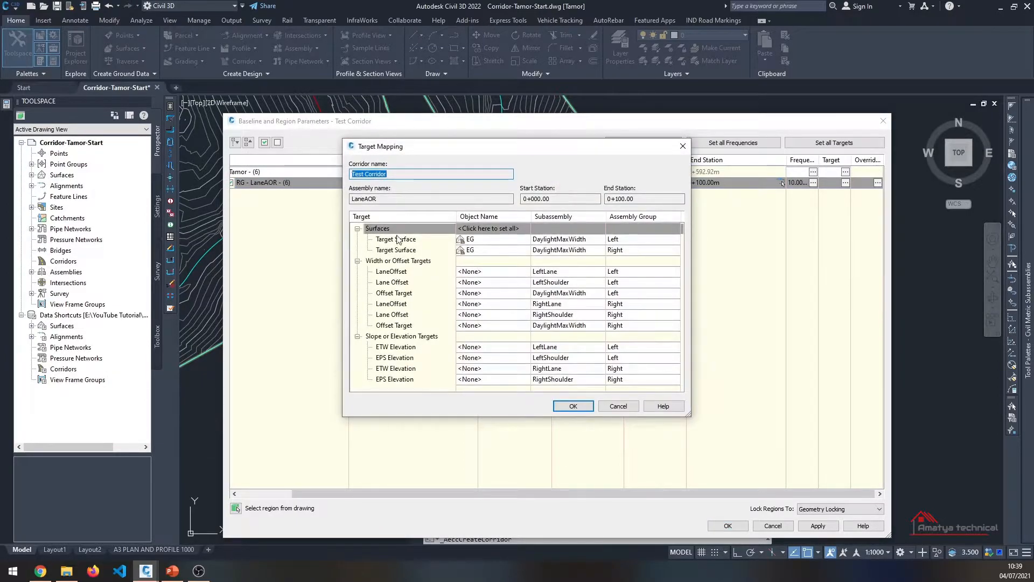
{"action": "left_click", "coordinate": [506, 229]}
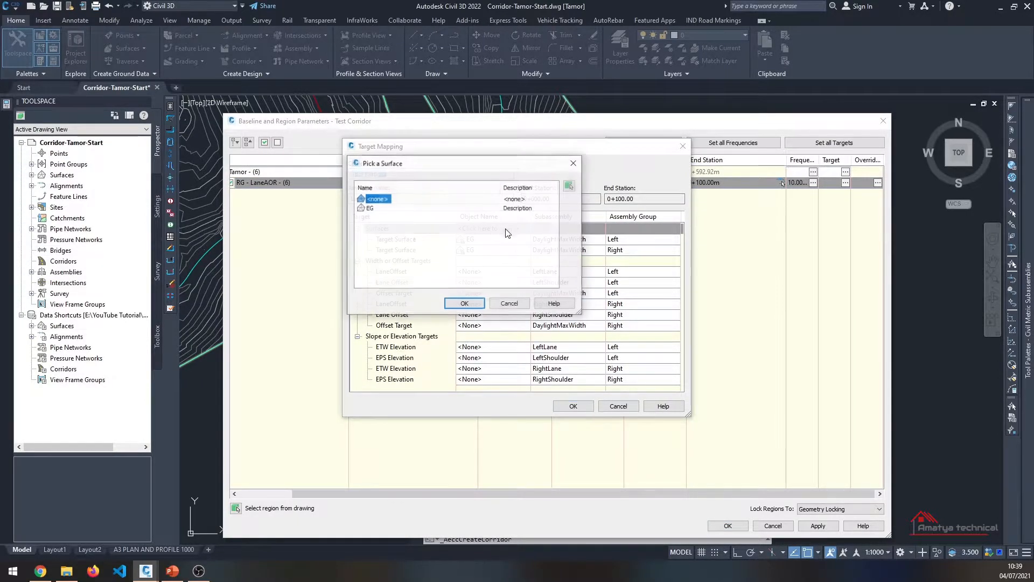
{"action": "left_click", "coordinate": [465, 303]}
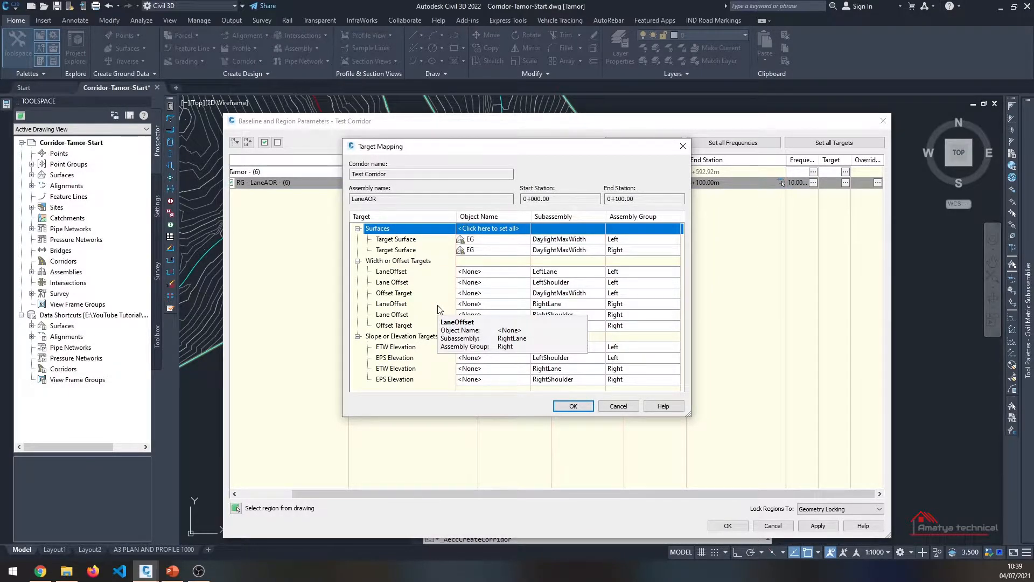
{"action": "left_click_drag", "start_coordinate": [543, 150], "coordinate": [695, 53]}
{"action": "left_click", "coordinate": [657, 168]}
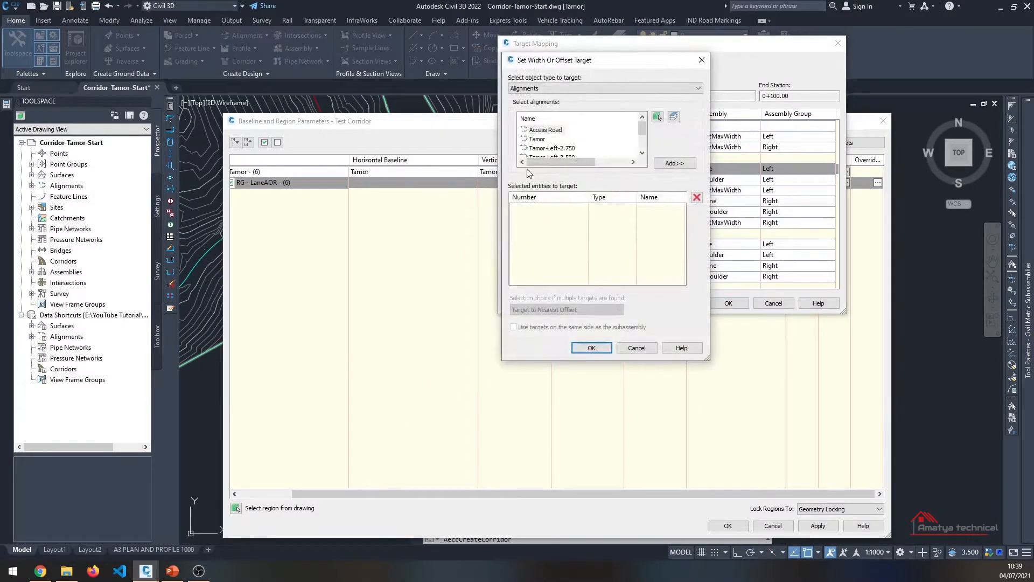
{"action": "left_click", "coordinate": [547, 147]}
{"action": "scroll", "coordinate": [560, 143], "scroll_direction": "down", "scroll_amount": 1}
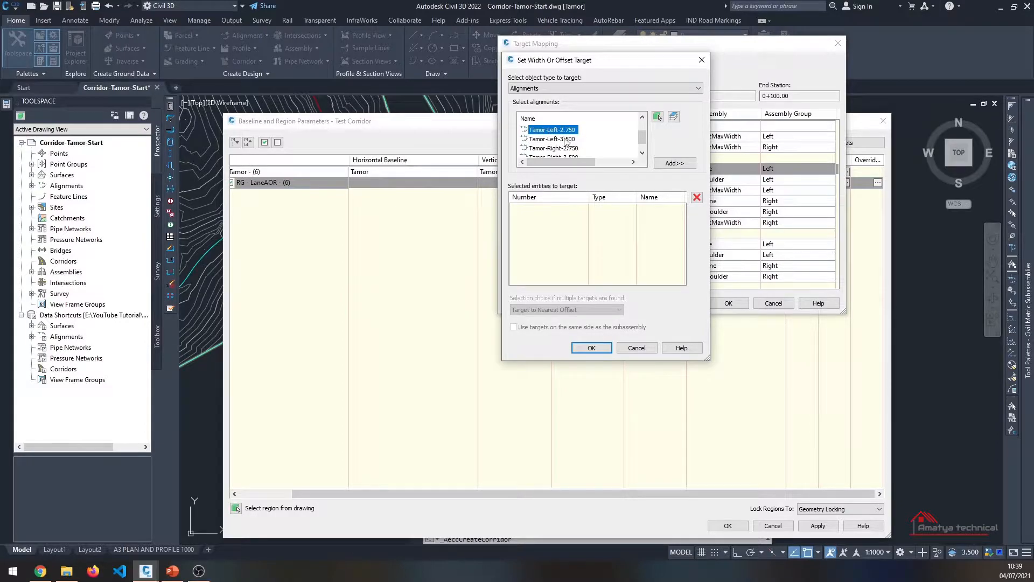
{"action": "left_click", "coordinate": [680, 162]}
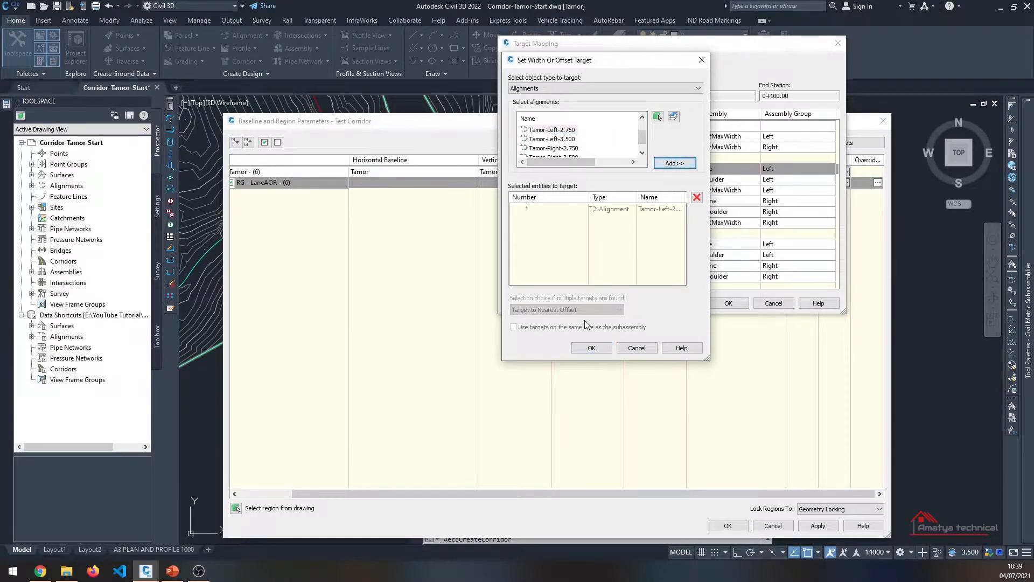
{"action": "left_click", "coordinate": [588, 348]}
Set the LeftShoulder offset target to the Tamor-Left-3.500 alignment
{"action": "left_click", "coordinate": [644, 179]}
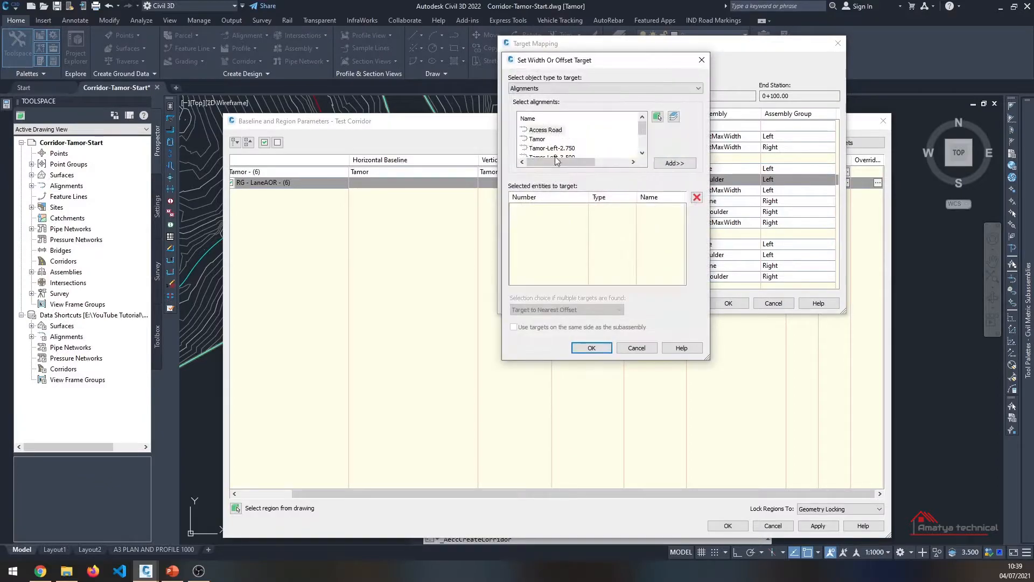
{"action": "left_click", "coordinate": [558, 148]}
{"action": "left_click", "coordinate": [671, 163]}
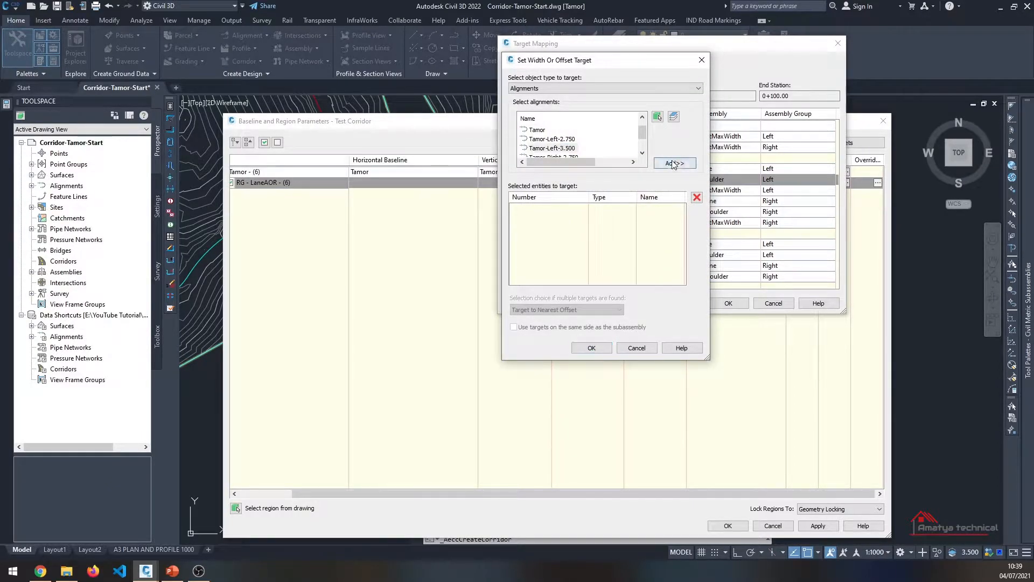
{"action": "left_click", "coordinate": [588, 347]}
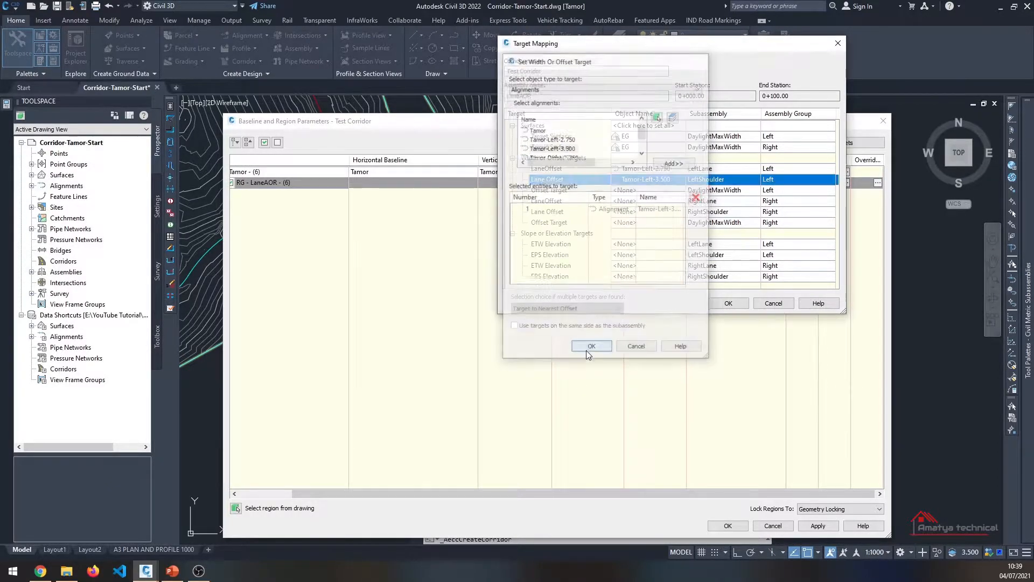
Set the RightLane width target to the Tamor-Right-2.750 alignment
{"action": "left_click", "coordinate": [651, 201]}
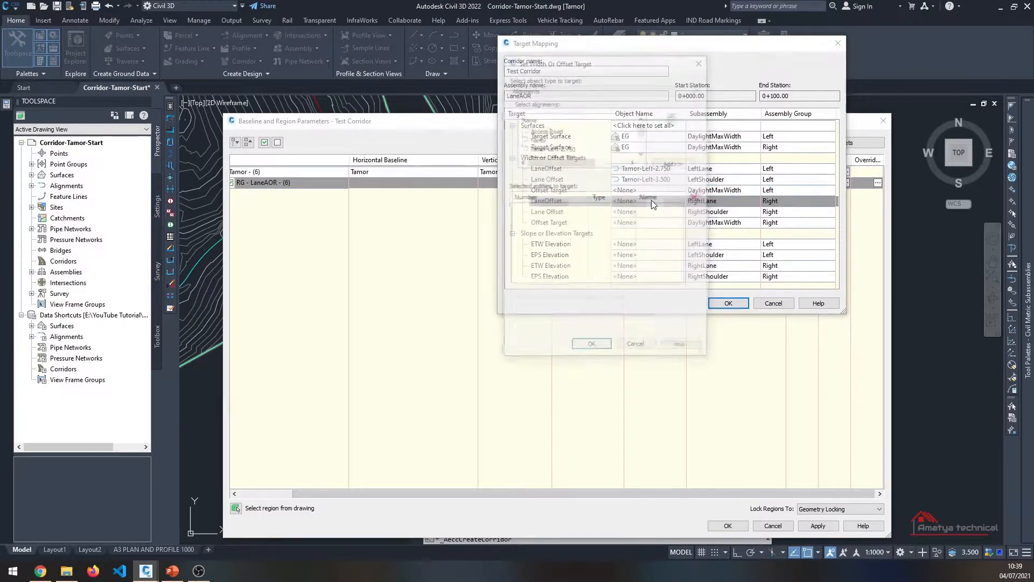
{"action": "left_click", "coordinate": [555, 149]}
{"action": "left_click", "coordinate": [674, 162]}
{"action": "left_click", "coordinate": [591, 348]}
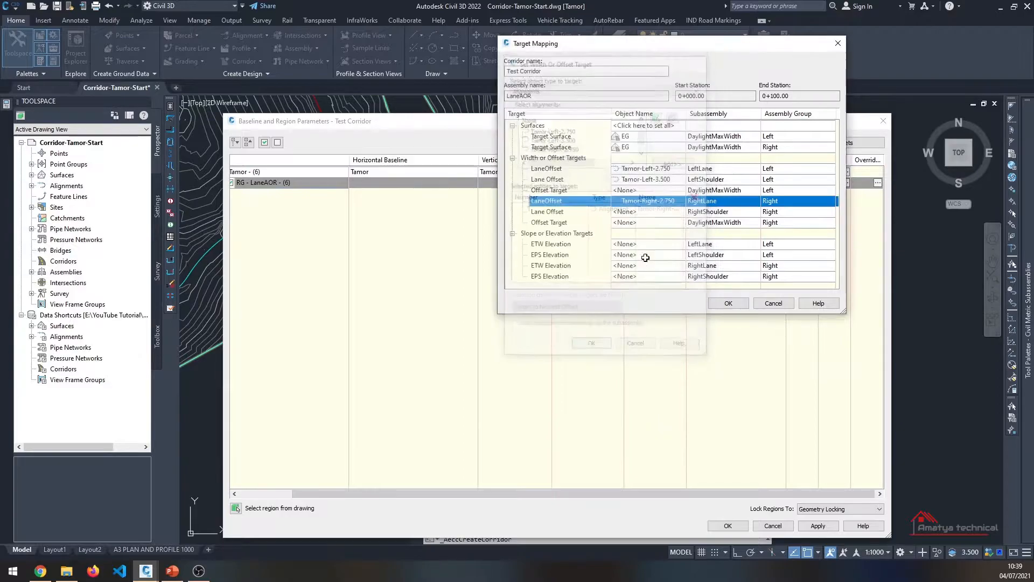
Set the RightShoulder offset target to the Tamor-Right-3.500 alignment and accept the region's target mapping
{"action": "left_click", "coordinate": [659, 212]}
{"action": "scroll", "coordinate": [552, 155], "scroll_direction": "down", "scroll_amount": 1}
{"action": "left_click", "coordinate": [553, 149]}
{"action": "left_click", "coordinate": [674, 162]}
{"action": "left_click", "coordinate": [582, 349]}
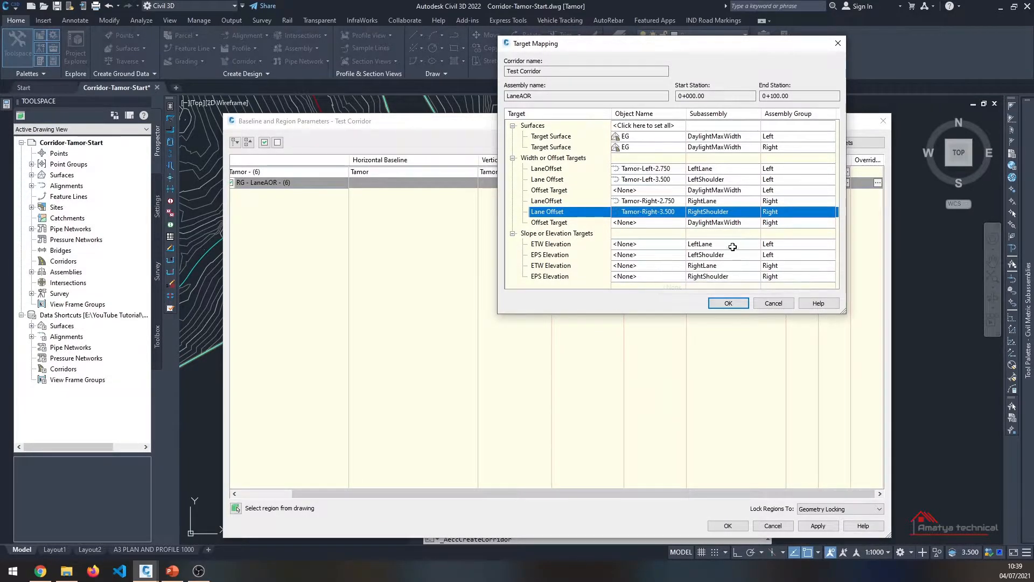
{"action": "left_click", "coordinate": [728, 303]}
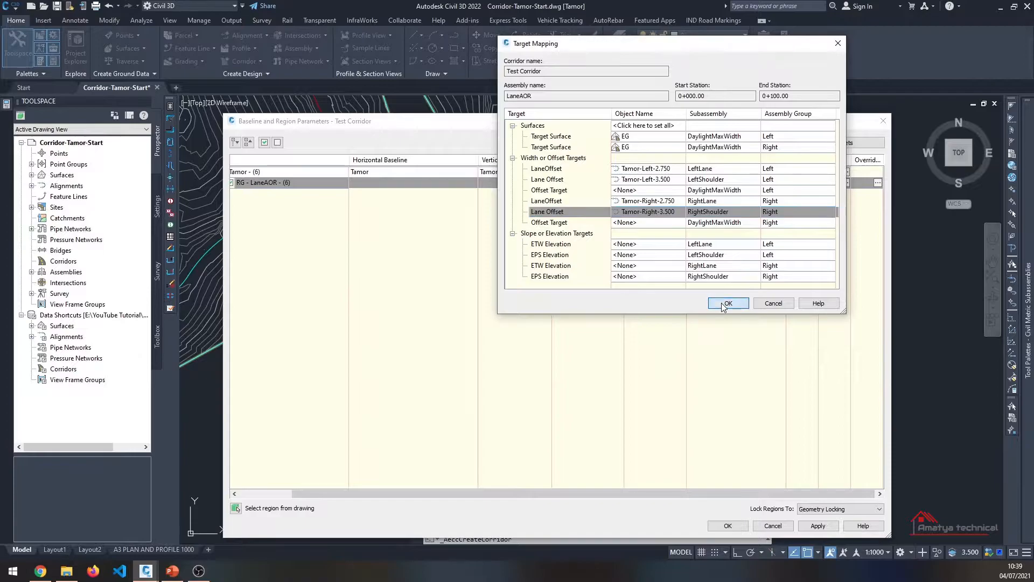
{"action": "left_click_drag", "start_coordinate": [480, 494], "coordinate": [357, 501]}
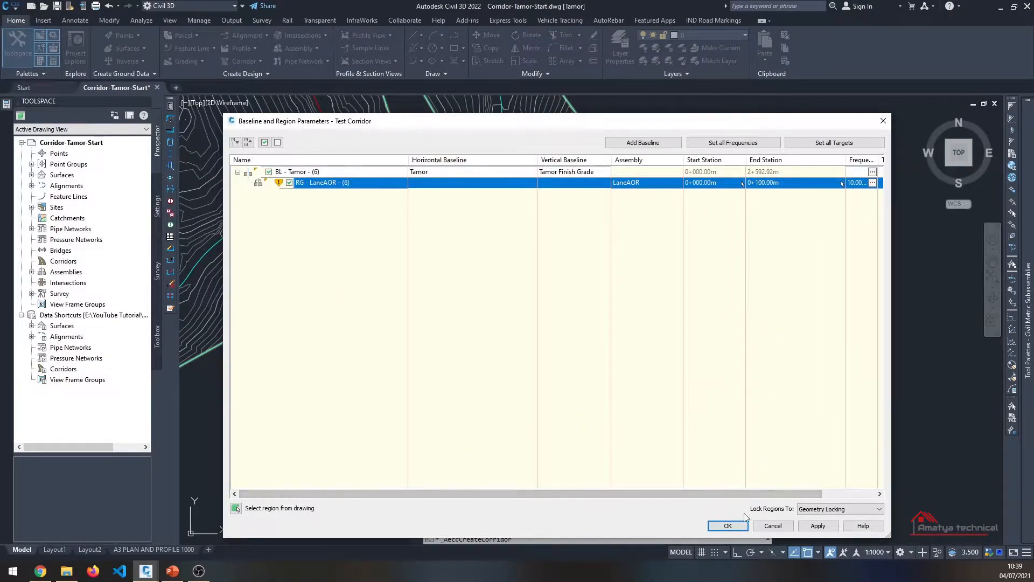
Apply the baseline and region parameters of Test Corridor, rebuild the corridor and close the parameters dialog
{"action": "left_click", "coordinate": [820, 526]}
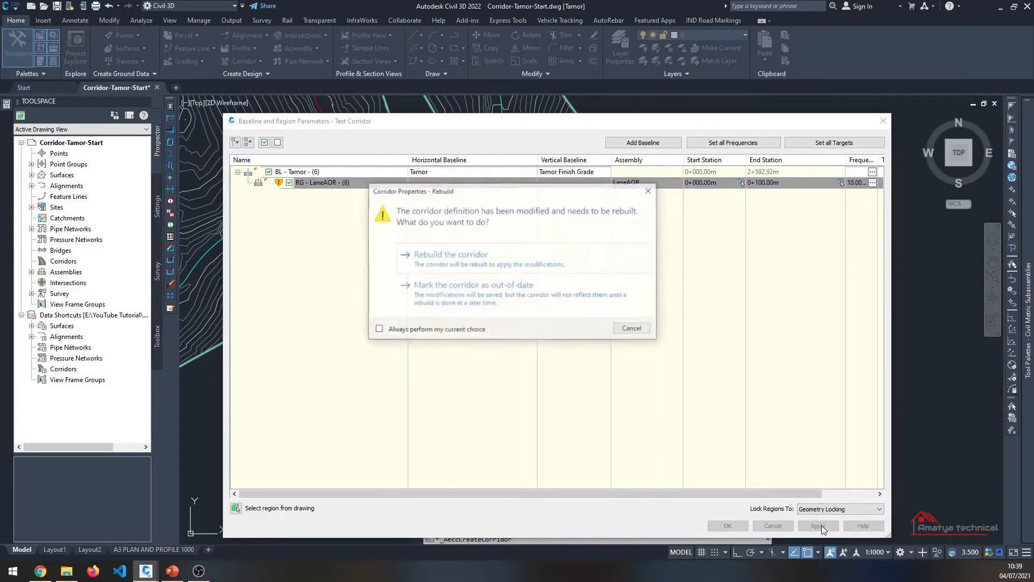
{"action": "left_click", "coordinate": [440, 270]}
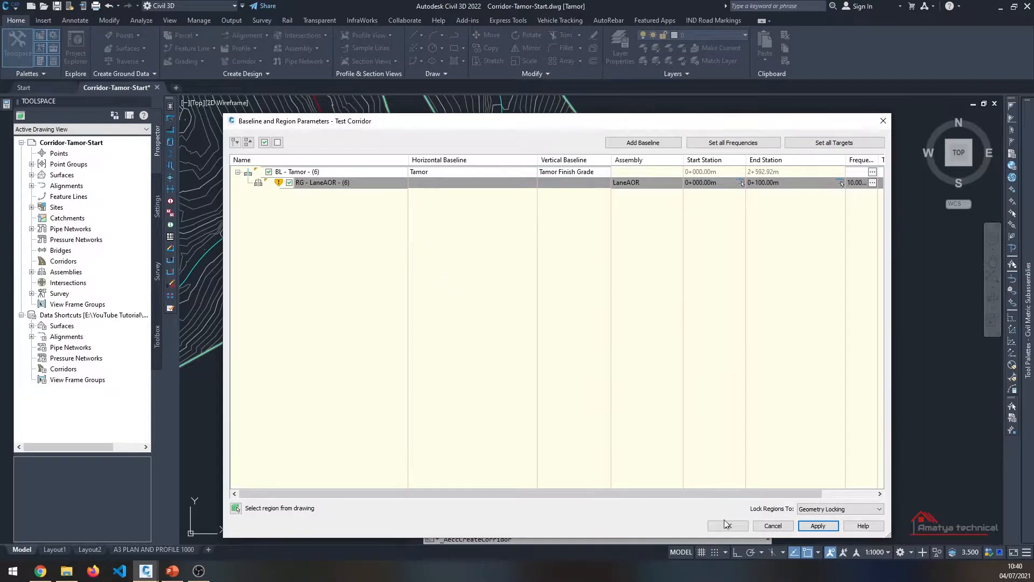
{"action": "left_click", "coordinate": [726, 524]}
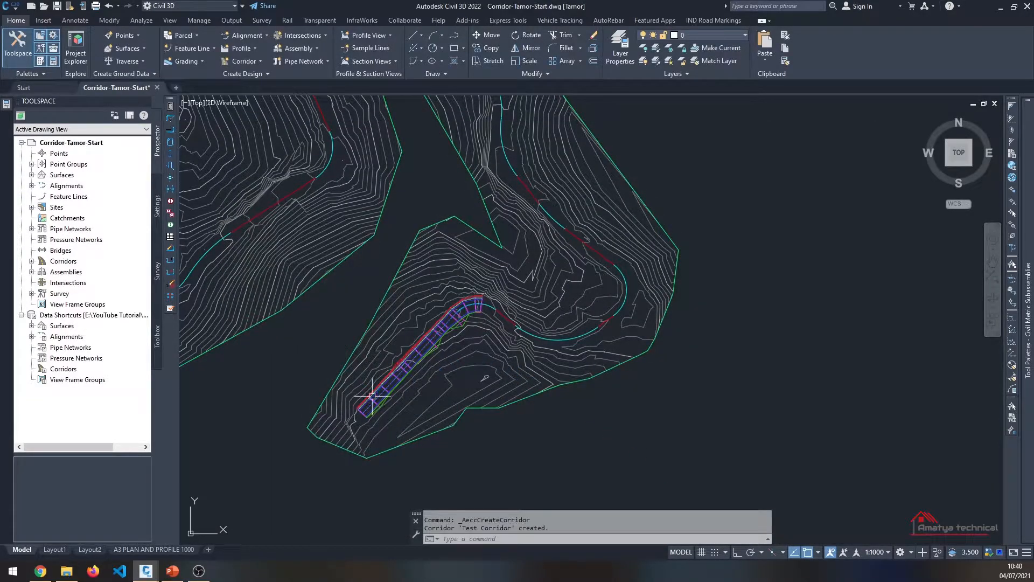
Examine the built corridor in plan, including its curved end and the daylight lines along both edges
{"action": "scroll", "coordinate": [369, 407], "scroll_direction": "up", "scroll_amount": 5}
{"action": "scroll", "coordinate": [366, 408], "scroll_direction": "down", "scroll_amount": 5}
{"action": "key", "text": "Escape"}
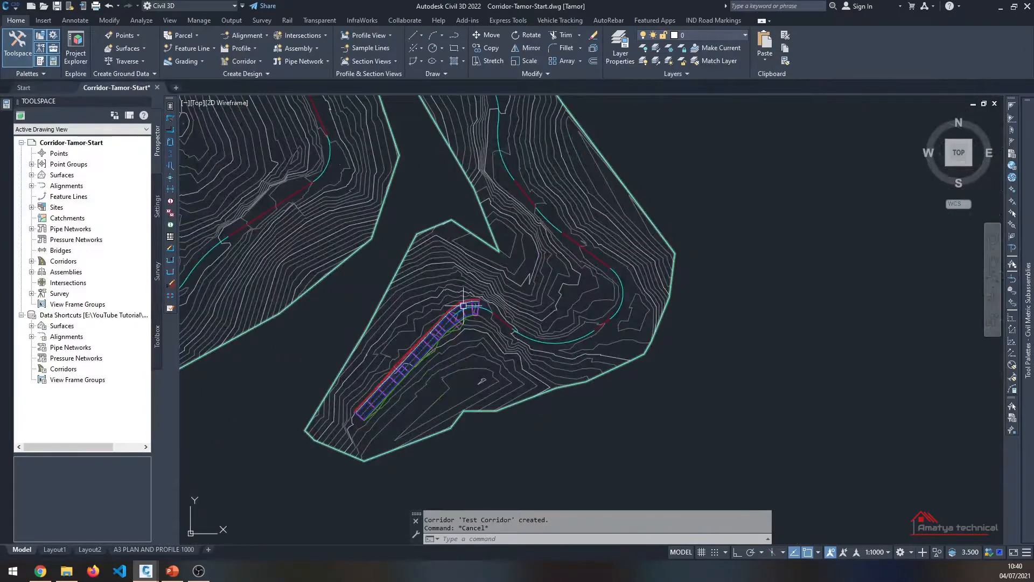
{"action": "scroll", "coordinate": [463, 305], "scroll_direction": "up", "scroll_amount": 6}
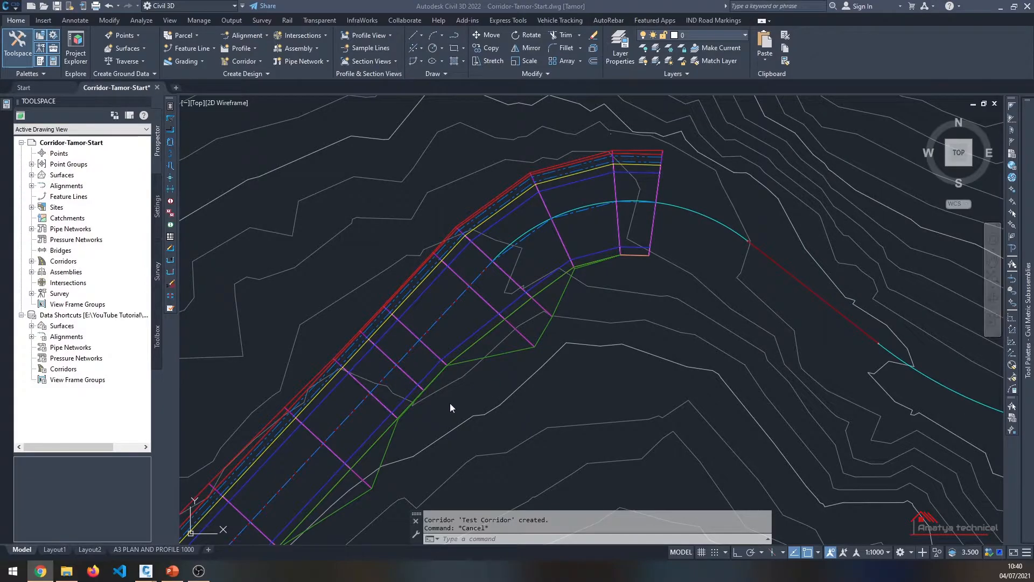
{"action": "scroll", "coordinate": [461, 406], "scroll_direction": "down", "scroll_amount": 5}
{"action": "scroll", "coordinate": [427, 265], "scroll_direction": "up", "scroll_amount": 2}
{"action": "scroll", "coordinate": [371, 326], "scroll_direction": "up", "scroll_amount": 4}
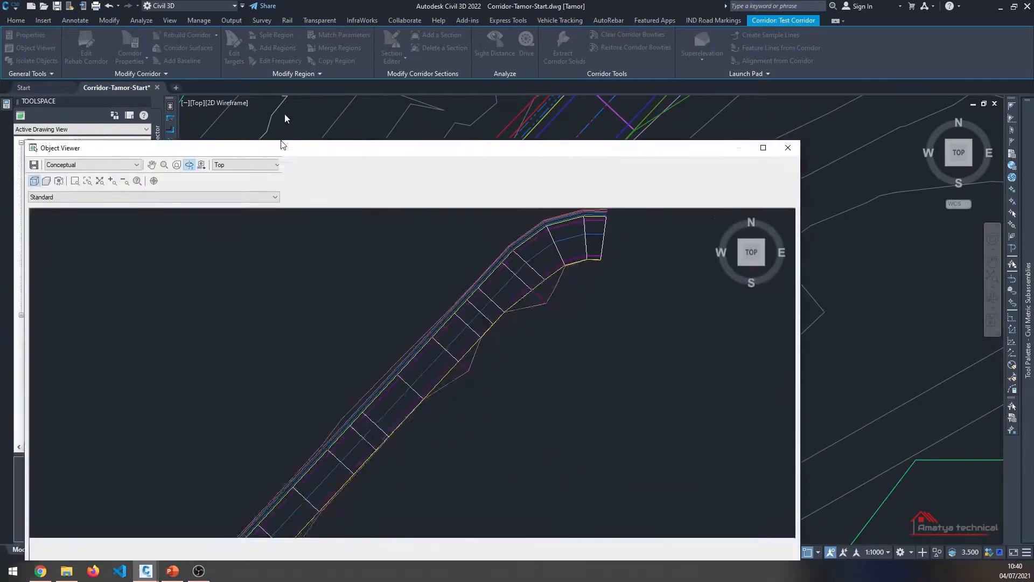
View Test Corridor in the Object Viewer, turning from the top view to a tilted 3D view of its start
{"action": "scroll", "coordinate": [442, 305], "scroll_direction": "up", "scroll_amount": 2}
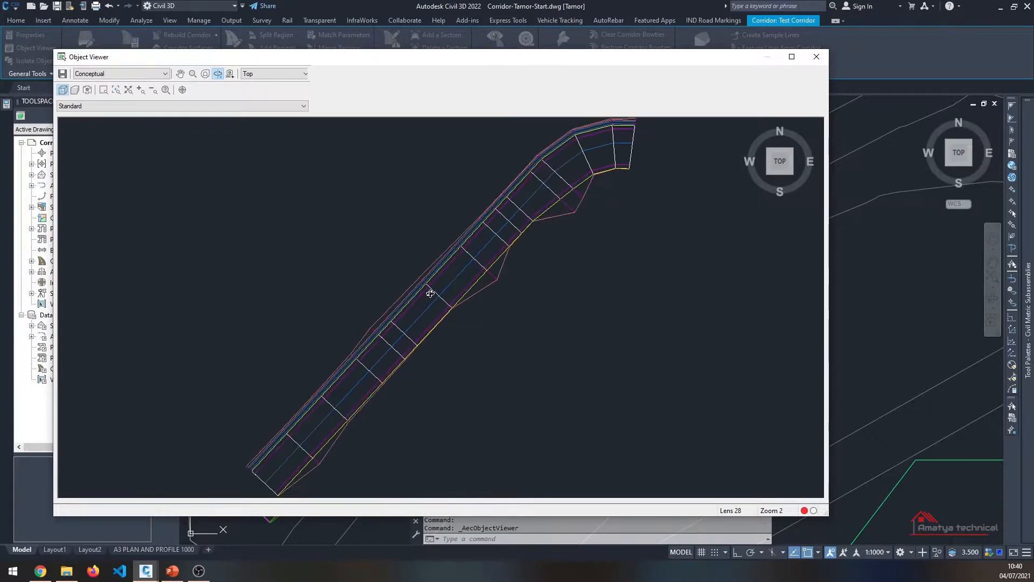
{"action": "middle_click_drag", "start_coordinate": [457, 331], "coordinate": [458, 334]}
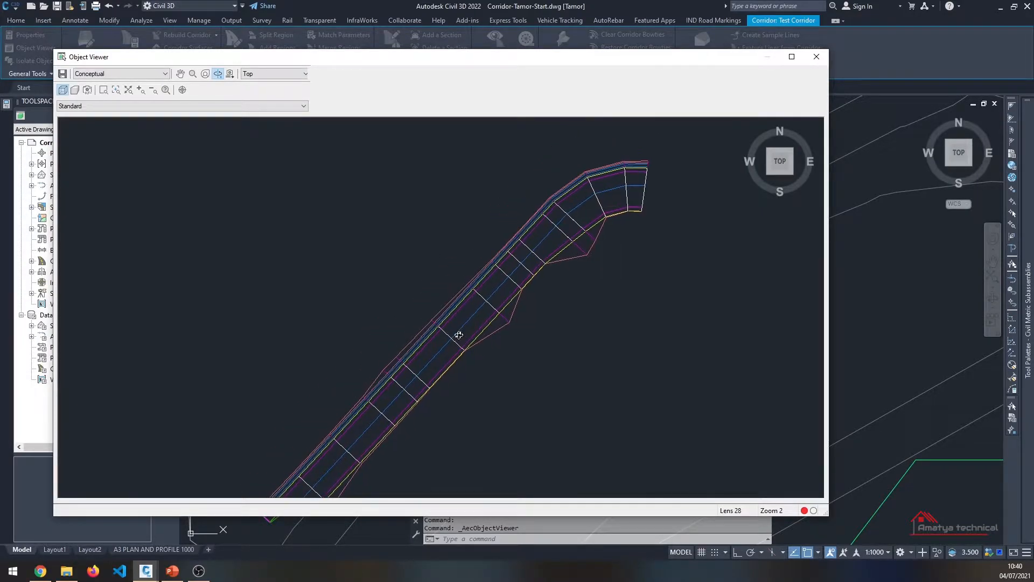
{"action": "scroll", "coordinate": [466, 300], "scroll_direction": "up", "scroll_amount": 2}
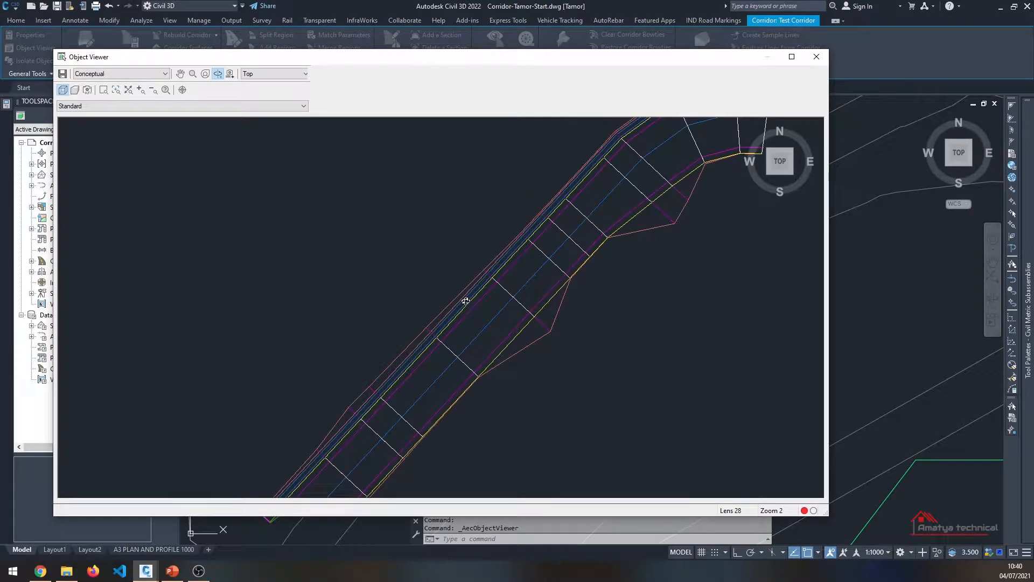
{"action": "left_click", "coordinate": [791, 173]}
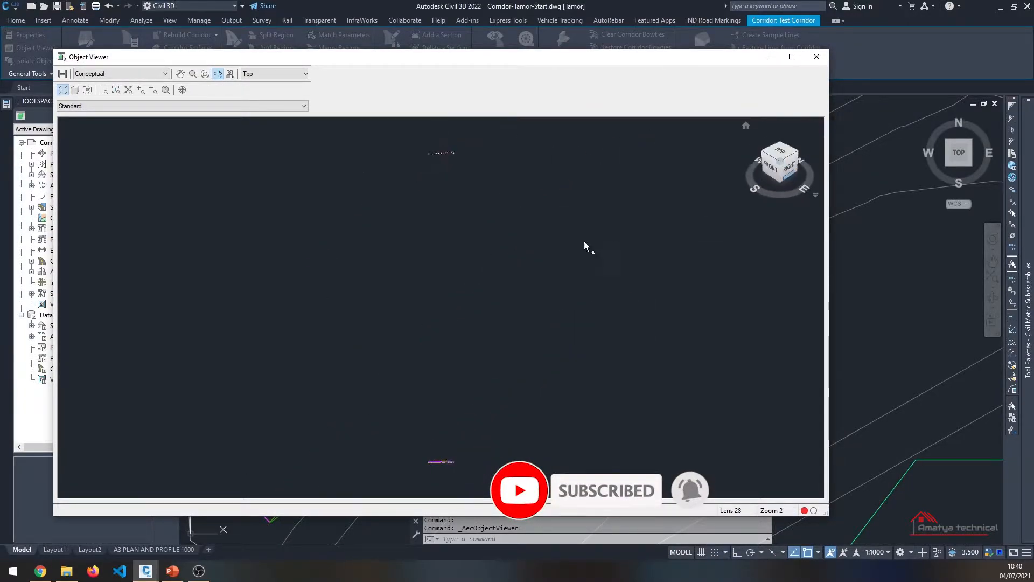
{"action": "left_click_drag", "start_coordinate": [451, 187], "coordinate": [449, 313]}
{"action": "middle_click_drag", "start_coordinate": [449, 314], "coordinate": [448, 318]}
{"action": "scroll", "coordinate": [466, 243], "scroll_direction": "up", "scroll_amount": 4}
{"action": "middle_click_drag", "start_coordinate": [468, 217], "coordinate": [450, 277]}
{"action": "scroll", "coordinate": [446, 272], "scroll_direction": "up", "scroll_amount": 4}
{"action": "scroll", "coordinate": [399, 243], "scroll_direction": "up", "scroll_amount": 3}
{"action": "scroll", "coordinate": [341, 244], "scroll_direction": "up", "scroll_amount": 4}
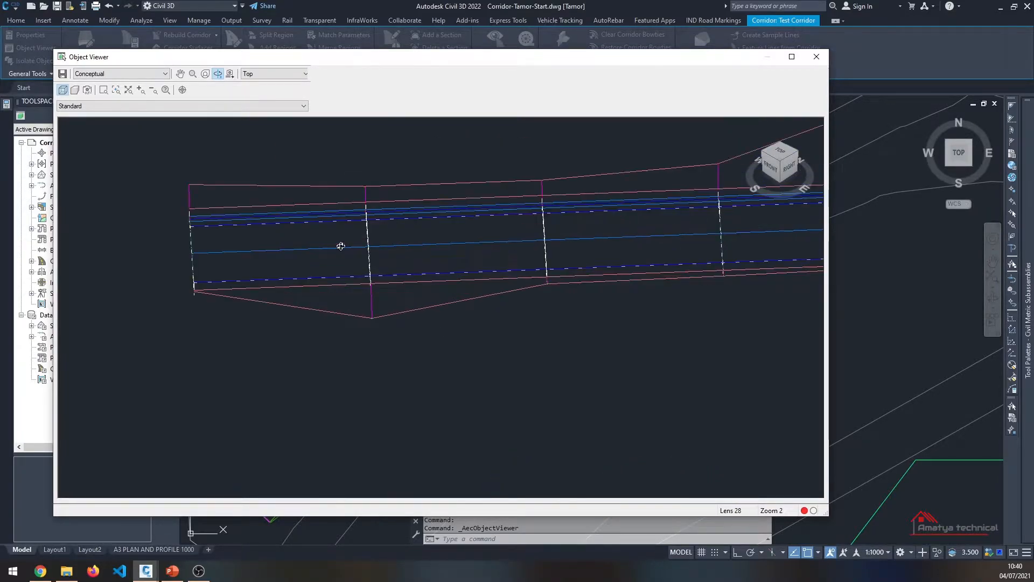
{"action": "middle_click_drag", "start_coordinate": [170, 230], "coordinate": [305, 319]}
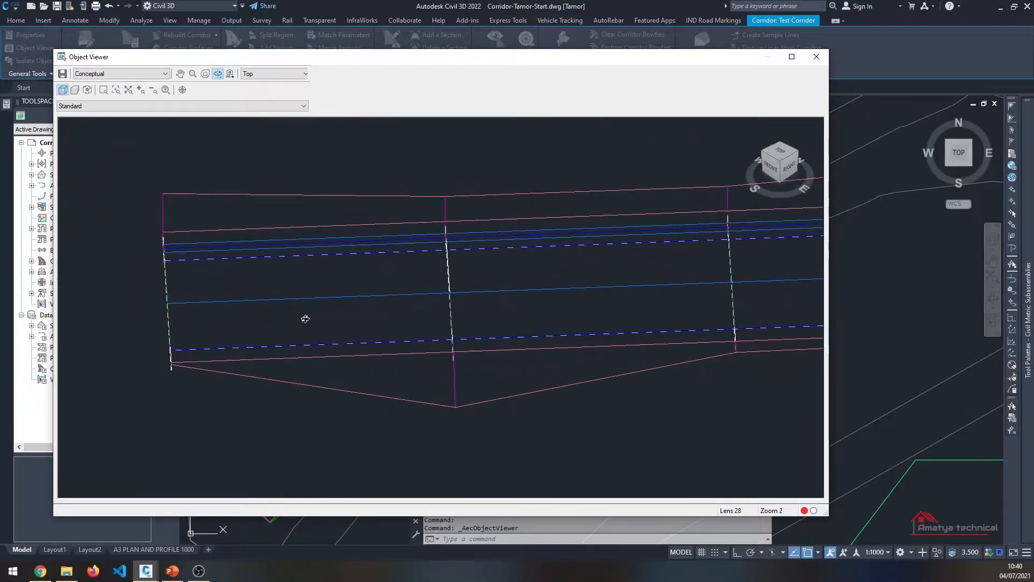
{"action": "mouse_move", "coordinate": [305, 319]}
{"action": "left_mouse_down"}
{"action": "mouse_move", "coordinate": [300, 308]}
{"action": "mouse_move", "coordinate": [317, 326]}
{"action": "mouse_move", "coordinate": [308, 316]}
{"action": "left_mouse_up"}
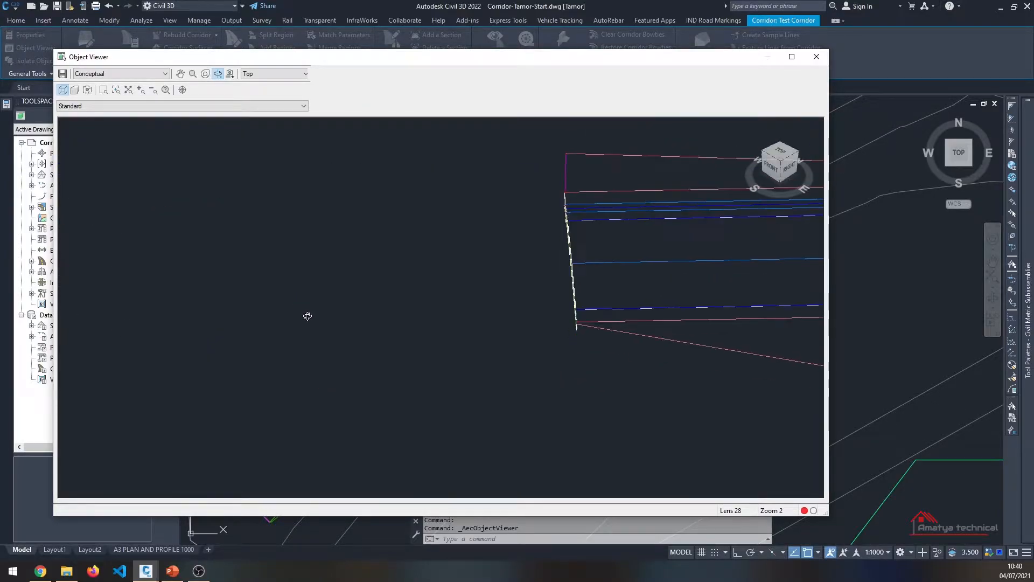
Follow the corridor in 3D from its start along the straight stretch, examining the feature lines and slopes
{"action": "middle_click_drag", "start_coordinate": [471, 217], "coordinate": [157, 251]}
{"action": "middle_click_drag", "start_coordinate": [635, 259], "coordinate": [345, 280]}
{"action": "middle_click_drag", "start_coordinate": [617, 269], "coordinate": [232, 280]}
{"action": "mouse_move", "coordinate": [603, 262]}
{"action": "middle_mouse_down"}
{"action": "mouse_move", "coordinate": [464, 244]}
{"action": "mouse_move", "coordinate": [301, 258]}
{"action": "middle_mouse_up"}
{"action": "middle_click_drag", "start_coordinate": [572, 240], "coordinate": [270, 256]}
{"action": "middle_click_drag", "start_coordinate": [575, 249], "coordinate": [379, 264]}
{"action": "middle_click_drag", "start_coordinate": [446, 260], "coordinate": [425, 266]}
{"action": "scroll", "coordinate": [546, 211], "scroll_direction": "up", "scroll_amount": 2}
{"action": "middle_click_drag", "start_coordinate": [575, 180], "coordinate": [517, 250]}
{"action": "left_click_drag", "start_coordinate": [485, 282], "coordinate": [494, 287]}
{"action": "scroll", "coordinate": [491, 287], "scroll_direction": "down", "scroll_amount": 3}
{"action": "scroll", "coordinate": [502, 457], "scroll_direction": "up", "scroll_amount": 4}
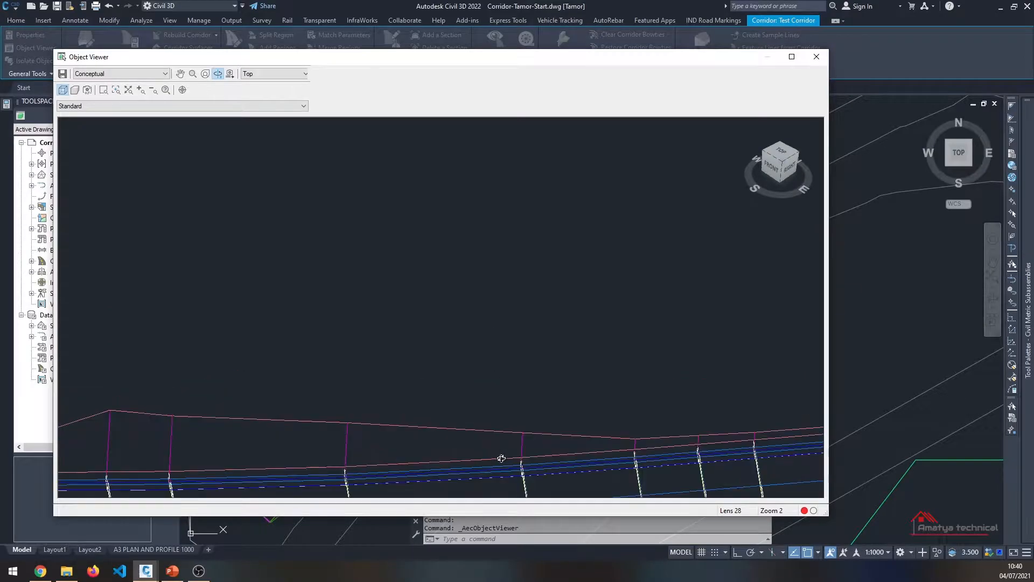
Examine the side drain, pavement layers and cut slope at an individual assembly section of the corridor in close-up
{"action": "scroll", "coordinate": [483, 407], "scroll_direction": "down", "scroll_amount": 2}
{"action": "middle_click_drag", "start_coordinate": [482, 405], "coordinate": [451, 256]}
{"action": "scroll", "coordinate": [488, 326], "scroll_direction": "up", "scroll_amount": 4}
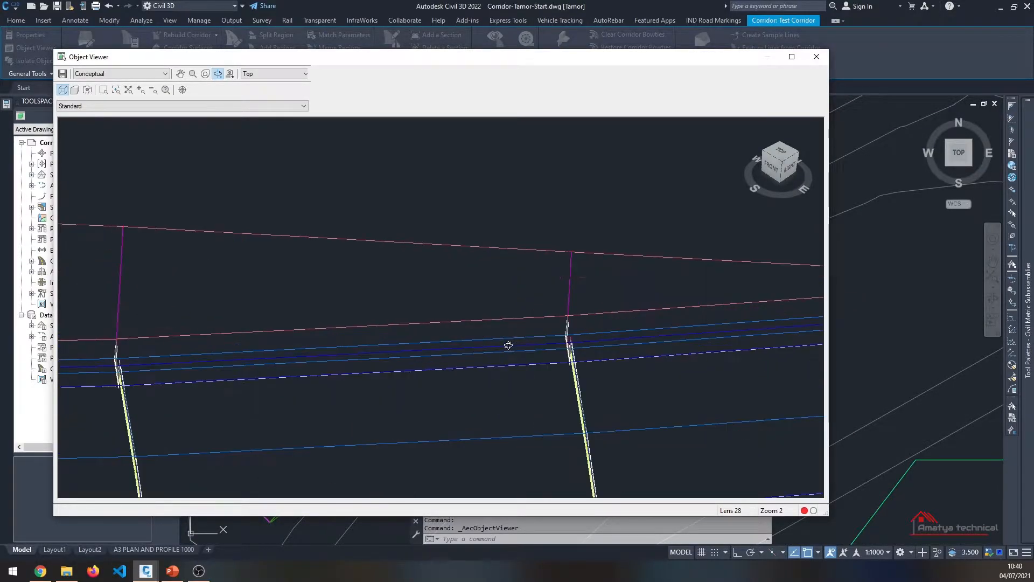
{"action": "middle_click_drag", "start_coordinate": [651, 342], "coordinate": [371, 239]}
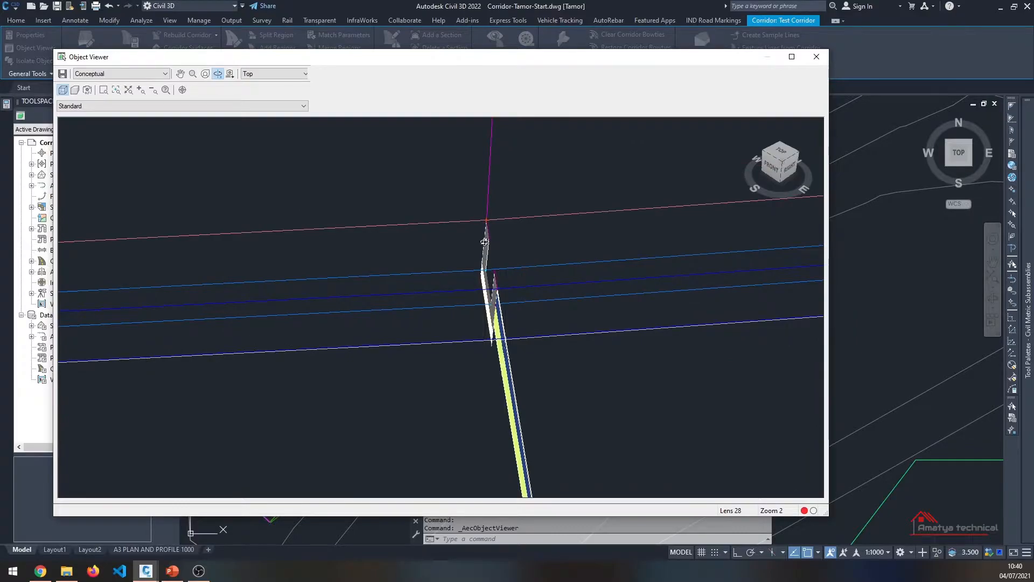
{"action": "scroll", "coordinate": [492, 311], "scroll_direction": "down", "scroll_amount": 3}
{"action": "middle_click_drag", "start_coordinate": [462, 354], "coordinate": [454, 296]}
{"action": "scroll", "coordinate": [453, 297], "scroll_direction": "up", "scroll_amount": 1}
{"action": "scroll", "coordinate": [474, 408], "scroll_direction": "up", "scroll_amount": 1}
{"action": "scroll", "coordinate": [474, 408], "scroll_direction": "down", "scroll_amount": 3}
Examine the assembly sections at the corridor's curved end, including the side drain and the pavement layers
{"action": "middle_click_drag", "start_coordinate": [619, 315], "coordinate": [226, 345]}
{"action": "scroll", "coordinate": [705, 378], "scroll_direction": "up", "scroll_amount": 5}
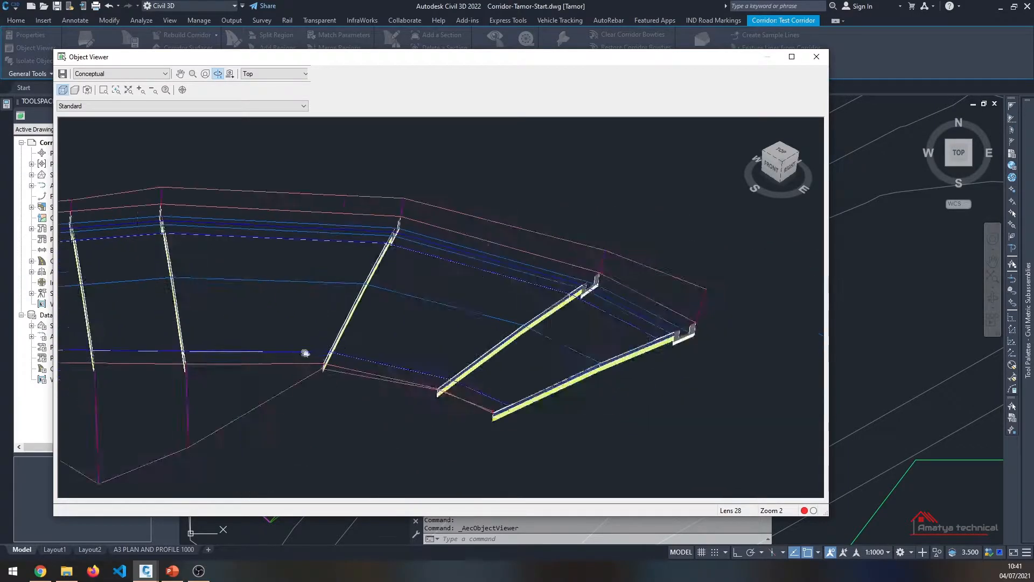
{"action": "scroll", "coordinate": [584, 262], "scroll_direction": "up", "scroll_amount": 2}
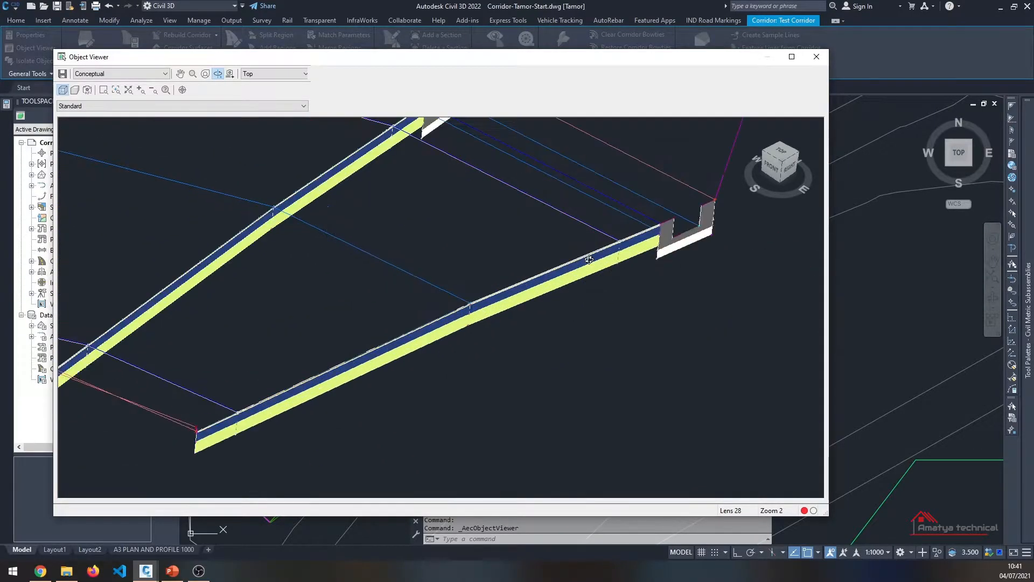
{"action": "scroll", "coordinate": [442, 316], "scroll_direction": "down", "scroll_amount": 2}
{"action": "scroll", "coordinate": [442, 316], "scroll_direction": "up", "scroll_amount": 2}
{"action": "scroll", "coordinate": [404, 270], "scroll_direction": "down", "scroll_amount": 3}
{"action": "scroll", "coordinate": [466, 282], "scroll_direction": "up", "scroll_amount": 3}
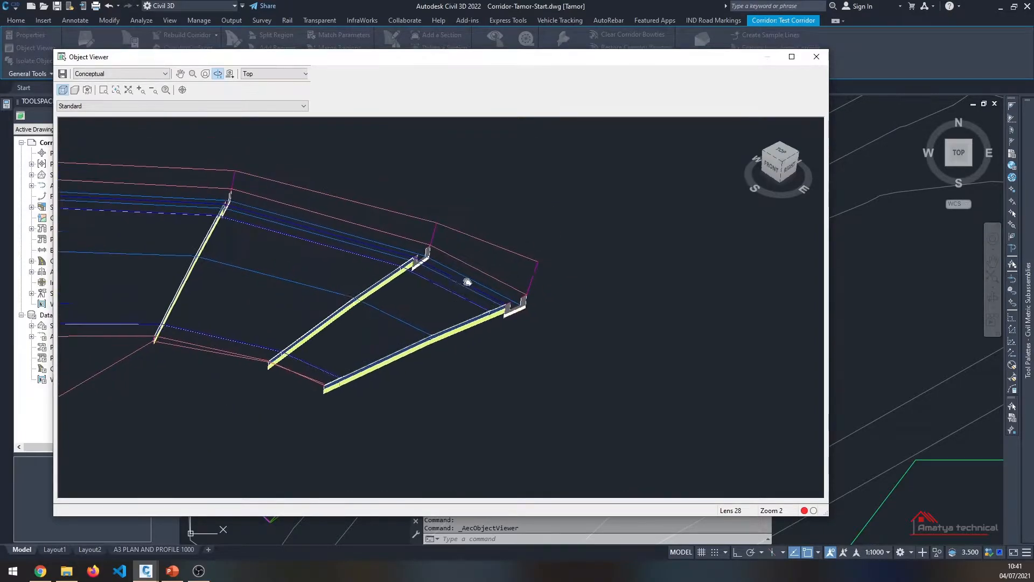
{"action": "scroll", "coordinate": [588, 286], "scroll_direction": "up", "scroll_amount": 4}
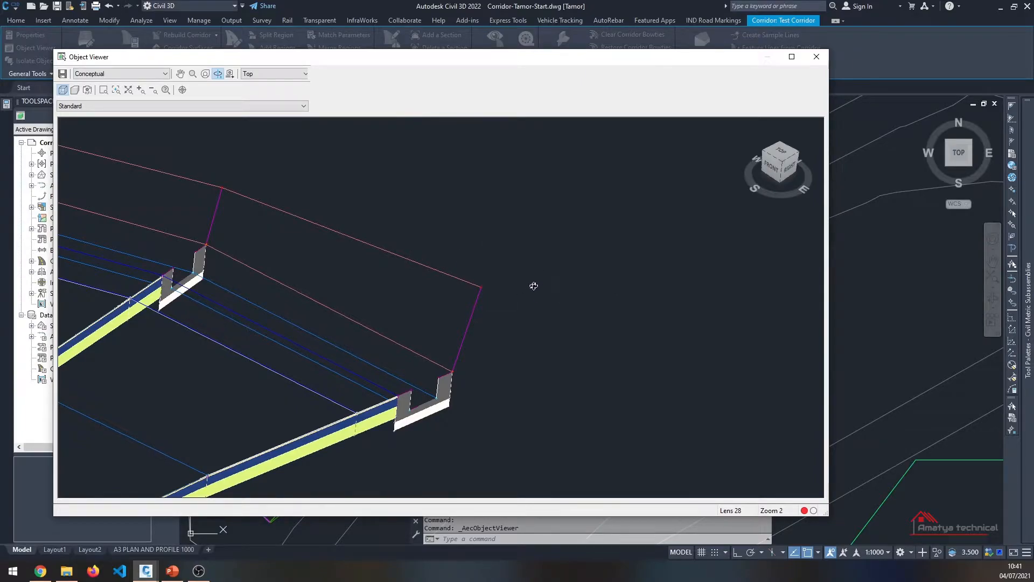
Switch the Object Viewer to the Realistic visual style, review the whole corridor, then close the viewer and deselect the corridor
{"action": "left_click", "coordinate": [130, 74]}
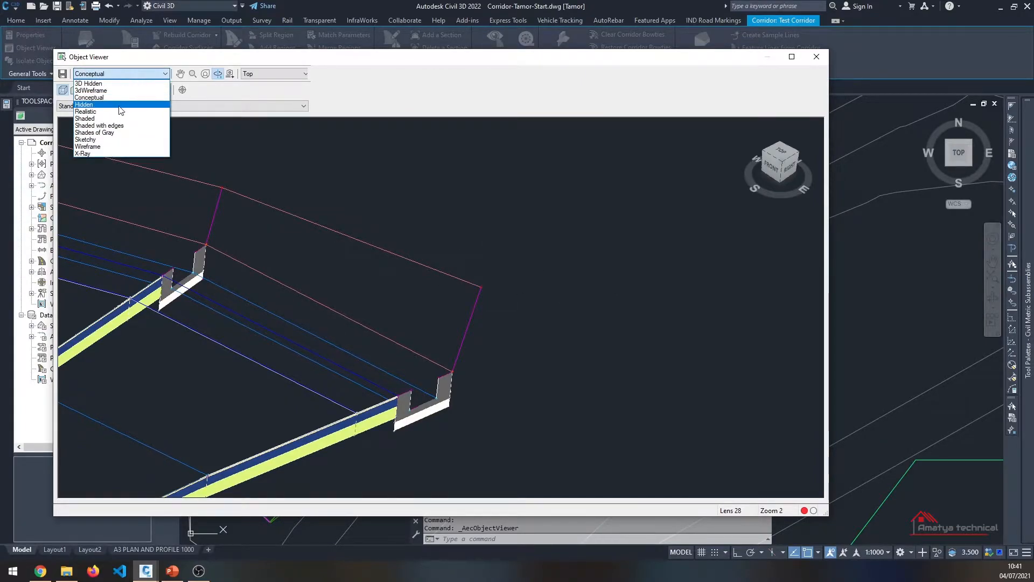
{"action": "left_click", "coordinate": [121, 112]}
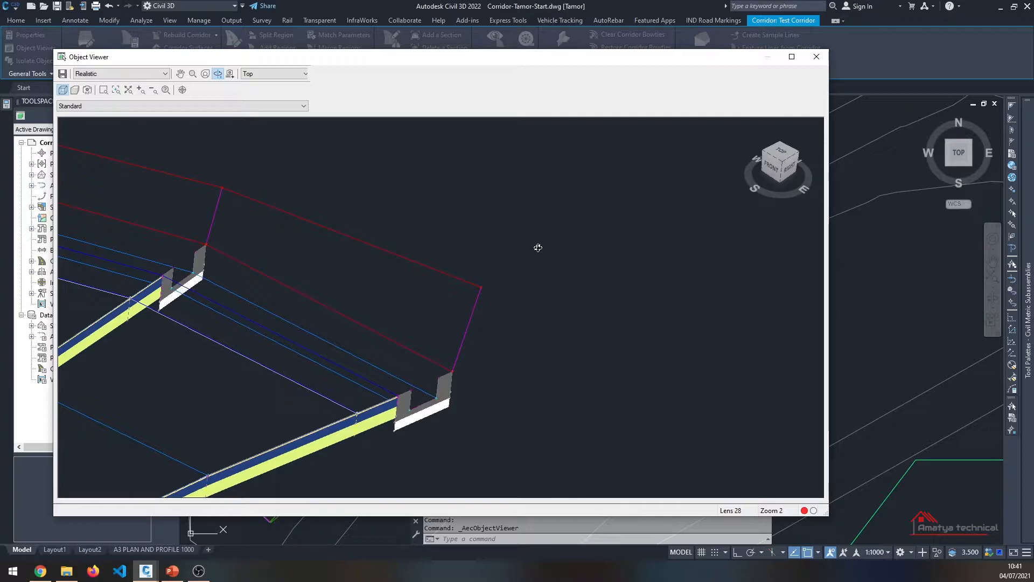
{"action": "scroll", "coordinate": [539, 248], "scroll_direction": "down", "scroll_amount": 6}
{"action": "scroll", "coordinate": [379, 264], "scroll_direction": "down", "scroll_amount": 4}
{"action": "middle_click_drag", "start_coordinate": [379, 264], "coordinate": [591, 242]}
{"action": "scroll", "coordinate": [577, 268], "scroll_direction": "down", "scroll_amount": 4}
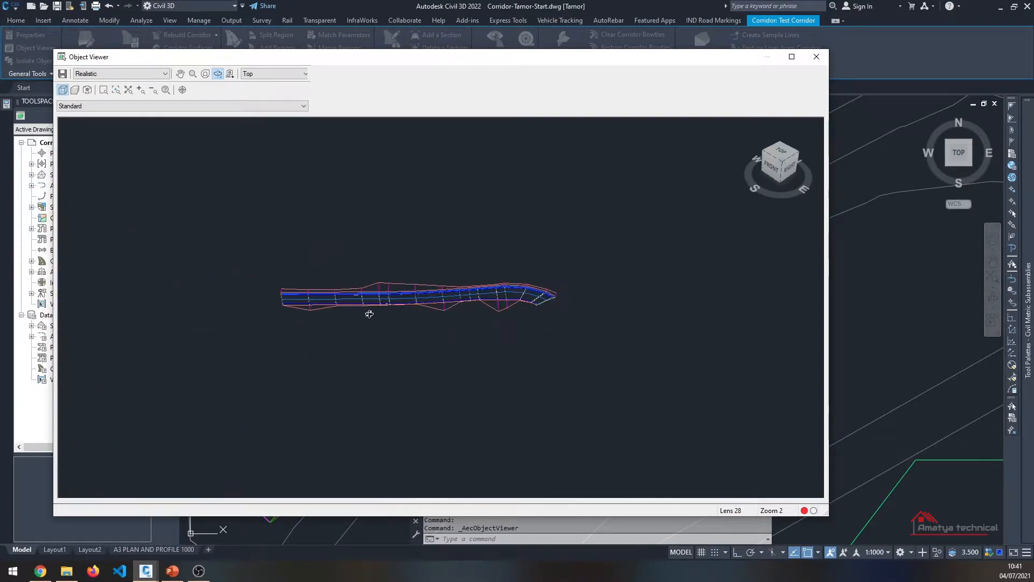
{"action": "scroll", "coordinate": [353, 306], "scroll_direction": "up", "scroll_amount": 5}
{"action": "key", "text": "Escape"}
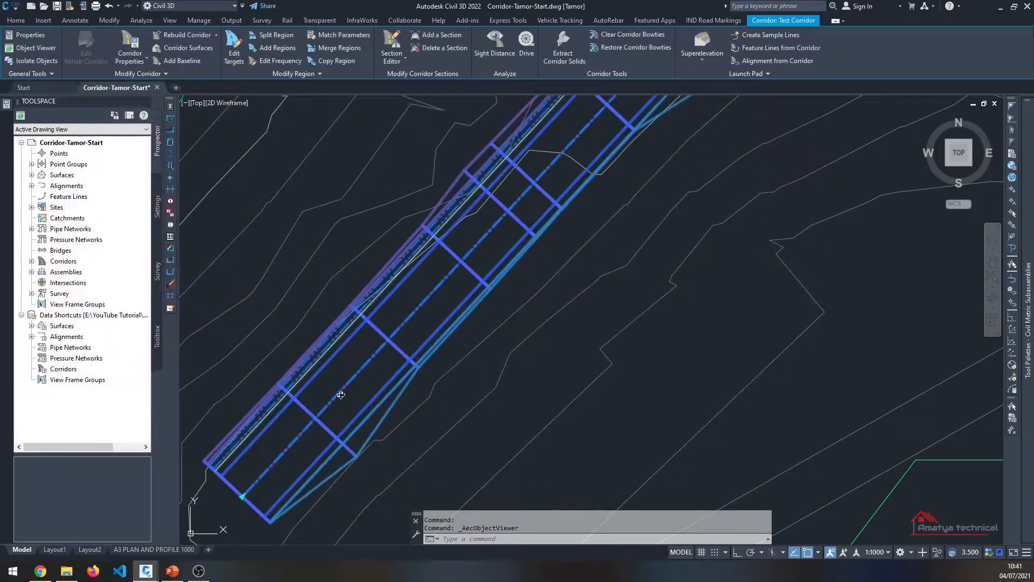
{"action": "scroll", "coordinate": [342, 393], "scroll_direction": "down", "scroll_amount": 5}
{"action": "key", "text": "Escape"}
{"action": "key", "text": "Escape"}
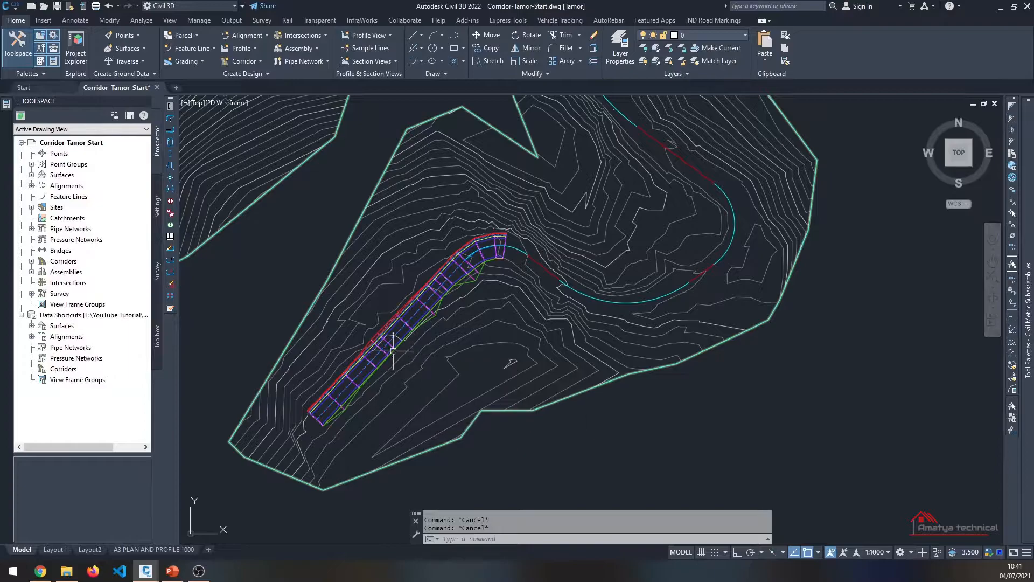
Open the corridor properties of Test Corridor and review its baseline and region parameters
{"action": "scroll", "coordinate": [437, 275], "scroll_direction": "up", "scroll_amount": 5}
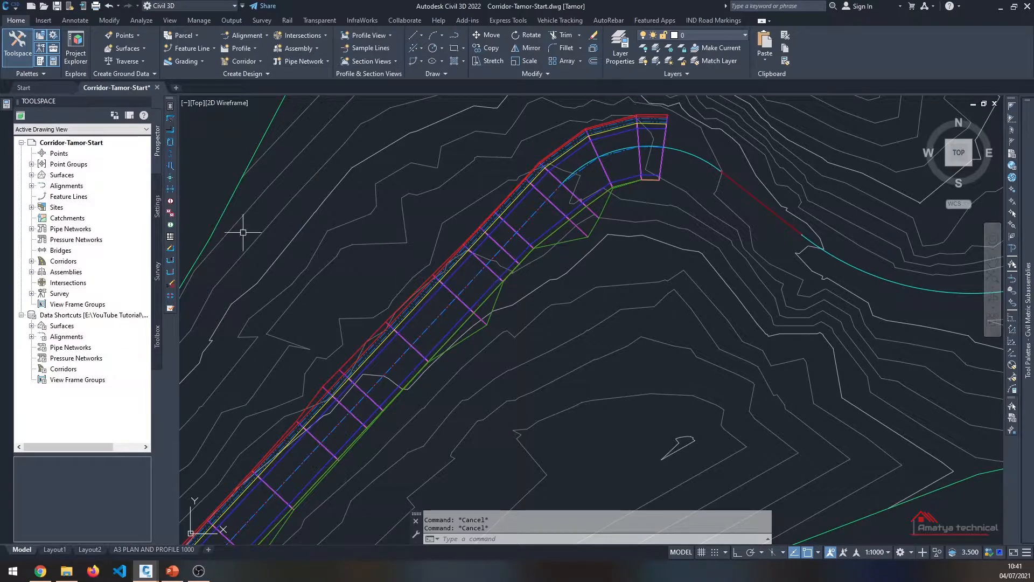
{"action": "left_click", "coordinate": [110, 21]}
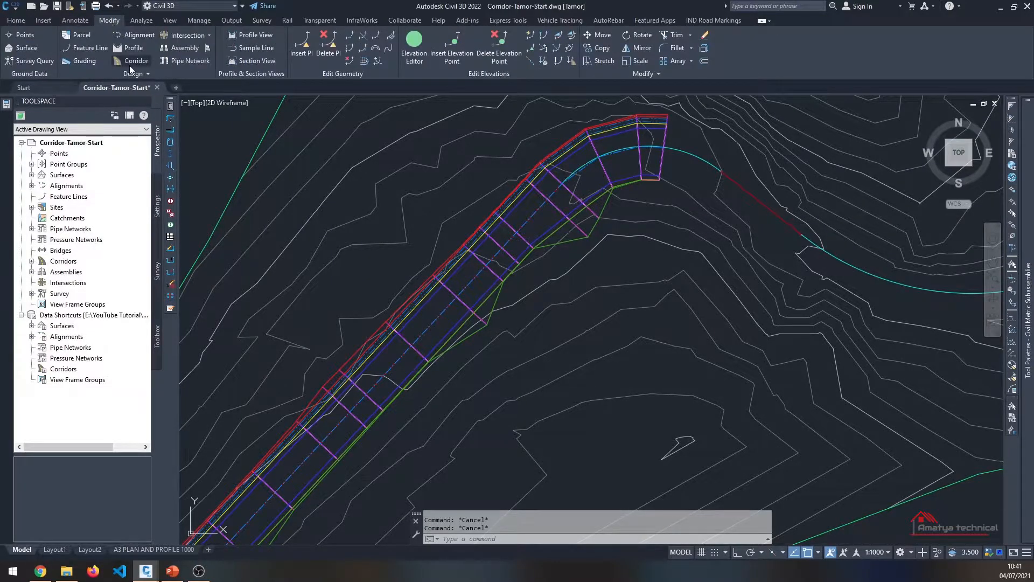
{"action": "left_click", "coordinate": [131, 63]}
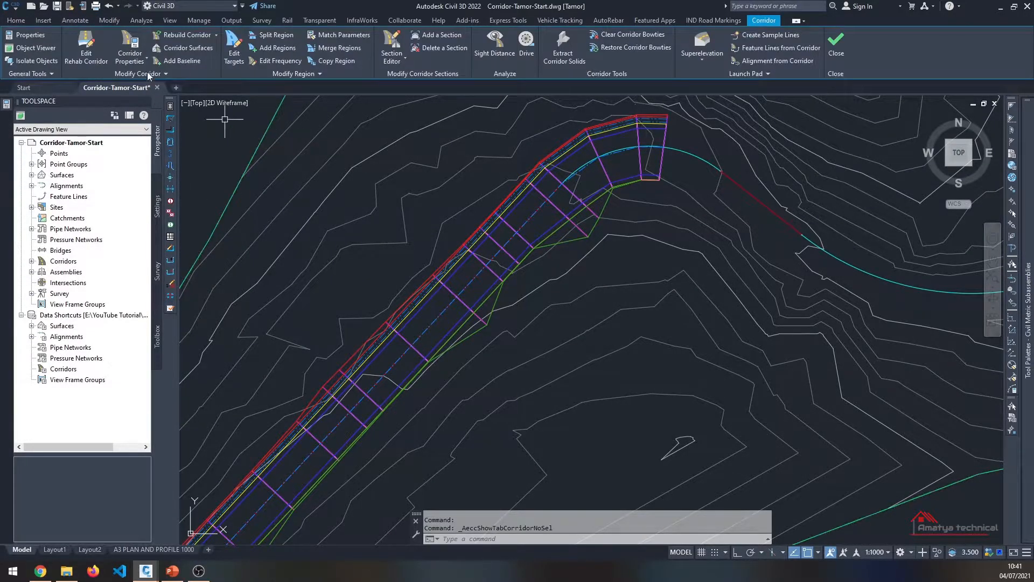
{"action": "left_click", "coordinate": [135, 46]}
{"action": "left_click", "coordinate": [521, 145]}
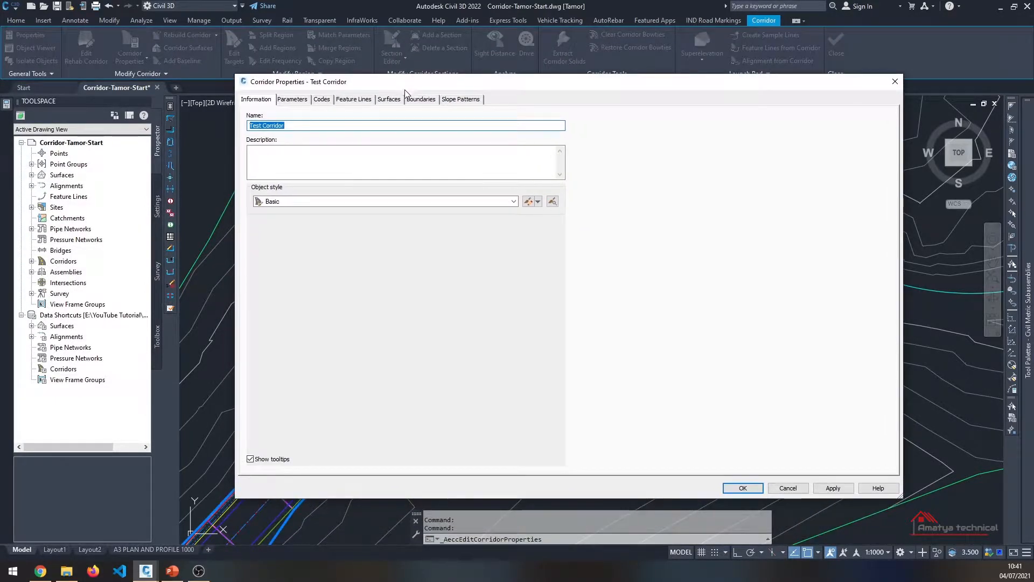
{"action": "left_click", "coordinate": [294, 100]}
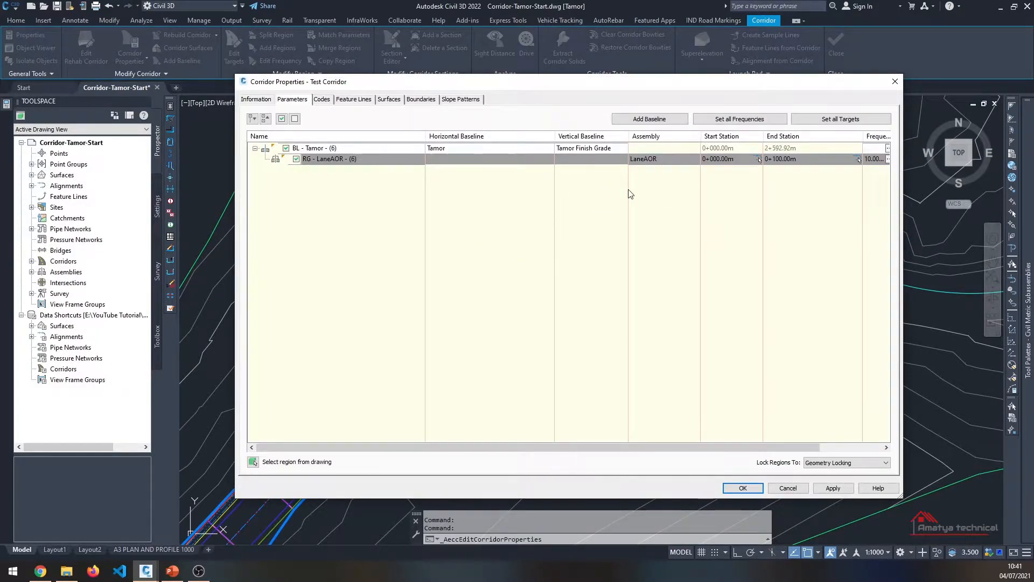
Review the link, point and shape codes in the corridor's SW Road Codes code set
{"action": "left_click", "coordinate": [322, 99]}
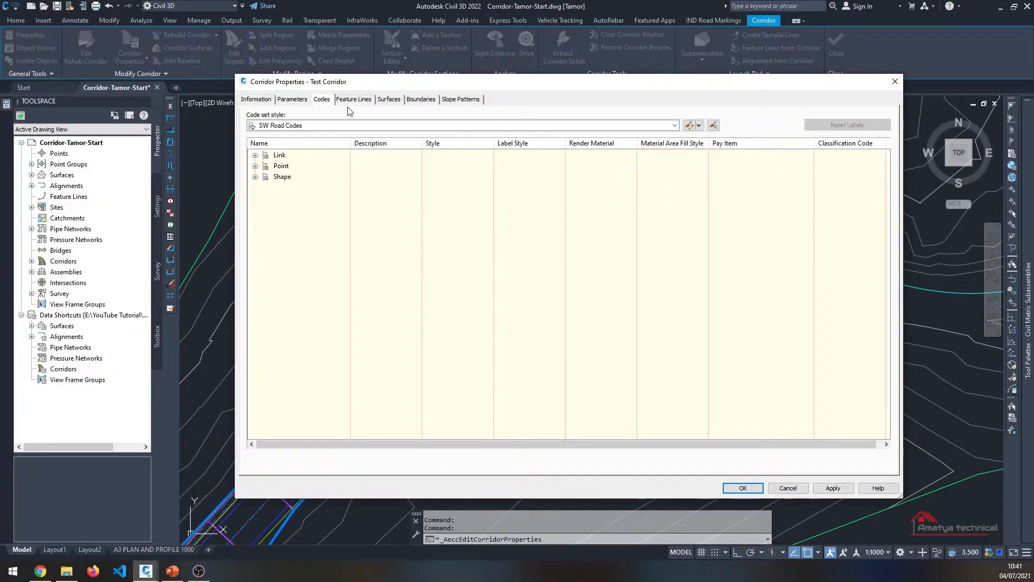
{"action": "left_click", "coordinate": [255, 155]}
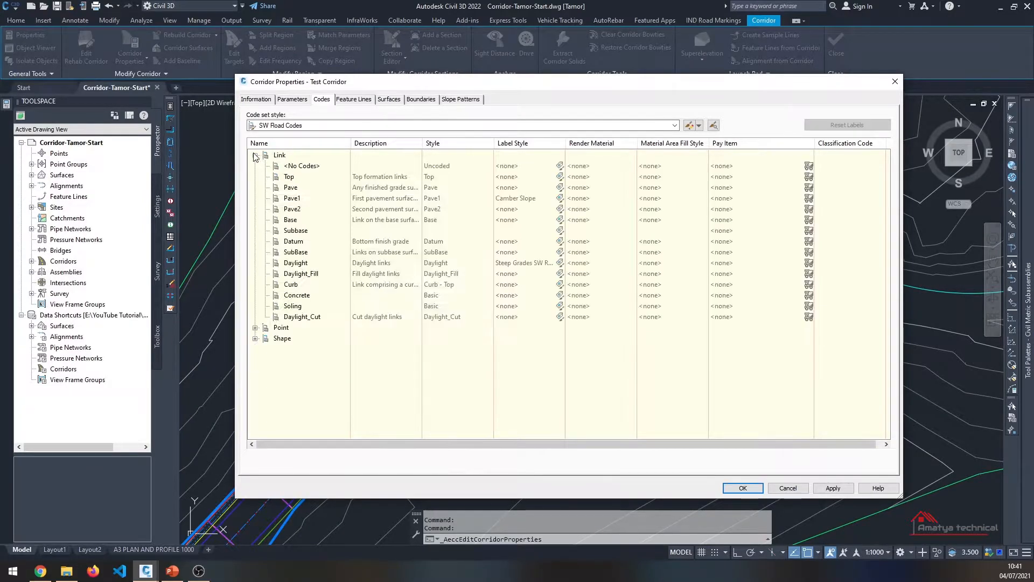
{"action": "left_click", "coordinate": [255, 327]}
{"action": "scroll", "coordinate": [274, 338], "scroll_direction": "down", "scroll_amount": 5}
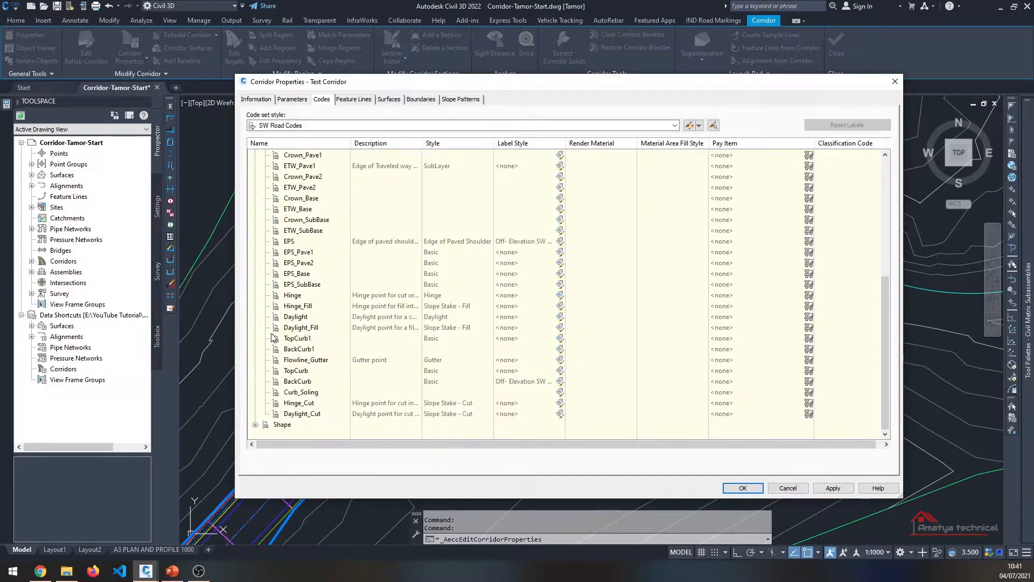
{"action": "left_click", "coordinate": [255, 425]}
Look through the corridor's feature line, surface, boundary and slope pattern properties
{"action": "left_click", "coordinate": [359, 101]}
{"action": "left_click", "coordinate": [387, 103]}
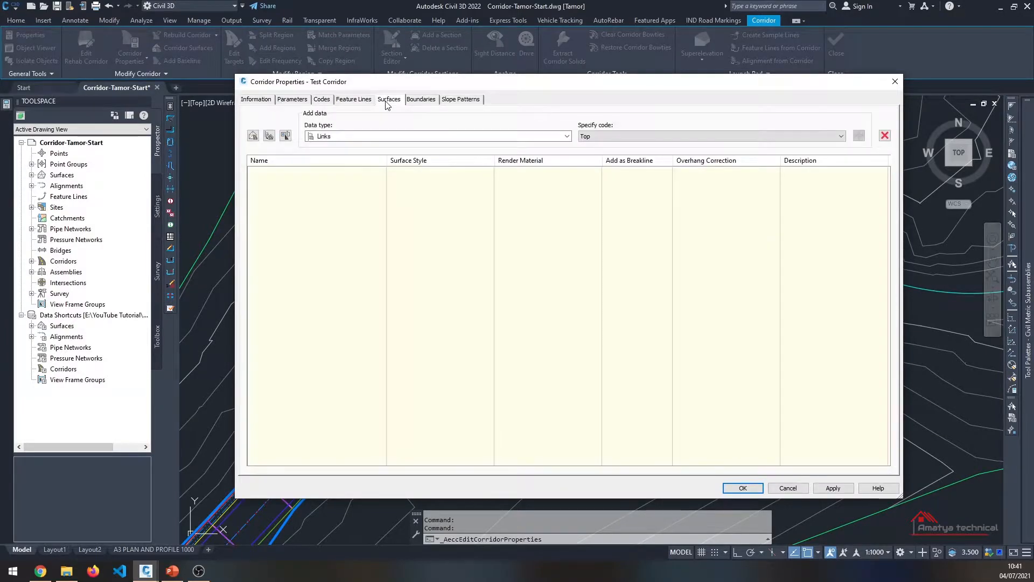
{"action": "left_click", "coordinate": [429, 102]}
{"action": "left_click", "coordinate": [475, 101]}
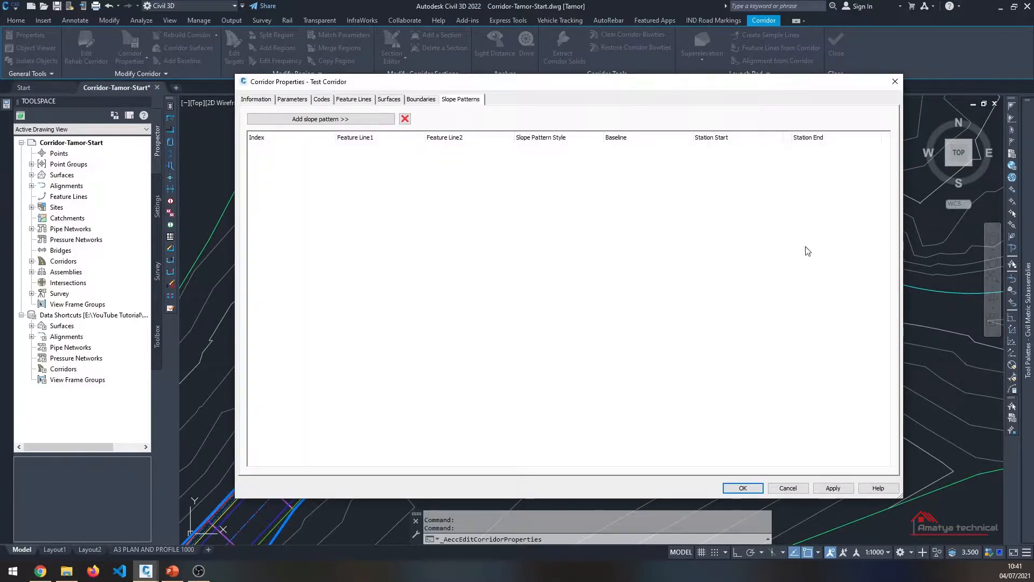
Close the Test Corridor properties without saving changes and open the Corridor-Tamor-Surface-Edit drawing
{"action": "left_click", "coordinate": [787, 488]}
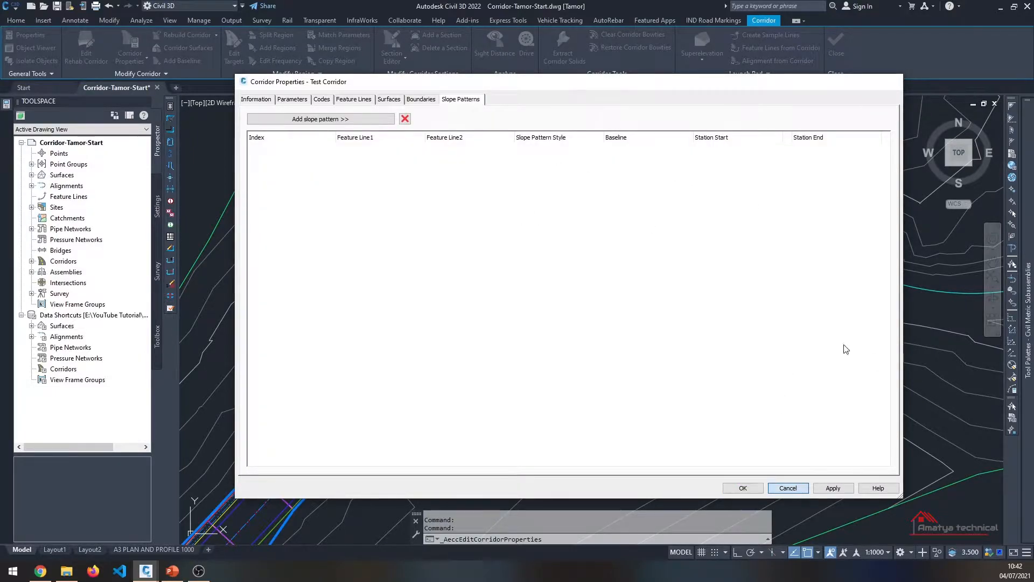
{"action": "scroll", "coordinate": [462, 318], "scroll_direction": "down", "scroll_amount": 5}
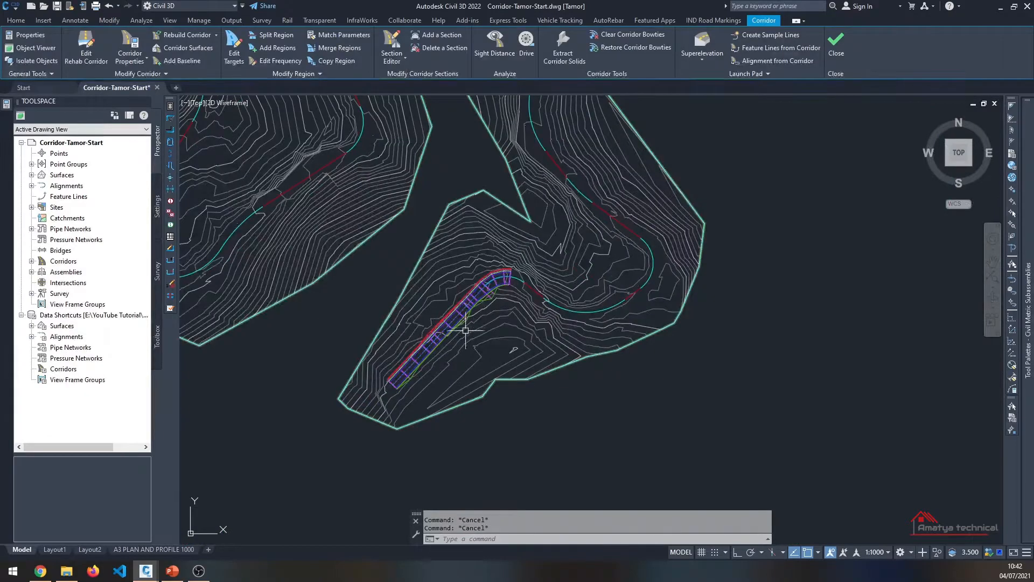
{"action": "scroll", "coordinate": [462, 318], "scroll_direction": "up", "scroll_amount": 5}
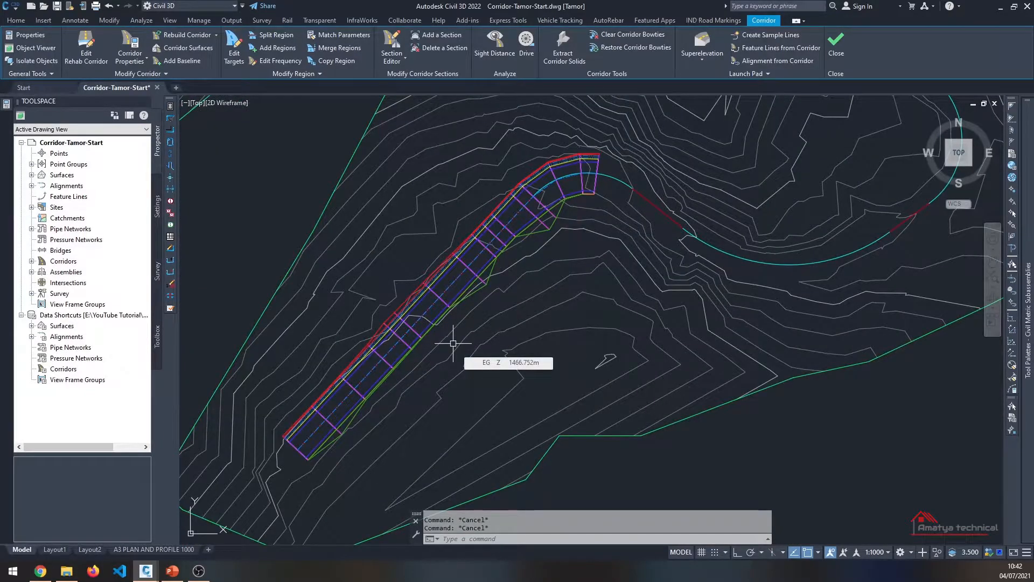
{"action": "scroll", "coordinate": [453, 342], "scroll_direction": "down", "scroll_amount": 8}
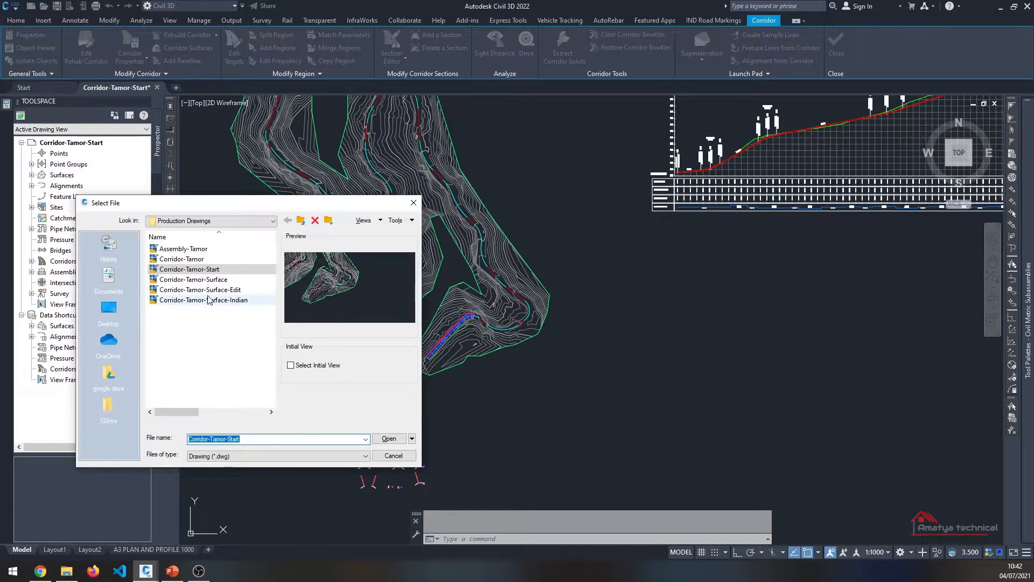
{"action": "left_click", "coordinate": [200, 290]}
{"action": "left_click", "coordinate": [398, 439]}
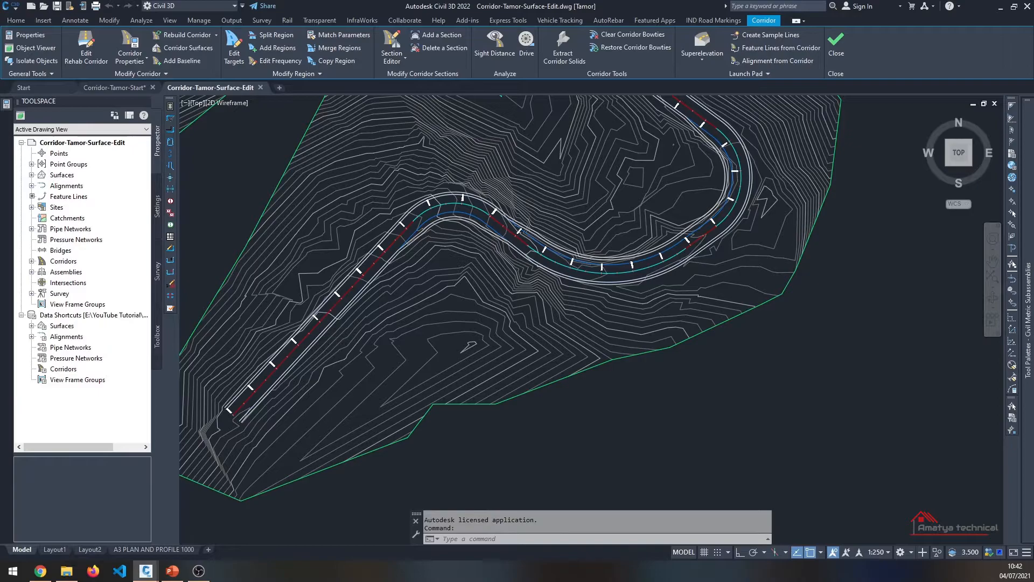
Examine the road alignment, surface contours and profile view in the Corridor-Tamor-Surface-Edit drawing
{"action": "scroll", "coordinate": [397, 377], "scroll_direction": "down", "scroll_amount": 13}
{"action": "scroll", "coordinate": [376, 409], "scroll_direction": "up", "scroll_amount": 10}
{"action": "scroll", "coordinate": [446, 422], "scroll_direction": "up", "scroll_amount": 2}
{"action": "scroll", "coordinate": [445, 384], "scroll_direction": "down", "scroll_amount": 8}
{"action": "middle_click_drag", "start_coordinate": [550, 354], "coordinate": [456, 386]}
{"action": "scroll", "coordinate": [456, 386], "scroll_direction": "up", "scroll_amount": 2}
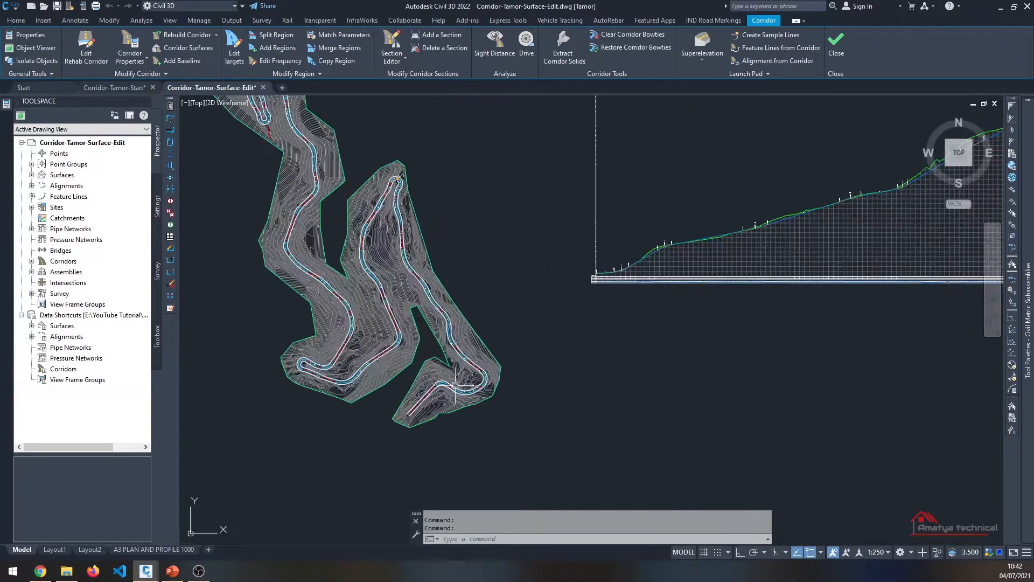
{"action": "scroll", "coordinate": [455, 385], "scroll_direction": "up", "scroll_amount": 11}
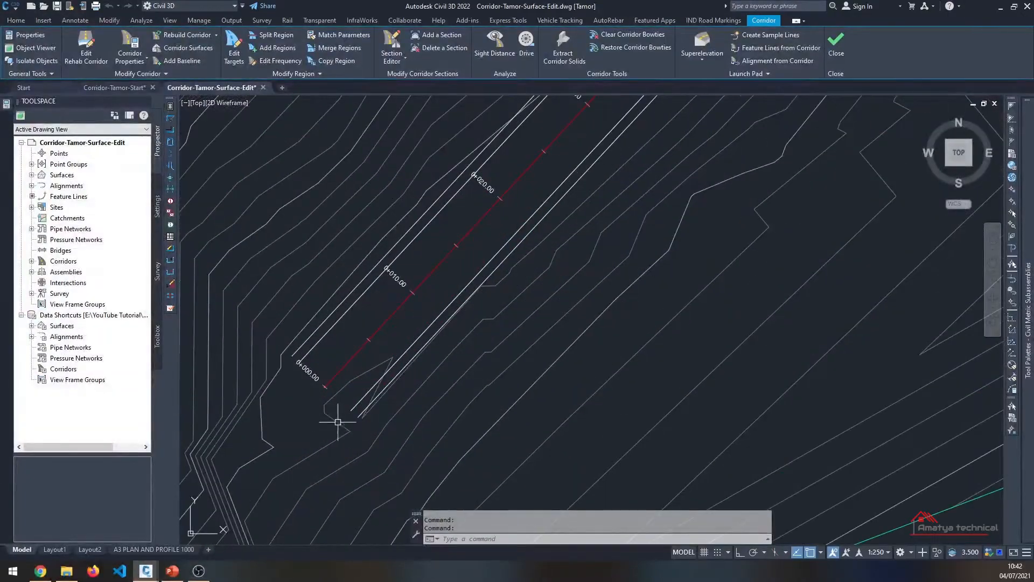
{"action": "scroll", "coordinate": [324, 388], "scroll_direction": "down", "scroll_amount": 6}
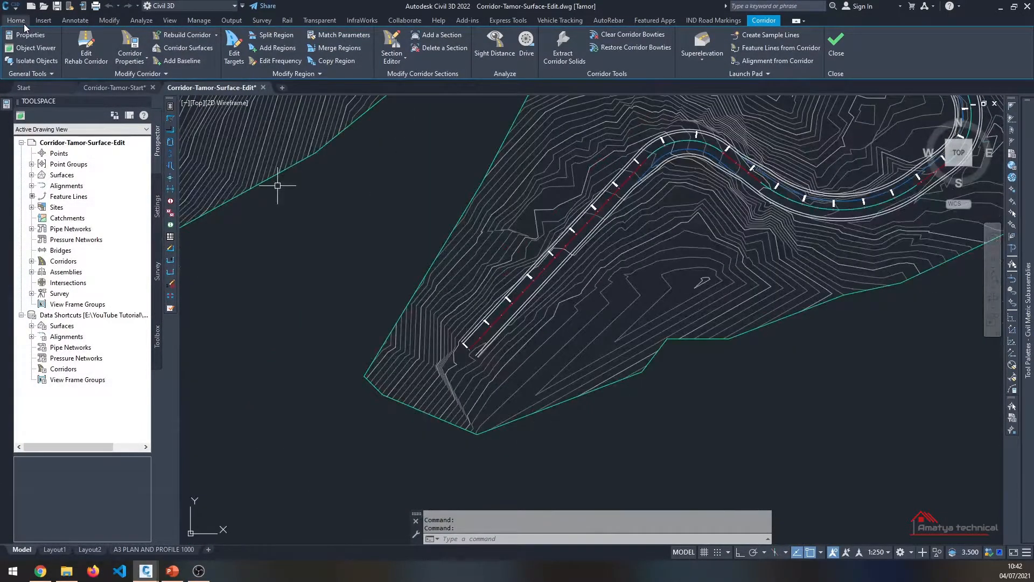
Turn off the C-ROAD layer by picking one of the white lines beside the road near its start station
{"action": "left_click", "coordinate": [21, 22]}
{"action": "left_click", "coordinate": [644, 49]}
{"action": "scroll", "coordinate": [520, 329], "scroll_direction": "up", "scroll_amount": 4}
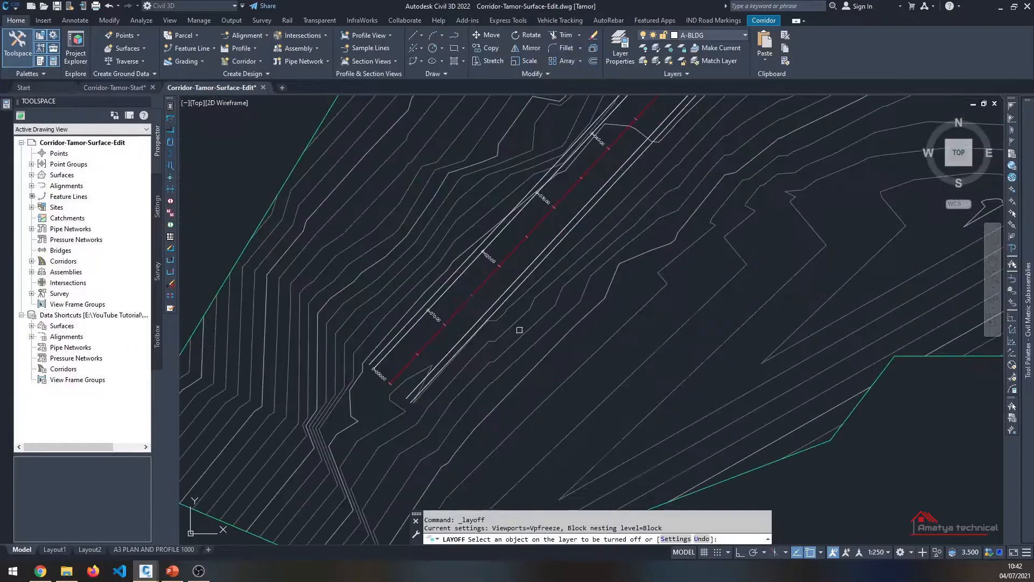
{"action": "left_click", "coordinate": [436, 364]}
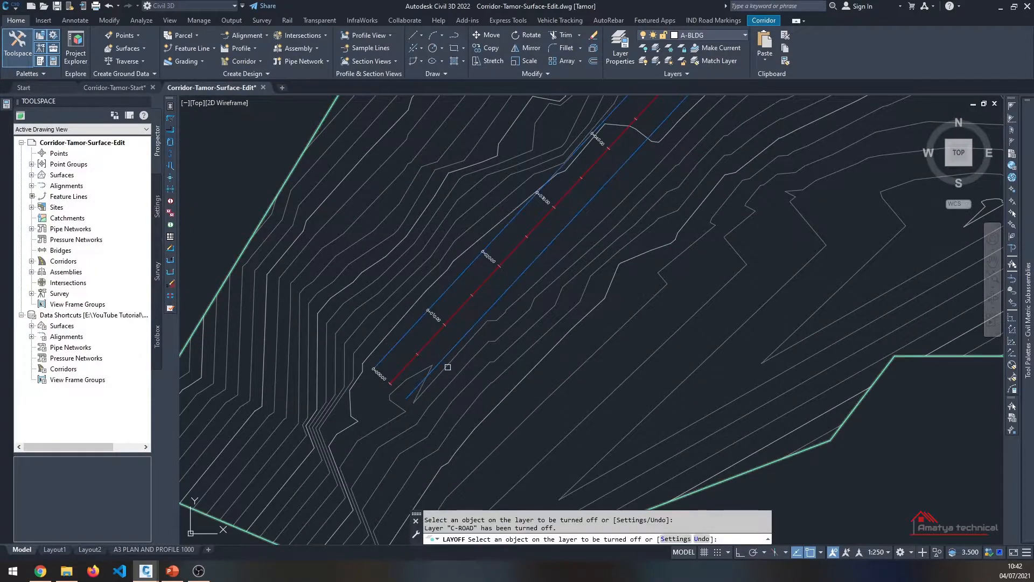
{"action": "scroll", "coordinate": [446, 362], "scroll_direction": "down", "scroll_amount": 8}
{"action": "scroll", "coordinate": [429, 255], "scroll_direction": "up", "scroll_amount": 10}
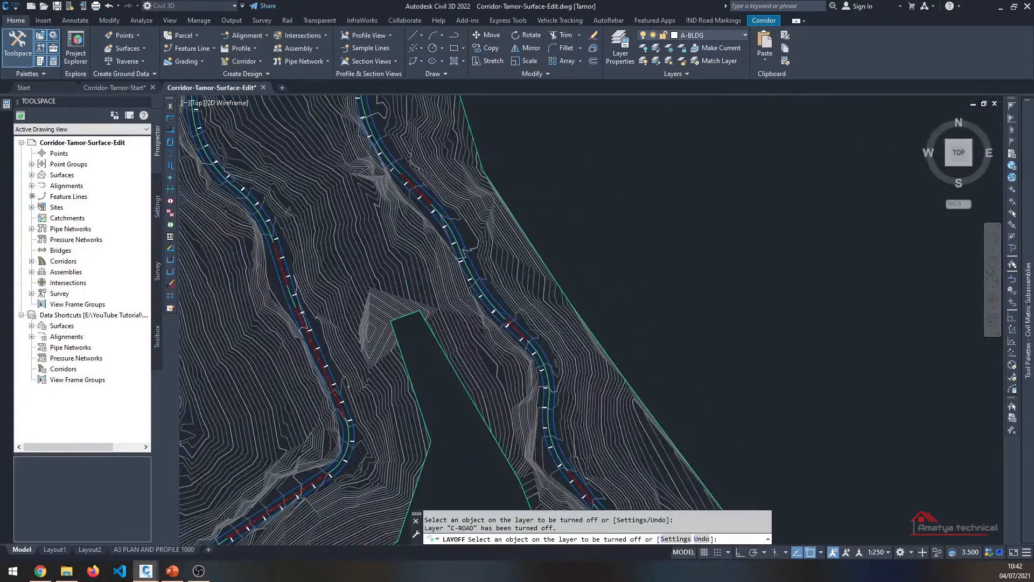
{"action": "key", "text": "Escape"}
Inspect the Tamor alignment with its blue edge lines and the surrounding contours along the whole route
{"action": "scroll", "coordinate": [447, 349], "scroll_direction": "down", "scroll_amount": 5}
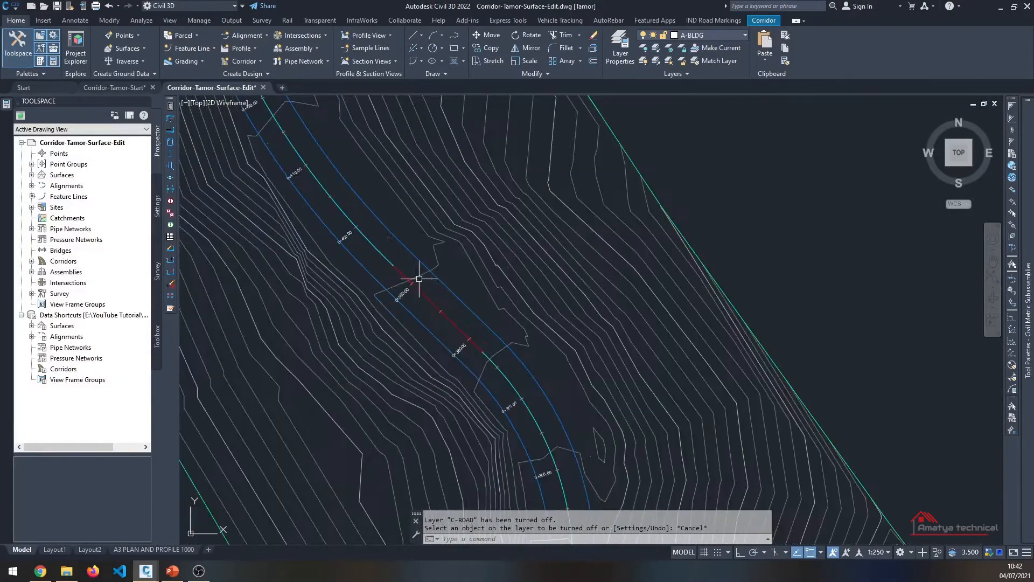
{"action": "scroll", "coordinate": [374, 246], "scroll_direction": "up", "scroll_amount": 3}
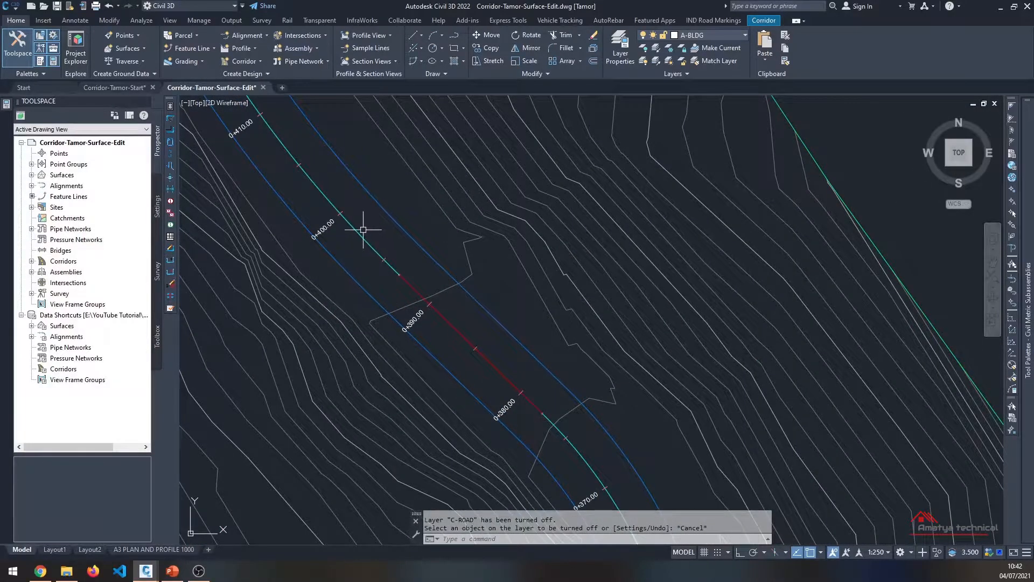
{"action": "scroll", "coordinate": [462, 243], "scroll_direction": "down", "scroll_amount": 8}
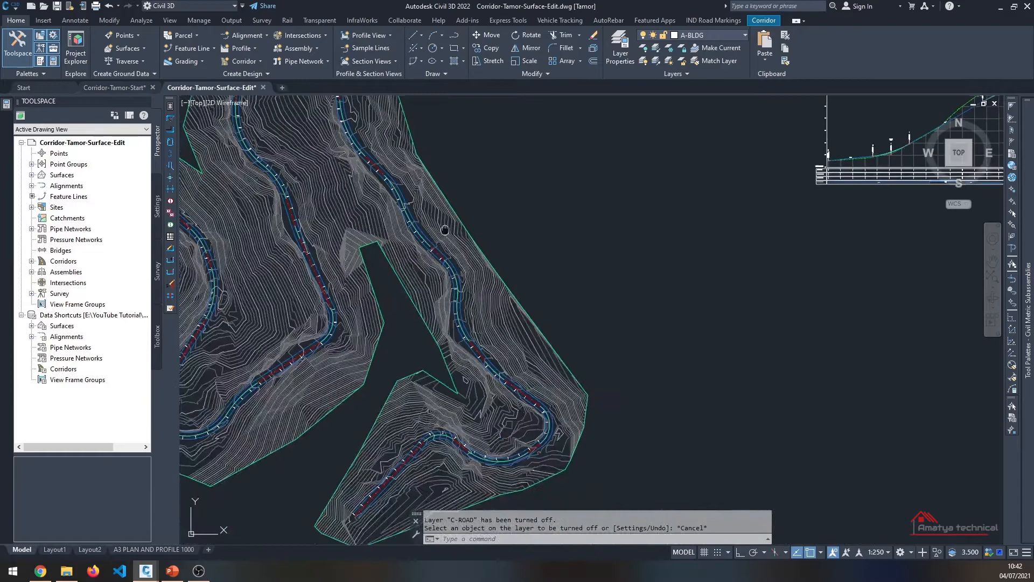
{"action": "scroll", "coordinate": [563, 333], "scroll_direction": "down", "scroll_amount": 2}
{"action": "mouse_move", "coordinate": [378, 227]}
{"action": "middle_mouse_down"}
{"action": "mouse_move", "coordinate": [471, 393]}
{"action": "mouse_move", "coordinate": [357, 257]}
{"action": "mouse_move", "coordinate": [380, 315]}
{"action": "middle_mouse_up"}
{"action": "scroll", "coordinate": [317, 191], "scroll_direction": "up", "scroll_amount": 4}
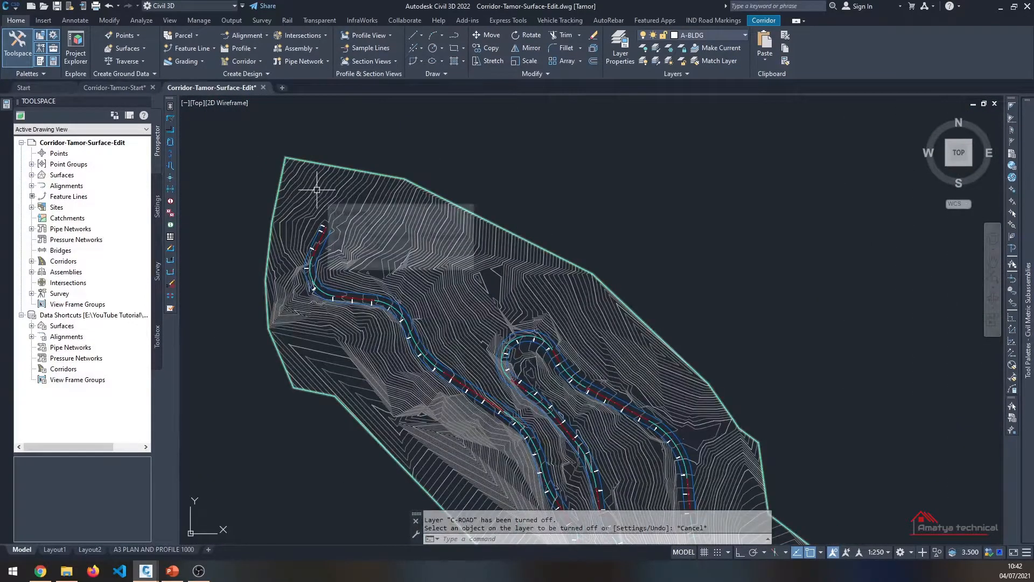
{"action": "scroll", "coordinate": [317, 191], "scroll_direction": "down", "scroll_amount": 6}
{"action": "scroll", "coordinate": [504, 392], "scroll_direction": "up", "scroll_amount": 5}
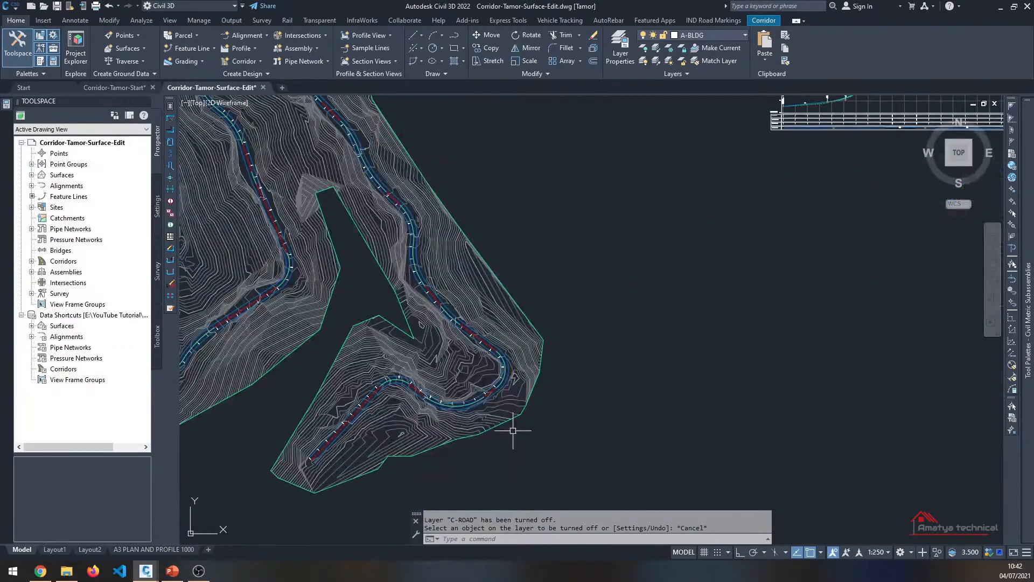
{"action": "middle_click_drag", "start_coordinate": [489, 321], "coordinate": [532, 446]}
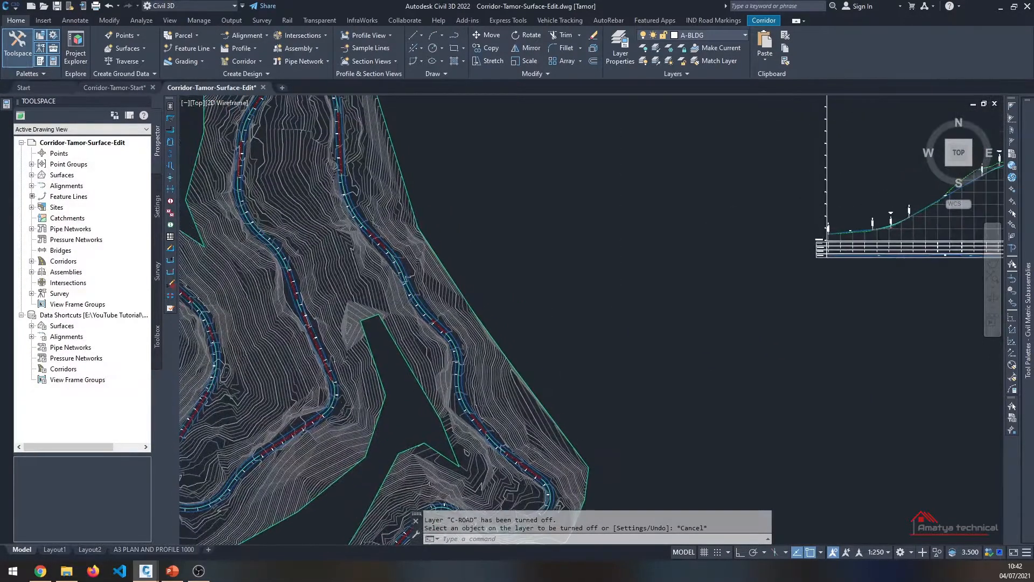
{"action": "scroll", "coordinate": [428, 305], "scroll_direction": "up", "scroll_amount": 2}
{"action": "scroll", "coordinate": [427, 306], "scroll_direction": "down", "scroll_amount": 2}
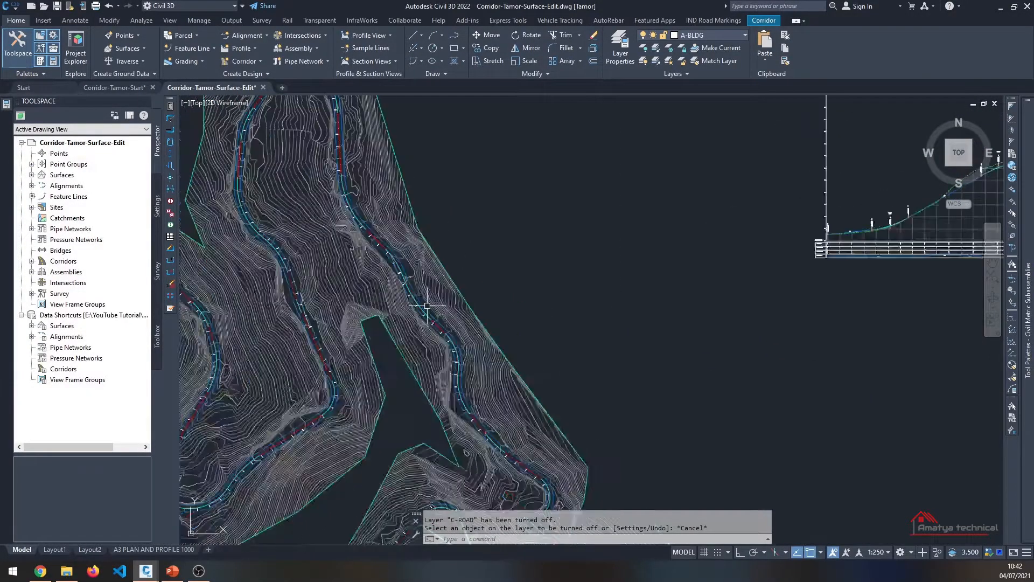
{"action": "scroll", "coordinate": [389, 285], "scroll_direction": "up", "scroll_amount": 2}
{"action": "scroll", "coordinate": [458, 350], "scroll_direction": "up", "scroll_amount": 3}
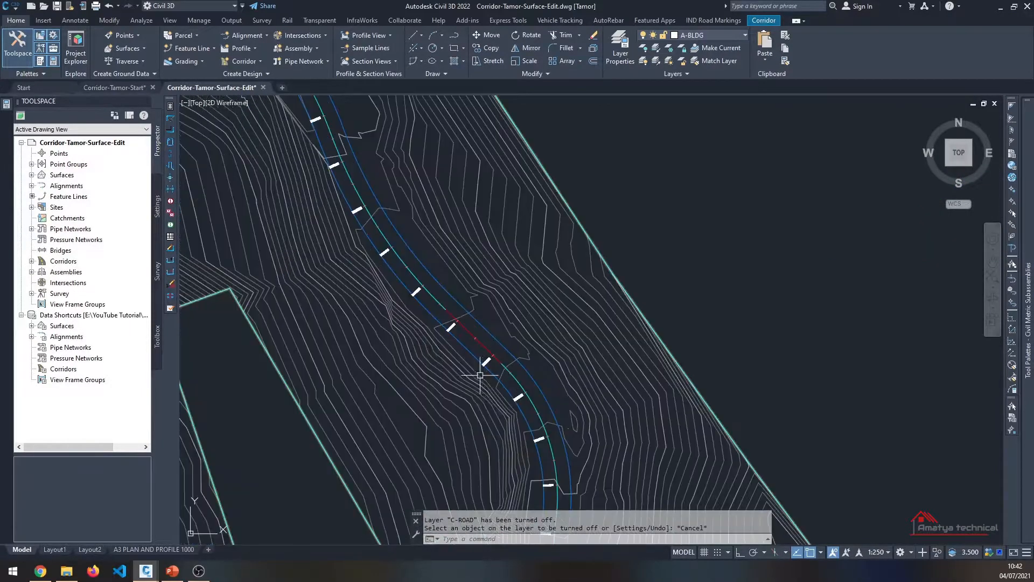
{"action": "scroll", "coordinate": [490, 439], "scroll_direction": "down", "scroll_amount": 3}
{"action": "scroll", "coordinate": [498, 338], "scroll_direction": "down", "scroll_amount": 3}
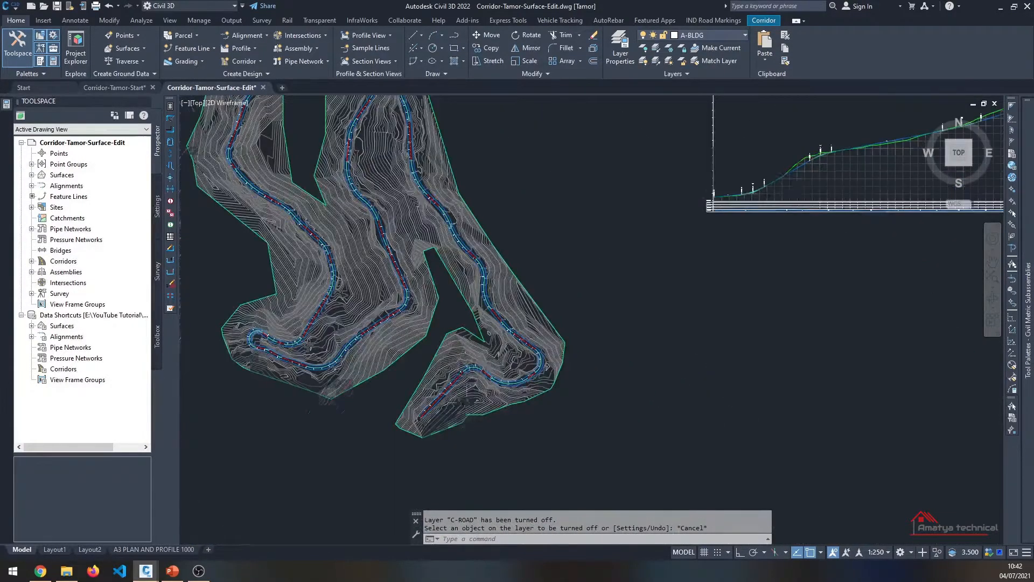
{"action": "scroll", "coordinate": [411, 404], "scroll_direction": "up", "scroll_amount": 2}
{"action": "scroll", "coordinate": [347, 394], "scroll_direction": "up", "scroll_amount": 1}
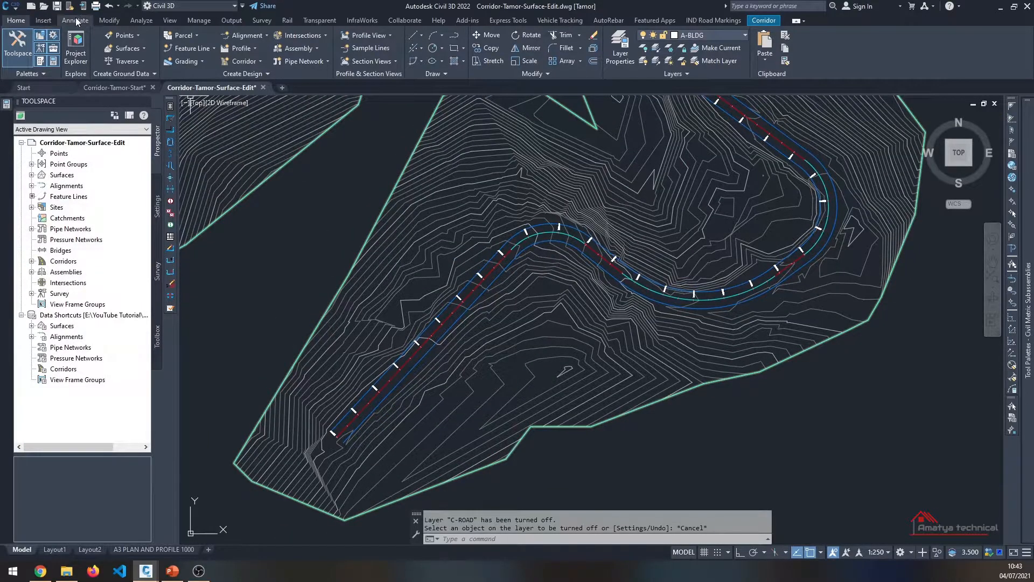
Open the corridor properties of the LaneAOR corridor and check its parameters and general information
{"action": "left_click", "coordinate": [109, 20]}
{"action": "left_click", "coordinate": [130, 60]}
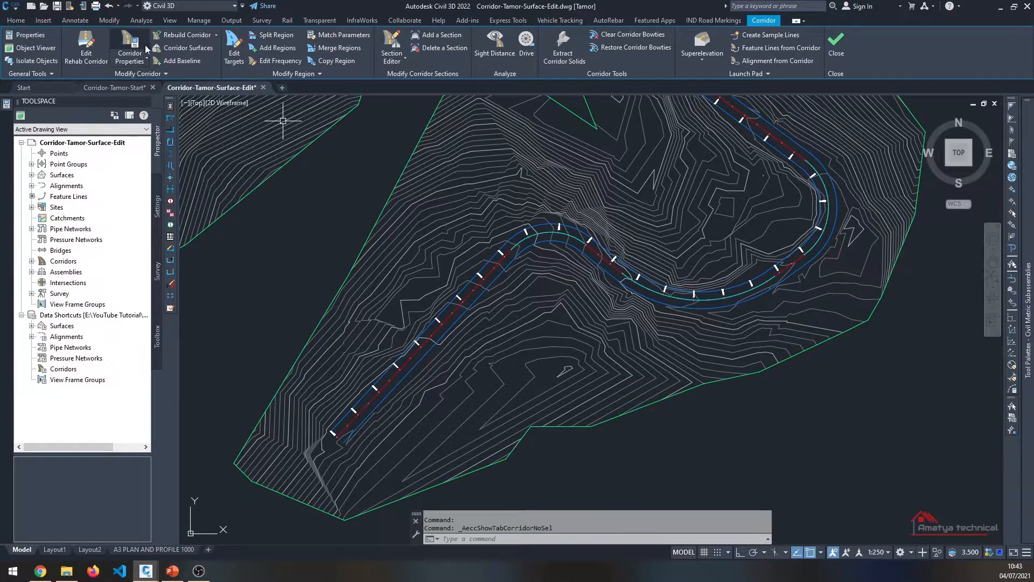
{"action": "double_click", "coordinate": [600, 231]}
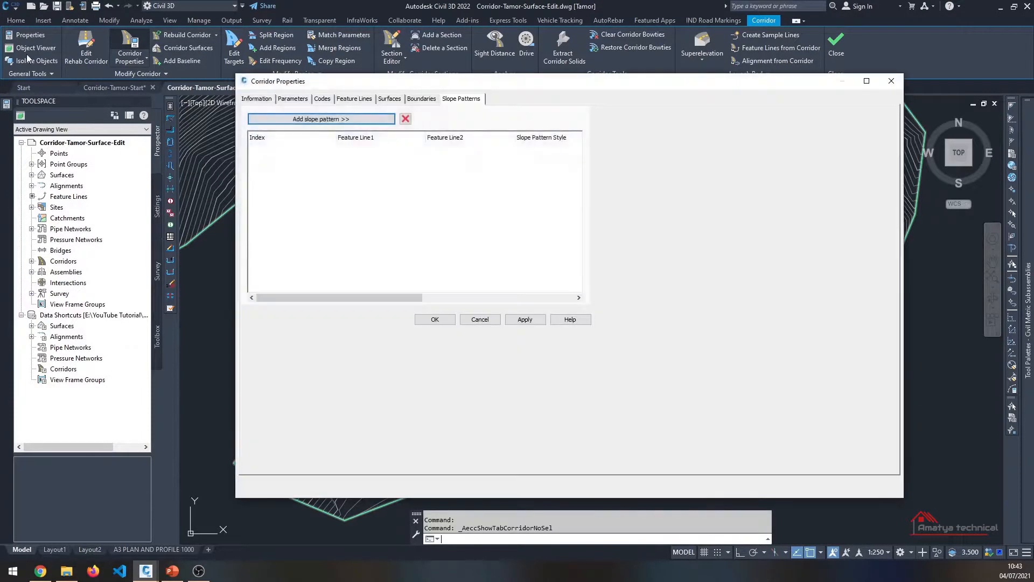
{"action": "left_click", "coordinate": [298, 101]}
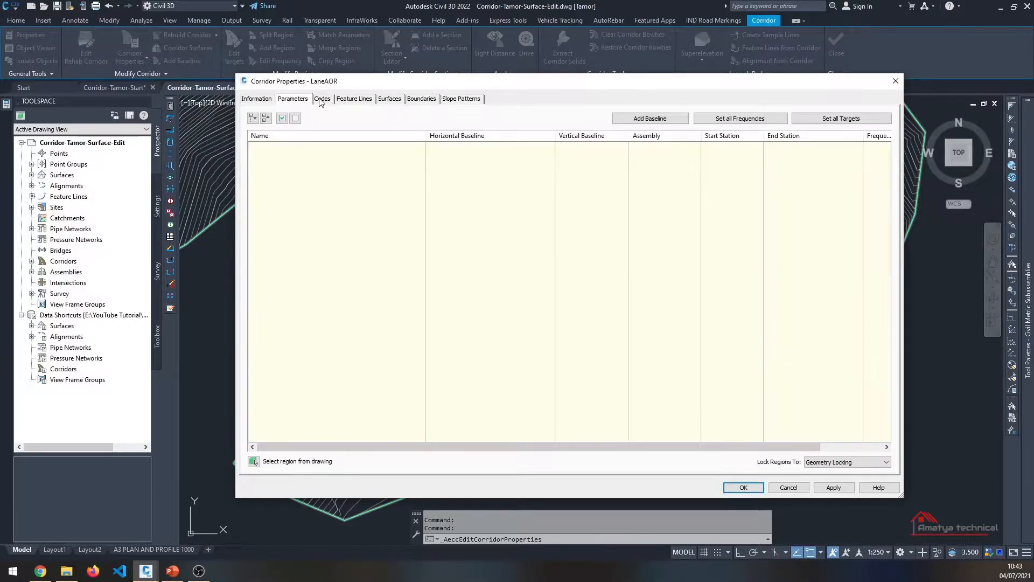
{"action": "left_click", "coordinate": [258, 99]}
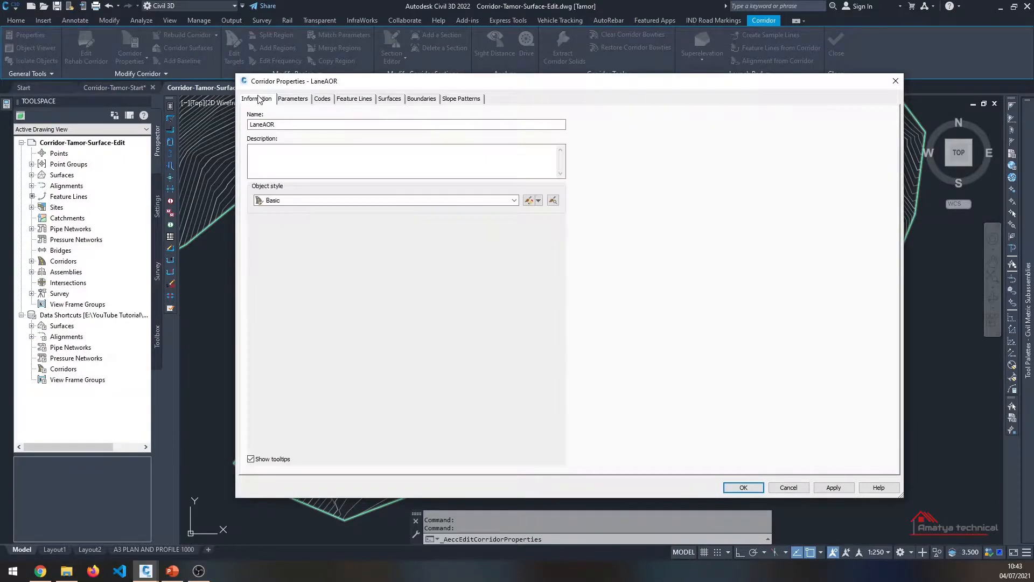
Add a corridor baseline named BL - Tamor, of type Alignment and profile, using the Tamor alignment
{"action": "left_click", "coordinate": [289, 103]}
{"action": "left_click", "coordinate": [634, 123]}
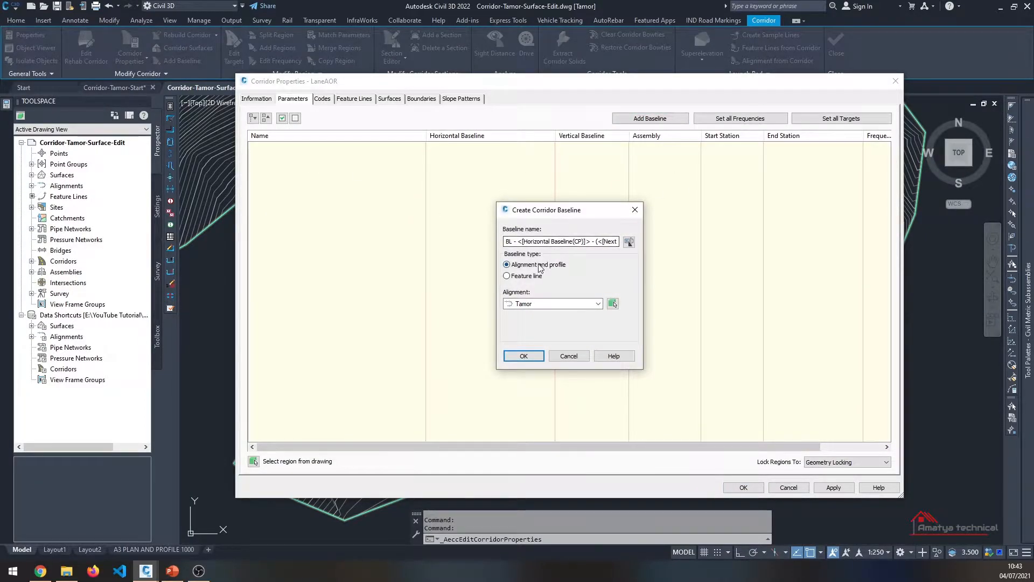
{"action": "left_click_drag", "start_coordinate": [518, 241], "coordinate": [775, 220]}
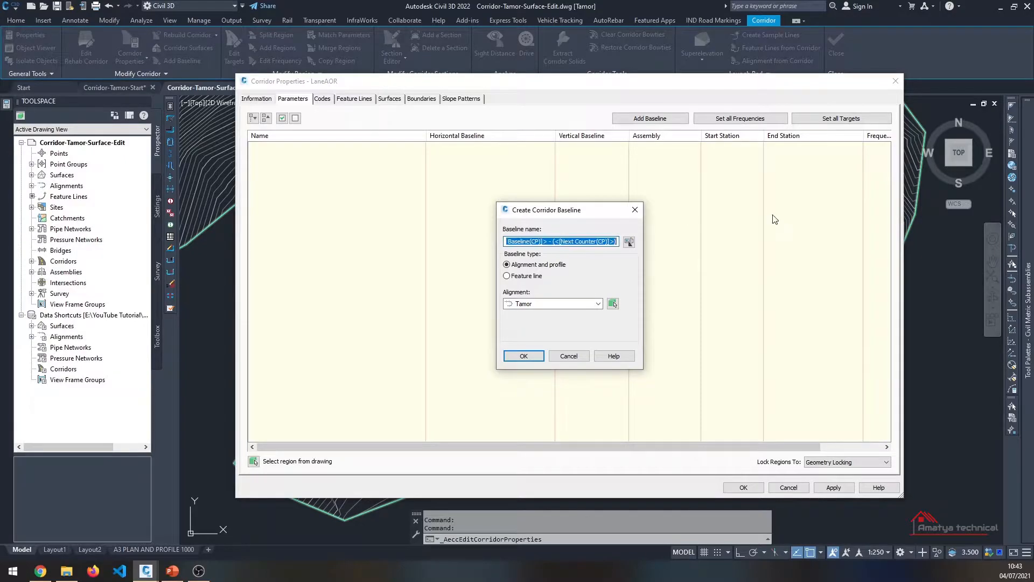
{"action": "type", "text": "BL - Tamor"}
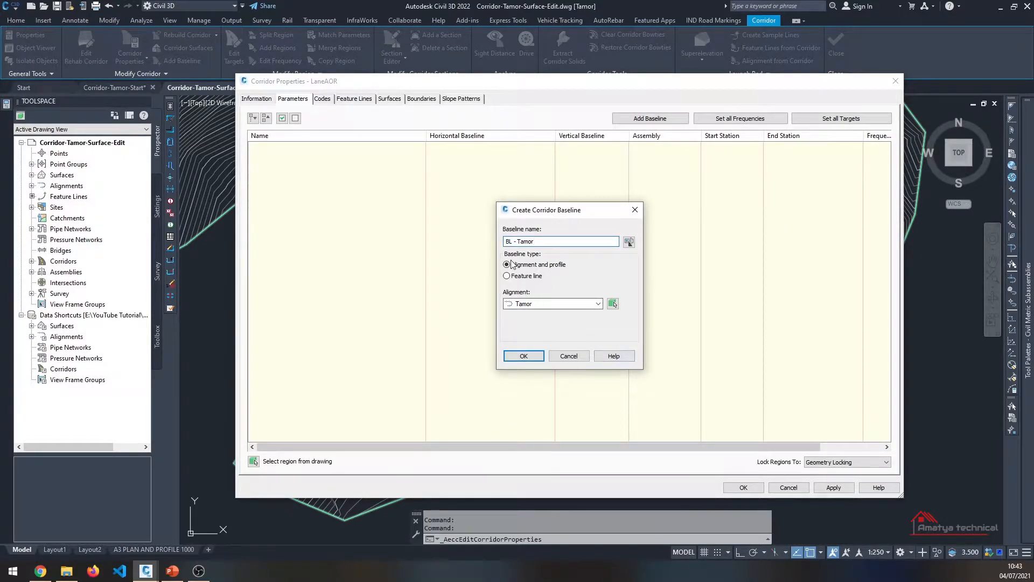
{"action": "left_click", "coordinate": [560, 305]}
{"action": "left_click", "coordinate": [544, 316]}
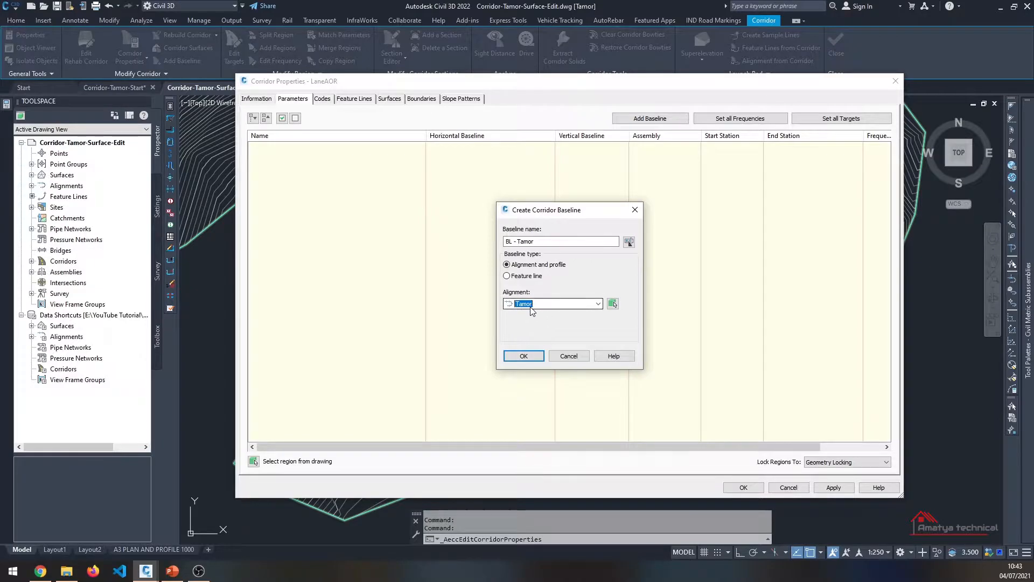
{"action": "left_click", "coordinate": [523, 356]}
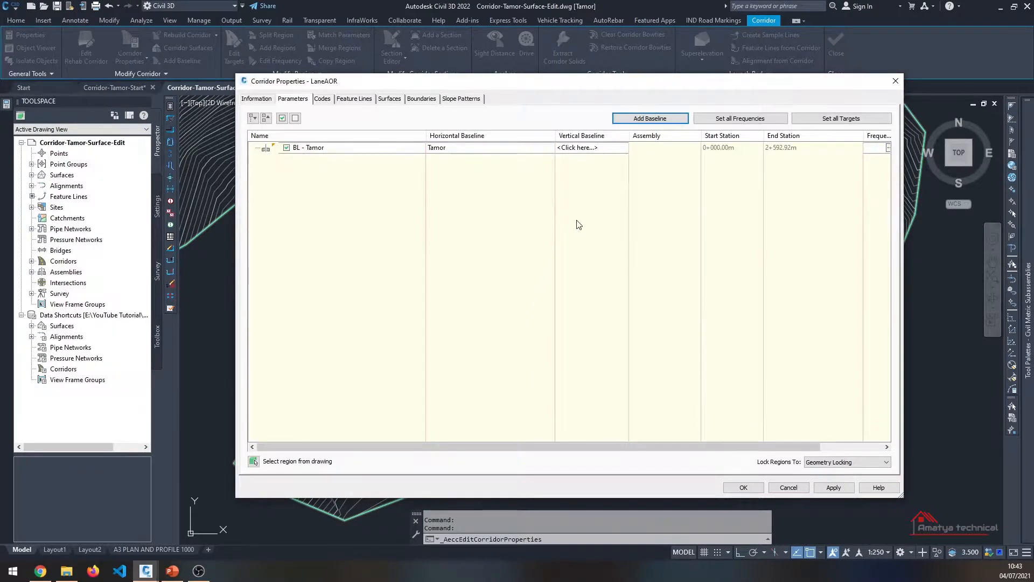
Assign the Tamor Finish Grade profile as the vertical baseline of BL - Tamor
{"action": "left_click", "coordinate": [591, 146]}
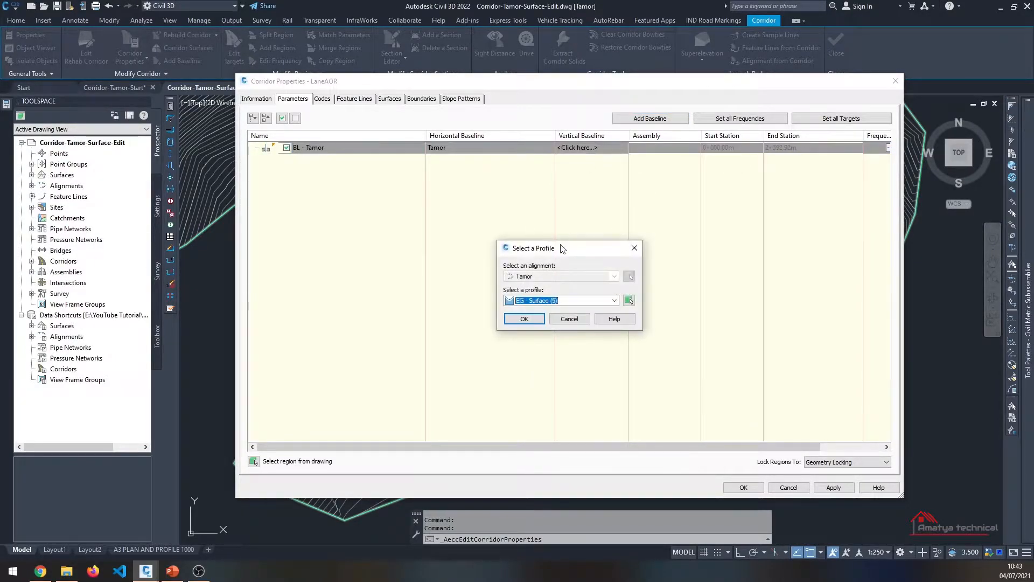
{"action": "left_click", "coordinate": [564, 301]}
{"action": "left_click", "coordinate": [542, 355]}
{"action": "left_click", "coordinate": [536, 320]}
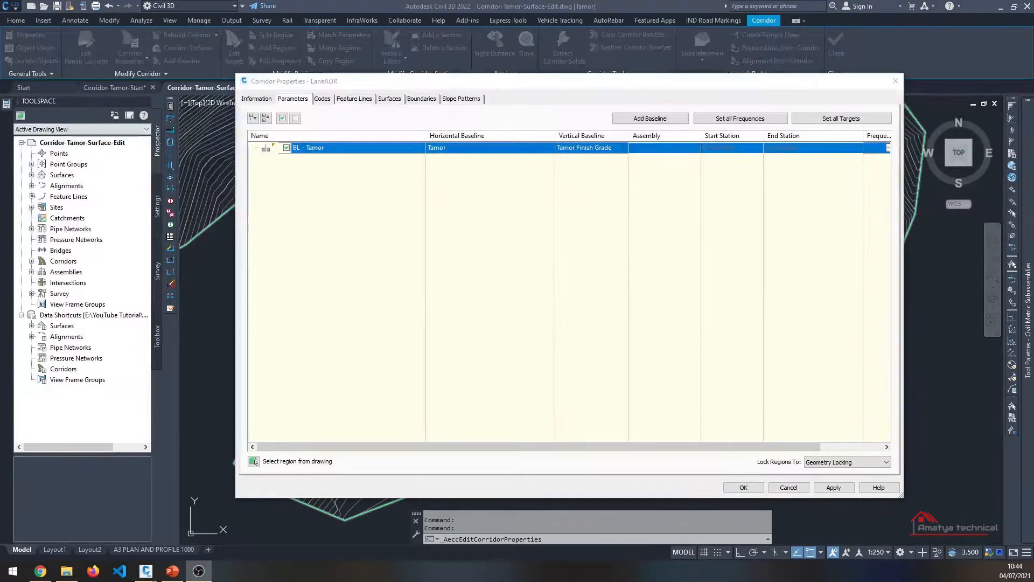
{"action": "left_click", "coordinate": [377, 246]}
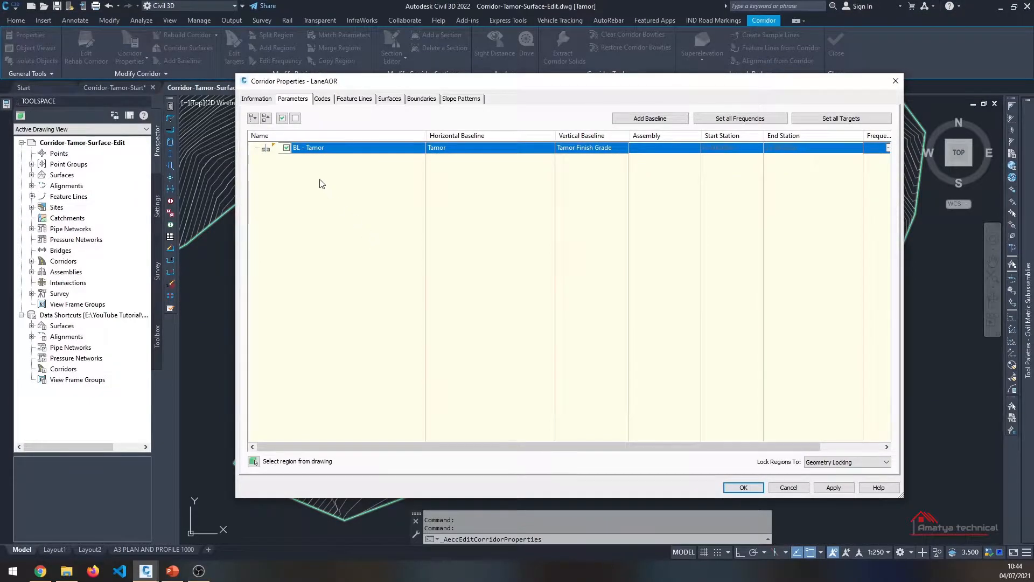
{"action": "right_click", "coordinate": [307, 146]}
{"action": "left_click", "coordinate": [337, 153]}
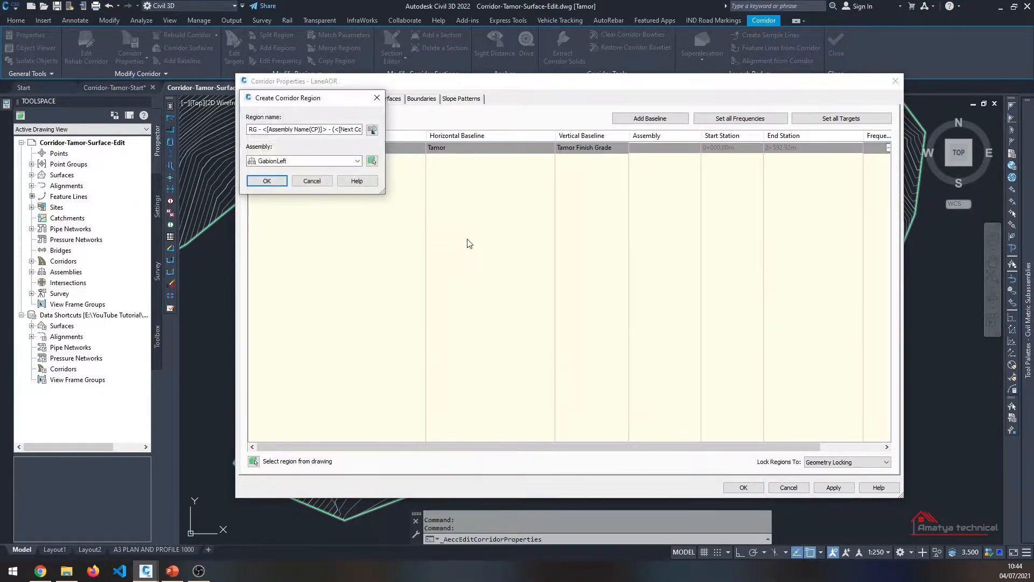
{"action": "left_click", "coordinate": [281, 162]}
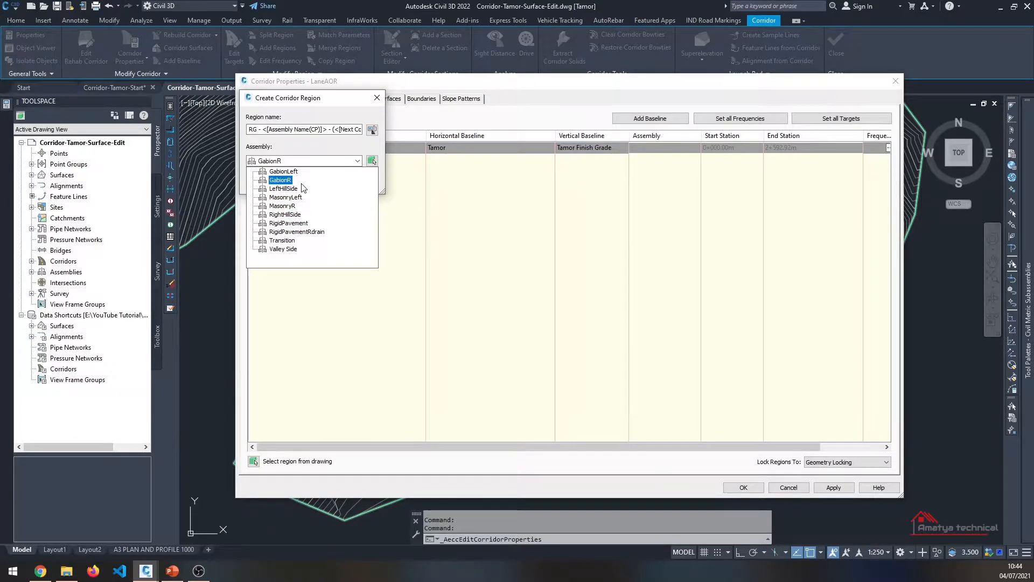
{"action": "left_click", "coordinate": [295, 190]}
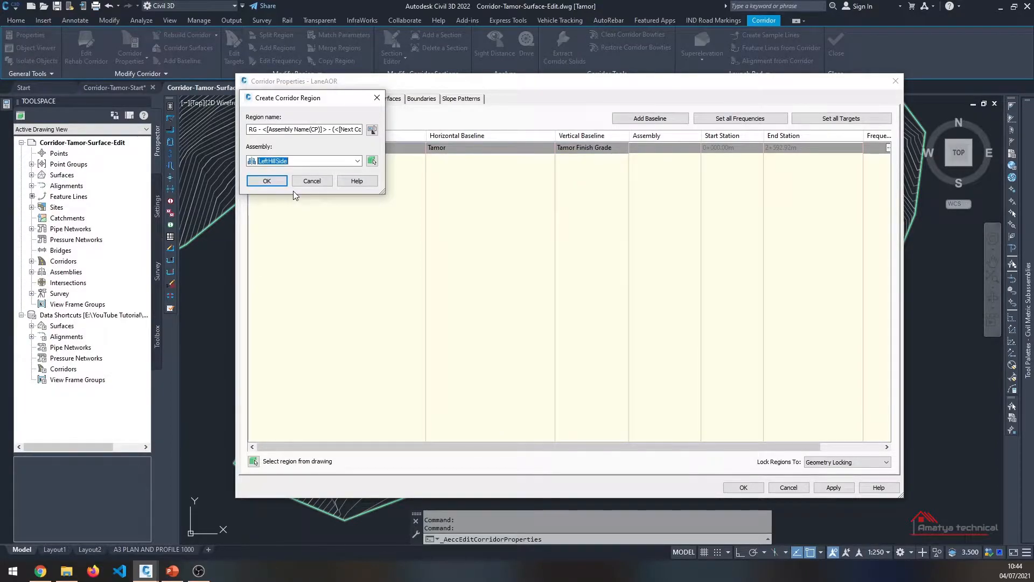
{"action": "left_click", "coordinate": [312, 181]}
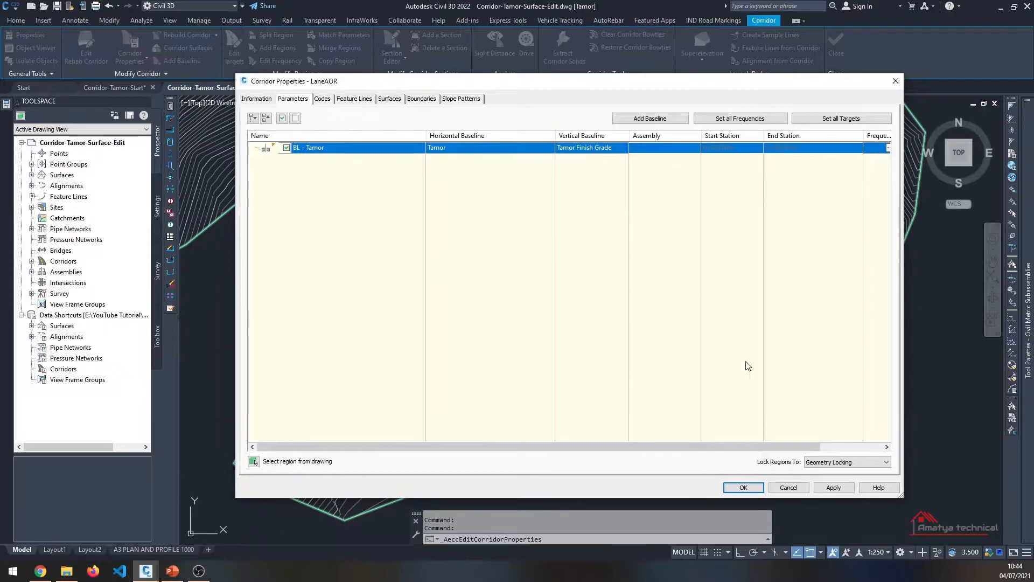
{"action": "left_click", "coordinate": [788, 487]}
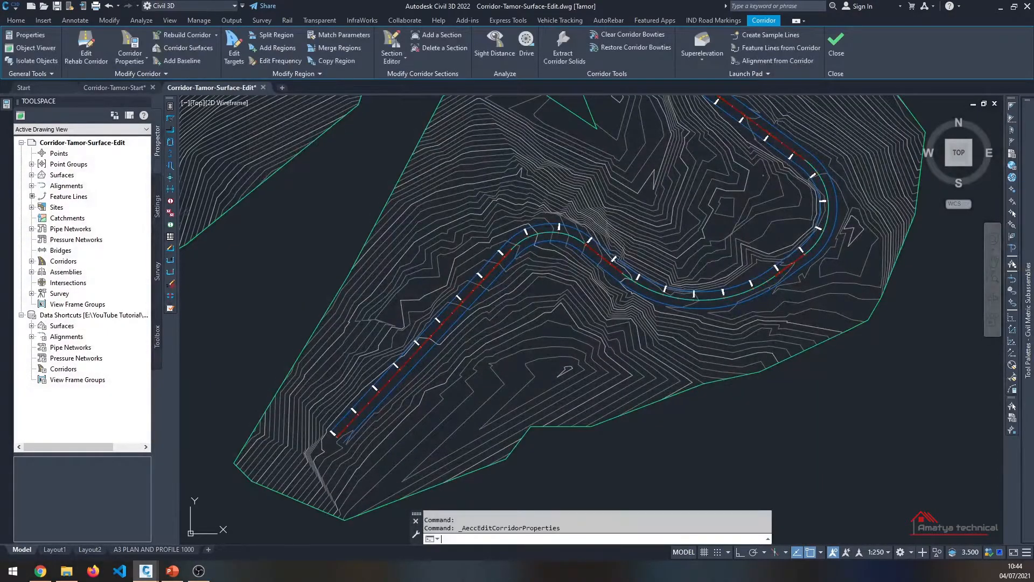
Inspect the Left Hill Side assembly among the drawn assemblies and return to the start of the Tamor alignment
{"action": "scroll", "coordinate": [528, 255], "scroll_direction": "down", "scroll_amount": 5}
{"action": "scroll", "coordinate": [211, 354], "scroll_direction": "up", "scroll_amount": 10}
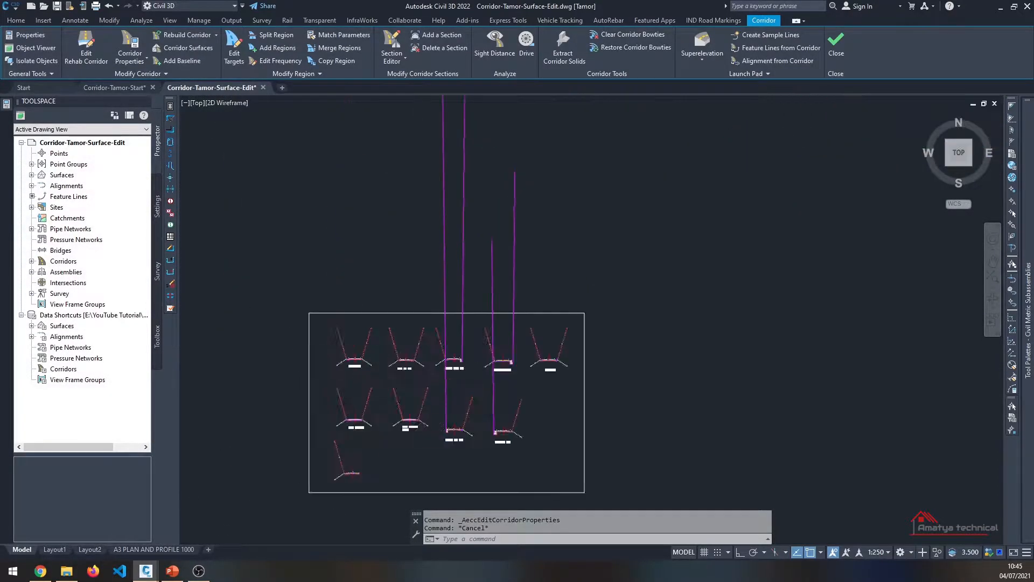
{"action": "scroll", "coordinate": [415, 434], "scroll_direction": "up", "scroll_amount": 5}
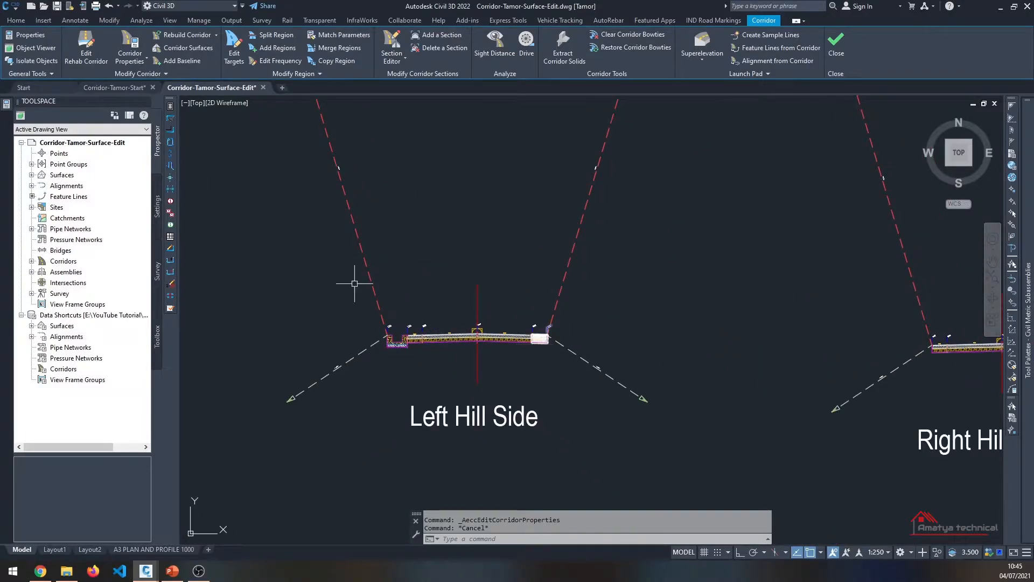
{"action": "scroll", "coordinate": [439, 312], "scroll_direction": "down", "scroll_amount": 8}
{"action": "middle_click_drag", "start_coordinate": [625, 244], "coordinate": [488, 311]}
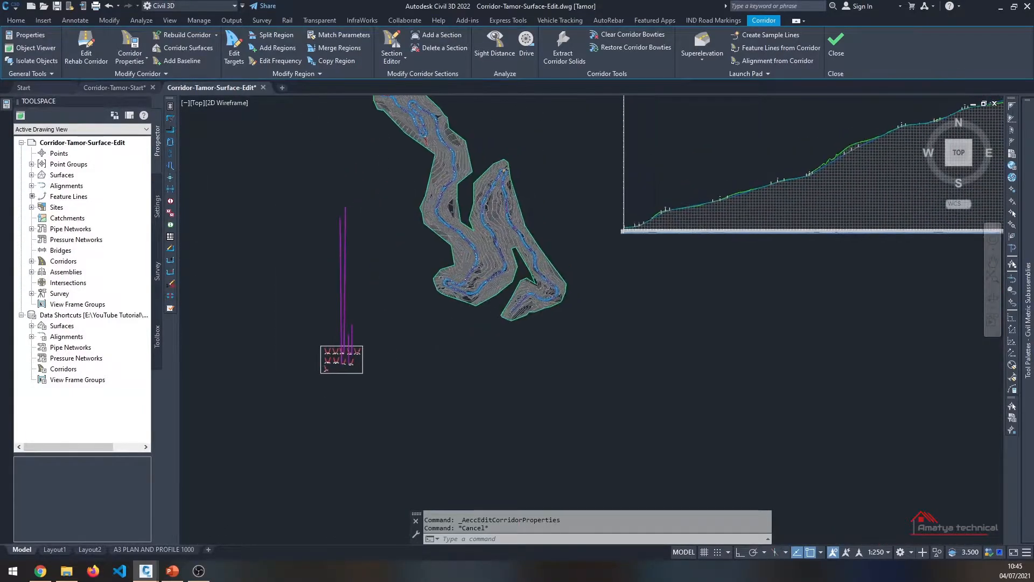
{"action": "scroll", "coordinate": [488, 312], "scroll_direction": "up", "scroll_amount": 13}
{"action": "middle_click_drag", "start_coordinate": [211, 240], "coordinate": [350, 282]}
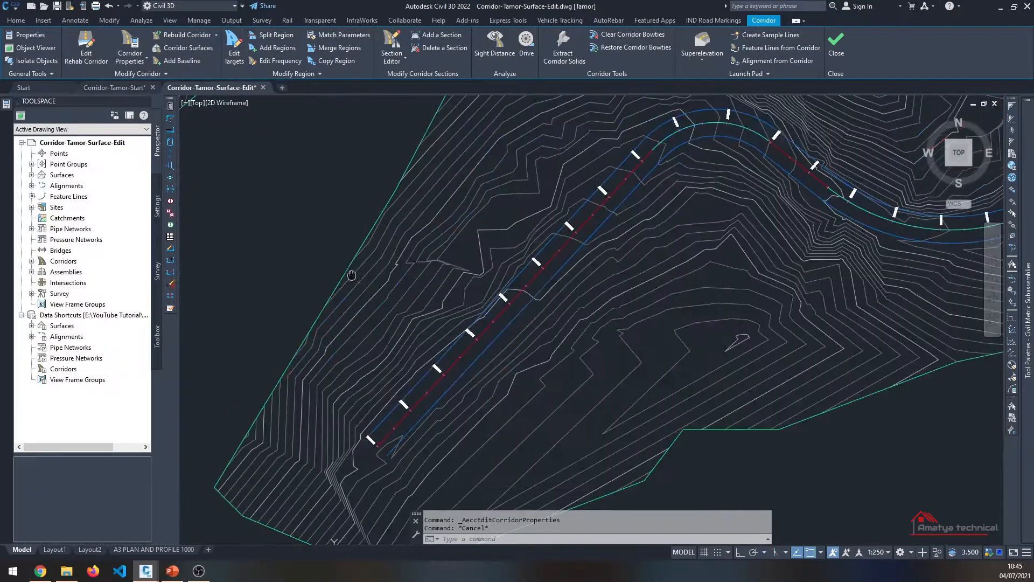
Add an Alignment and profile baseline on the Tamor alignment to the LaneAOR corridor, with Tamor Finish Grade as its vertical baseline
{"action": "left_click", "coordinate": [137, 49]}
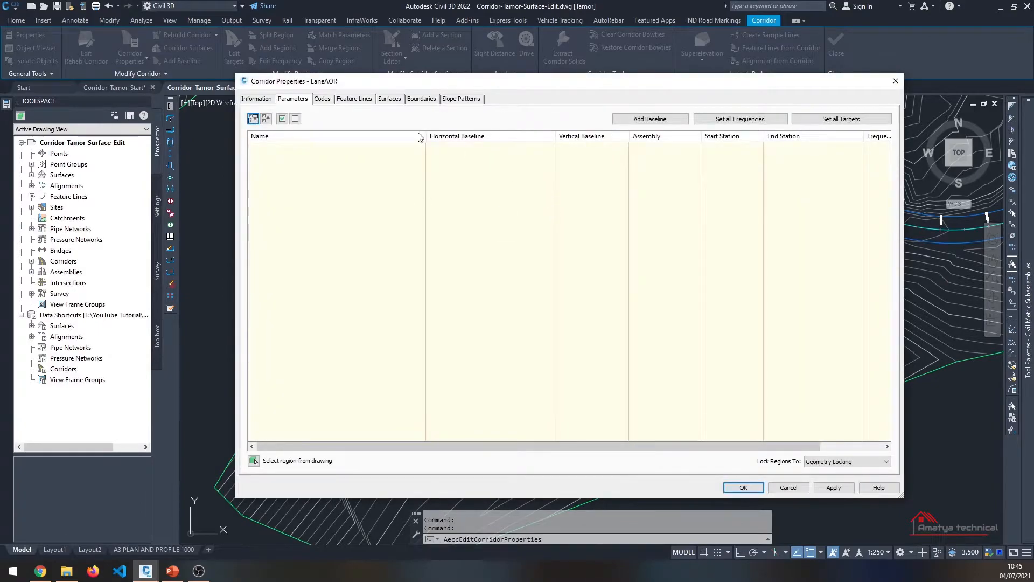
{"action": "left_click", "coordinate": [641, 124]}
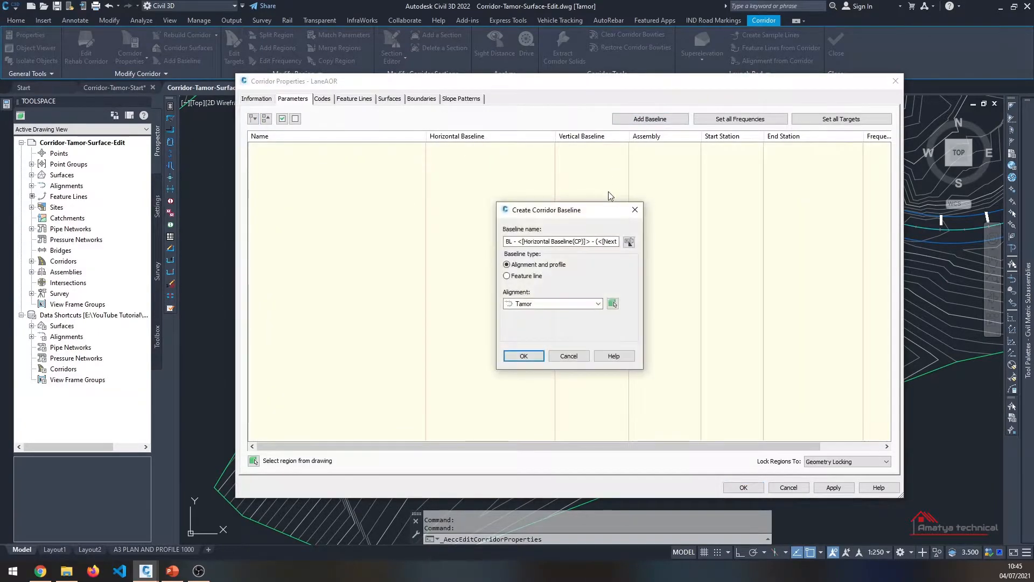
{"action": "left_click", "coordinate": [526, 358]}
{"action": "left_click", "coordinate": [581, 154]}
{"action": "left_click", "coordinate": [561, 300]}
{"action": "left_click", "coordinate": [537, 354]}
{"action": "left_click", "coordinate": [535, 323]}
Rename the new corridor baseline as BL - Tamor
{"action": "left_click", "coordinate": [356, 148]}
{"action": "left_click", "coordinate": [357, 149]}
{"action": "key", "text": "BackSpace"}
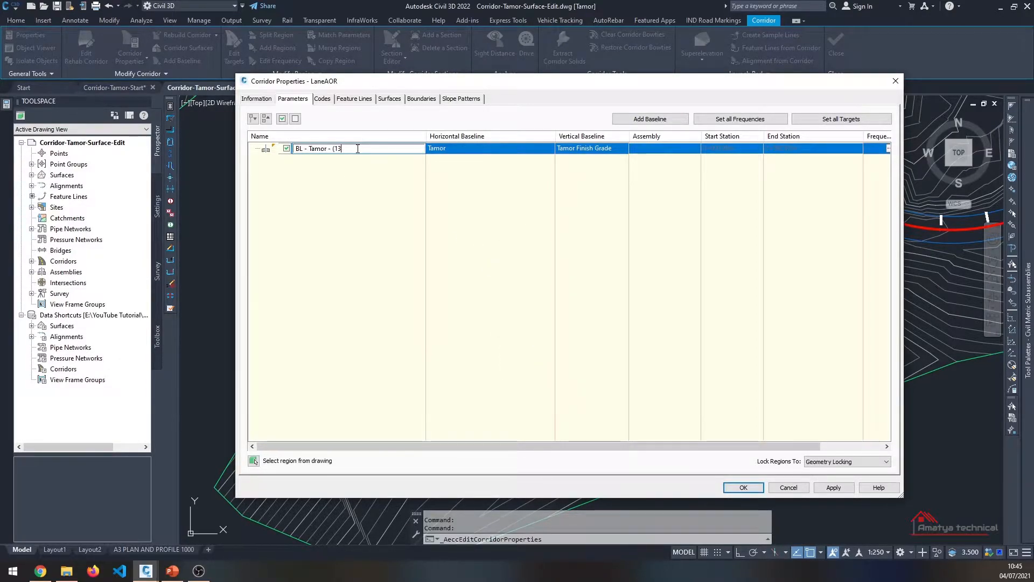
{"action": "key", "text": "BackSpace"}
{"action": "key", "text": "Return"}
Add a region using the LeftHillSide assembly to BL - Tamor and expand the baseline to list it
{"action": "right_click", "coordinate": [301, 149]}
{"action": "left_click", "coordinate": [340, 155]}
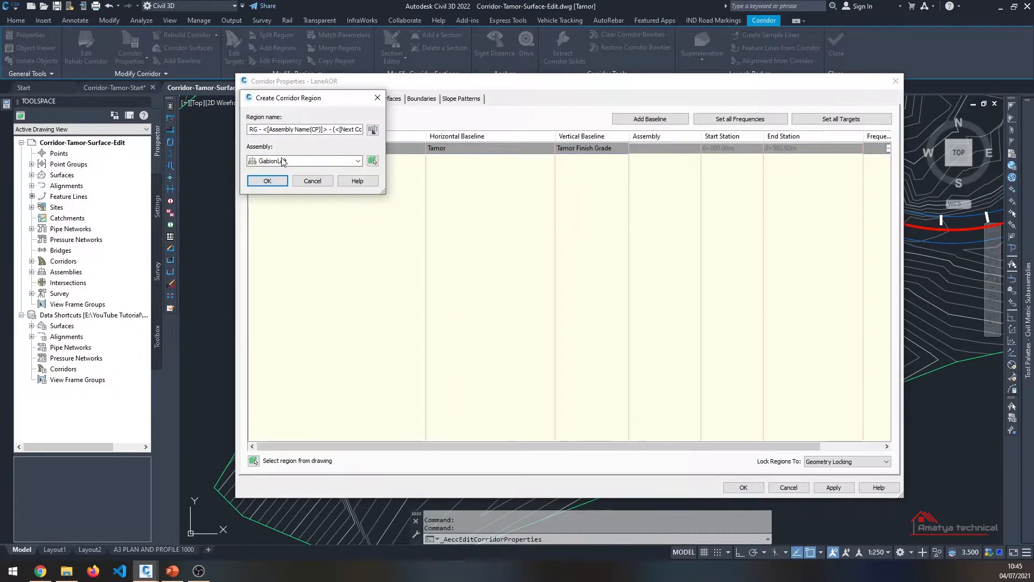
{"action": "left_click", "coordinate": [294, 161]}
{"action": "left_click", "coordinate": [284, 188]}
{"action": "left_click", "coordinate": [280, 178]}
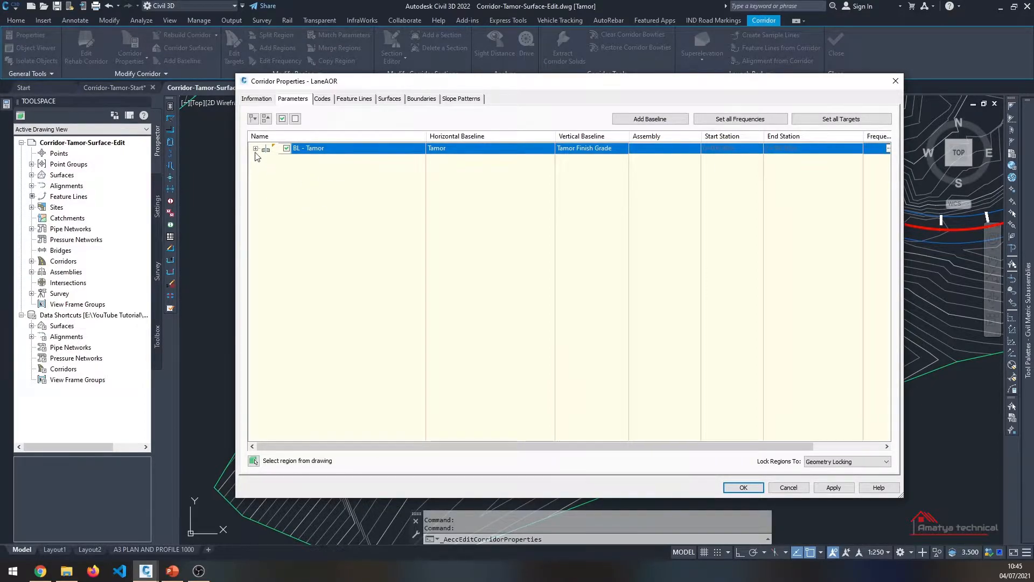
{"action": "left_click", "coordinate": [255, 148]}
Rename the region as RG - LeftHillSide and reconfirm LeftHillSide as its assembly
{"action": "left_click", "coordinate": [381, 159]}
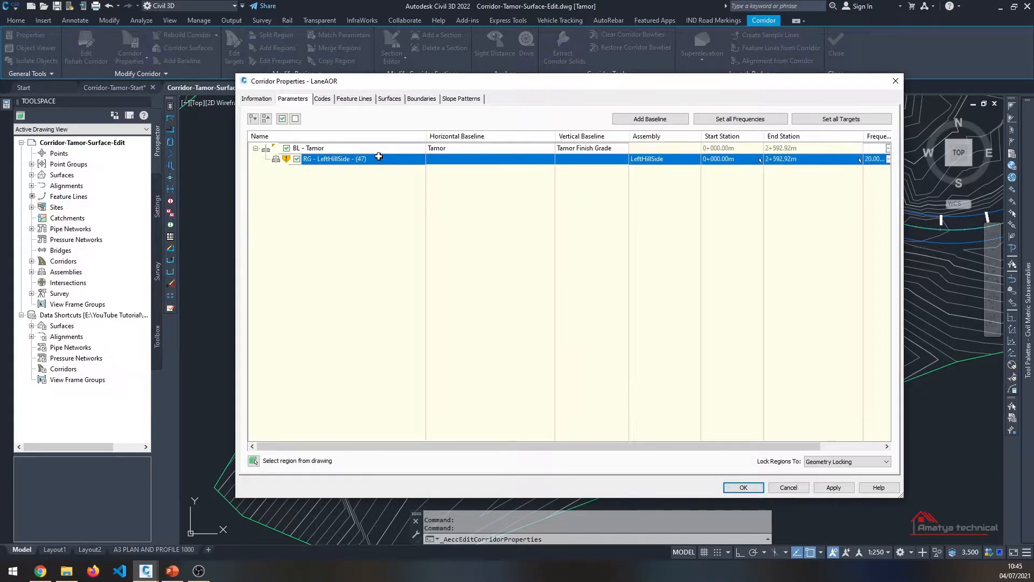
{"action": "left_click", "coordinate": [385, 162]}
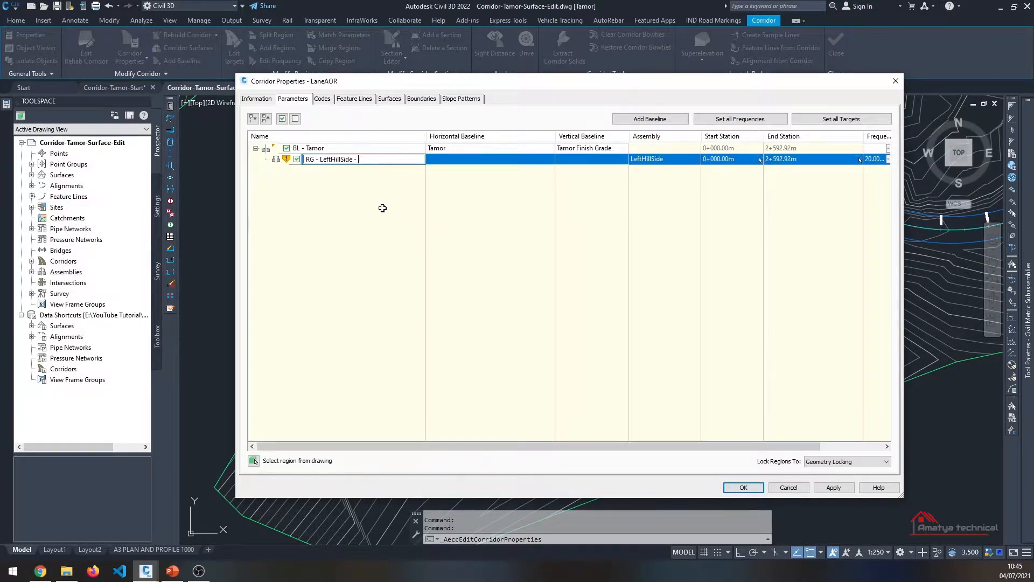
{"action": "key", "text": "Return"}
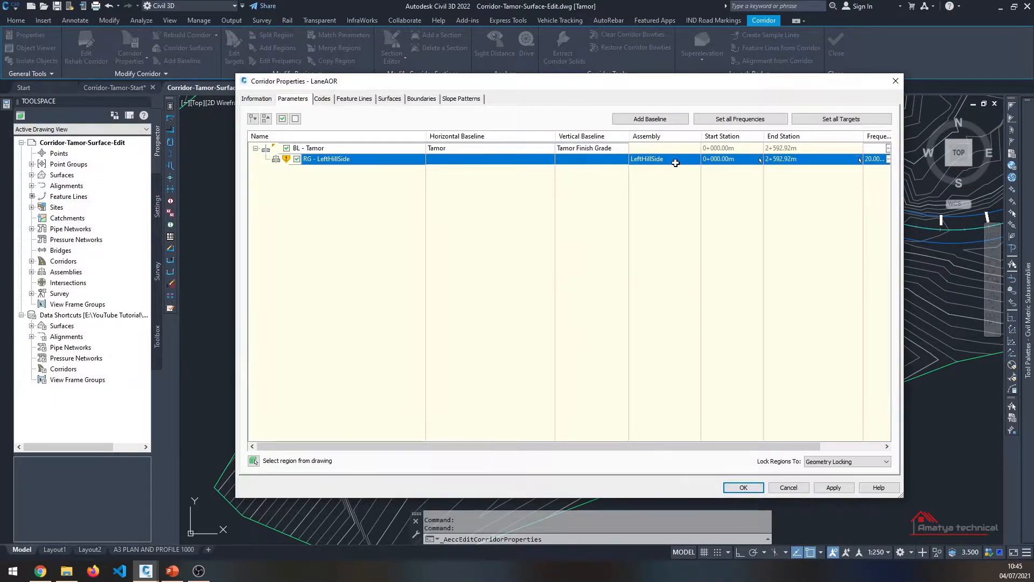
{"action": "left_click", "coordinate": [676, 160]}
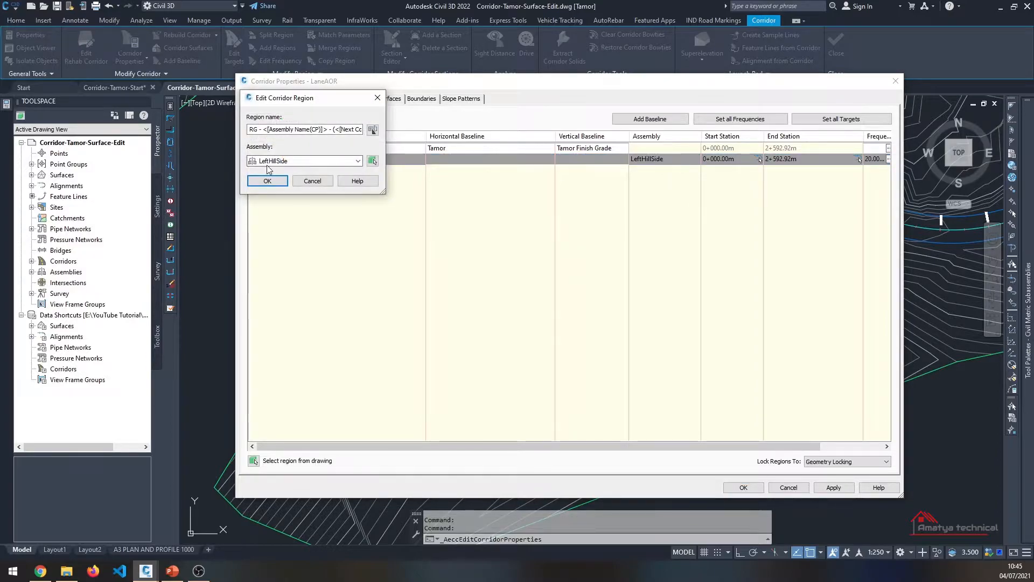
{"action": "left_click", "coordinate": [268, 180]}
Set the end station of the LeftHillSide region to 0+300.00m
{"action": "left_click_drag", "start_coordinate": [511, 445], "coordinate": [620, 445]}
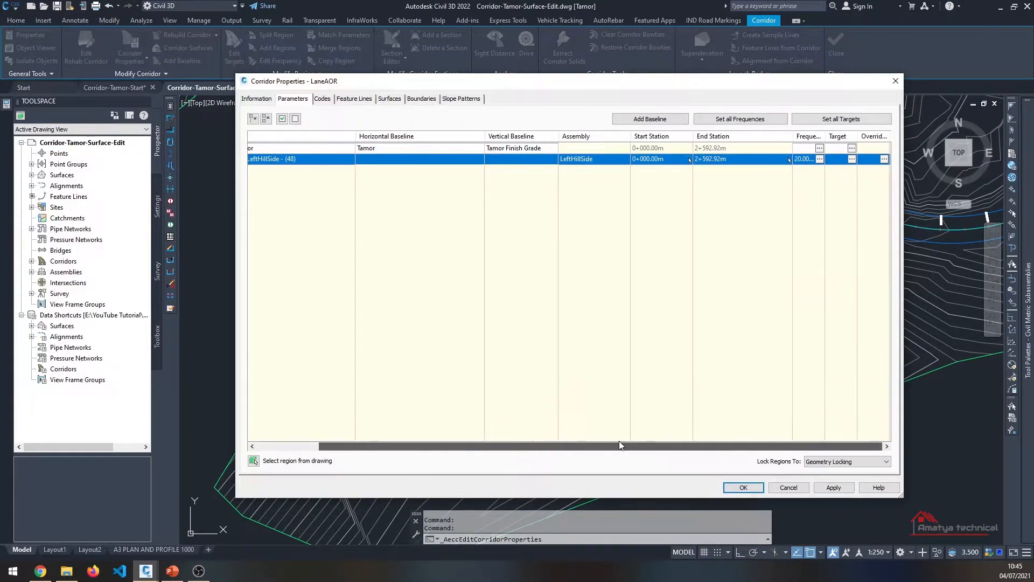
{"action": "left_click", "coordinate": [740, 161]}
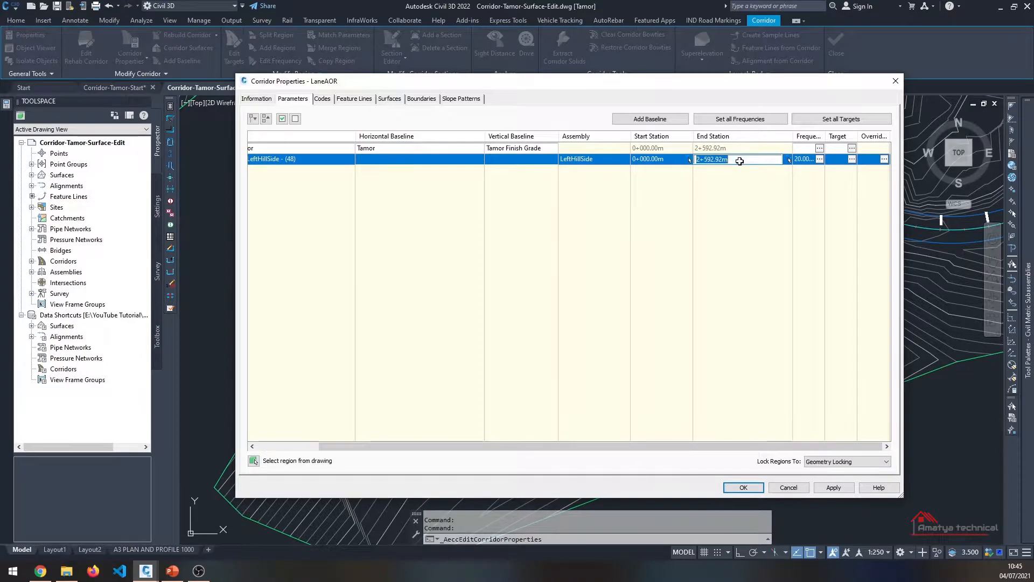
{"action": "type", "text": "300"}
{"action": "key", "text": "Return"}
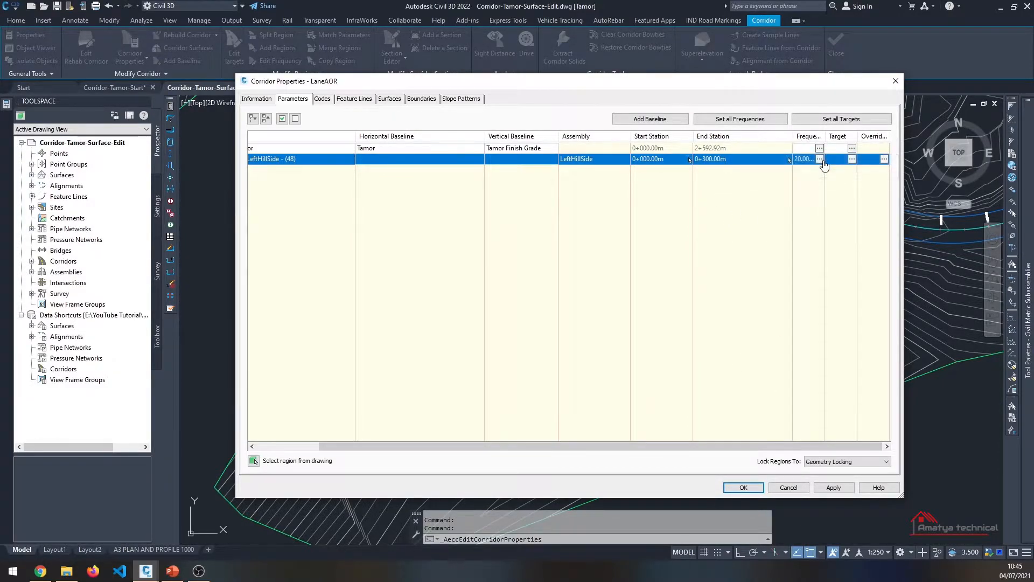
Set the assembly frequency for all regions to 5 m along tangents and a 2 m curve increment
{"action": "left_click", "coordinate": [755, 119]}
{"action": "left_click", "coordinate": [574, 177]}
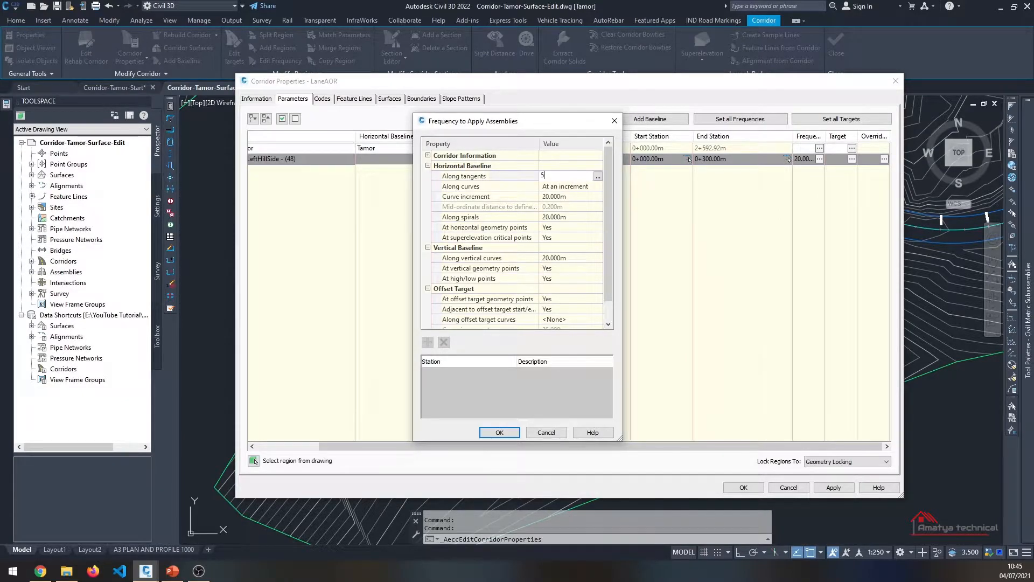
{"action": "type", "text": "5"}
{"action": "left_click", "coordinate": [573, 197]}
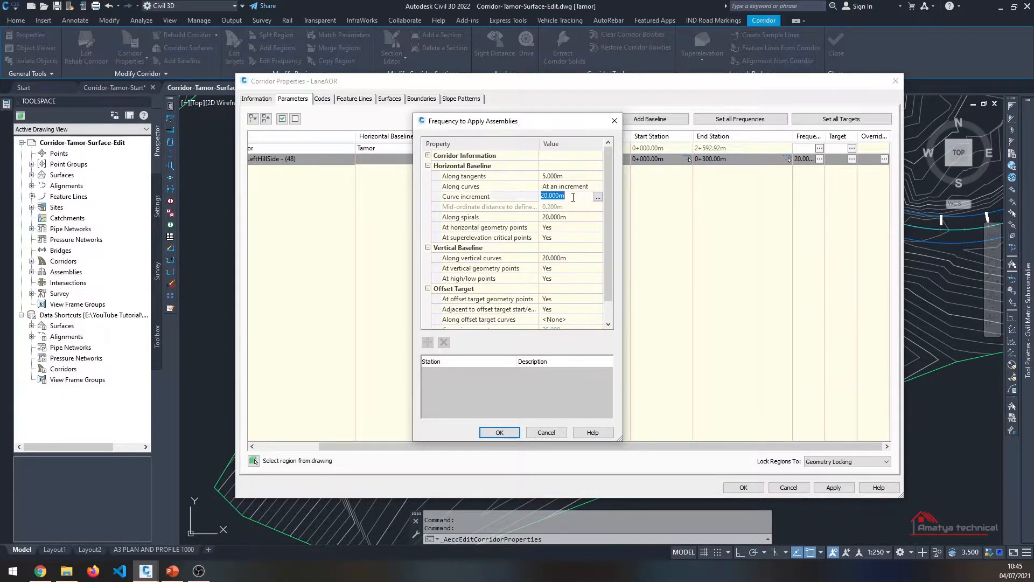
{"action": "type", "text": "2"}
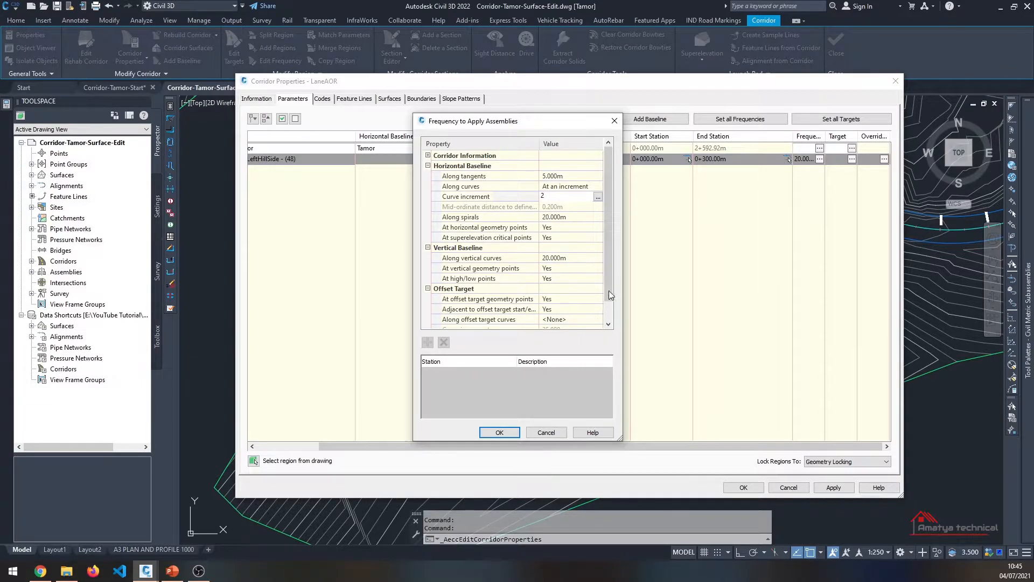
{"action": "left_click", "coordinate": [511, 435]}
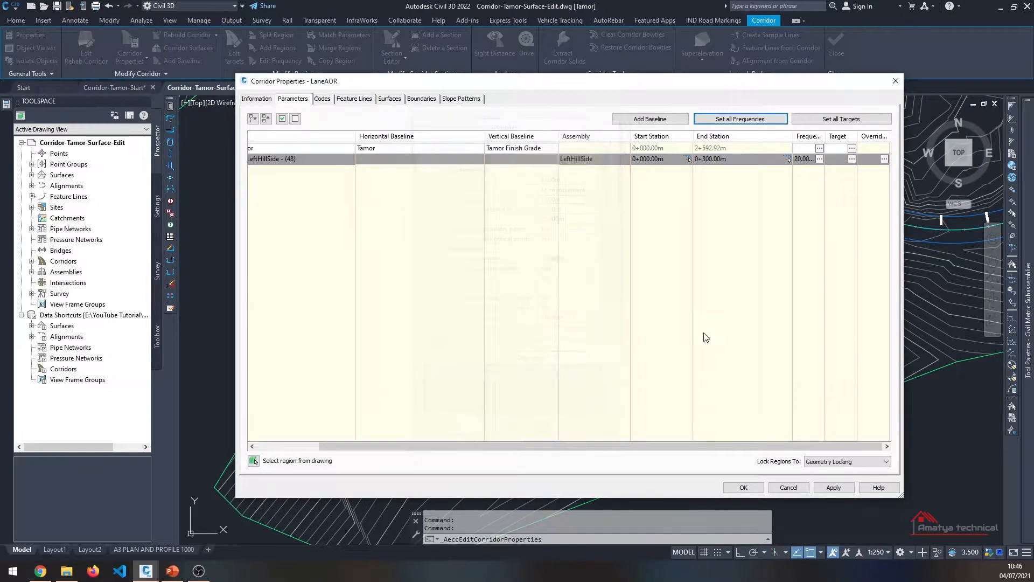
Open the target mapping of the LeftHillSide region and set all its surface targets to EG
{"action": "left_click", "coordinate": [853, 159]}
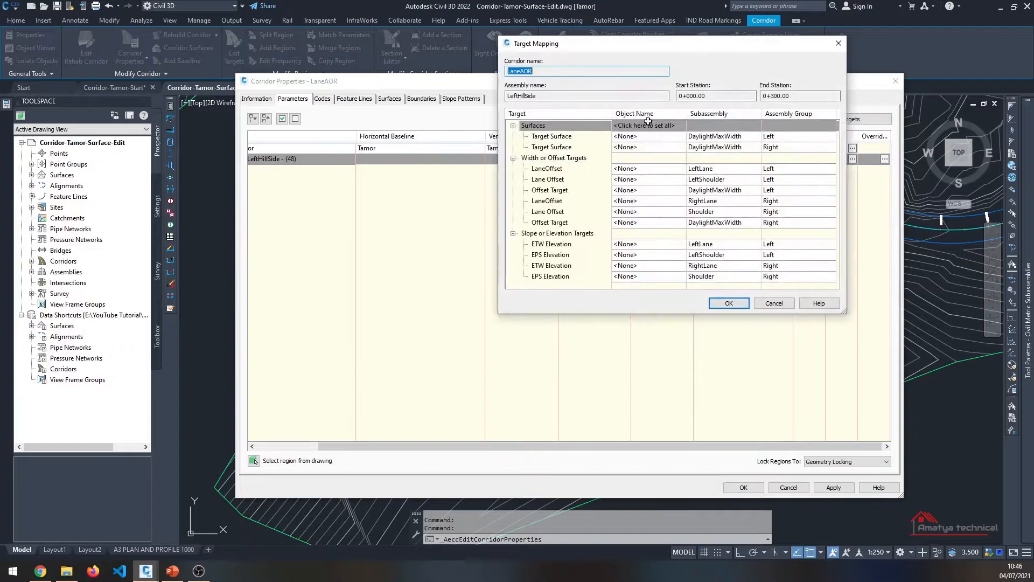
{"action": "left_click_drag", "start_coordinate": [616, 46], "coordinate": [475, 130]}
{"action": "left_click", "coordinate": [507, 209]}
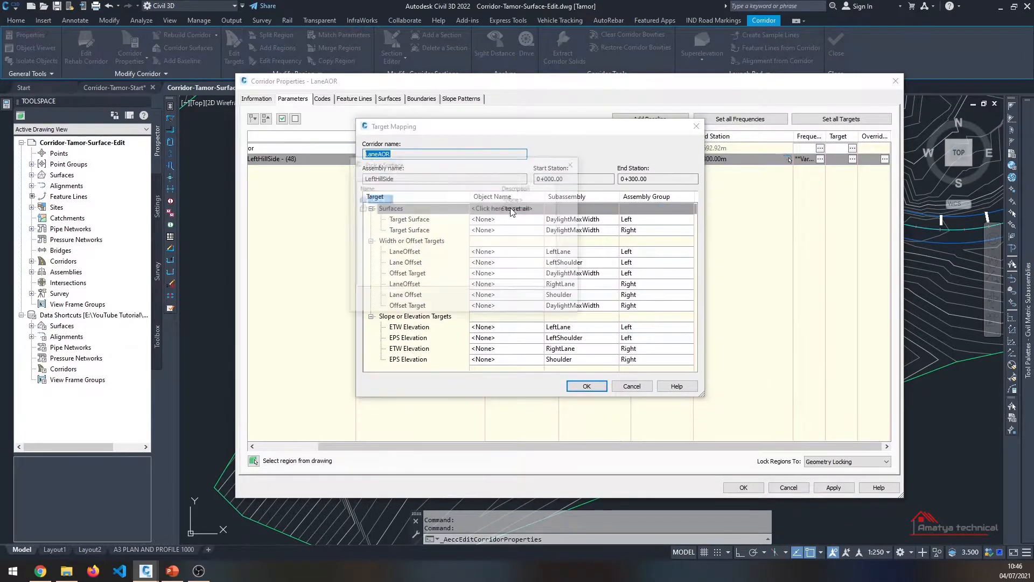
{"action": "left_click", "coordinate": [467, 303]}
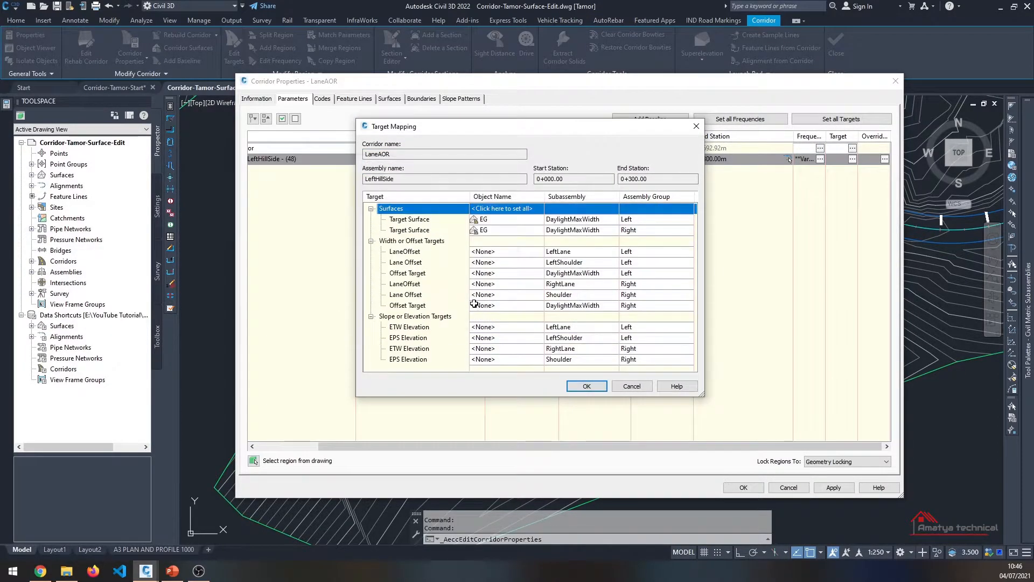
Target the LeftLane subassembly's lane offset to the Tamor-Left-2.750 alignment
{"action": "left_click", "coordinate": [496, 255]}
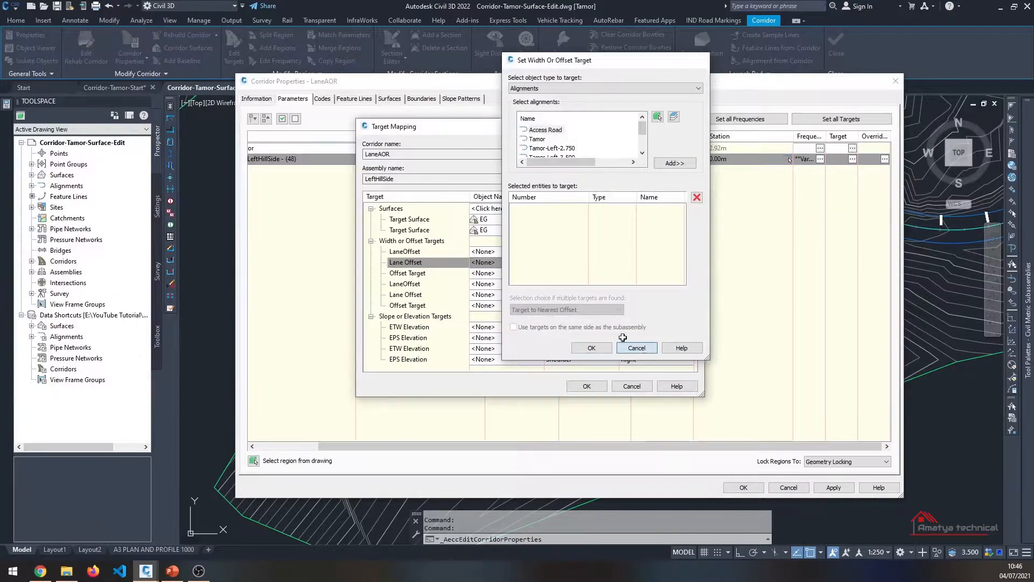
{"action": "left_click", "coordinate": [637, 347]}
{"action": "left_click", "coordinate": [503, 252]}
{"action": "left_click", "coordinate": [552, 148]}
{"action": "left_click", "coordinate": [674, 163]}
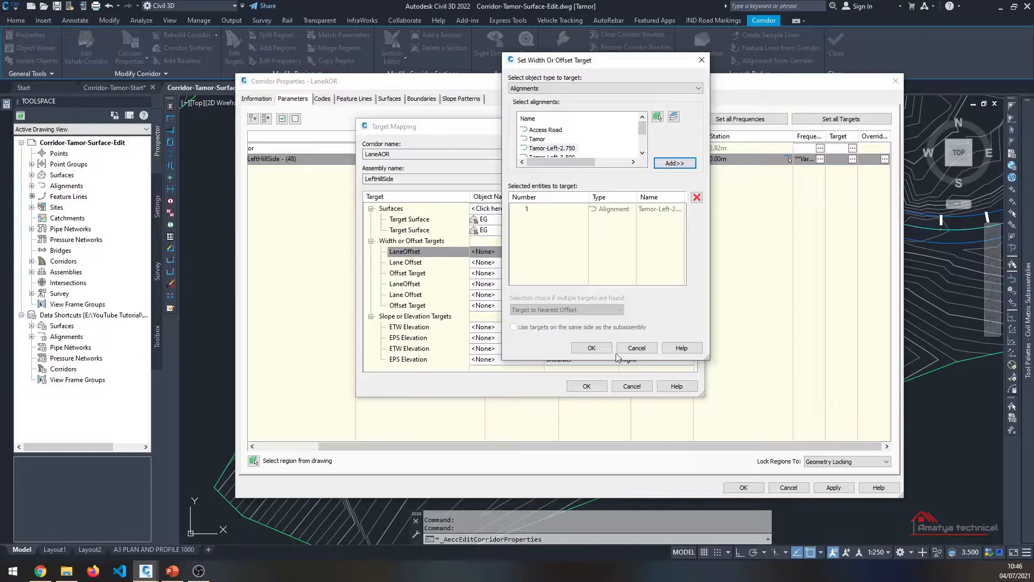
{"action": "left_click", "coordinate": [592, 347]}
Target the LeftShoulder subassembly's lane offset to the Tamor-Left-3.500 alignment
{"action": "left_click", "coordinate": [496, 262]}
{"action": "scroll", "coordinate": [557, 149], "scroll_direction": "down", "scroll_amount": 1}
{"action": "left_click", "coordinate": [553, 139]}
{"action": "left_click", "coordinate": [673, 162]}
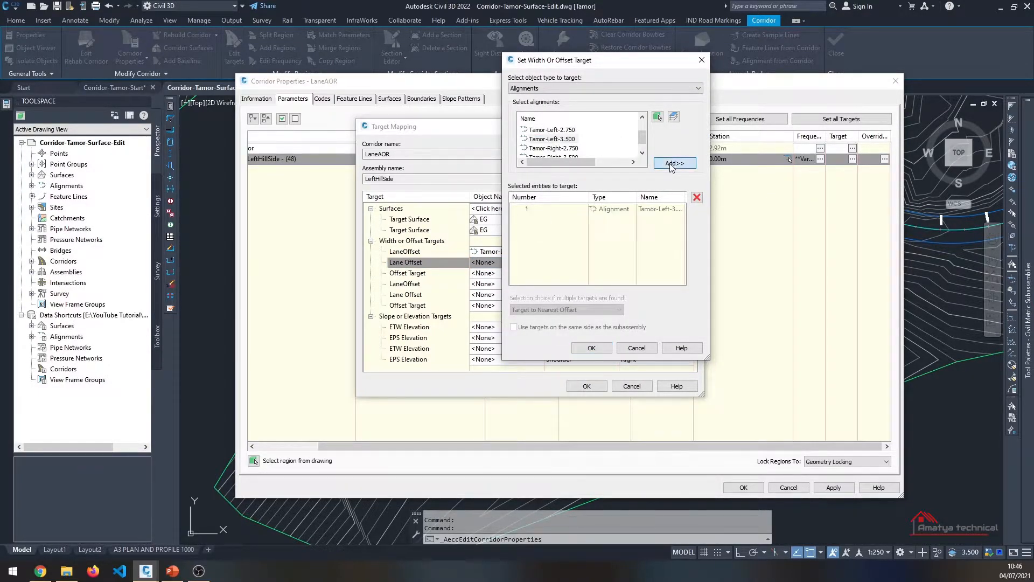
{"action": "left_click", "coordinate": [591, 348]}
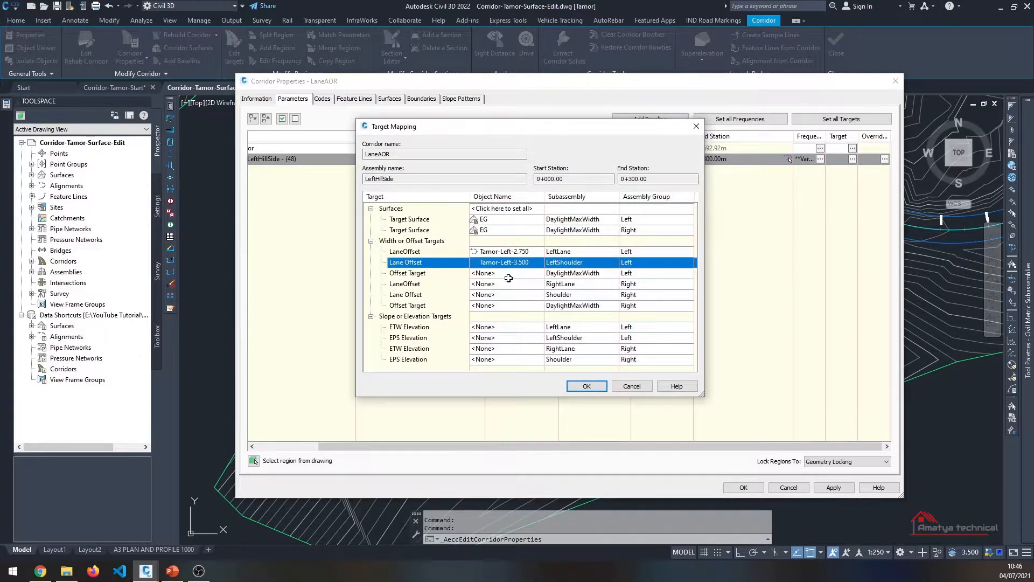
Target the RightLane subassembly's lane offset to the Tamor-Right-2.750 alignment
{"action": "left_click", "coordinate": [496, 284]}
{"action": "scroll", "coordinate": [579, 149], "scroll_direction": "down", "scroll_amount": 1}
{"action": "left_click", "coordinate": [577, 149]}
{"action": "left_click", "coordinate": [673, 163]}
{"action": "left_click", "coordinate": [591, 348]}
Target the right-side Shoulder subassembly's lane offset to the Tamor-Right-3.500 alignment
{"action": "left_click", "coordinate": [504, 296]}
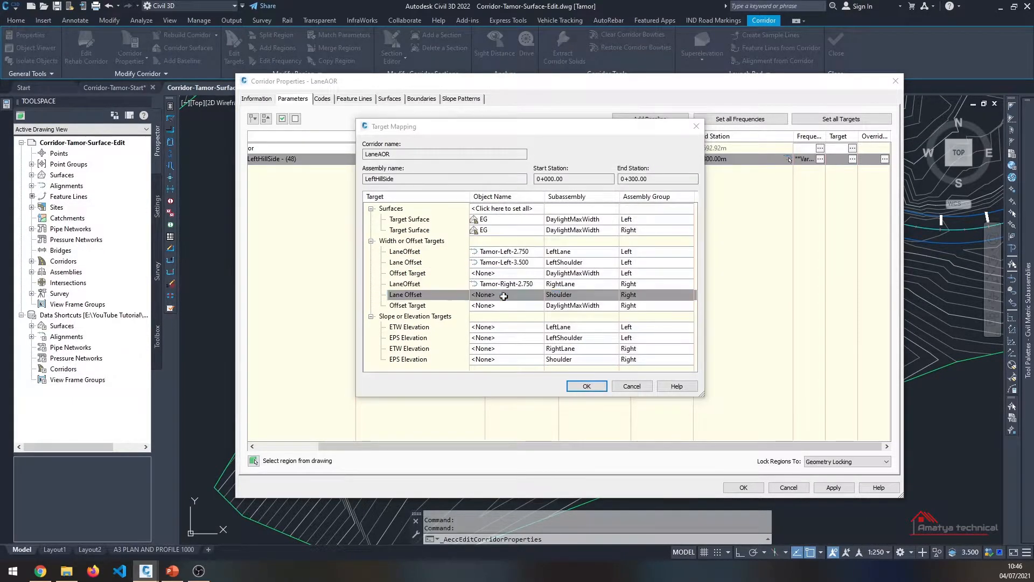
{"action": "scroll", "coordinate": [580, 140], "scroll_direction": "down", "scroll_amount": 1}
{"action": "left_click", "coordinate": [554, 148]}
{"action": "left_click", "coordinate": [673, 163]}
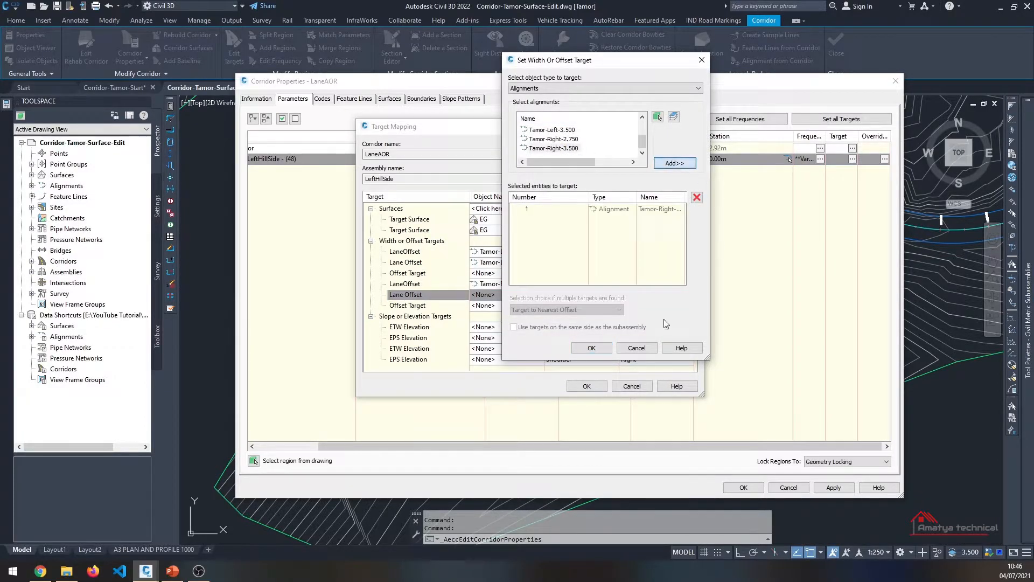
{"action": "left_click", "coordinate": [592, 347]}
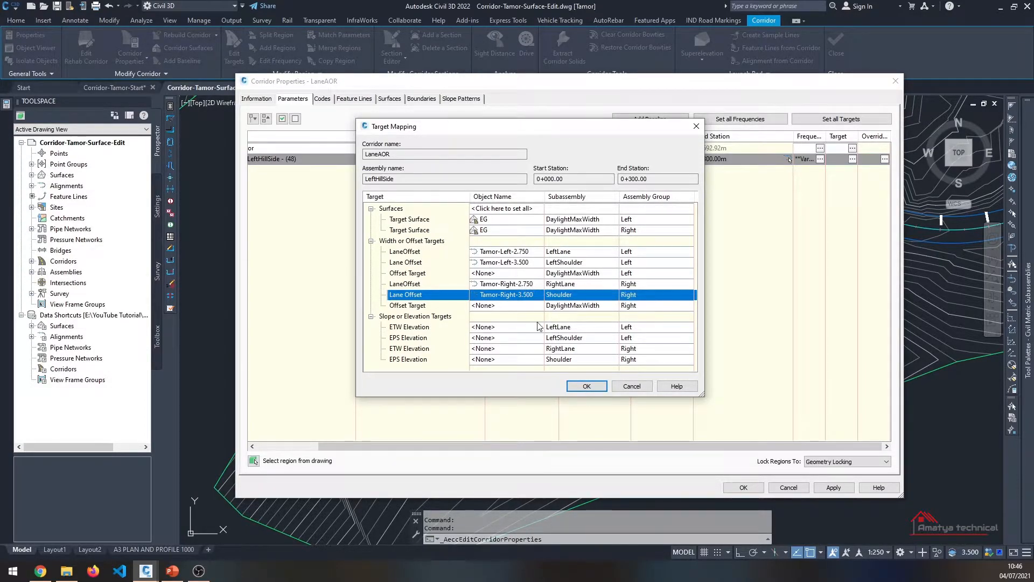
Accept the target mapping and the corridor properties, and rebuild the LaneAOR corridor
{"action": "left_click", "coordinate": [599, 387]}
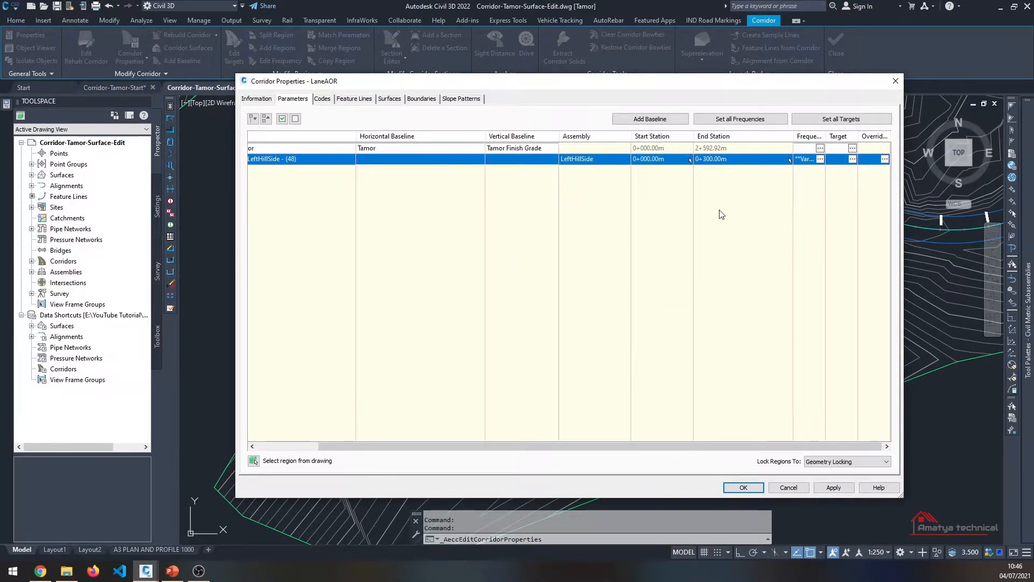
{"action": "left_click", "coordinate": [759, 488]}
{"action": "left_click", "coordinate": [431, 254]}
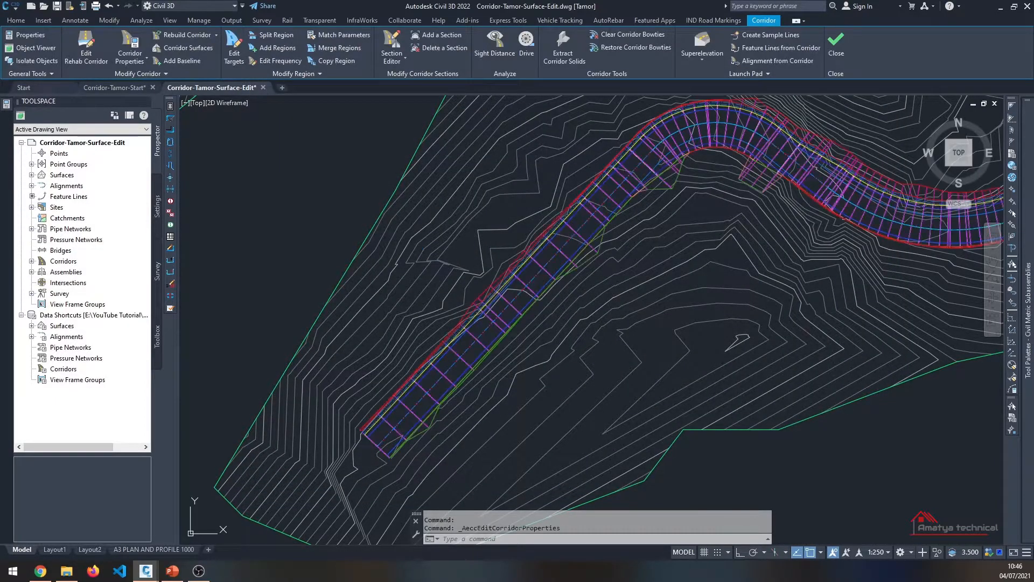
Examine the rebuilt corridor in plan, checking its end region, the daylight lines and the sections around the bends
{"action": "scroll", "coordinate": [473, 245], "scroll_direction": "down", "scroll_amount": 5}
{"action": "scroll", "coordinate": [473, 244], "scroll_direction": "up", "scroll_amount": 8}
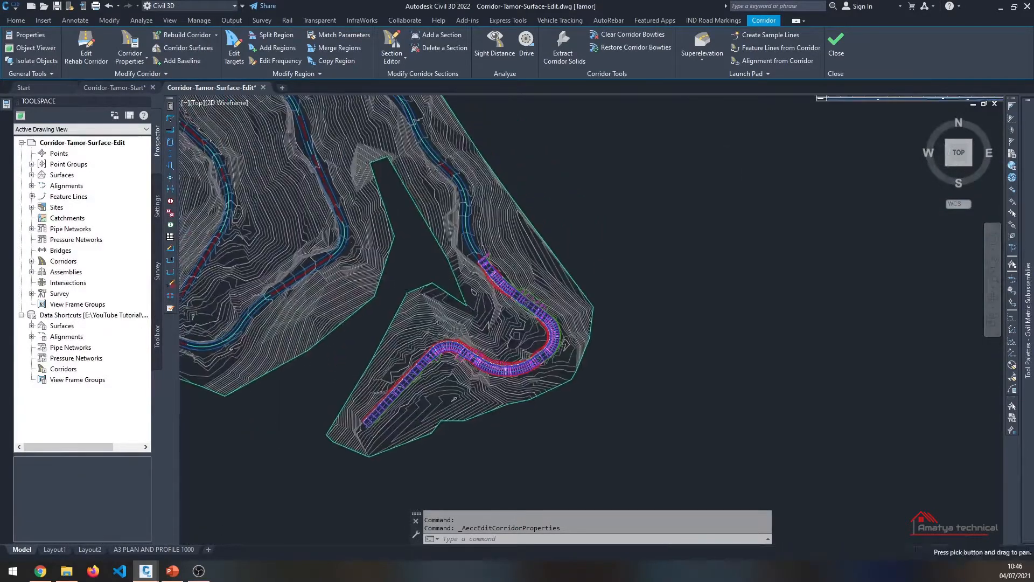
{"action": "scroll", "coordinate": [467, 314], "scroll_direction": "down", "scroll_amount": 8}
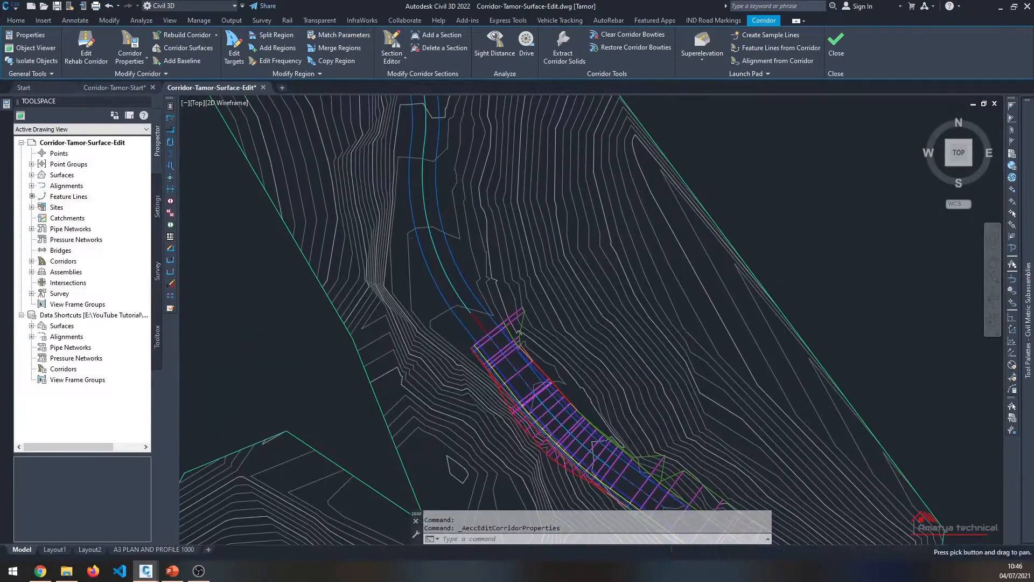
{"action": "scroll", "coordinate": [467, 315], "scroll_direction": "up", "scroll_amount": 8}
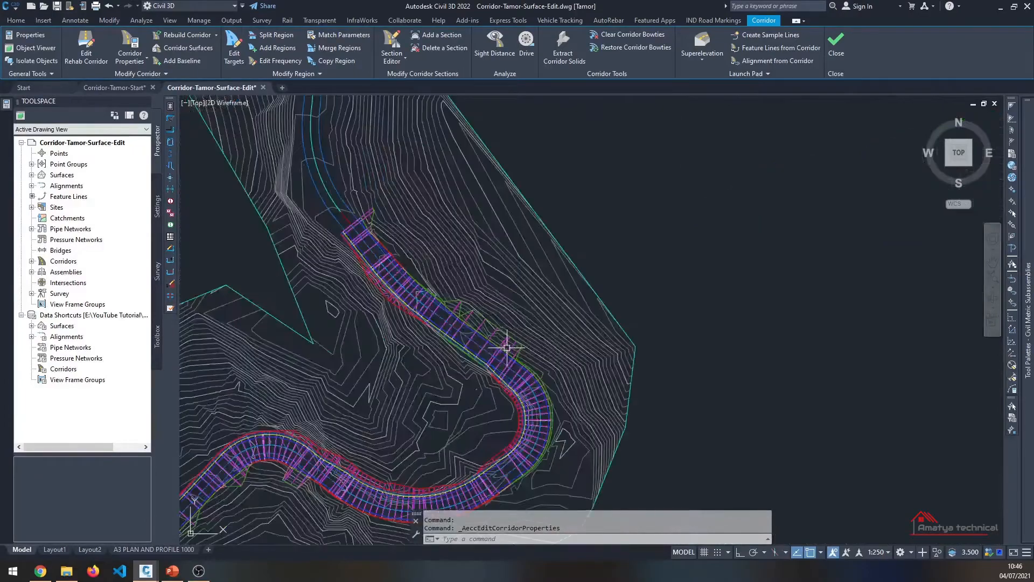
{"action": "scroll", "coordinate": [383, 269], "scroll_direction": "down", "scroll_amount": 6}
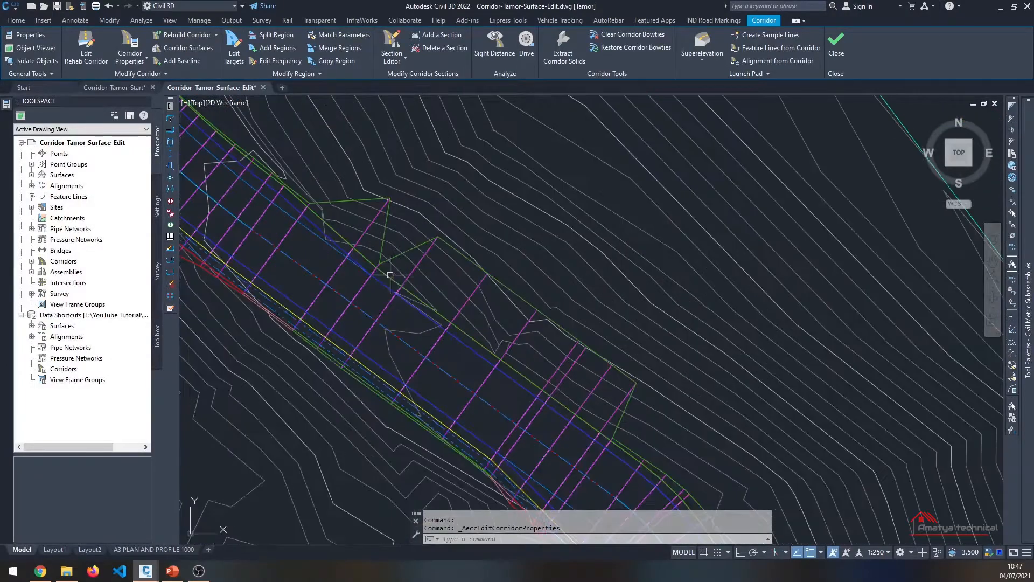
{"action": "scroll", "coordinate": [505, 323], "scroll_direction": "up", "scroll_amount": 6}
{"action": "scroll", "coordinate": [566, 392], "scroll_direction": "up", "scroll_amount": 2}
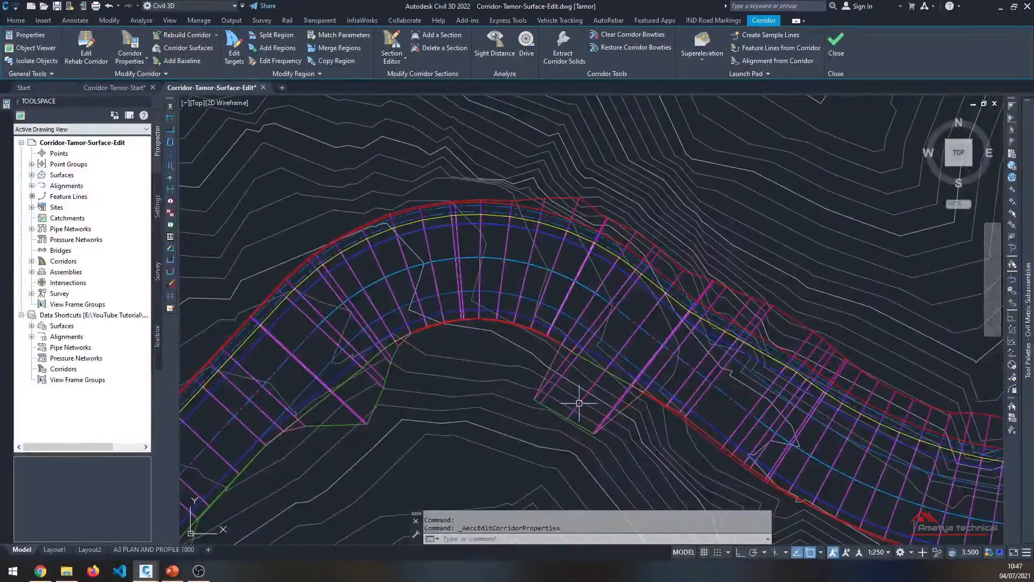
{"action": "middle_click_drag", "start_coordinate": [358, 412], "coordinate": [433, 291]}
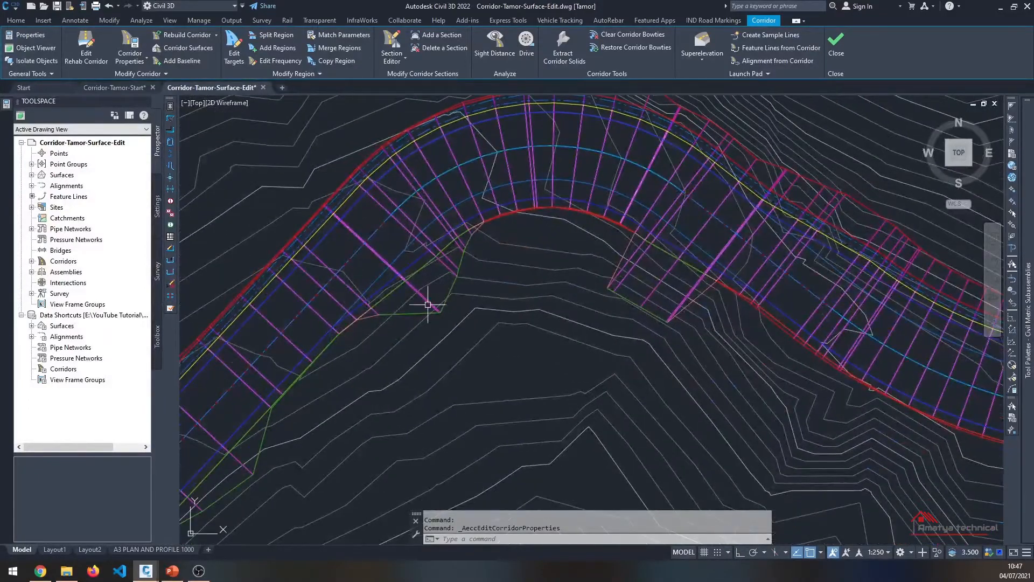
{"action": "scroll", "coordinate": [387, 311], "scroll_direction": "up", "scroll_amount": 3}
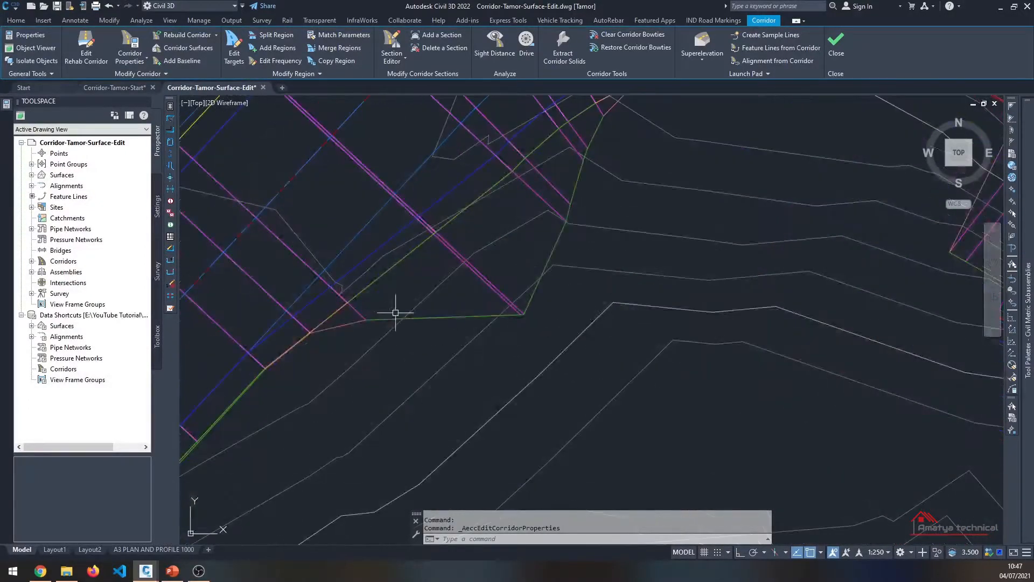
{"action": "scroll", "coordinate": [548, 240], "scroll_direction": "down", "scroll_amount": 5}
{"action": "scroll", "coordinate": [545, 218], "scroll_direction": "up", "scroll_amount": 3}
{"action": "scroll", "coordinate": [581, 232], "scroll_direction": "down", "scroll_amount": 1}
{"action": "scroll", "coordinate": [582, 232], "scroll_direction": "up", "scroll_amount": 2}
{"action": "scroll", "coordinate": [792, 322], "scroll_direction": "up", "scroll_amount": 2}
{"action": "scroll", "coordinate": [461, 212], "scroll_direction": "down", "scroll_amount": 3}
{"action": "scroll", "coordinate": [463, 211], "scroll_direction": "up", "scroll_amount": 3}
{"action": "scroll", "coordinate": [723, 315], "scroll_direction": "down", "scroll_amount": 6}
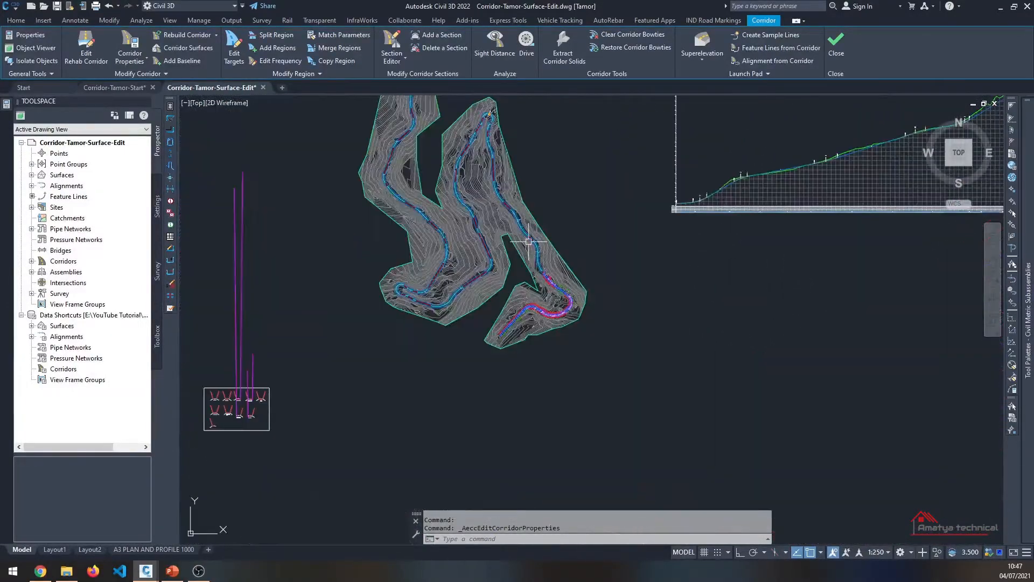
Stretch the end of the LaneAOR corridor region farther north along the Tamor alignment into the next curve, and clear the selection
{"action": "scroll", "coordinate": [559, 330], "scroll_direction": "up", "scroll_amount": 7}
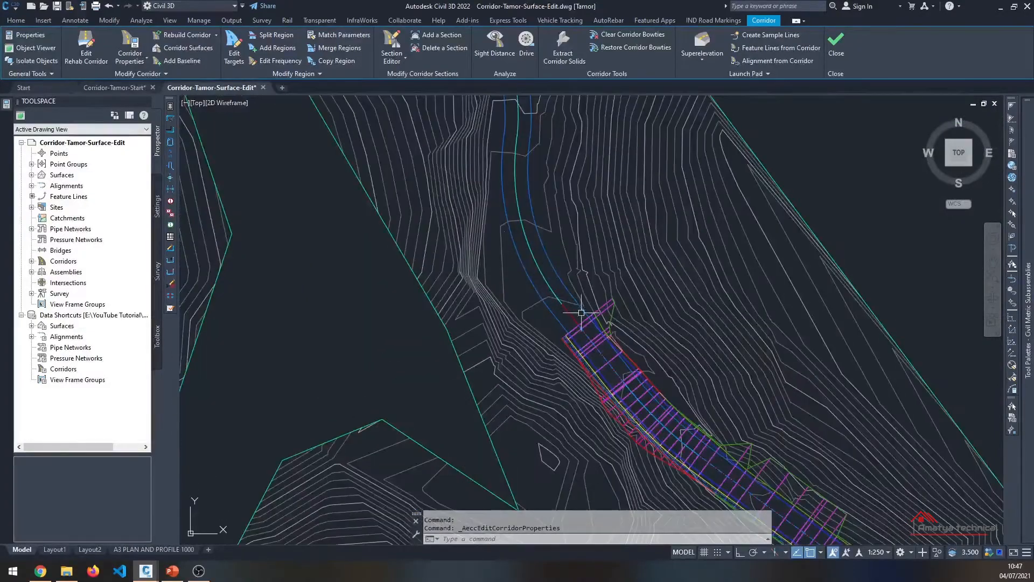
{"action": "left_click", "coordinate": [583, 322]}
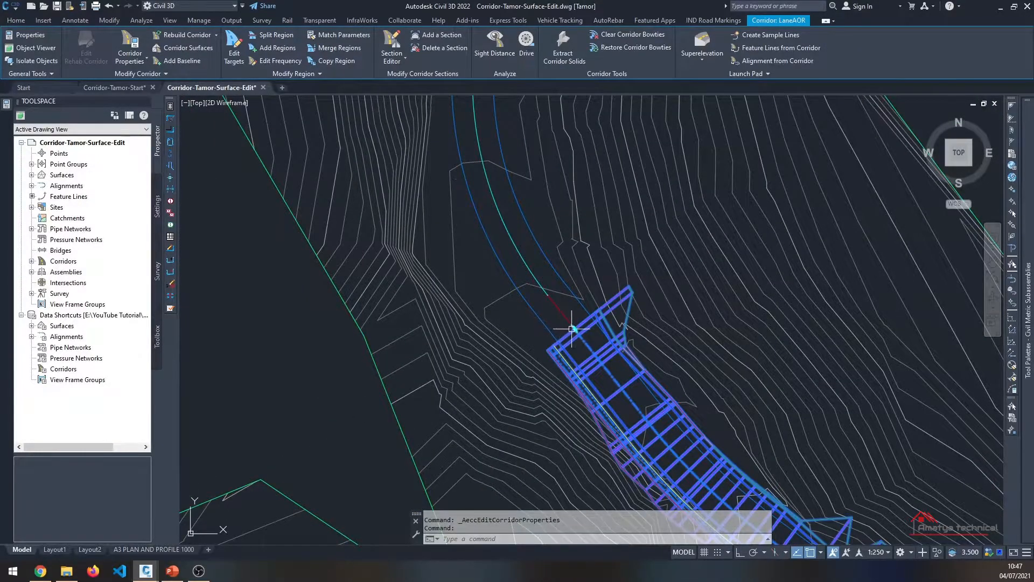
{"action": "left_click", "coordinate": [575, 329]}
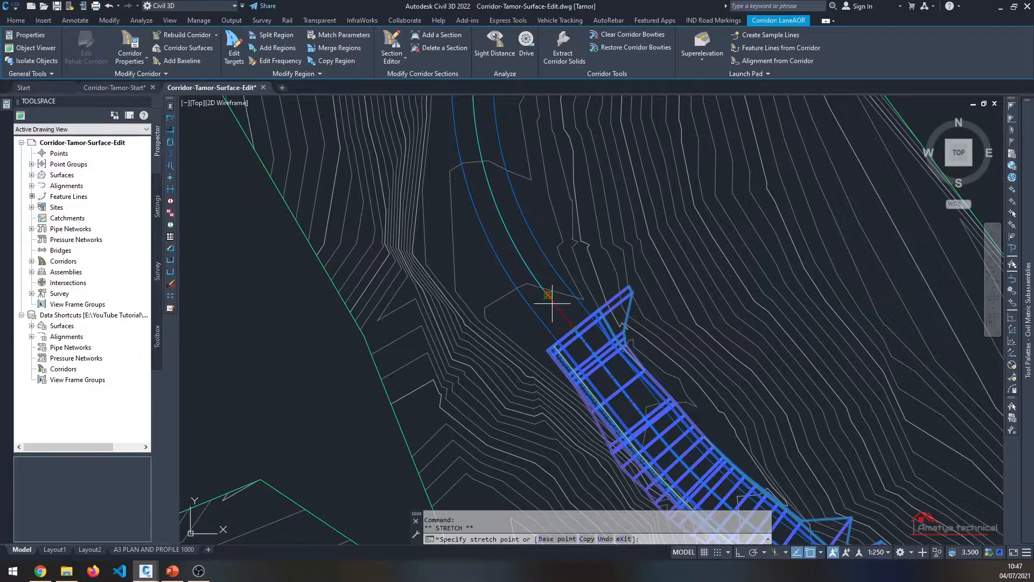
{"action": "left_click", "coordinate": [491, 215]}
{"action": "scroll", "coordinate": [569, 256], "scroll_direction": "down", "scroll_amount": 3}
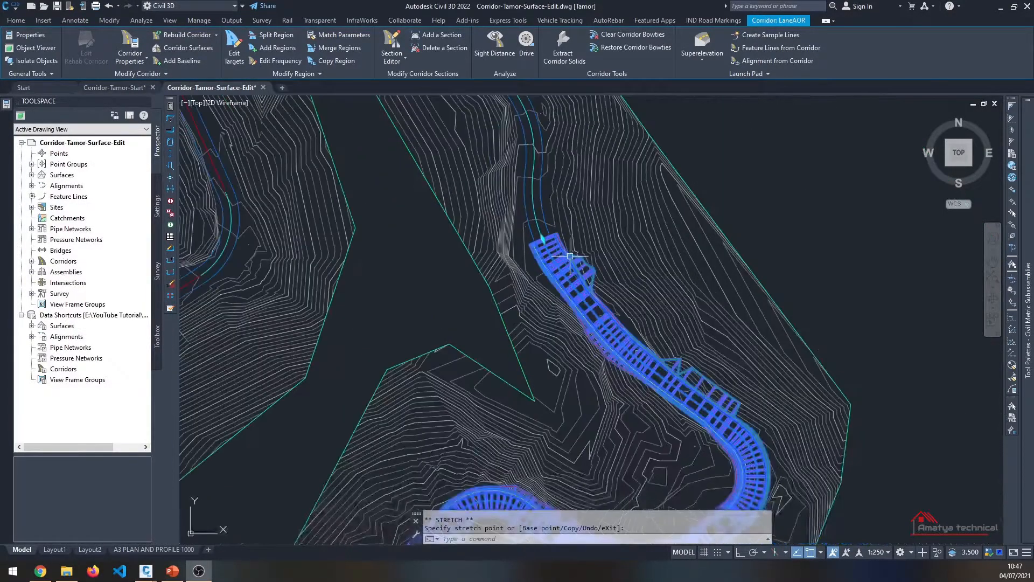
{"action": "scroll", "coordinate": [566, 256], "scroll_direction": "up", "scroll_amount": 3}
{"action": "scroll", "coordinate": [553, 258], "scroll_direction": "down", "scroll_amount": 4}
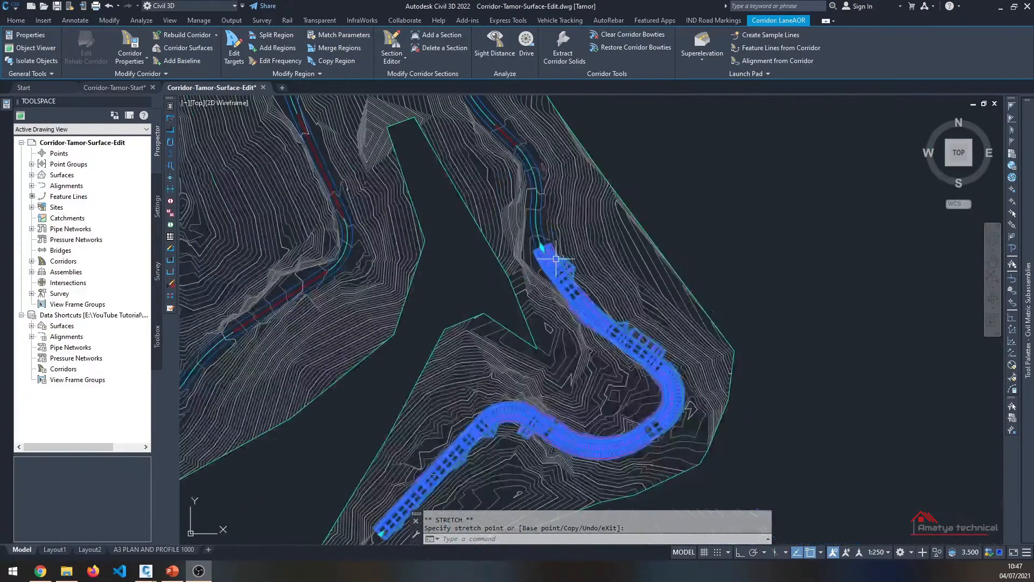
{"action": "left_click", "coordinate": [756, 285]}
{"action": "left_click", "coordinate": [747, 304]}
{"action": "key", "text": "Escape"}
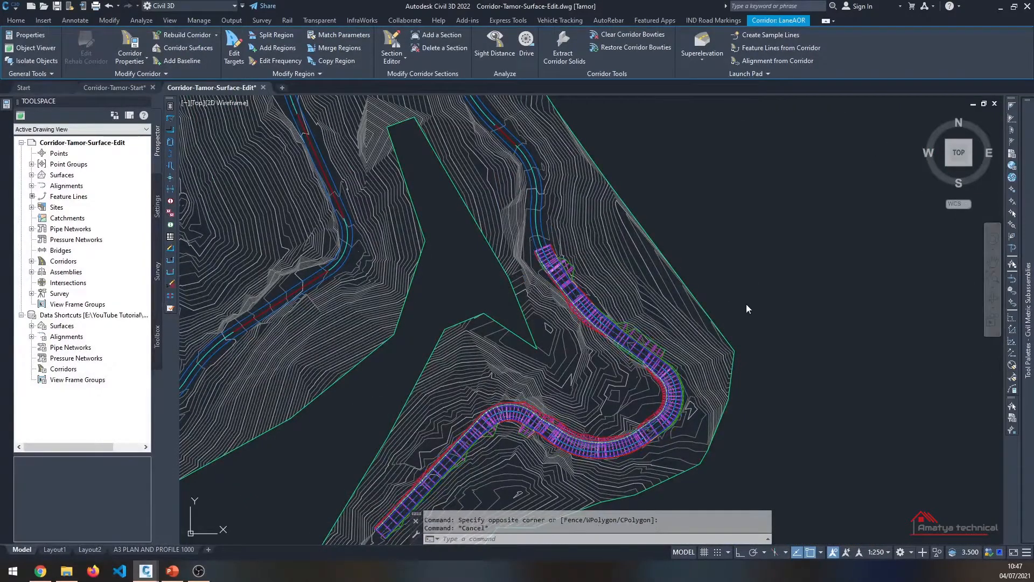
Open the LaneAOR corridor in the Section Editor
{"action": "middle_click_drag", "start_coordinate": [659, 370], "coordinate": [661, 286]}
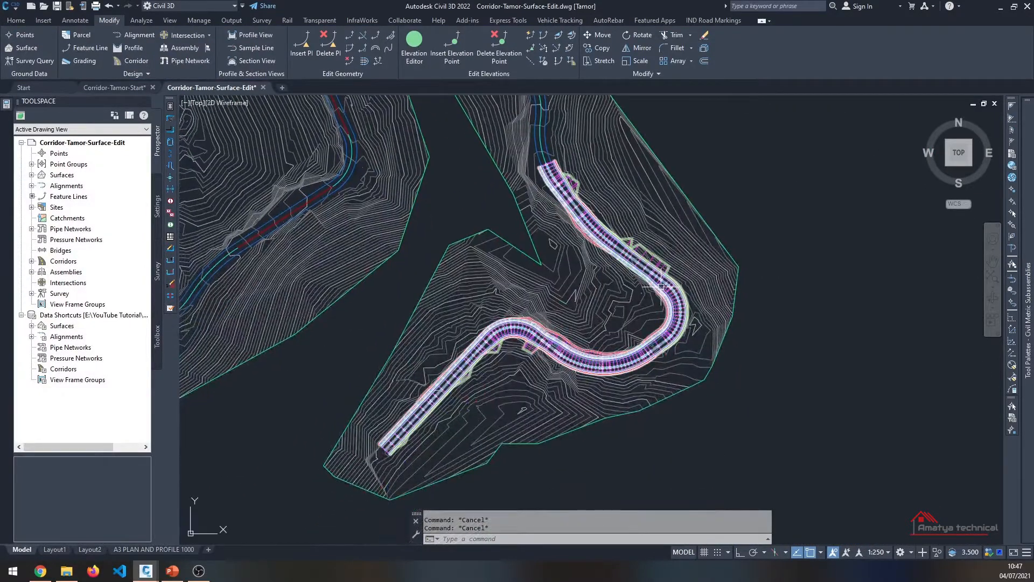
{"action": "scroll", "coordinate": [439, 404], "scroll_direction": "up", "scroll_amount": 8}
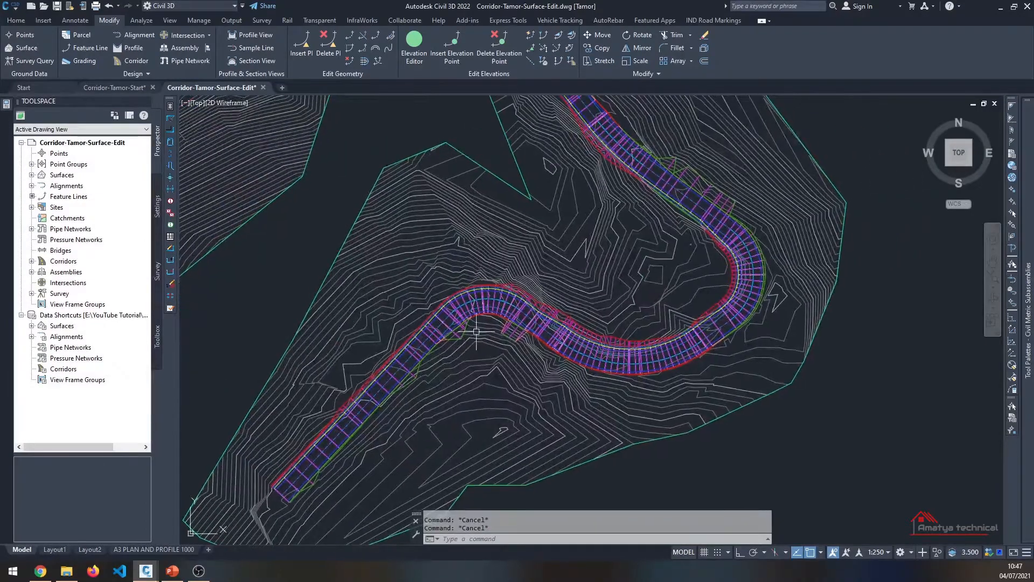
{"action": "scroll", "coordinate": [480, 326], "scroll_direction": "down", "scroll_amount": 6}
{"action": "scroll", "coordinate": [331, 437], "scroll_direction": "up", "scroll_amount": 6}
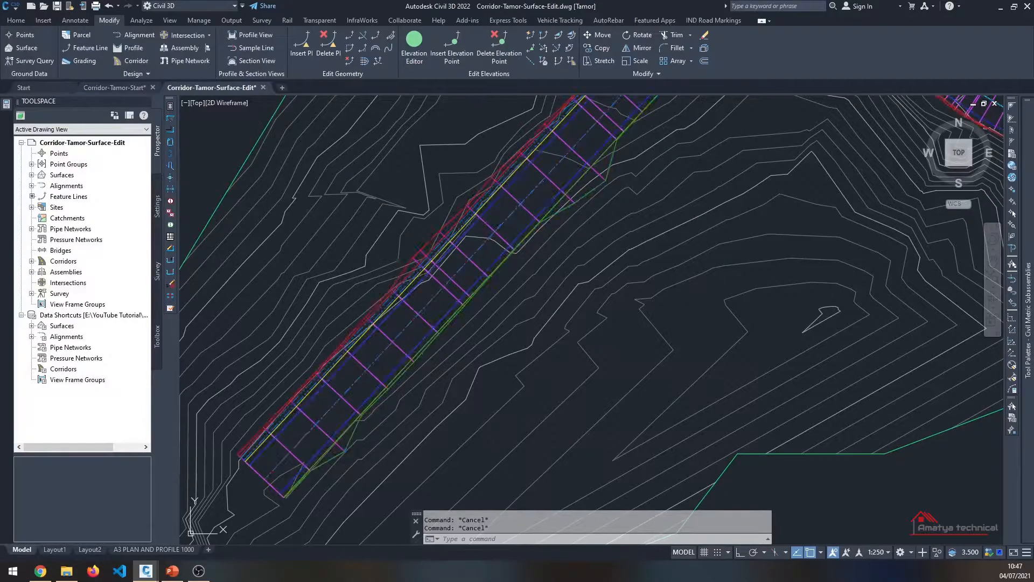
{"action": "left_click", "coordinate": [281, 443]}
{"action": "scroll", "coordinate": [390, 387], "scroll_direction": "down", "scroll_amount": 5}
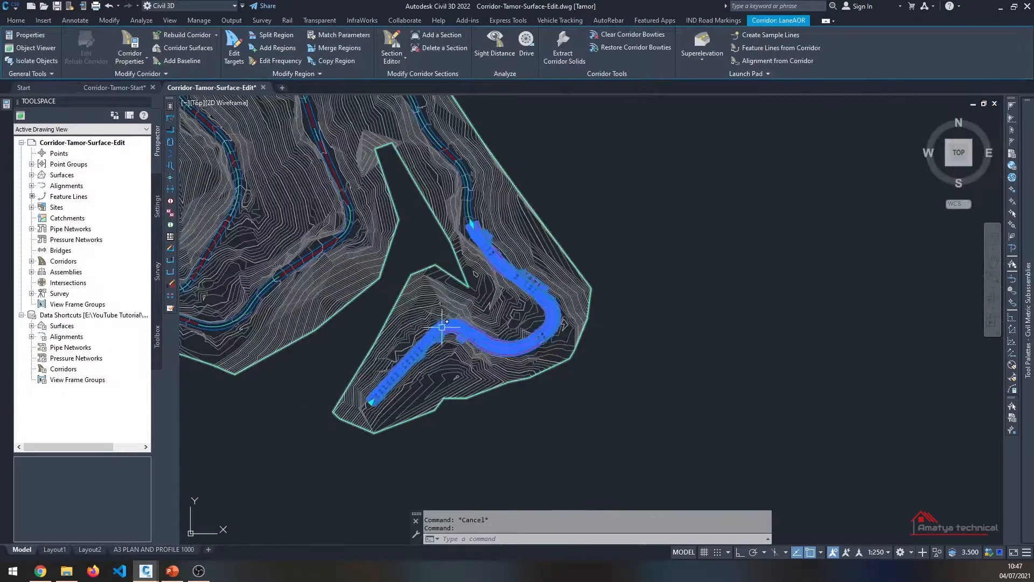
{"action": "scroll", "coordinate": [443, 324], "scroll_direction": "up", "scroll_amount": 4}
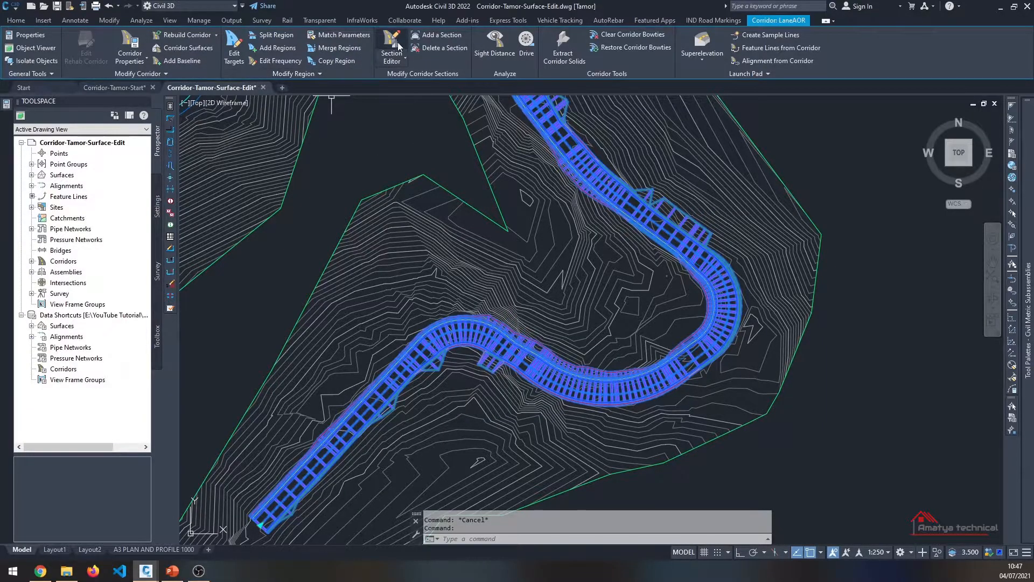
{"action": "left_click", "coordinate": [398, 42]}
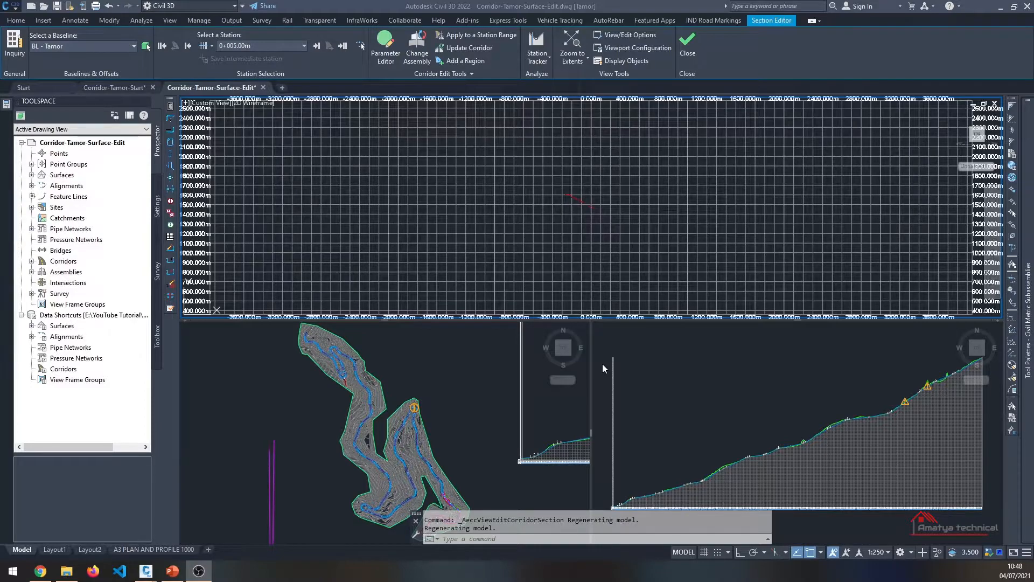
Review the Section Editor's viewport configuration without changing it
{"action": "left_click", "coordinate": [538, 353]}
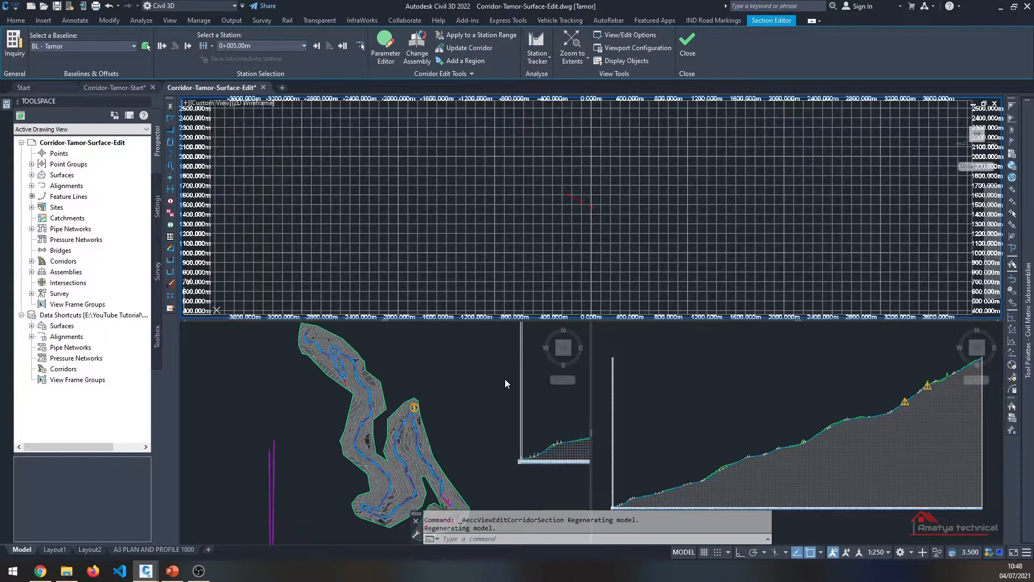
{"action": "left_click", "coordinate": [733, 411]}
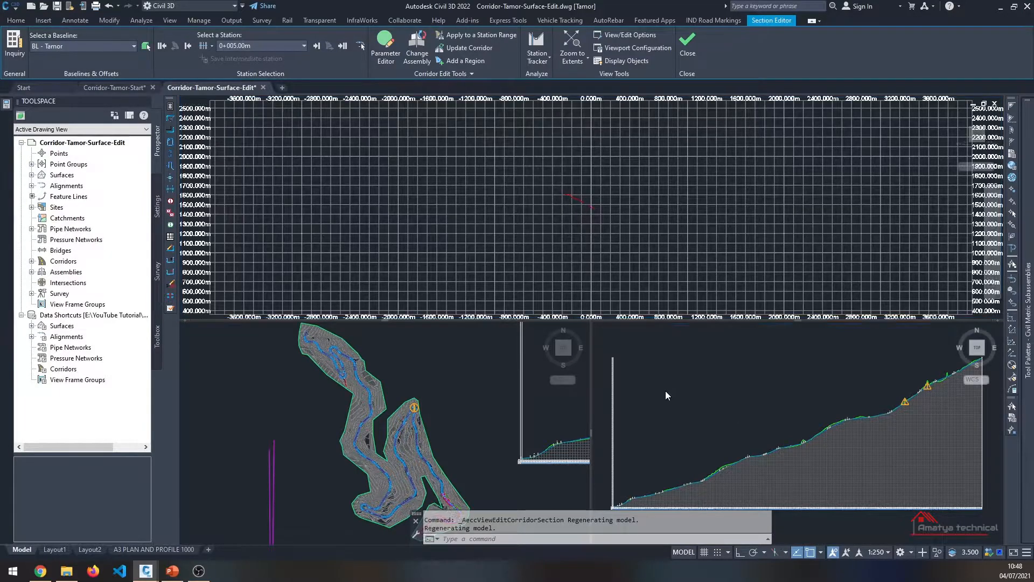
{"action": "left_click", "coordinate": [621, 47]}
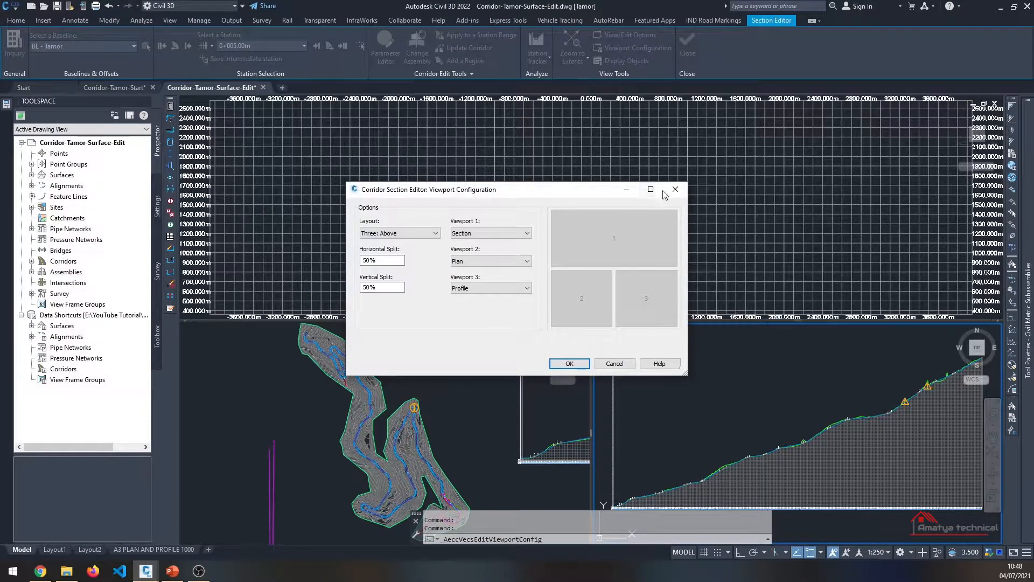
{"action": "left_click", "coordinate": [614, 363]}
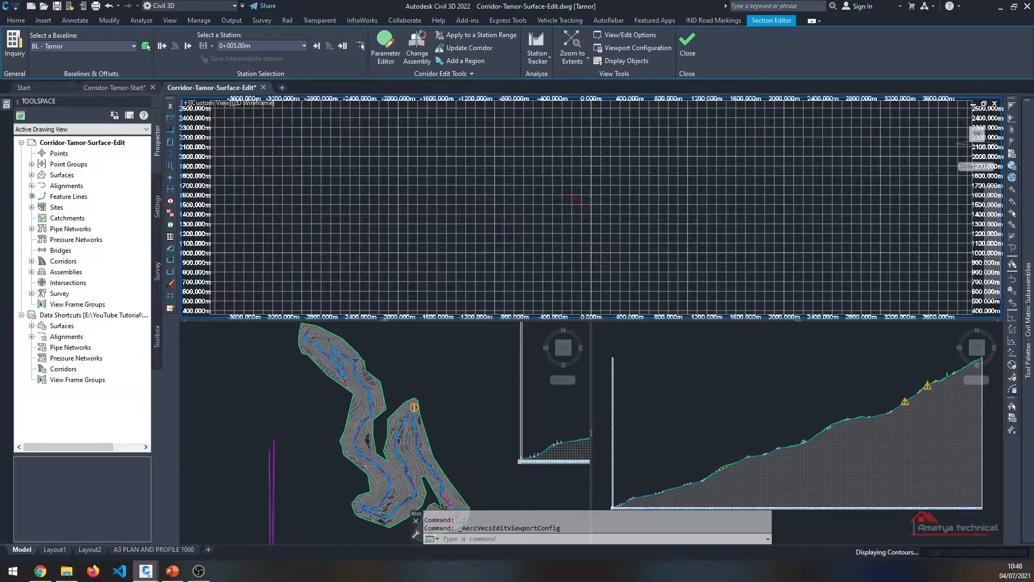
Examine the corridor cross section at station 0+005.00 against the existing ground line
{"action": "scroll", "coordinate": [616, 177], "scroll_direction": "up", "scroll_amount": 10}
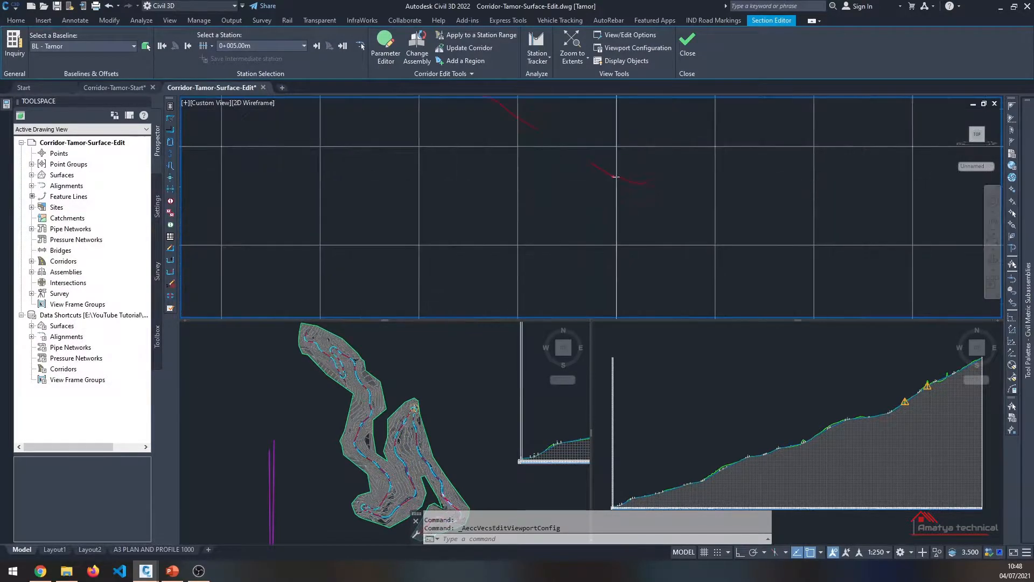
{"action": "scroll", "coordinate": [616, 177], "scroll_direction": "down", "scroll_amount": 9}
{"action": "scroll", "coordinate": [579, 218], "scroll_direction": "up", "scroll_amount": 3}
{"action": "middle_click_drag", "start_coordinate": [632, 169], "coordinate": [532, 280]}
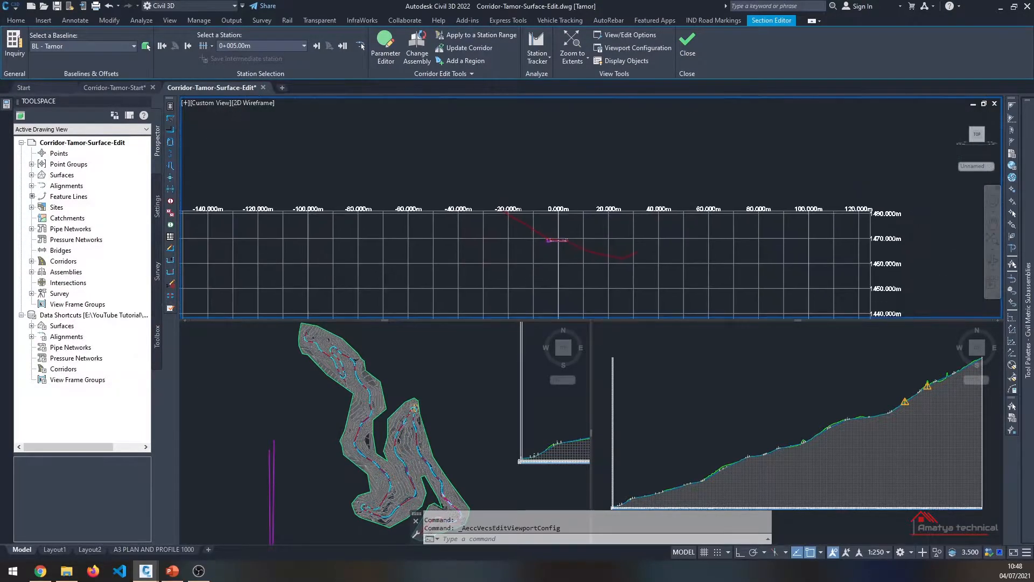
{"action": "scroll", "coordinate": [573, 233], "scroll_direction": "up", "scroll_amount": 4}
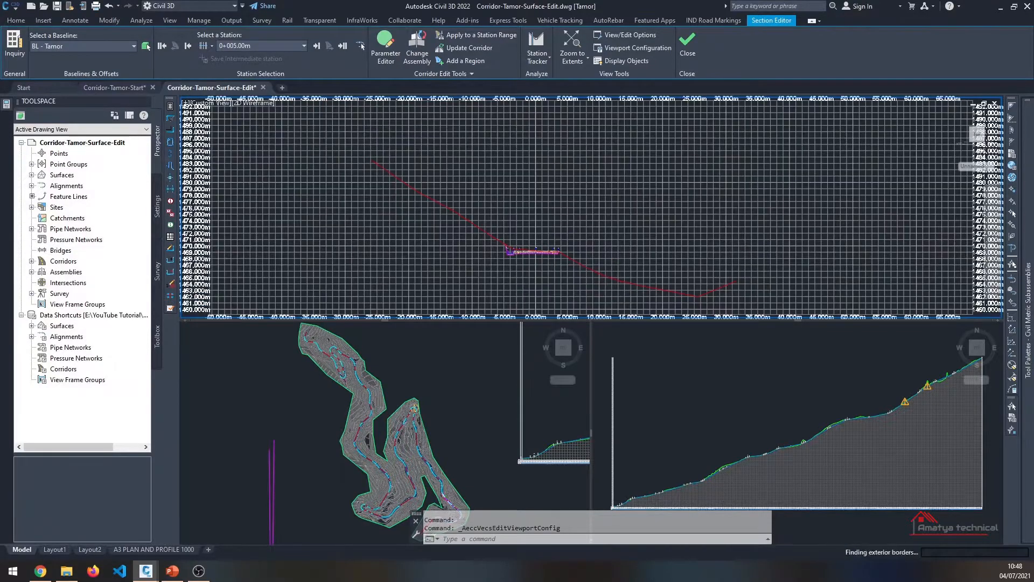
{"action": "scroll", "coordinate": [533, 250], "scroll_direction": "up", "scroll_amount": 3}
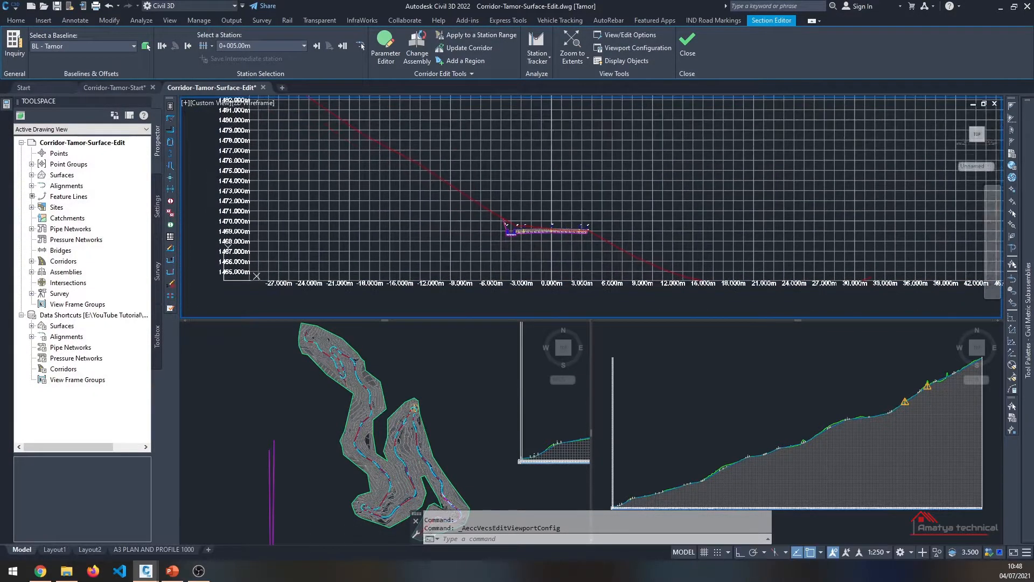
{"action": "scroll", "coordinate": [563, 225], "scroll_direction": "up", "scroll_amount": 2}
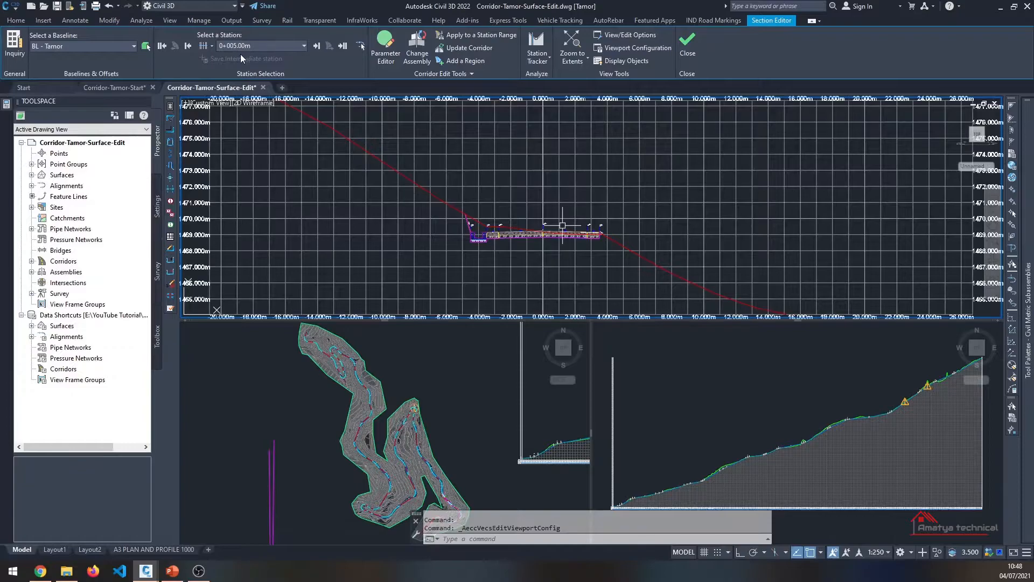
Switch the Section Editor to station 0+000.00 and examine its cross section
{"action": "left_click", "coordinate": [254, 46]}
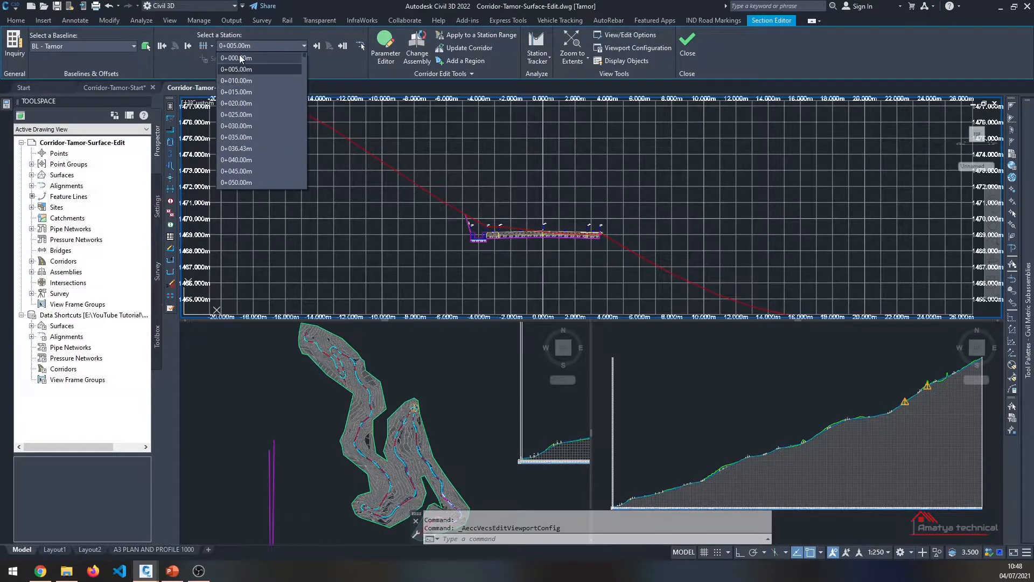
{"action": "scroll", "coordinate": [675, 225], "scroll_direction": "up", "scroll_amount": 1}
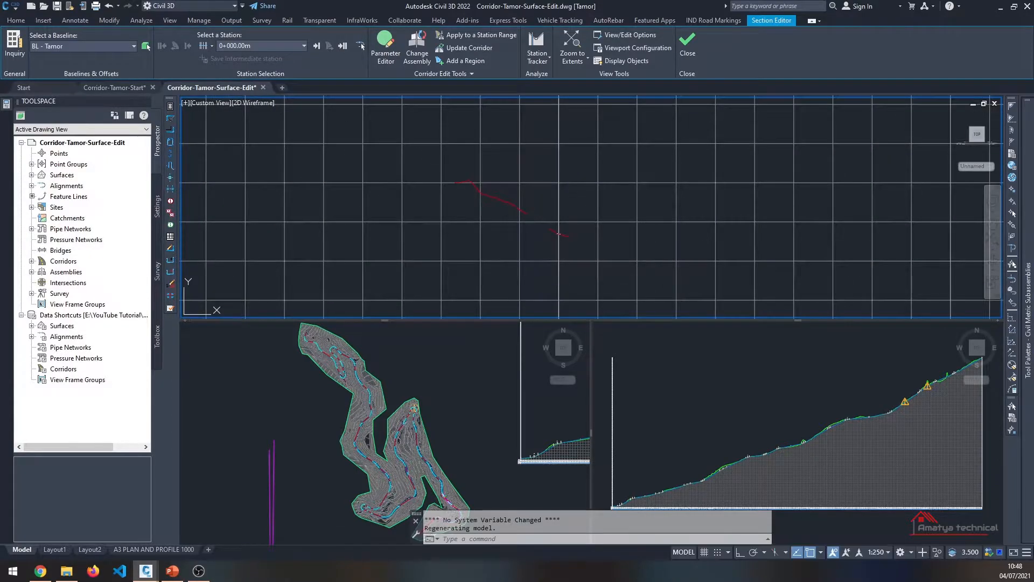
{"action": "scroll", "coordinate": [560, 234], "scroll_direction": "up", "scroll_amount": 10}
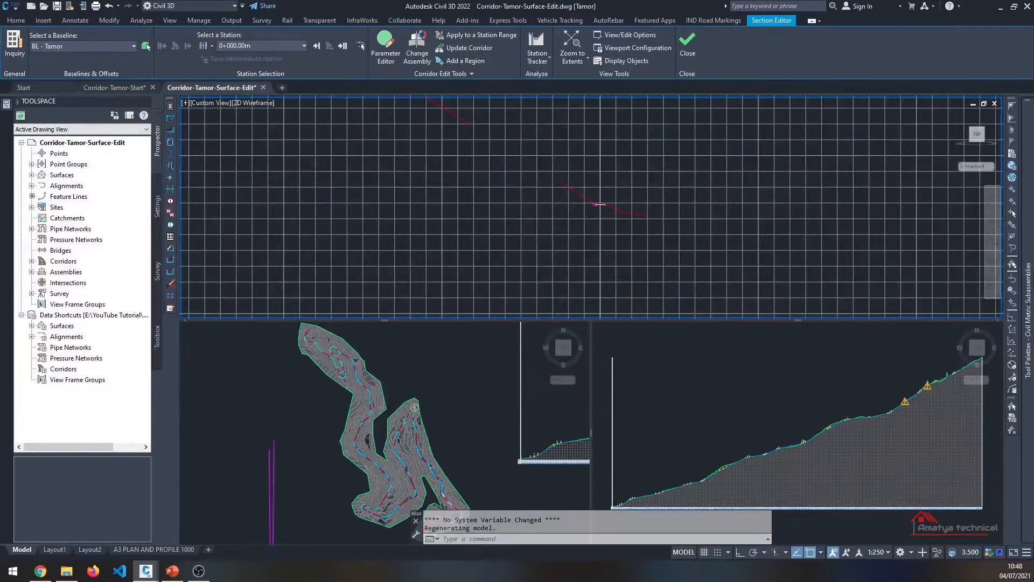
{"action": "middle_click_drag", "start_coordinate": [559, 229], "coordinate": [590, 227]}
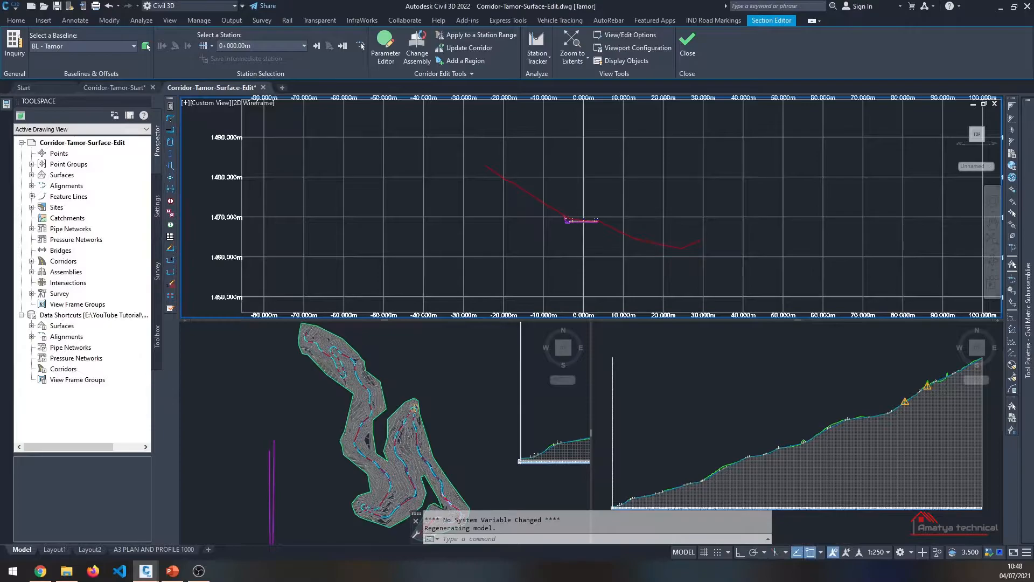
Set the cross-section view at station 0+000.00 to hold its zoom with Zoom to an Offset and Elevation
{"action": "scroll", "coordinate": [630, 196], "scroll_direction": "up", "scroll_amount": 3}
{"action": "middle_click_drag", "start_coordinate": [631, 197], "coordinate": [606, 207]}
{"action": "scroll", "coordinate": [605, 207], "scroll_direction": "up", "scroll_amount": 3}
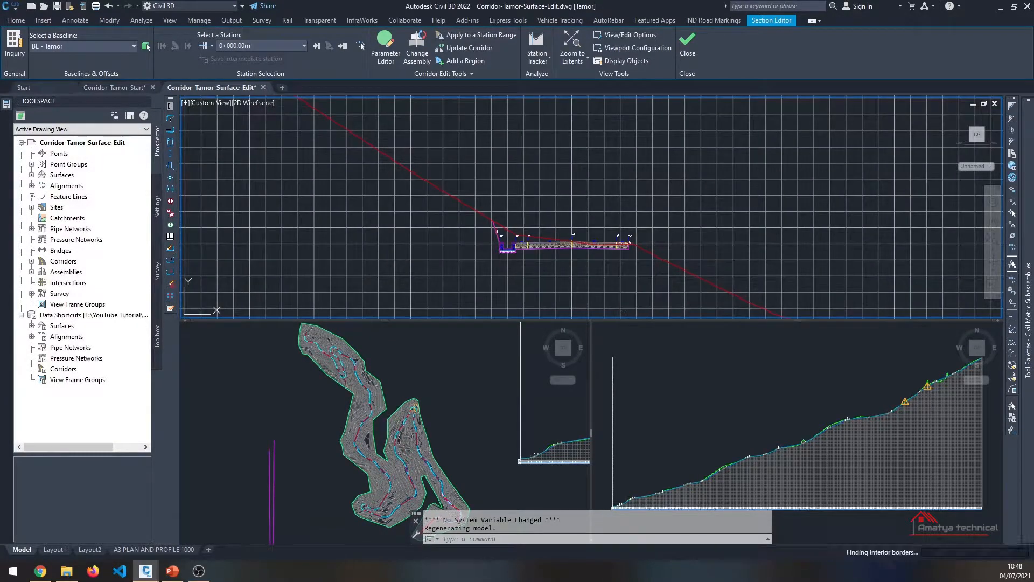
{"action": "scroll", "coordinate": [569, 239], "scroll_direction": "up", "scroll_amount": 2}
{"action": "left_click", "coordinate": [588, 57]}
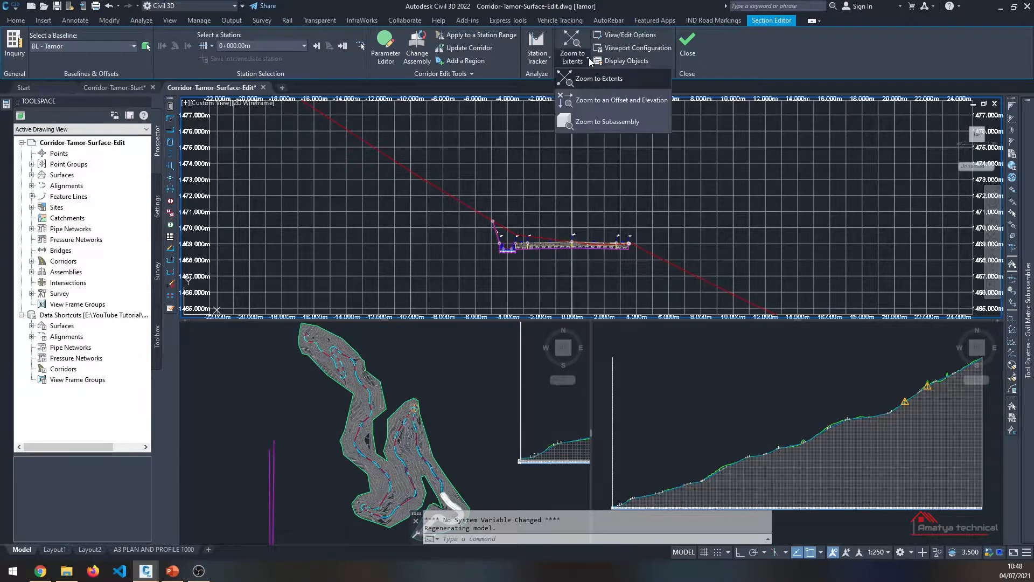
{"action": "left_click", "coordinate": [600, 107]}
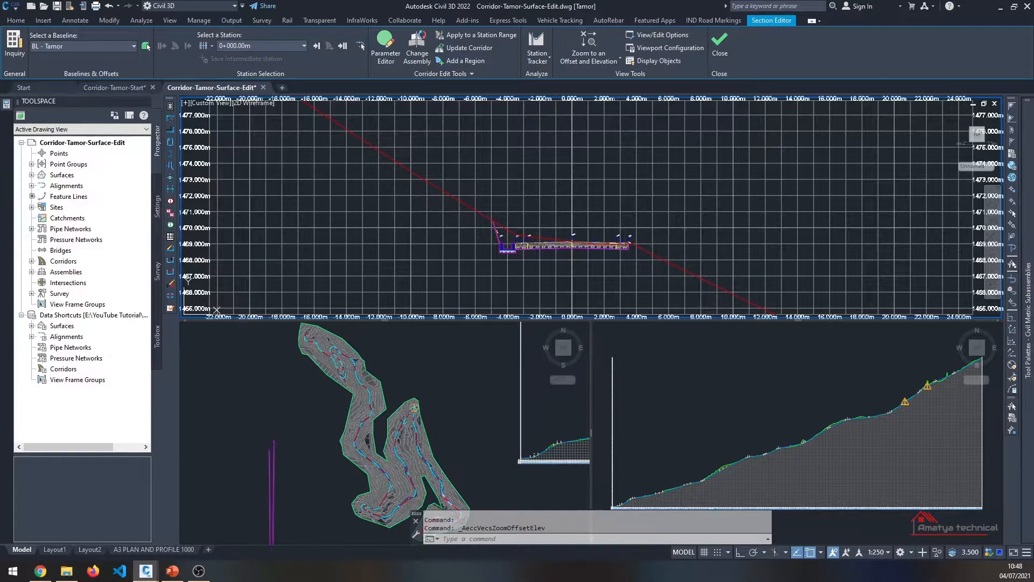
Examine the start of the LaneAOR corridor in the plan viewport and the beginning of its finished profile in the profile viewport
{"action": "left_click", "coordinate": [457, 363]}
{"action": "scroll", "coordinate": [370, 415], "scroll_direction": "down", "scroll_amount": 3}
{"action": "scroll", "coordinate": [416, 431], "scroll_direction": "up", "scroll_amount": 8}
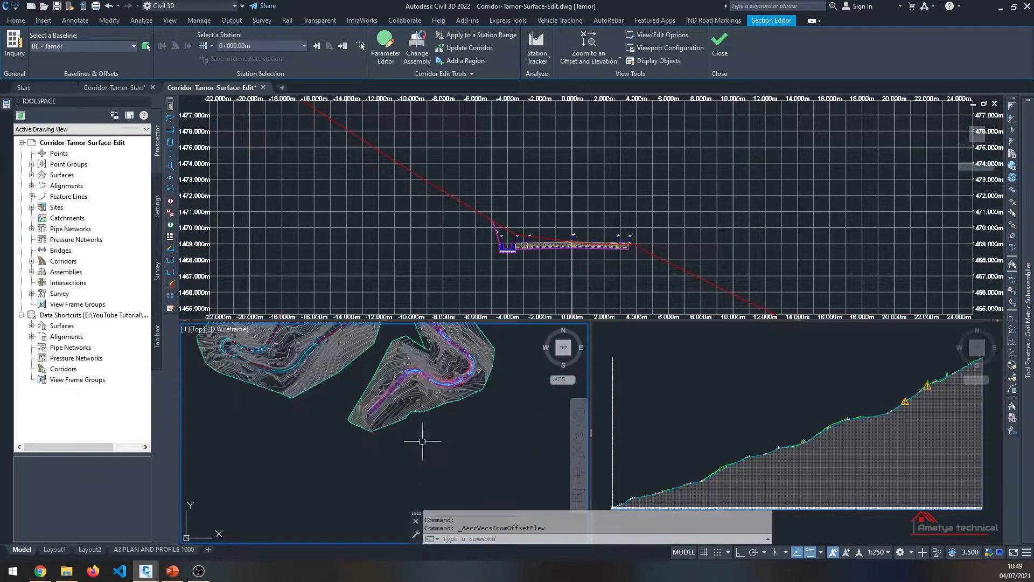
{"action": "scroll", "coordinate": [357, 409], "scroll_direction": "up", "scroll_amount": 10}
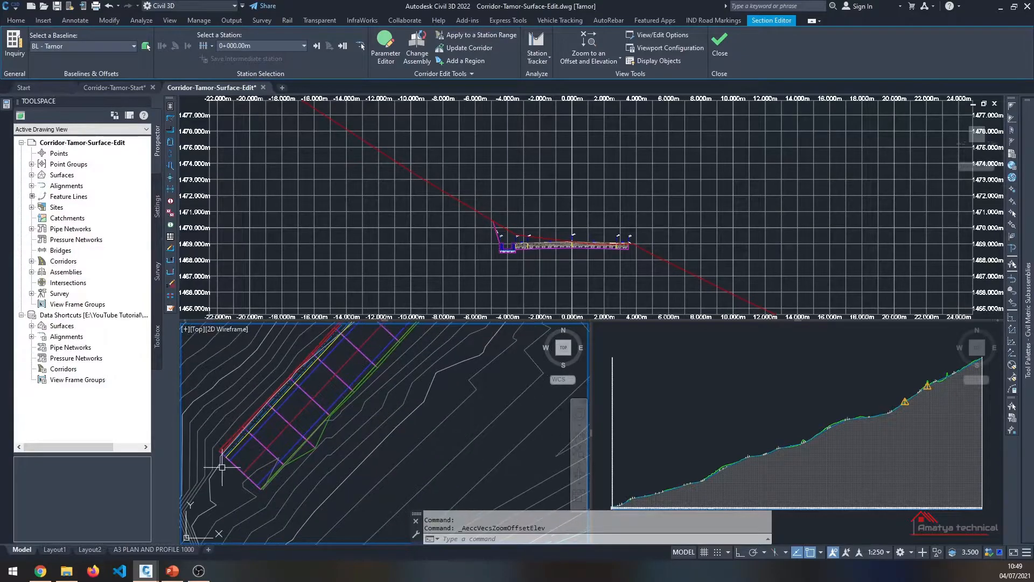
{"action": "scroll", "coordinate": [221, 464], "scroll_direction": "down", "scroll_amount": 2}
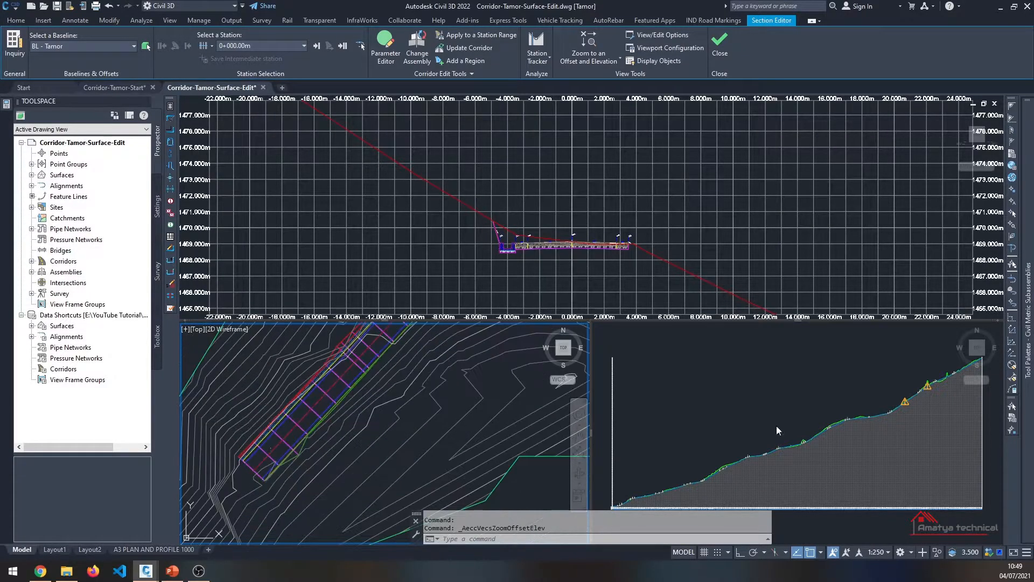
{"action": "left_click", "coordinate": [707, 409]}
{"action": "scroll", "coordinate": [707, 410], "scroll_direction": "up", "scroll_amount": 8}
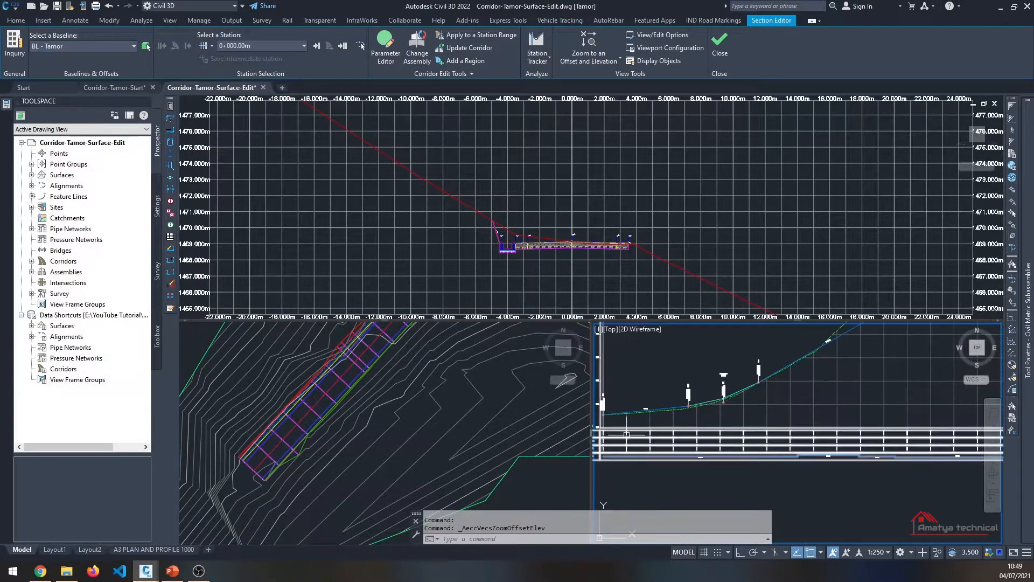
{"action": "scroll", "coordinate": [707, 409], "scroll_direction": "up", "scroll_amount": 3}
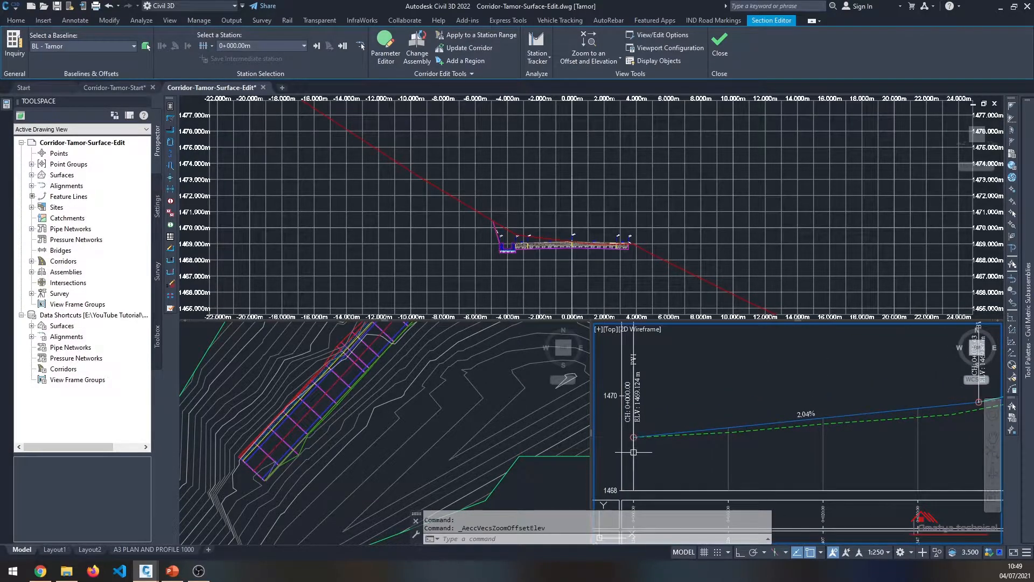
{"action": "scroll", "coordinate": [641, 435], "scroll_direction": "down", "scroll_amount": 4}
{"action": "middle_click_drag", "start_coordinate": [649, 435], "coordinate": [638, 447]}
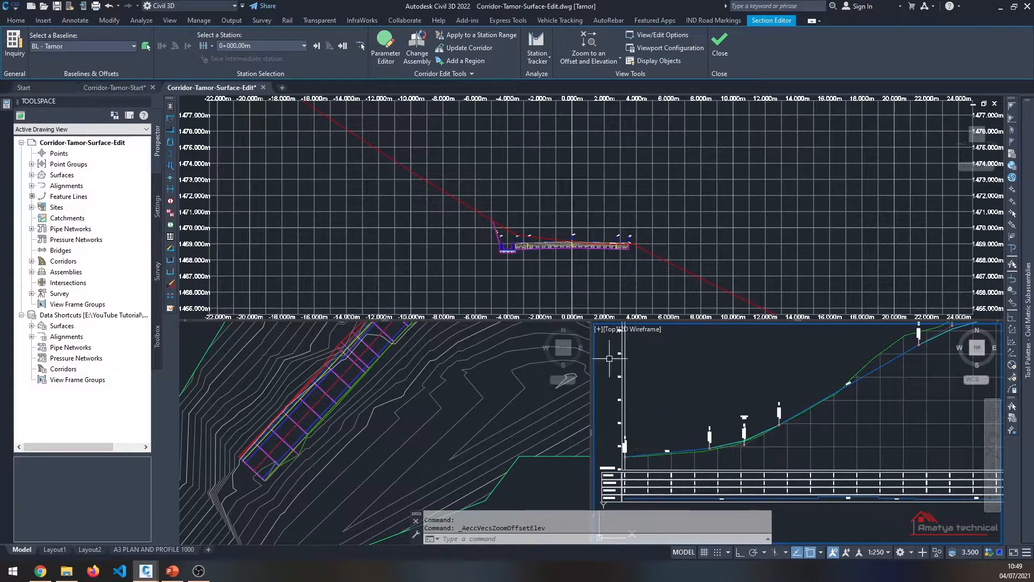
Examine the drain, pavement layers and daylight slopes of the cross section at station 0+000.00
{"action": "left_click", "coordinate": [545, 279]}
{"action": "scroll", "coordinate": [544, 246], "scroll_direction": "up", "scroll_amount": 6}
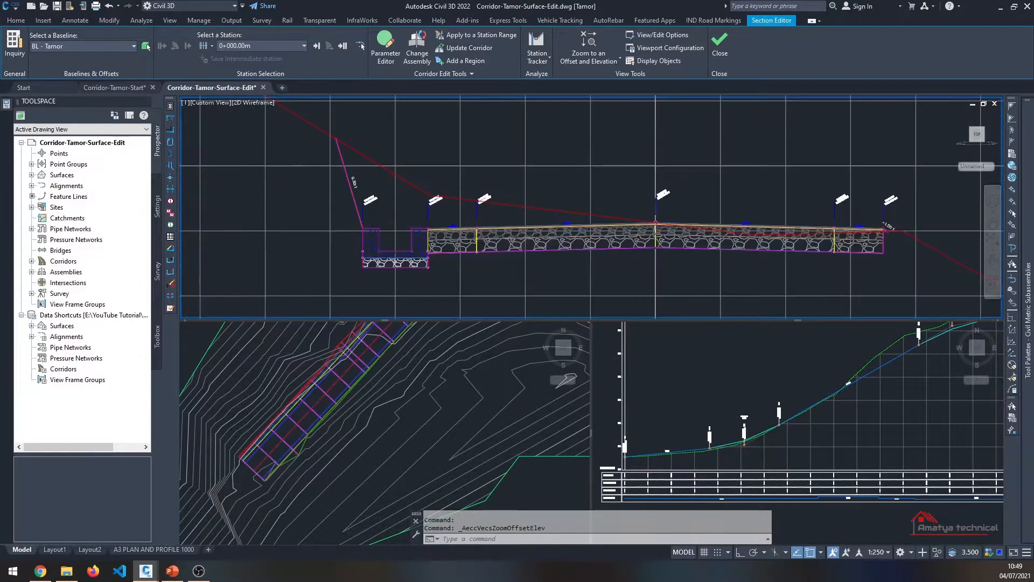
{"action": "scroll", "coordinate": [545, 247], "scroll_direction": "down", "scroll_amount": 2}
{"action": "middle_click_drag", "start_coordinate": [544, 246], "coordinate": [495, 227]}
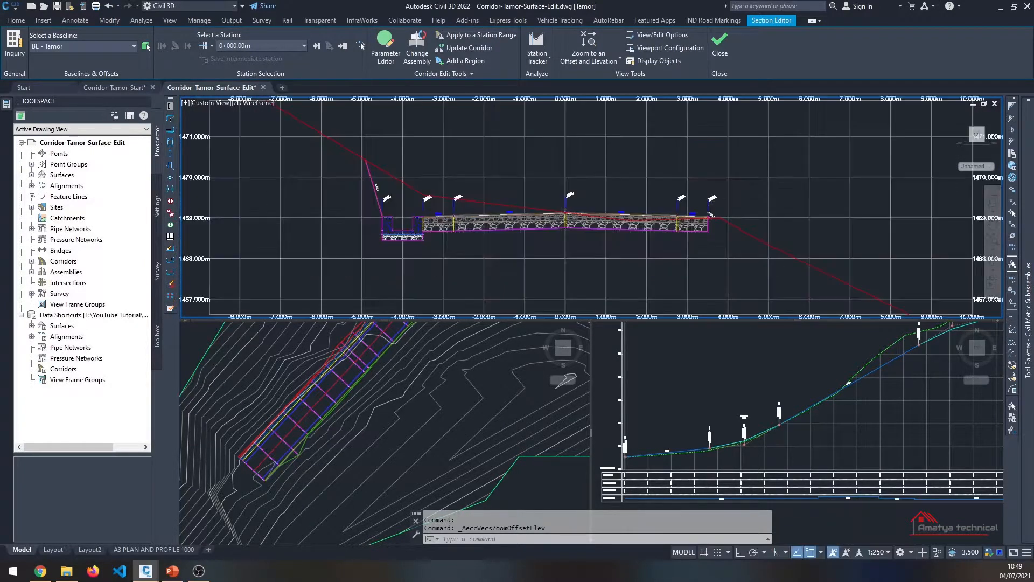
{"action": "scroll", "coordinate": [523, 228], "scroll_direction": "up", "scroll_amount": 2}
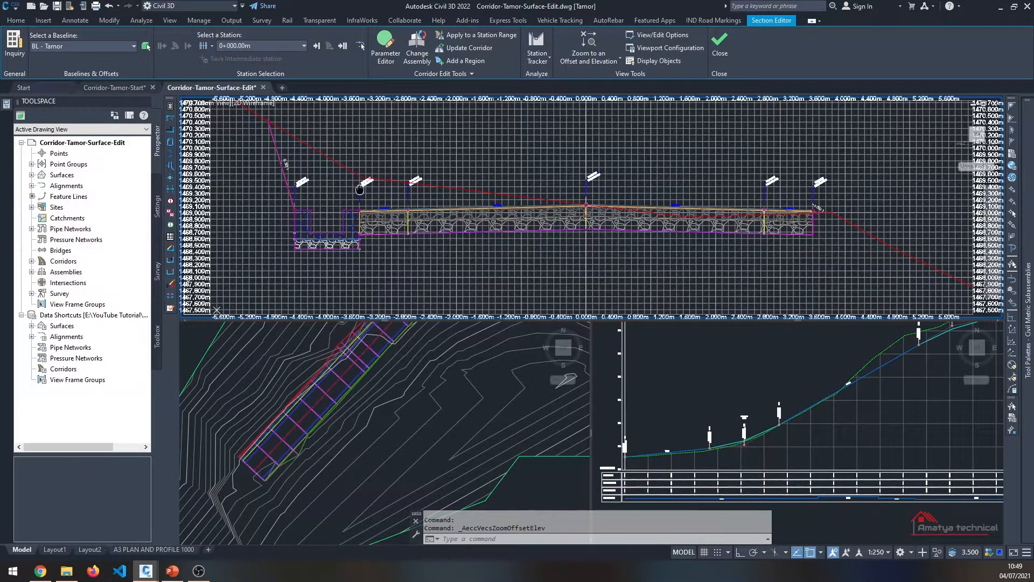
{"action": "middle_click_drag", "start_coordinate": [360, 190], "coordinate": [366, 202]}
{"action": "middle_click", "coordinate": [365, 202]}
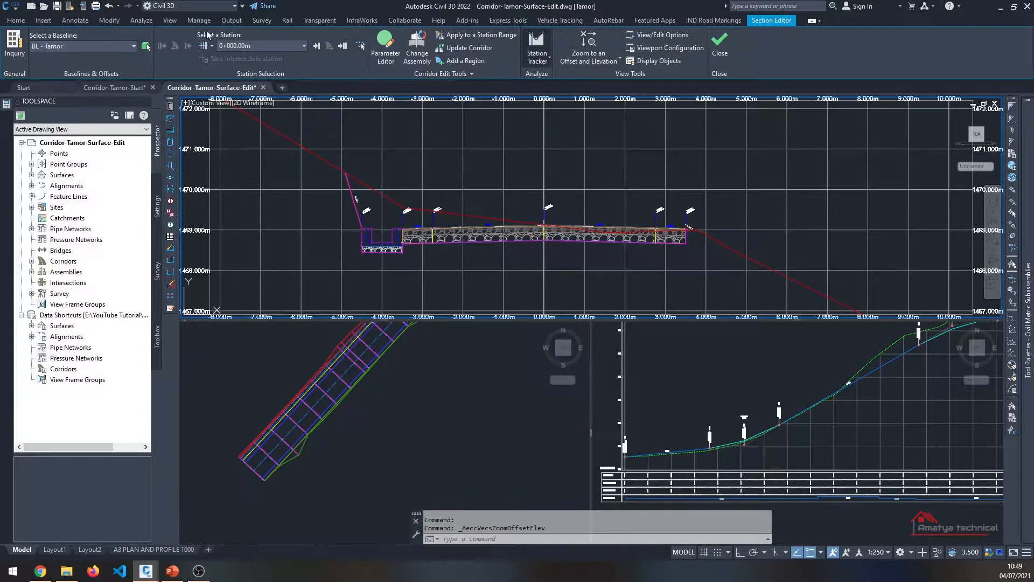
Step the Section Editor forward through stations 0+005.00 and 0+010.00 to 0+020.00, checking each cross section
{"action": "left_click", "coordinate": [317, 46]}
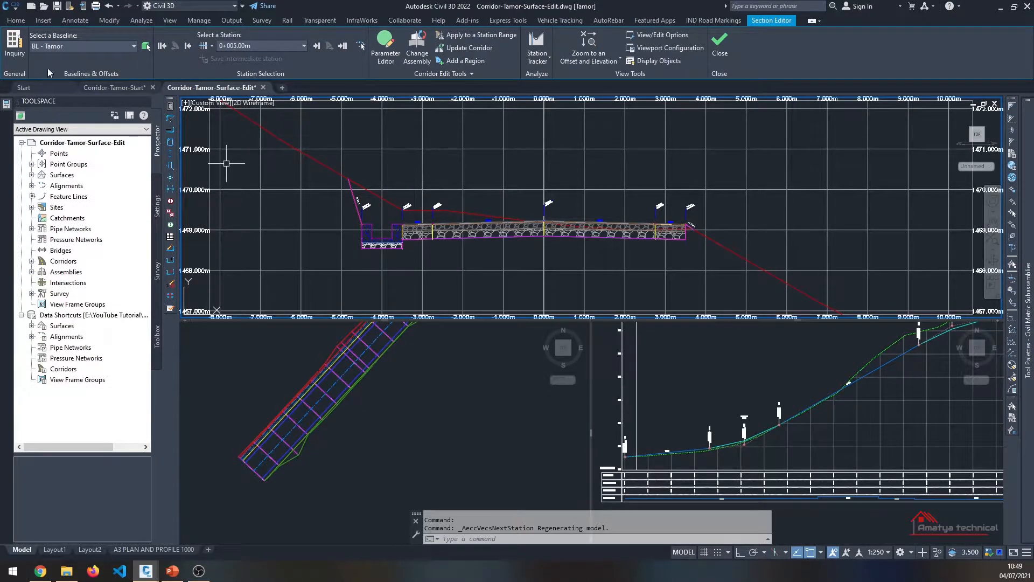
{"action": "left_click", "coordinate": [320, 46]}
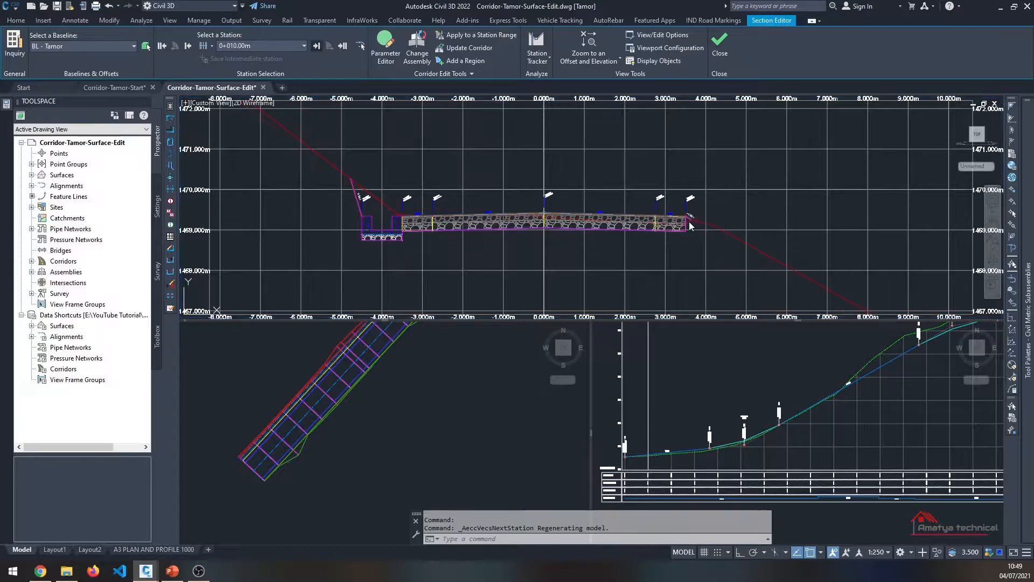
{"action": "key", "text": "Return"}
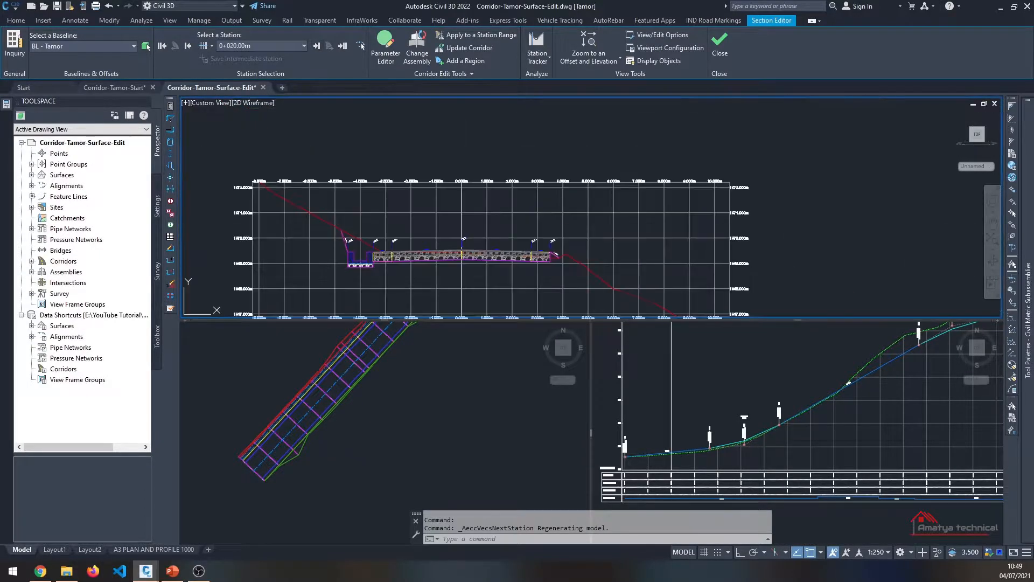
Inspect the corridor's curve in the plan viewport and switch the Section Editor to station 0+088.00
{"action": "left_click", "coordinate": [391, 399]}
{"action": "scroll", "coordinate": [389, 403], "scroll_direction": "down", "scroll_amount": 6}
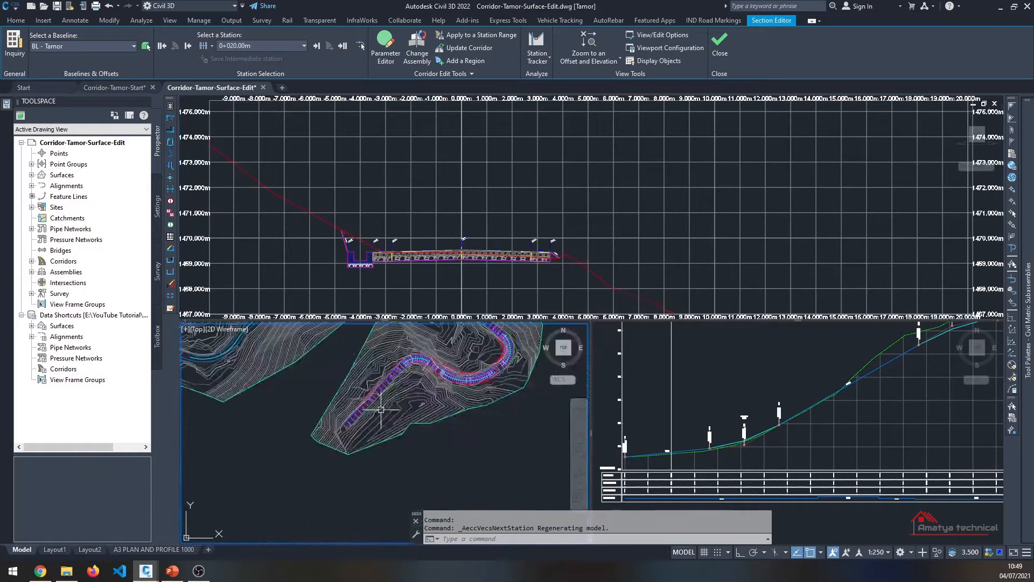
{"action": "scroll", "coordinate": [386, 391], "scroll_direction": "up", "scroll_amount": 4}
{"action": "scroll", "coordinate": [396, 368], "scroll_direction": "up", "scroll_amount": 5}
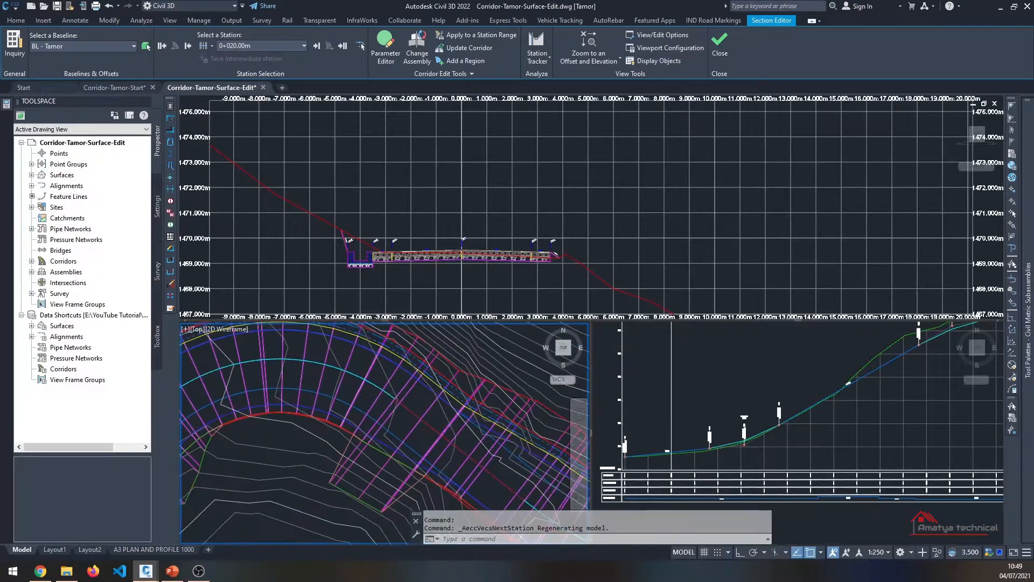
{"action": "scroll", "coordinate": [372, 409], "scroll_direction": "down", "scroll_amount": 5}
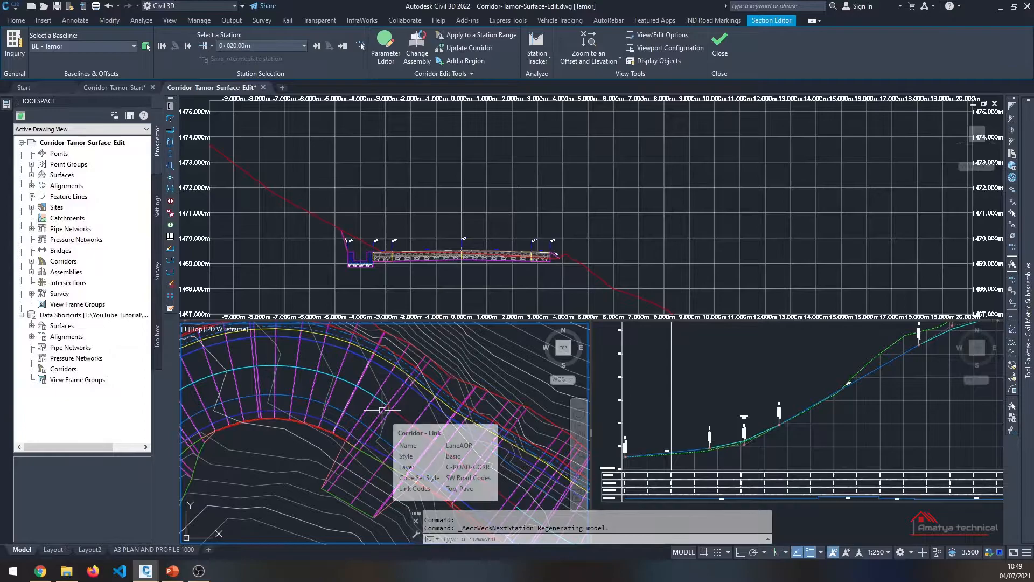
{"action": "scroll", "coordinate": [386, 414], "scroll_direction": "up", "scroll_amount": 2}
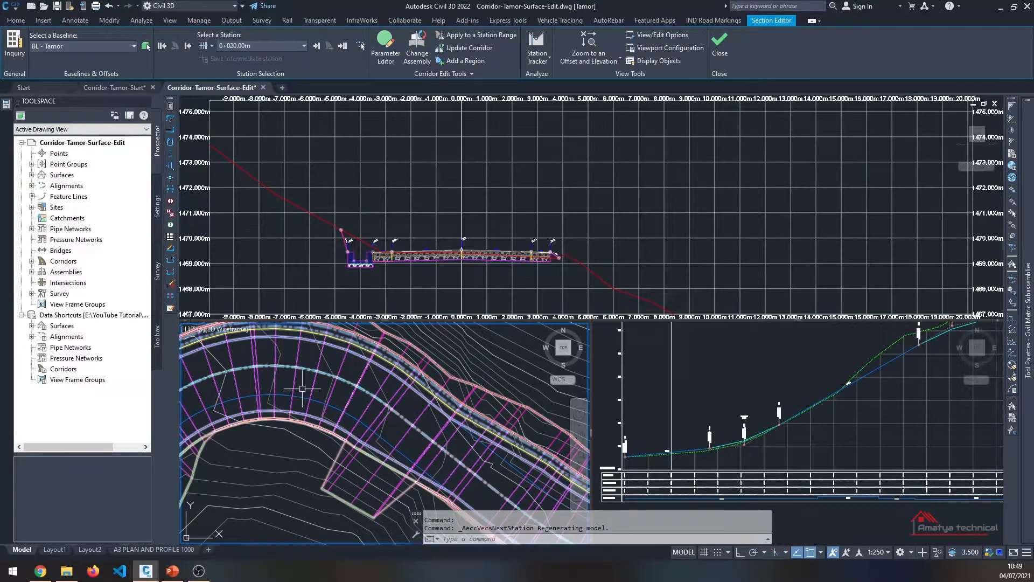
{"action": "left_click", "coordinate": [272, 45]}
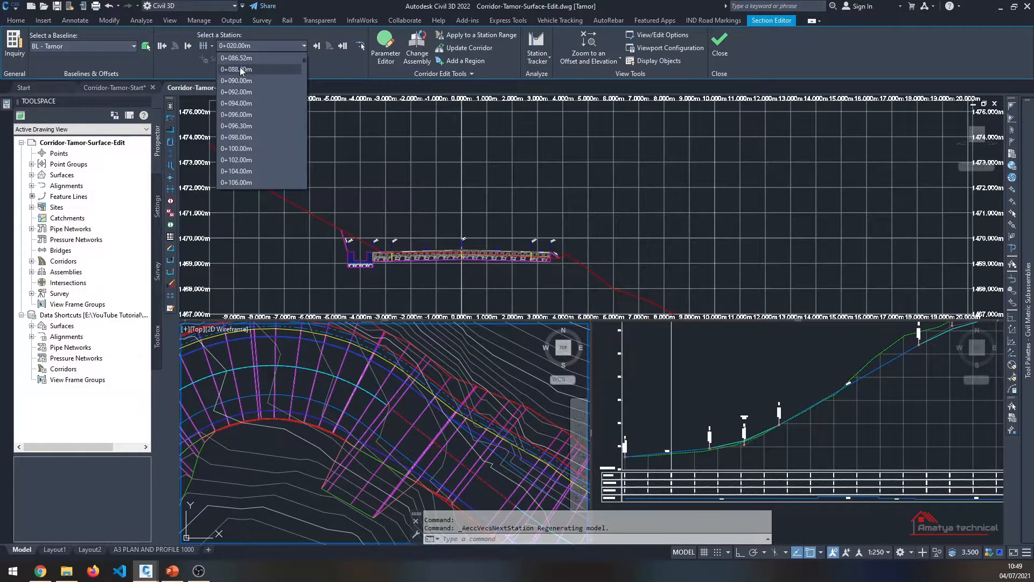
{"action": "left_click", "coordinate": [240, 69]}
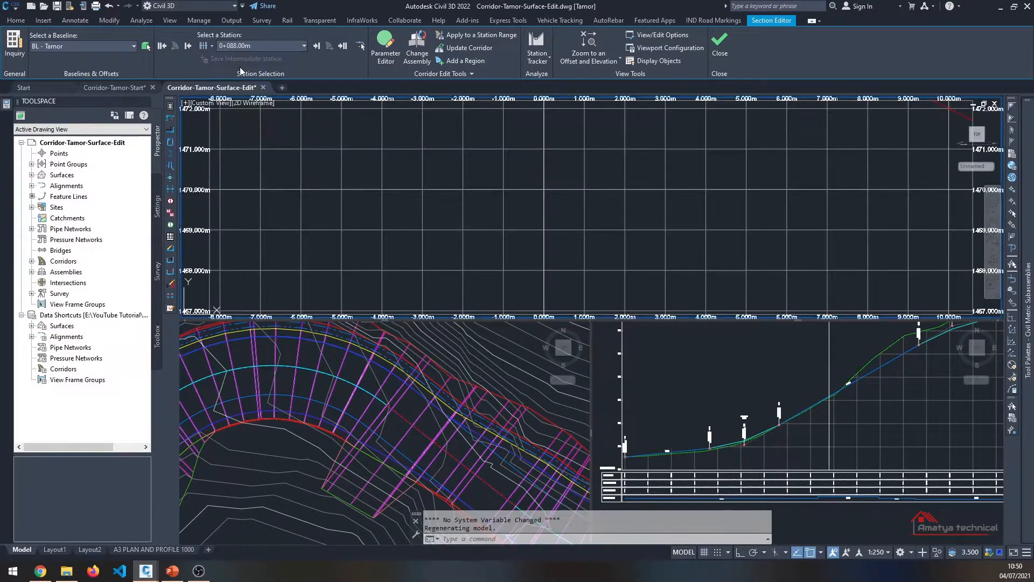
Set the station tracker to display in the current viewport only
{"action": "left_click", "coordinate": [486, 200]}
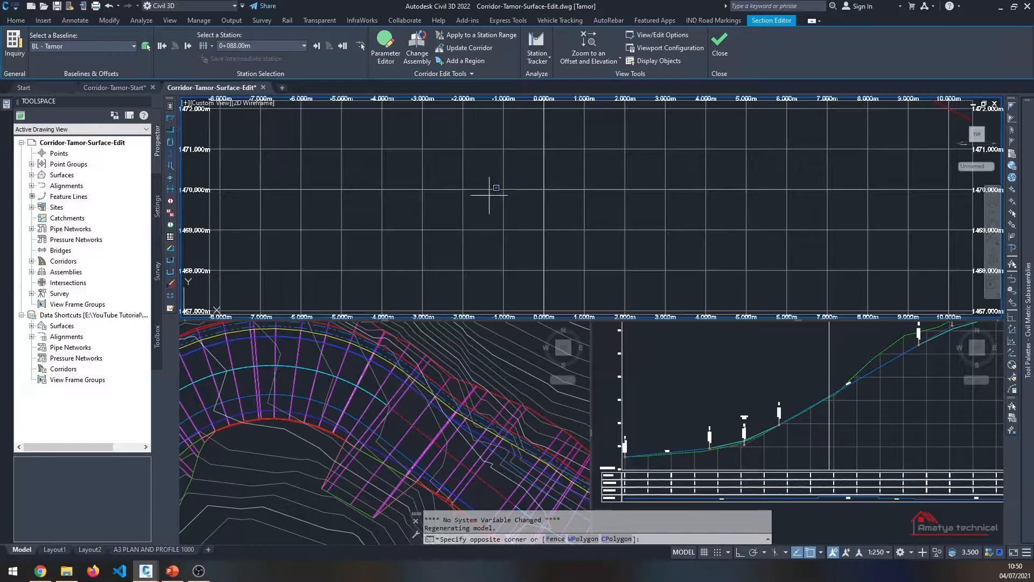
{"action": "left_click", "coordinate": [549, 57]}
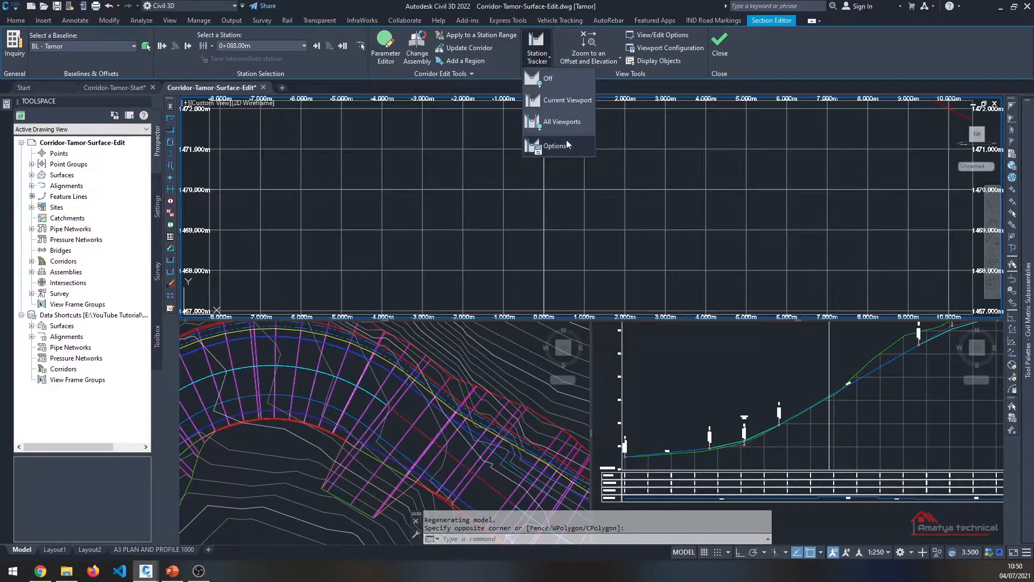
{"action": "left_click", "coordinate": [573, 104]}
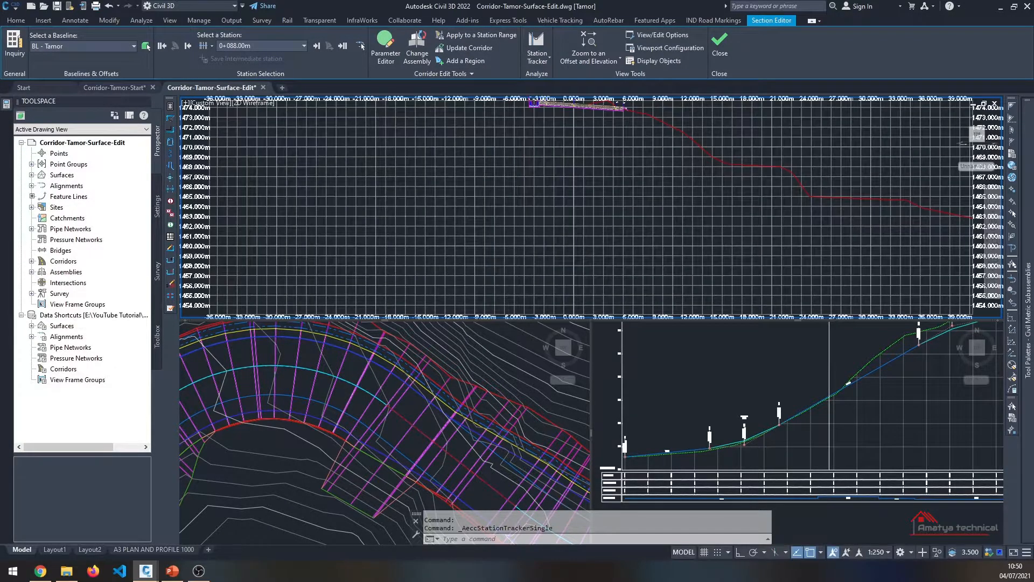
Frame the cross section at station 0+088.00 and hold that zoom with Zoom to an Offset and Elevation
{"action": "scroll", "coordinate": [567, 194], "scroll_direction": "down", "scroll_amount": 2}
{"action": "middle_click_drag", "start_coordinate": [567, 193], "coordinate": [550, 288]}
{"action": "scroll", "coordinate": [561, 194], "scroll_direction": "up", "scroll_amount": 2}
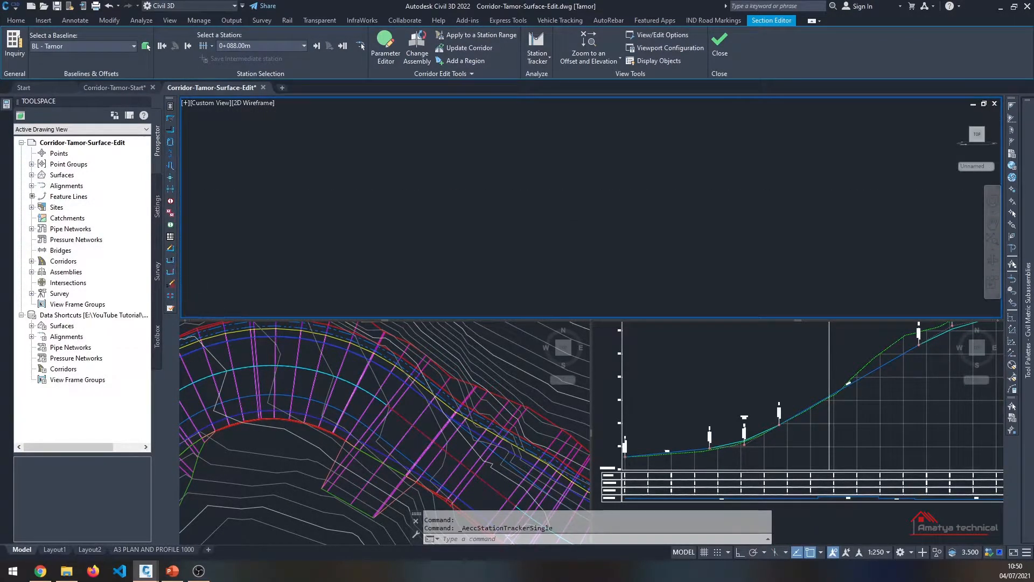
{"action": "scroll", "coordinate": [562, 202], "scroll_direction": "down", "scroll_amount": 2}
{"action": "scroll", "coordinate": [567, 250], "scroll_direction": "up", "scroll_amount": 2}
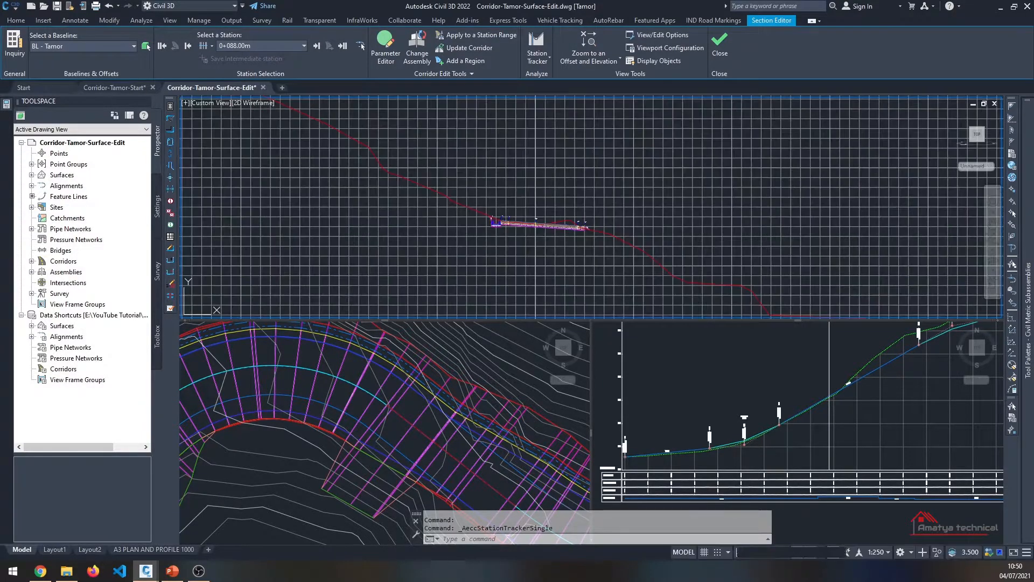
{"action": "scroll", "coordinate": [551, 209], "scroll_direction": "up", "scroll_amount": 2}
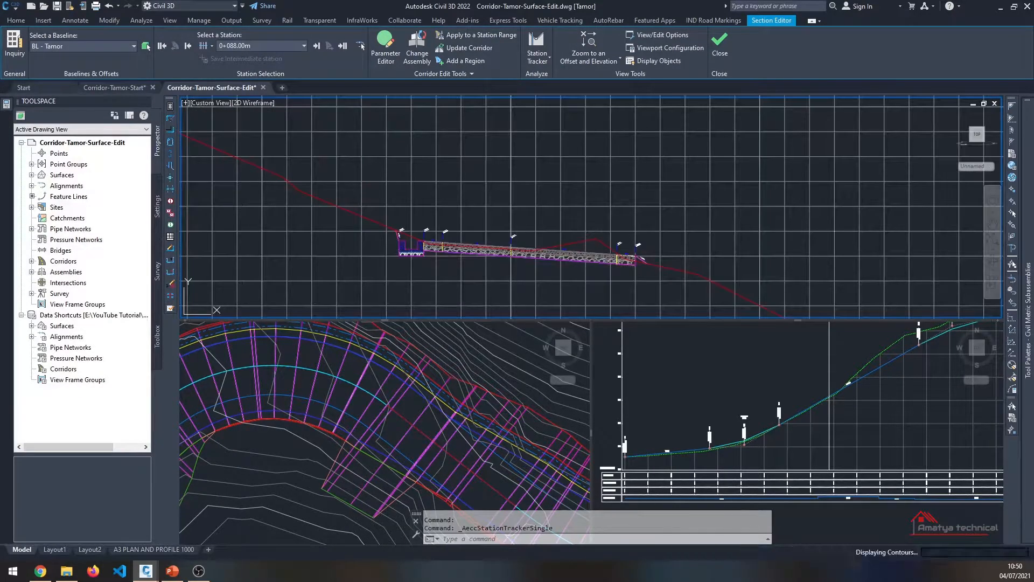
{"action": "scroll", "coordinate": [535, 163], "scroll_direction": "up", "scroll_amount": 2}
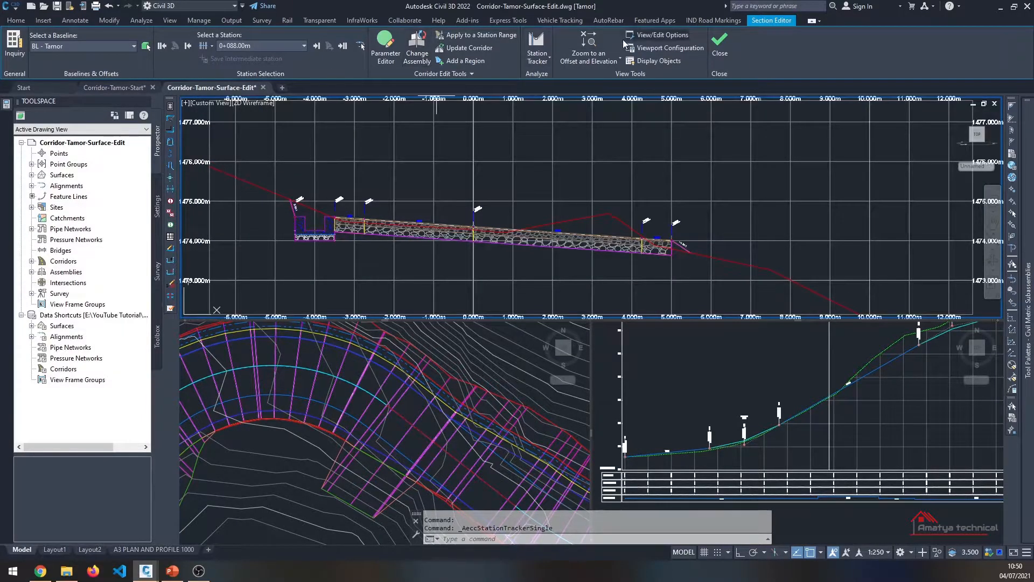
{"action": "left_click", "coordinate": [317, 47]}
{"action": "left_click", "coordinate": [589, 43]}
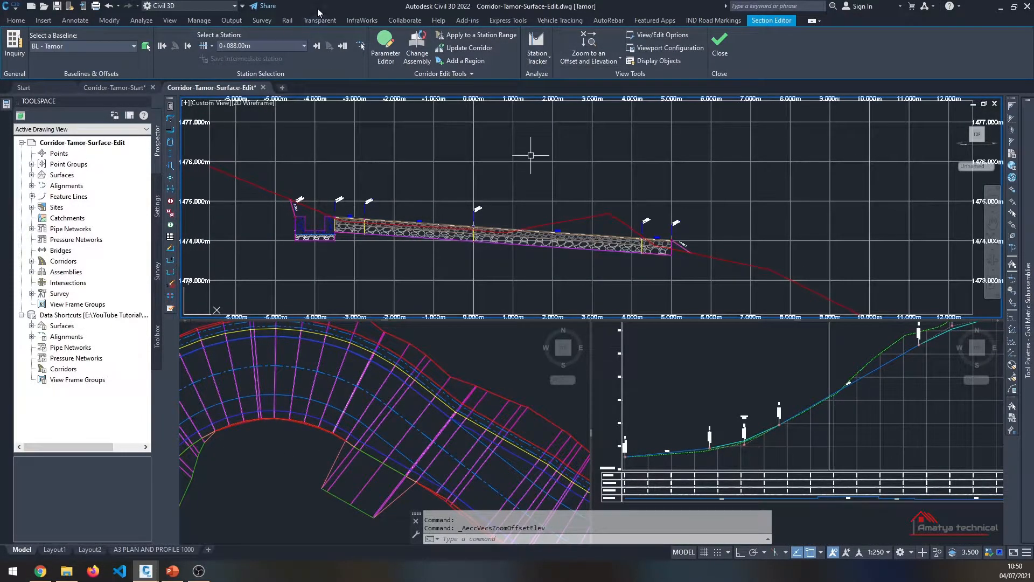
Step the Section Editor forward through the curve's stations up to 0+105.00, reviewing each cross section
{"action": "left_click", "coordinate": [316, 47]}
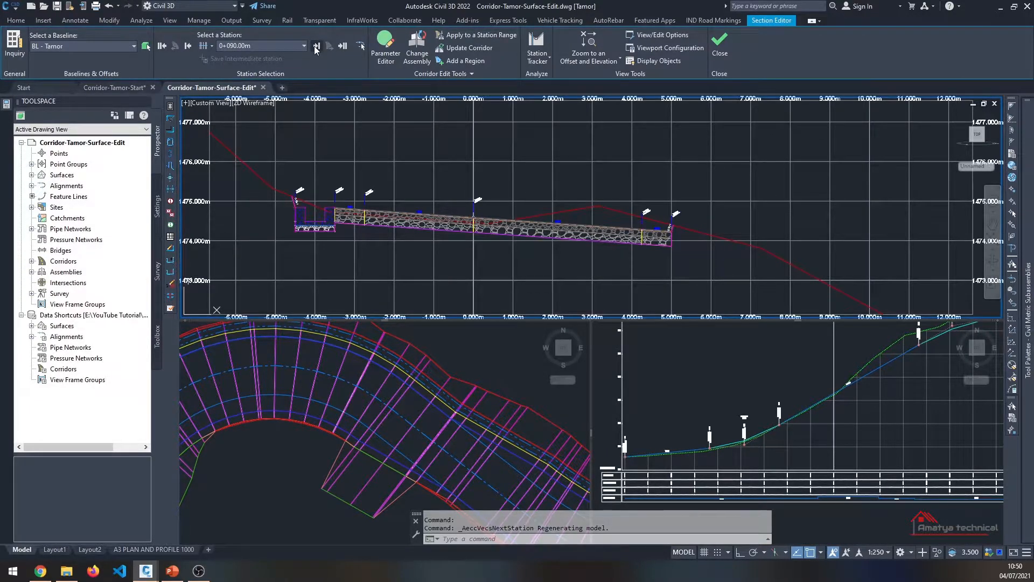
{"action": "left_click", "coordinate": [317, 48]}
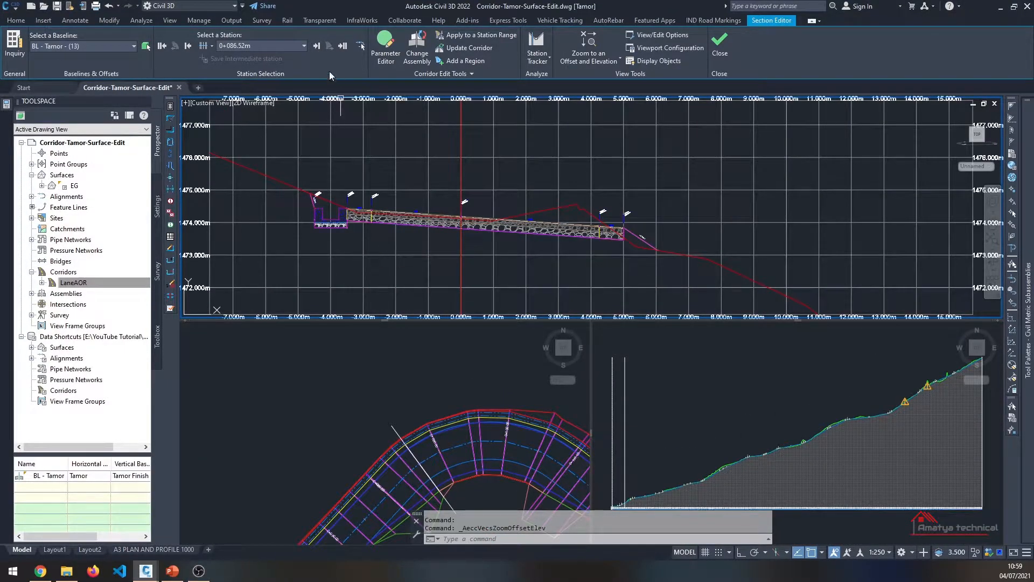
{"action": "left_click", "coordinate": [317, 46]}
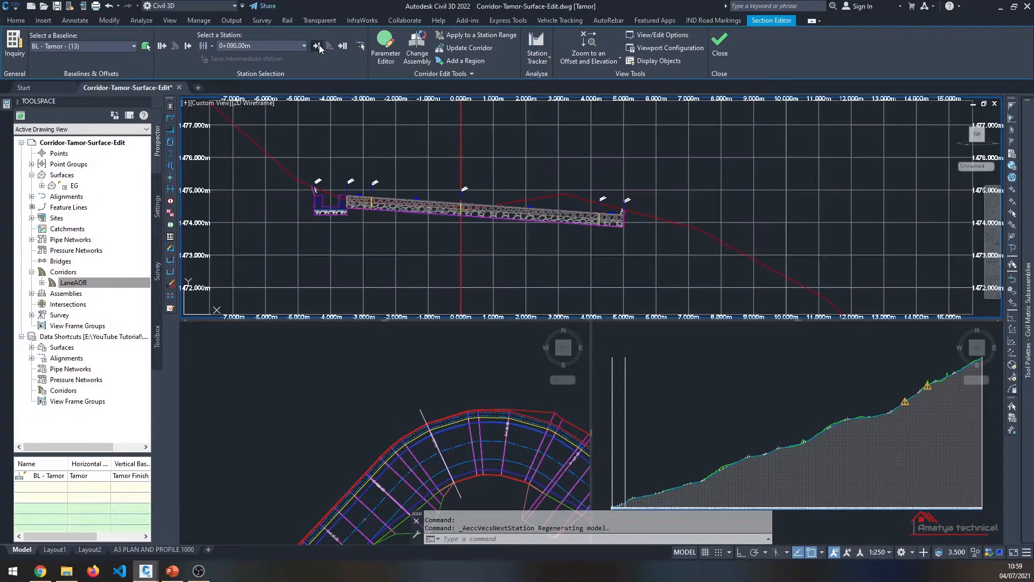
{"action": "left_click", "coordinate": [318, 46]}
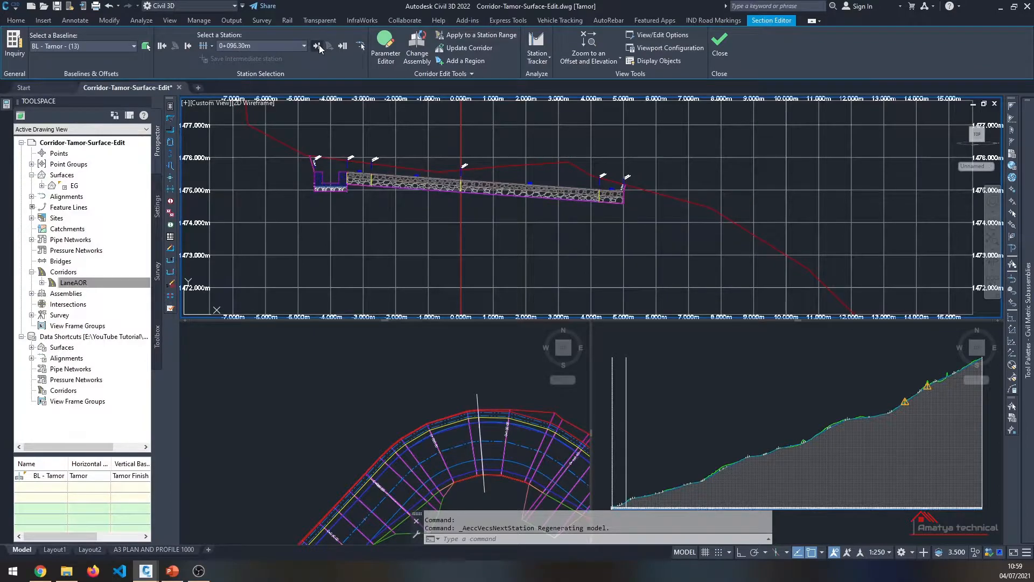
{"action": "left_click", "coordinate": [319, 46]}
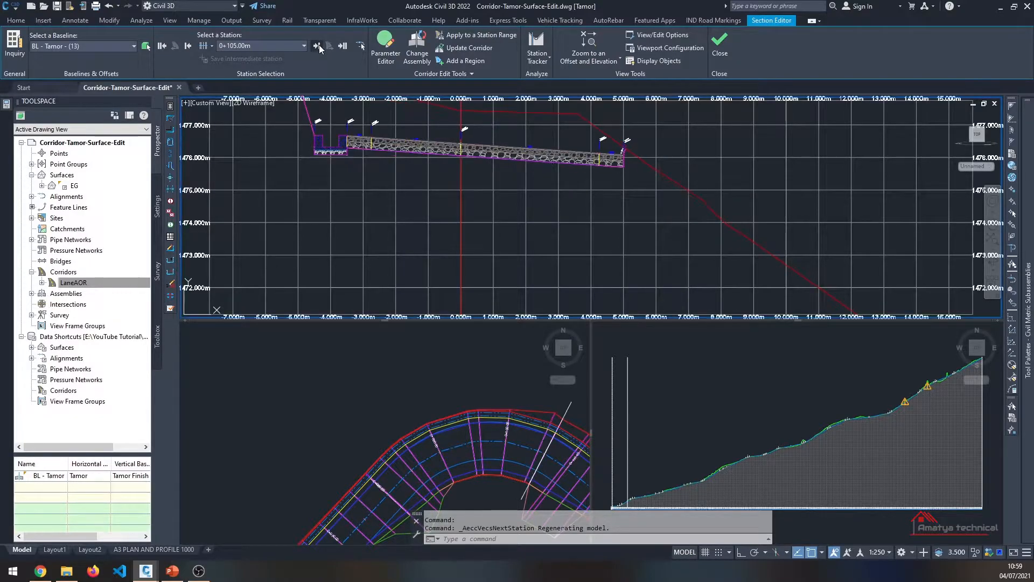
Advance the Section Editor to station 0+110.00 and review its cross section against the corridor plan
{"action": "left_click", "coordinate": [319, 45]}
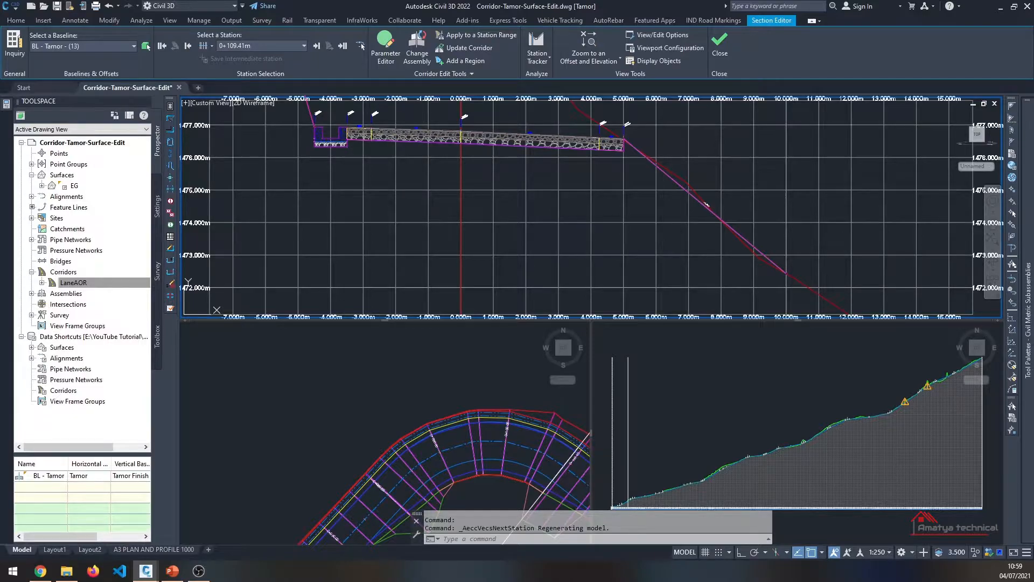
{"action": "left_click", "coordinate": [318, 45]}
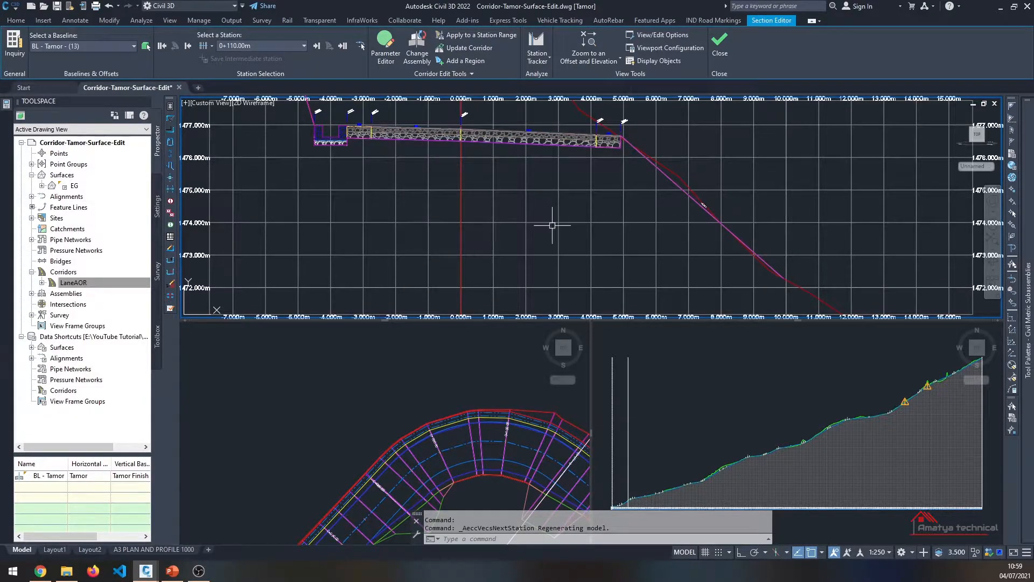
{"action": "middle_click_drag", "start_coordinate": [521, 142], "coordinate": [551, 204]}
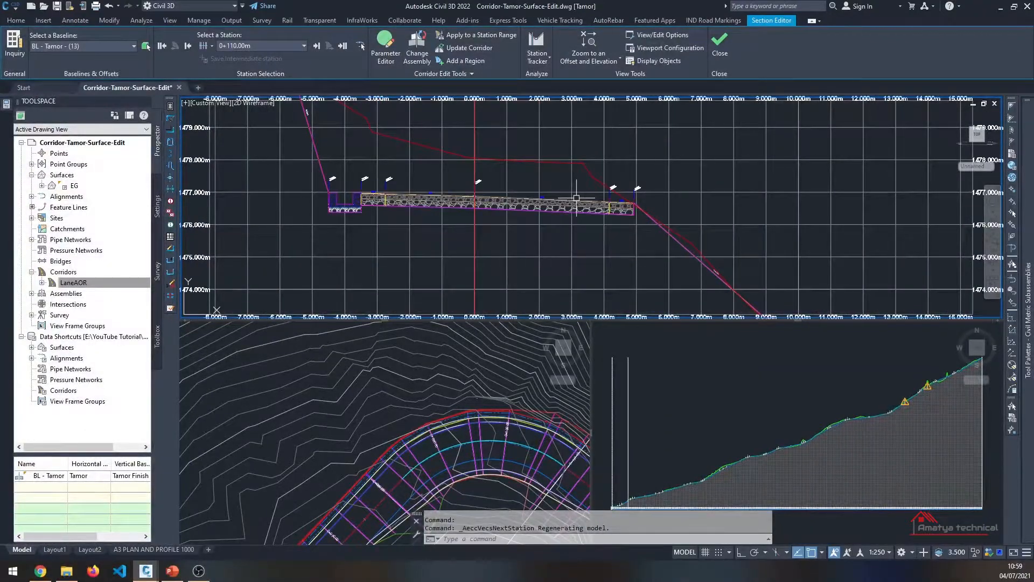
{"action": "left_click", "coordinate": [477, 430]}
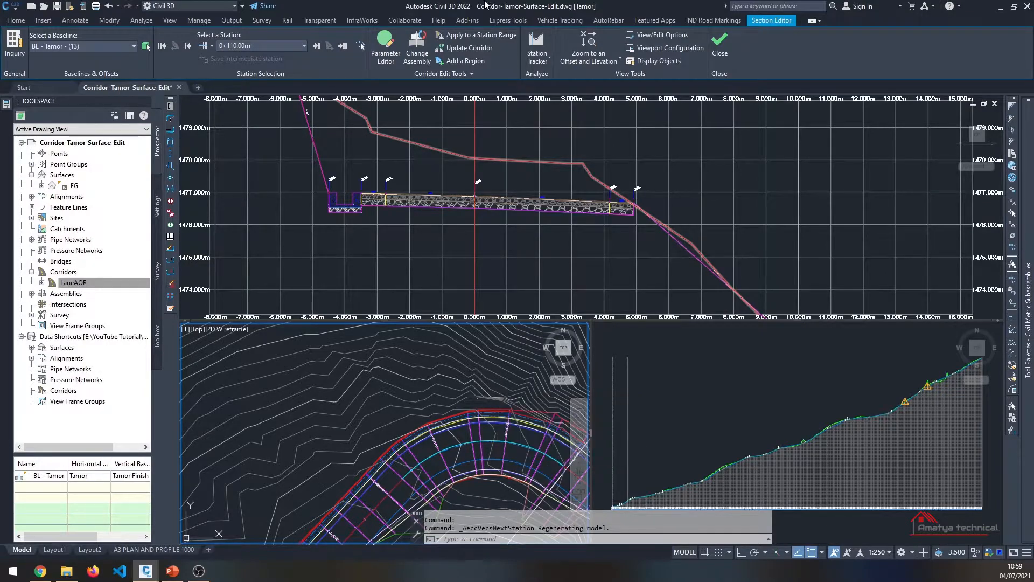
Advance the Section Editor to station 0+114.90 and inspect the corridor's daylight edges around that station in plan
{"action": "left_click", "coordinate": [317, 47]}
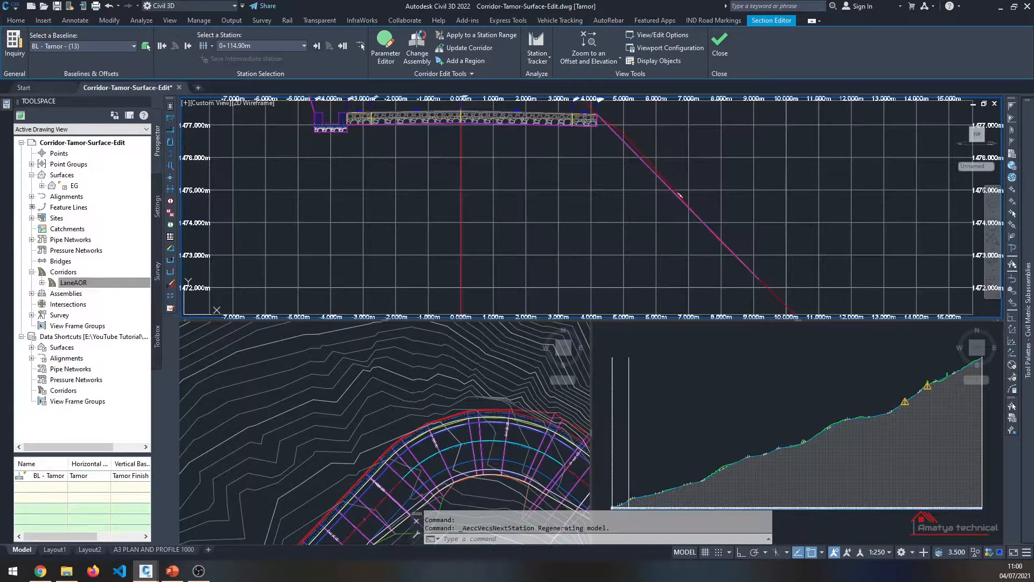
{"action": "left_click", "coordinate": [416, 393]}
{"action": "scroll", "coordinate": [406, 404], "scroll_direction": "down", "scroll_amount": 5}
{"action": "scroll", "coordinate": [513, 451], "scroll_direction": "up", "scroll_amount": 7}
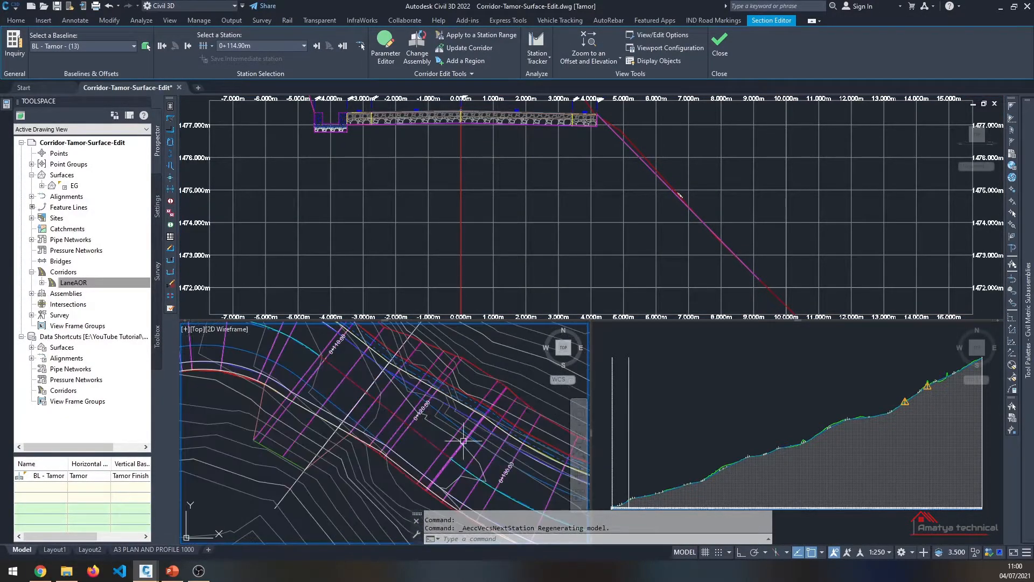
{"action": "middle_click_drag", "start_coordinate": [349, 428], "coordinate": [360, 437]}
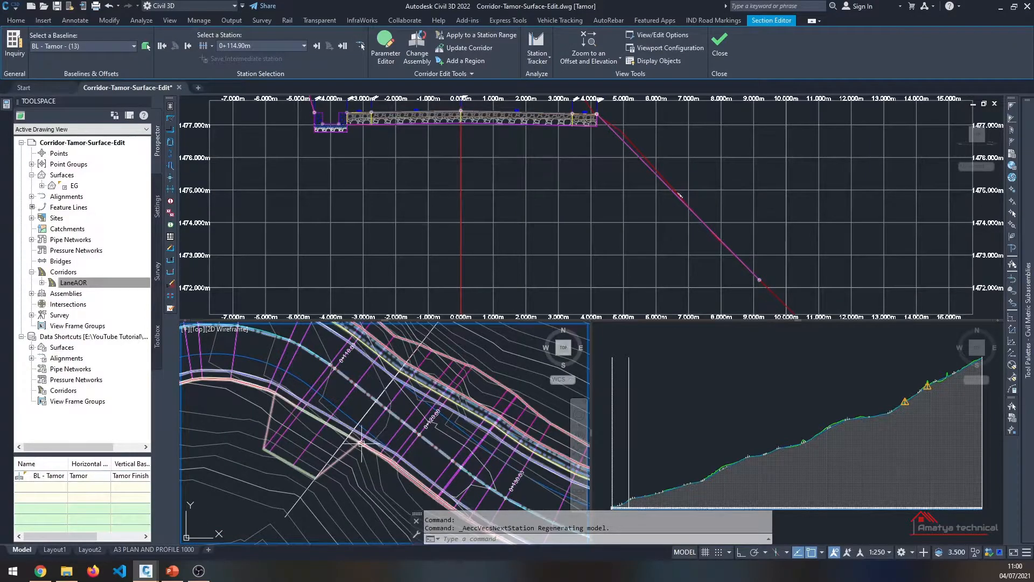
Hold the section zoom at station 0+116.07 with Zoom to an Offset and Elevation, and review the sections forward to 0+119.41
{"action": "left_click", "coordinate": [320, 47]}
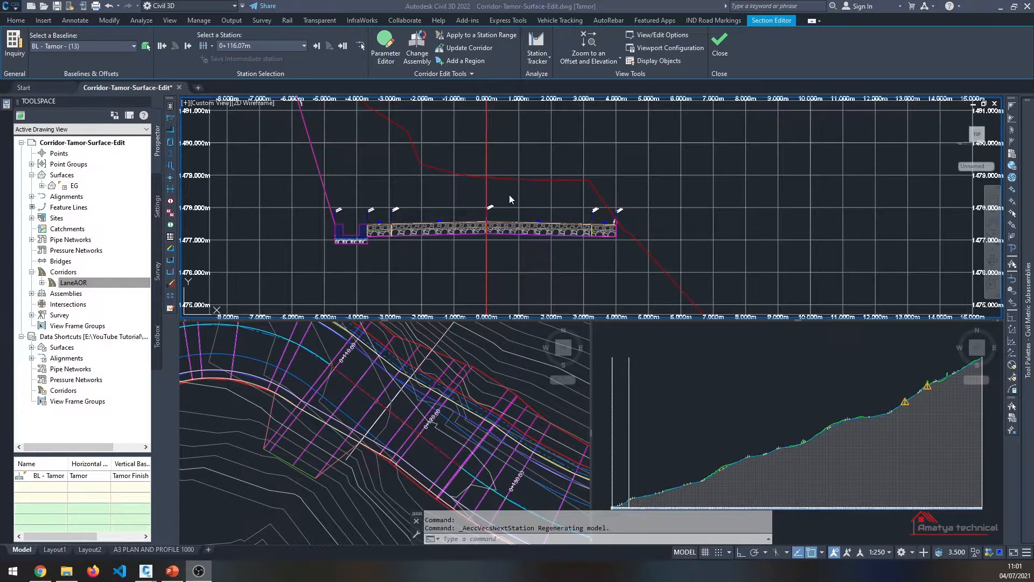
{"action": "left_click", "coordinate": [598, 40]}
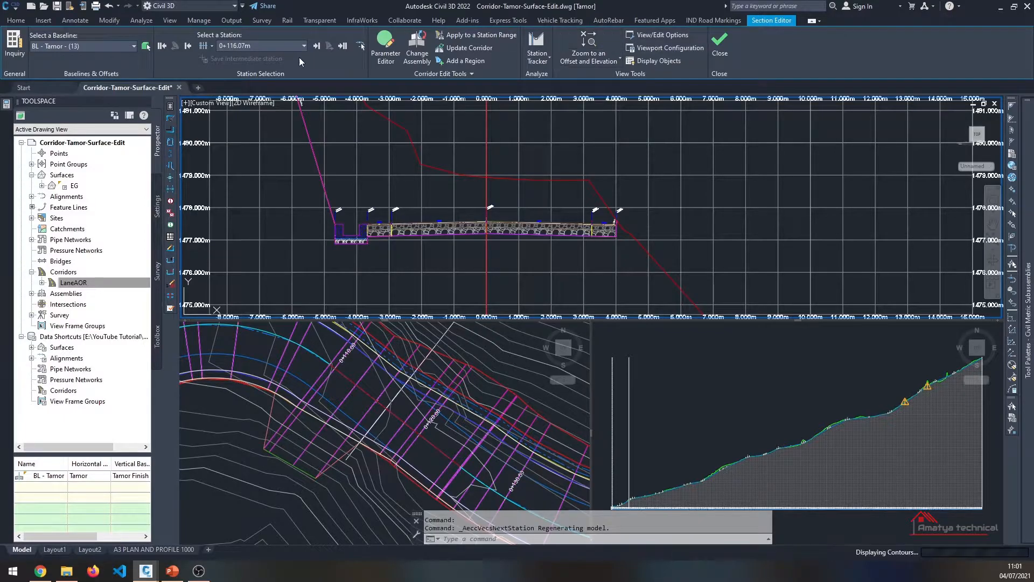
{"action": "left_click", "coordinate": [317, 46]}
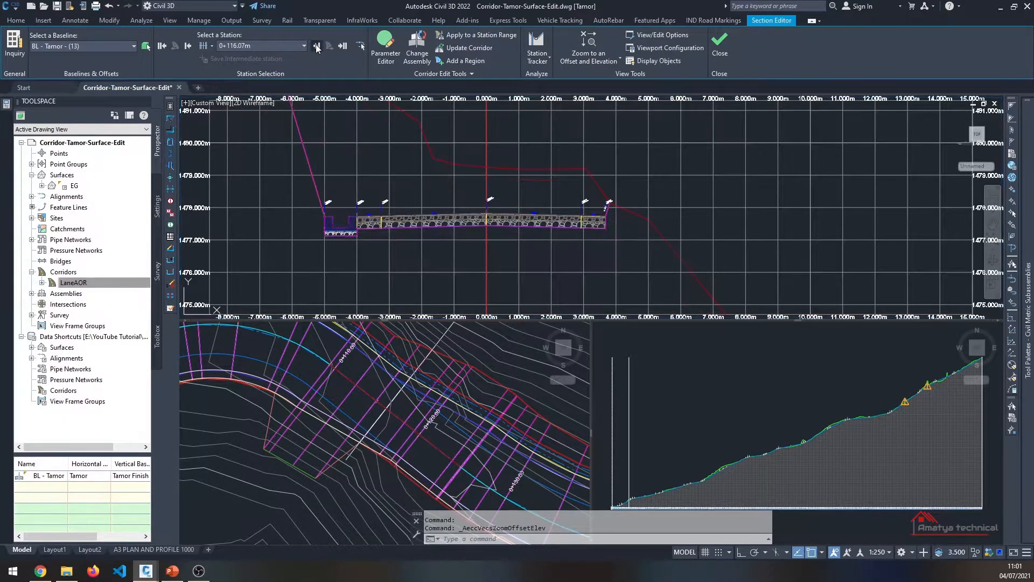
{"action": "left_click", "coordinate": [317, 47]}
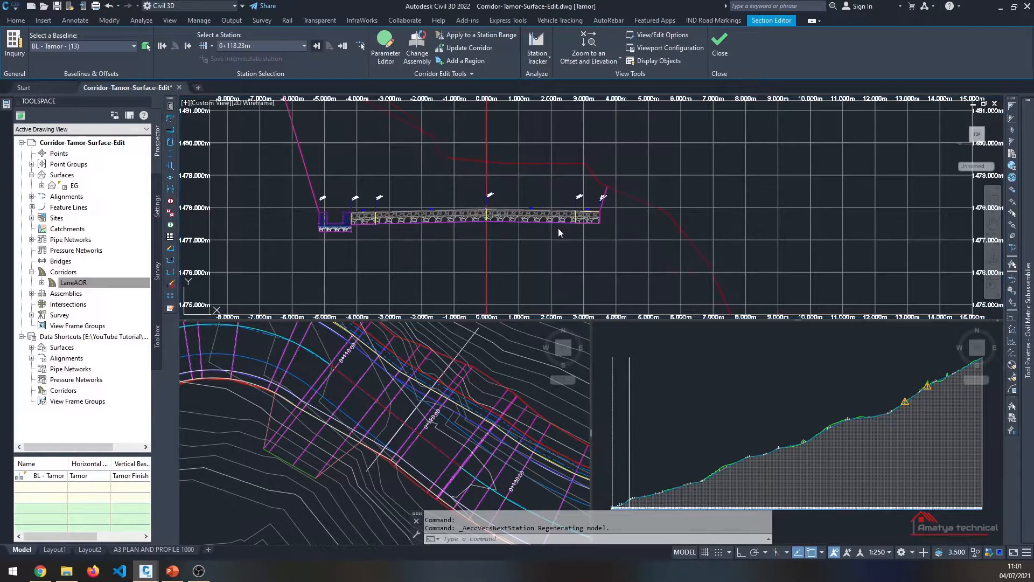
Frame the section at 0+119.41 wider, hold that zoom by offset and elevation, and step back to station 0+116.07
{"action": "middle_click_drag", "start_coordinate": [545, 182], "coordinate": [630, 223]}
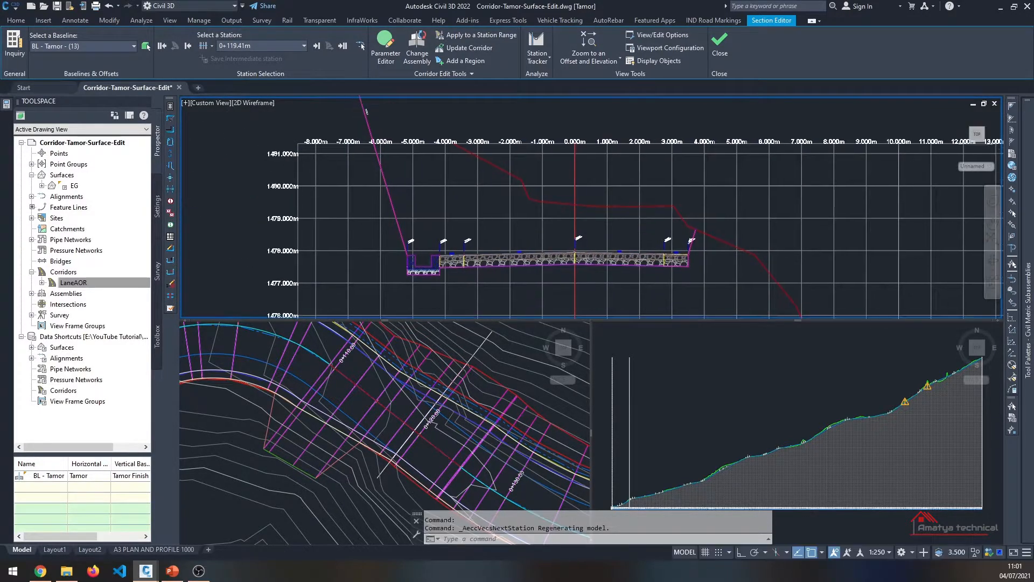
{"action": "scroll", "coordinate": [565, 189], "scroll_direction": "down", "scroll_amount": 2}
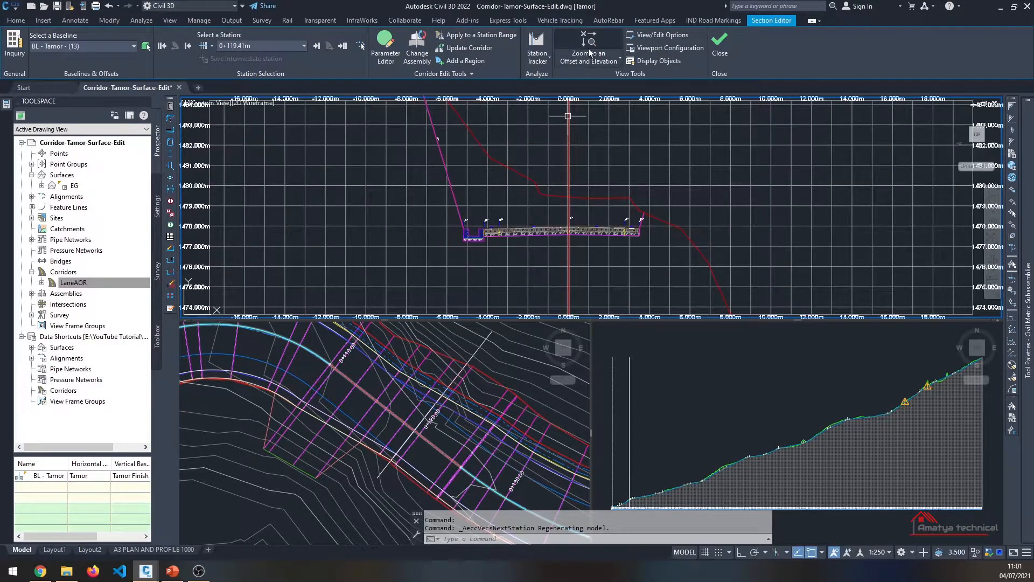
{"action": "left_click", "coordinate": [589, 50]}
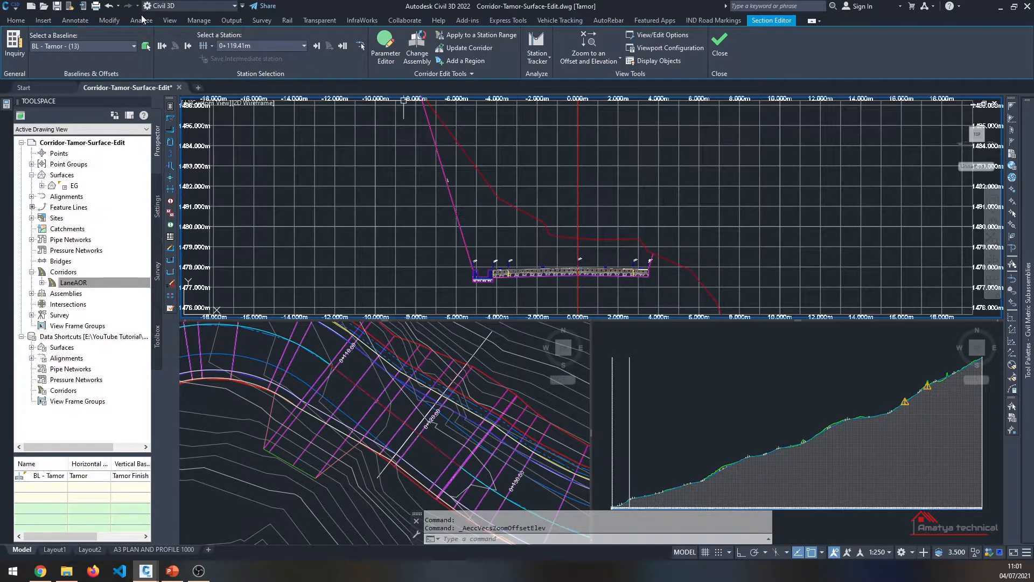
{"action": "left_click", "coordinate": [190, 49]}
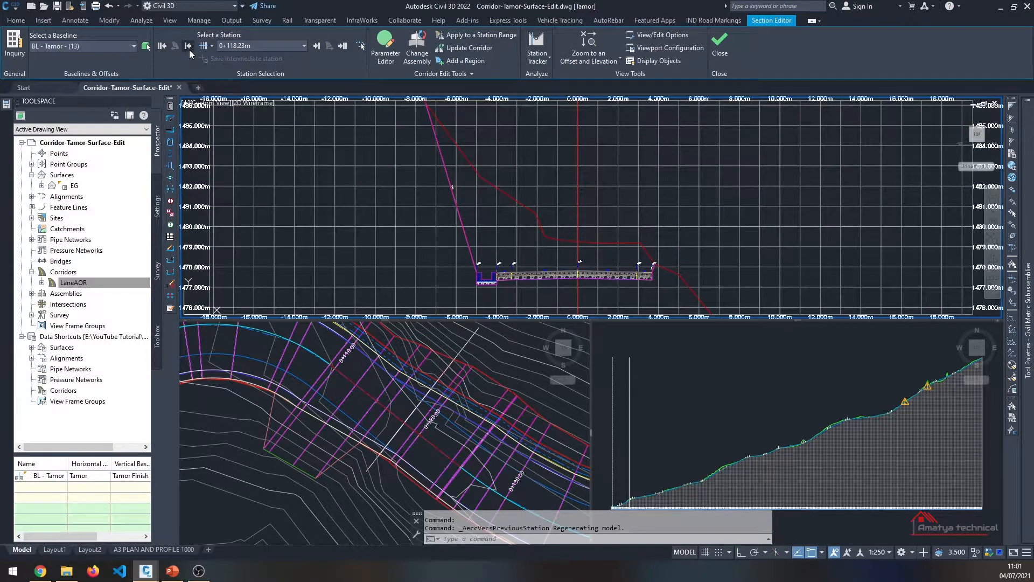
{"action": "left_click", "coordinate": [189, 49]}
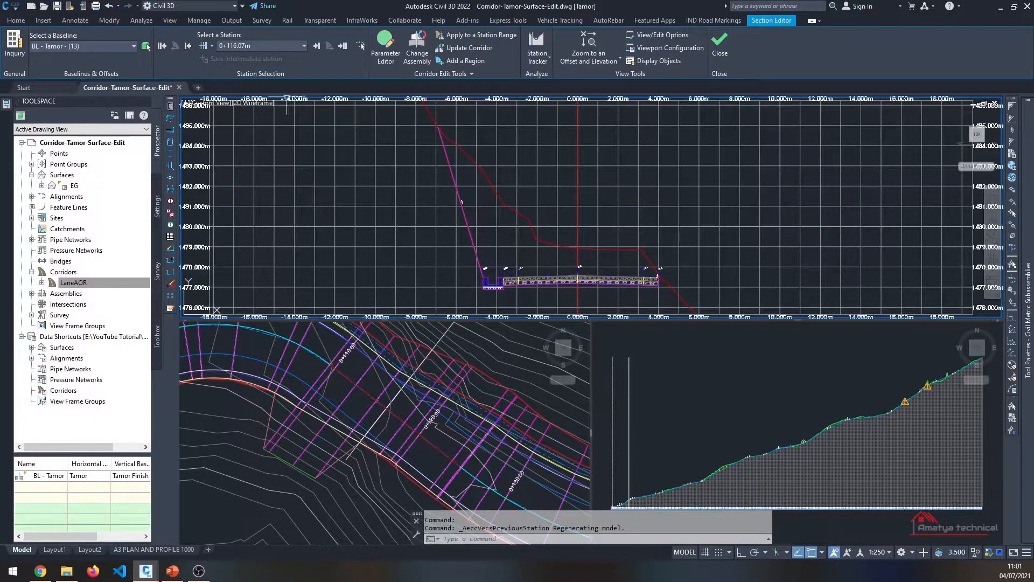
Move the station tracker line along the alignment in plan to station 0+228.90, near the entry to the next curve
{"action": "scroll", "coordinate": [360, 409], "scroll_direction": "down", "scroll_amount": 5}
{"action": "scroll", "coordinate": [384, 456], "scroll_direction": "up", "scroll_amount": 3}
{"action": "scroll", "coordinate": [384, 456], "scroll_direction": "up", "scroll_amount": 2}
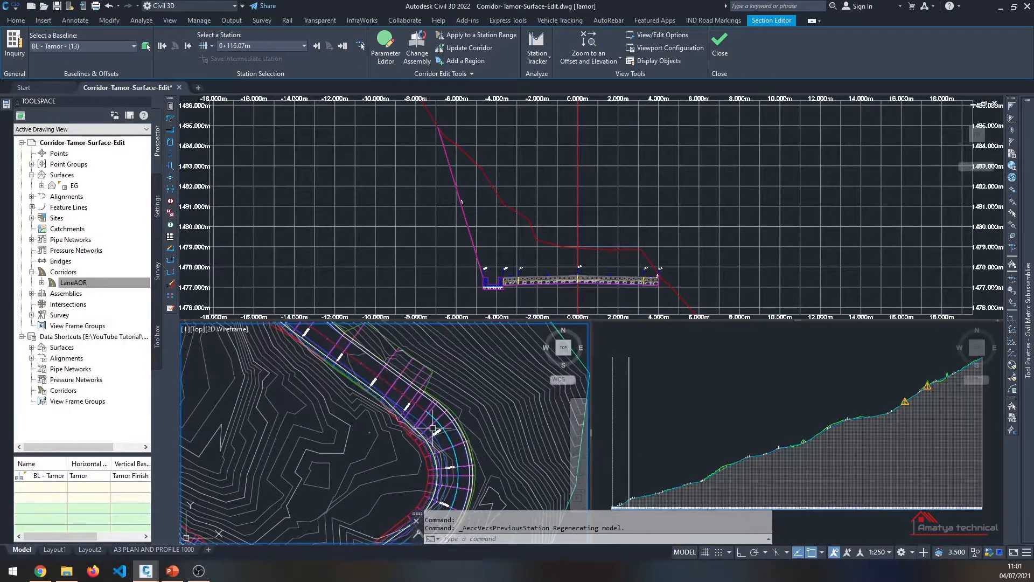
{"action": "scroll", "coordinate": [420, 362], "scroll_direction": "up", "scroll_amount": 1}
{"action": "scroll", "coordinate": [431, 404], "scroll_direction": "down", "scroll_amount": 3}
{"action": "scroll", "coordinate": [322, 425], "scroll_direction": "up", "scroll_amount": 3}
{"action": "scroll", "coordinate": [322, 426], "scroll_direction": "up", "scroll_amount": 2}
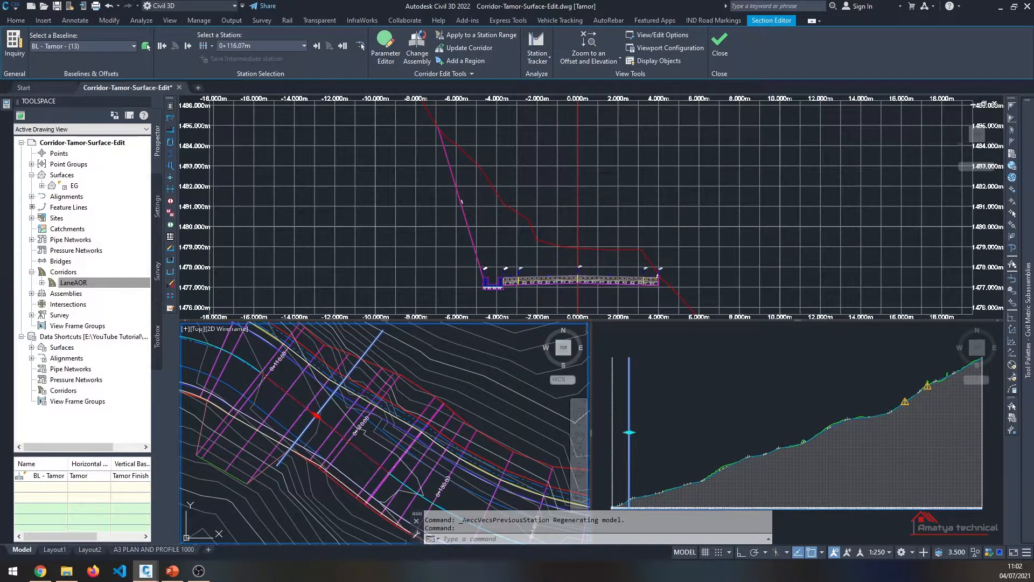
{"action": "left_click", "coordinate": [317, 415]}
{"action": "scroll", "coordinate": [237, 423], "scroll_direction": "down", "scroll_amount": 3}
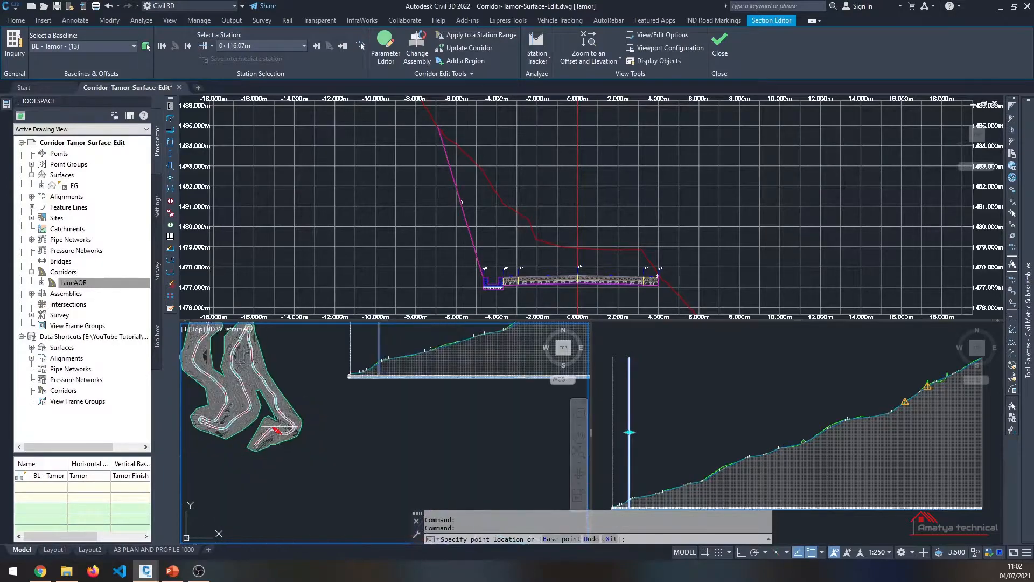
{"action": "scroll", "coordinate": [237, 423], "scroll_direction": "up", "scroll_amount": 3}
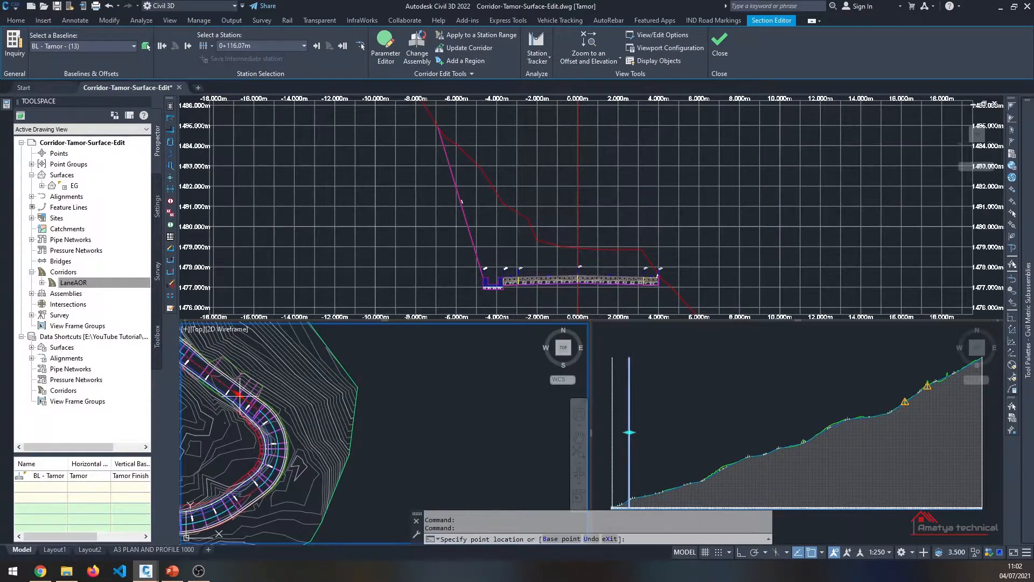
{"action": "scroll", "coordinate": [238, 425], "scroll_direction": "up", "scroll_amount": 2}
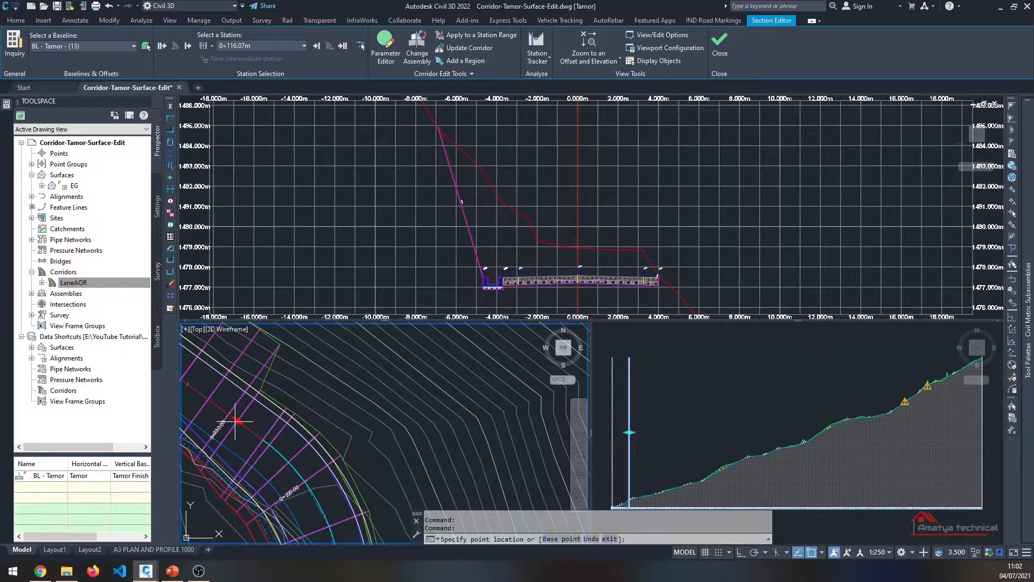
{"action": "left_click", "coordinate": [237, 421]}
Frame the cross section at 0+228.90, hold that zoom by offset and elevation, and advance to station 0+230.00
{"action": "middle_click_drag", "start_coordinate": [542, 202], "coordinate": [526, 309]}
{"action": "left_click", "coordinate": [589, 49]}
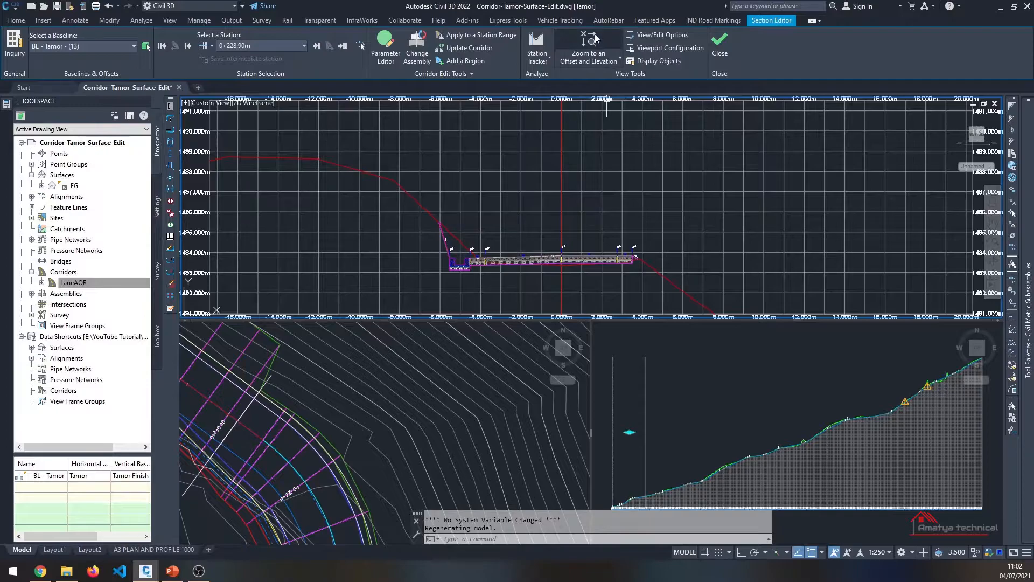
{"action": "left_click", "coordinate": [316, 46]}
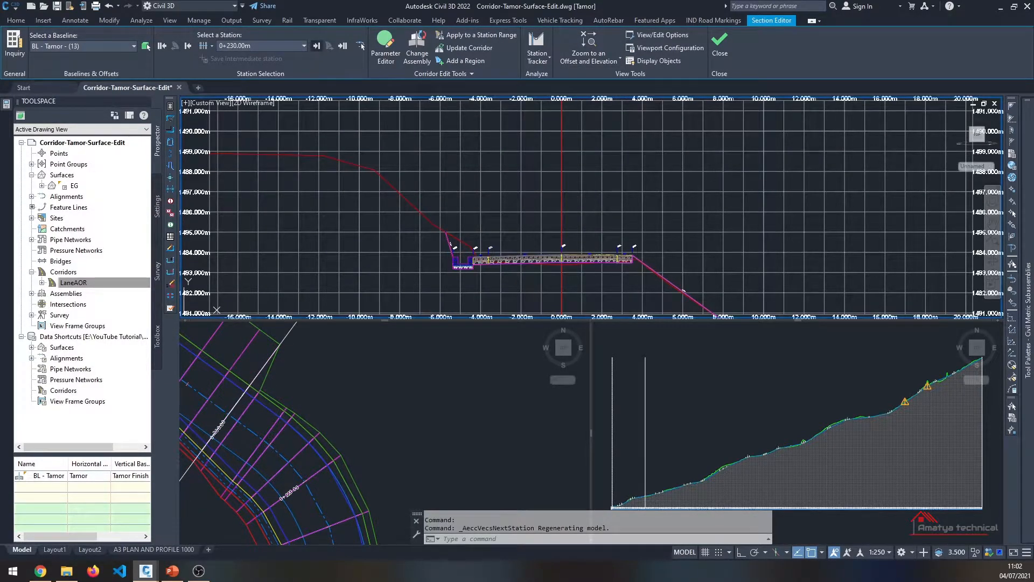
Examine the daylight slope and its slope label closely in the cross section at station 0+230.00
{"action": "scroll", "coordinate": [641, 268], "scroll_direction": "up", "scroll_amount": 3}
{"action": "middle_click_drag", "start_coordinate": [641, 268], "coordinate": [611, 217]}
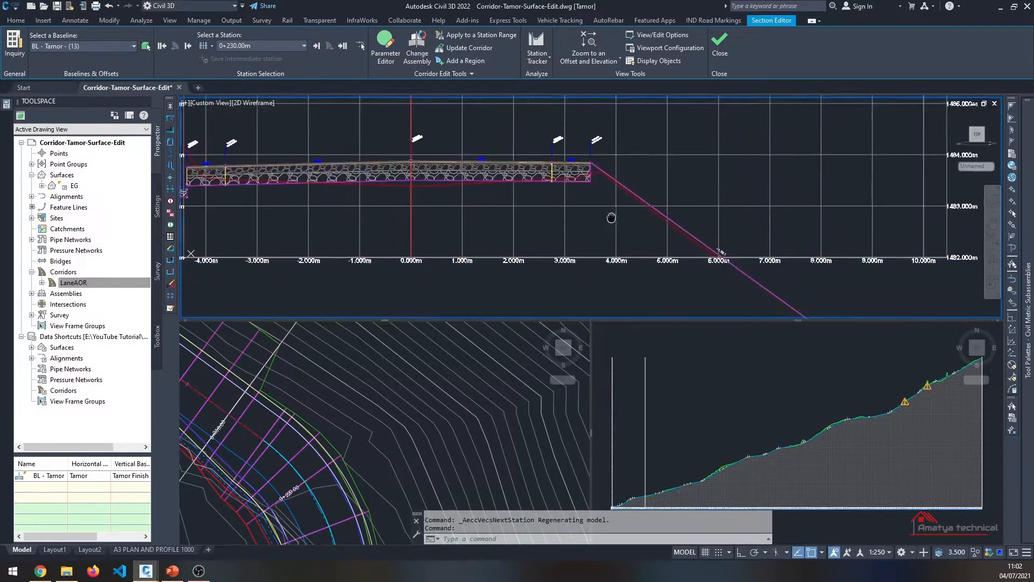
{"action": "scroll", "coordinate": [739, 259], "scroll_direction": "up", "scroll_amount": 2}
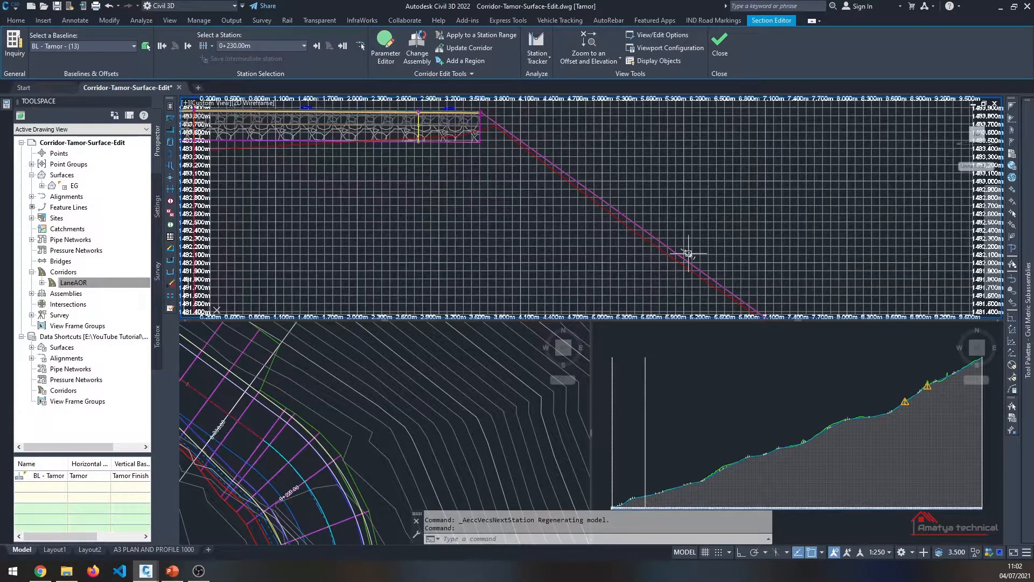
{"action": "scroll", "coordinate": [688, 253], "scroll_direction": "up", "scroll_amount": 2}
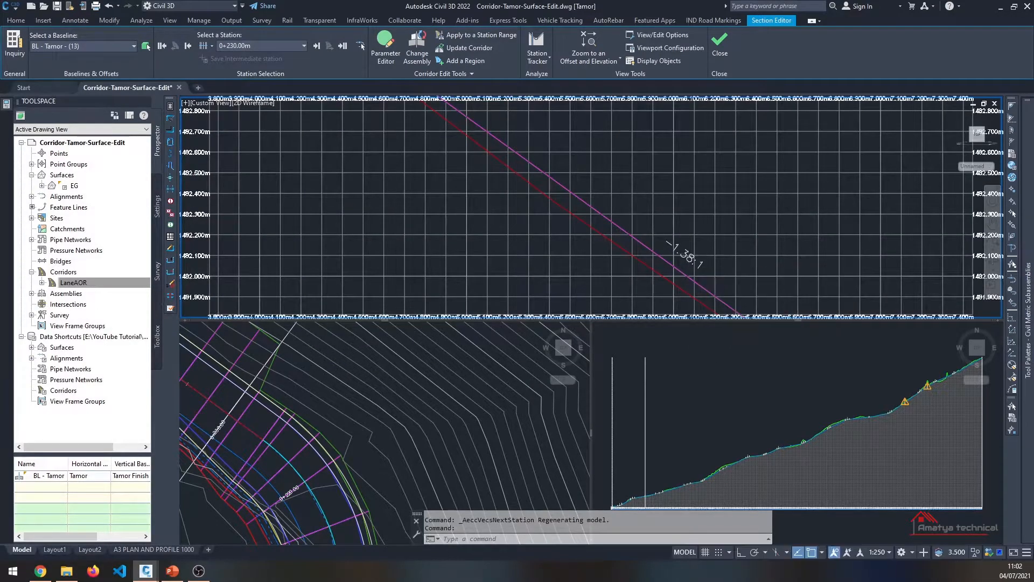
{"action": "scroll", "coordinate": [684, 250], "scroll_direction": "down", "scroll_amount": 5}
{"action": "scroll", "coordinate": [666, 245], "scroll_direction": "down", "scroll_amount": 6}
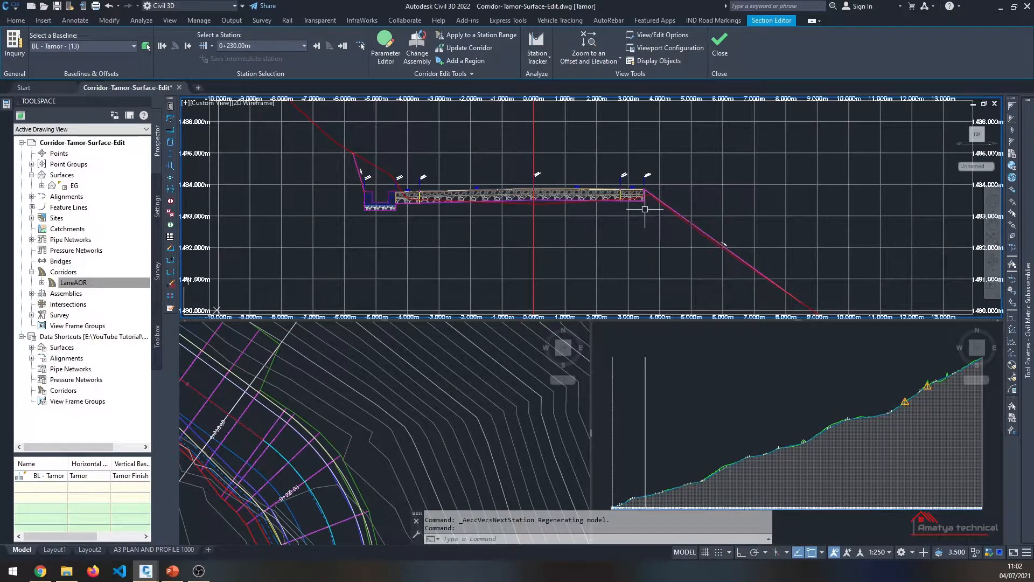
Inspect the corridor in plan around station 0+230.00 and advance the Section Editor to station 0+232.47
{"action": "left_click", "coordinate": [322, 419]}
{"action": "scroll", "coordinate": [322, 418], "scroll_direction": "down", "scroll_amount": 5}
{"action": "middle_click_drag", "start_coordinate": [305, 391], "coordinate": [375, 449]}
{"action": "scroll", "coordinate": [331, 450], "scroll_direction": "up", "scroll_amount": 3}
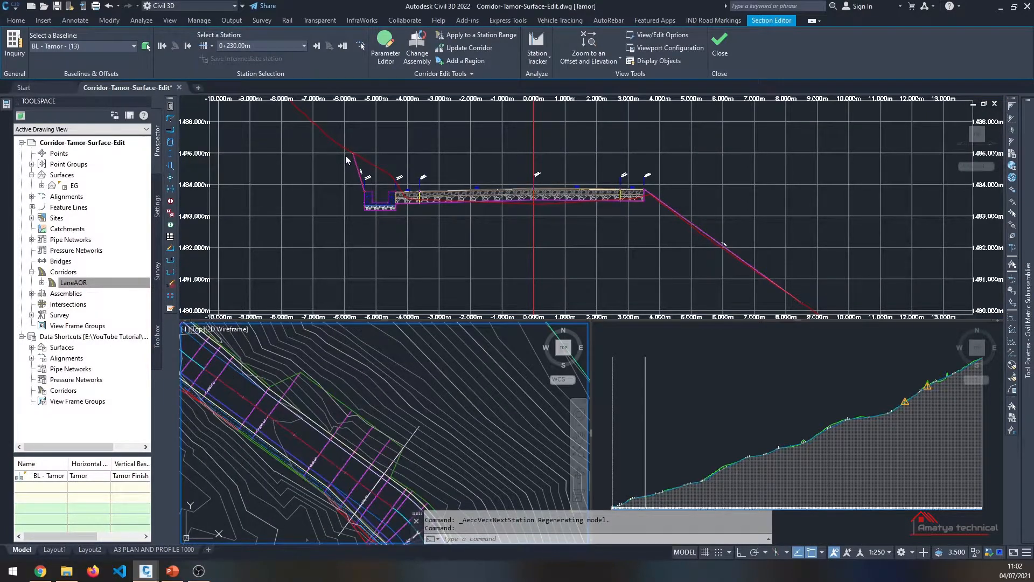
{"action": "left_click", "coordinate": [318, 45]}
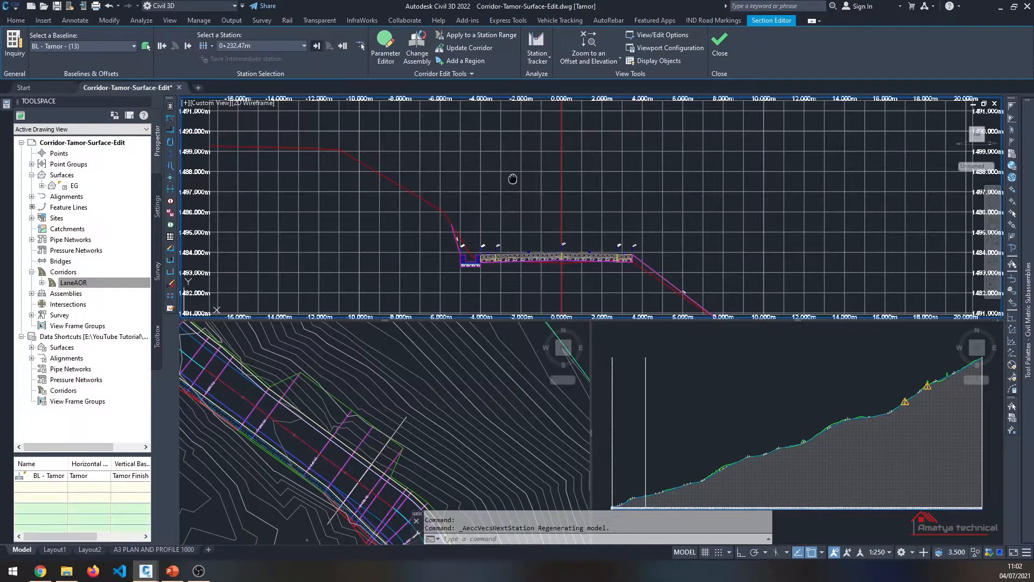
Reframe the section at 0+232.47, hold that zoom by offset and elevation, and review the stations forward to 0+252.53
{"action": "middle_click_drag", "start_coordinate": [512, 179], "coordinate": [505, 123]}
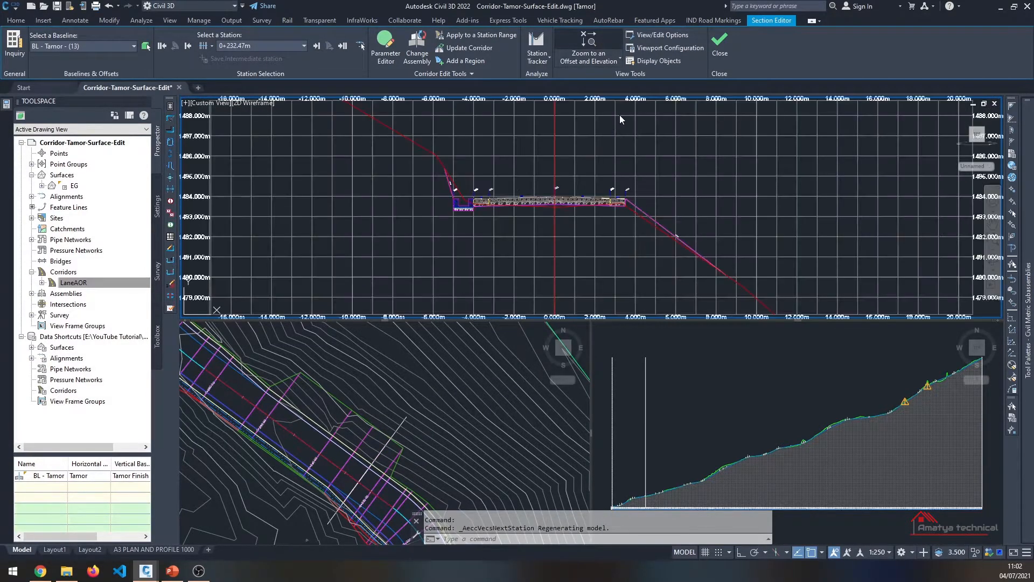
{"action": "left_click", "coordinate": [589, 49]}
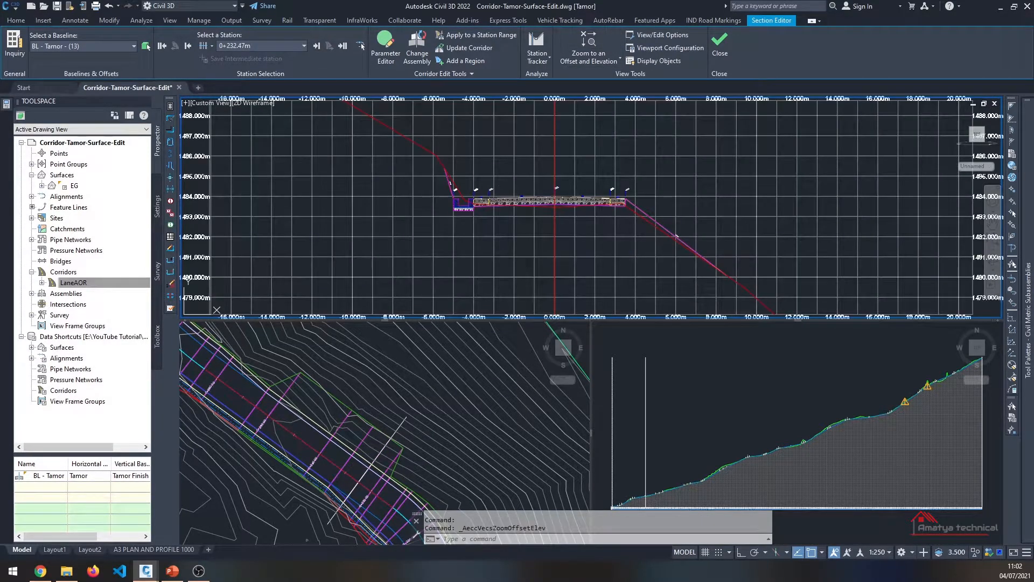
{"action": "left_click", "coordinate": [318, 46]}
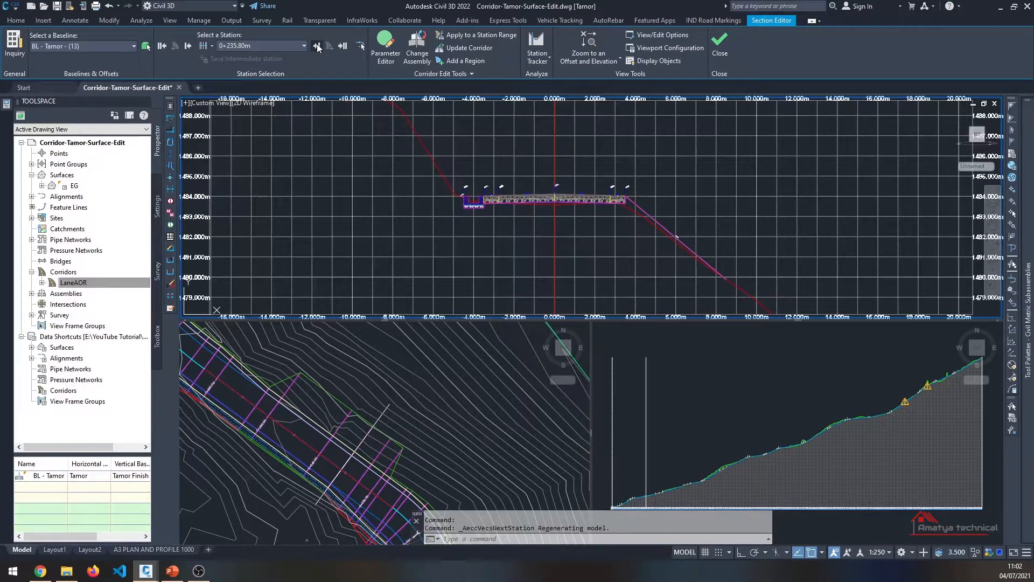
{"action": "left_click", "coordinate": [319, 46]}
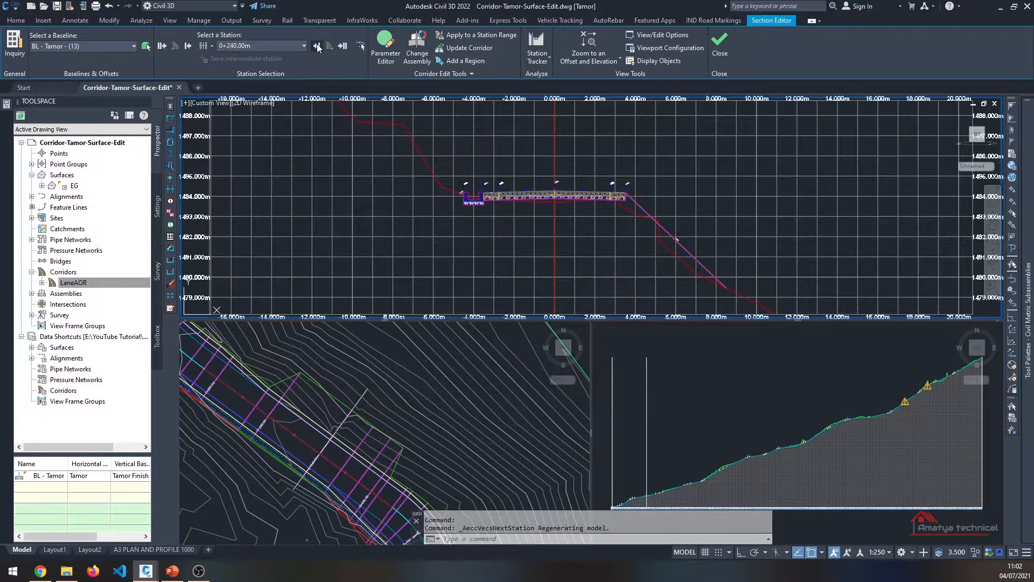
{"action": "left_click", "coordinate": [318, 46]}
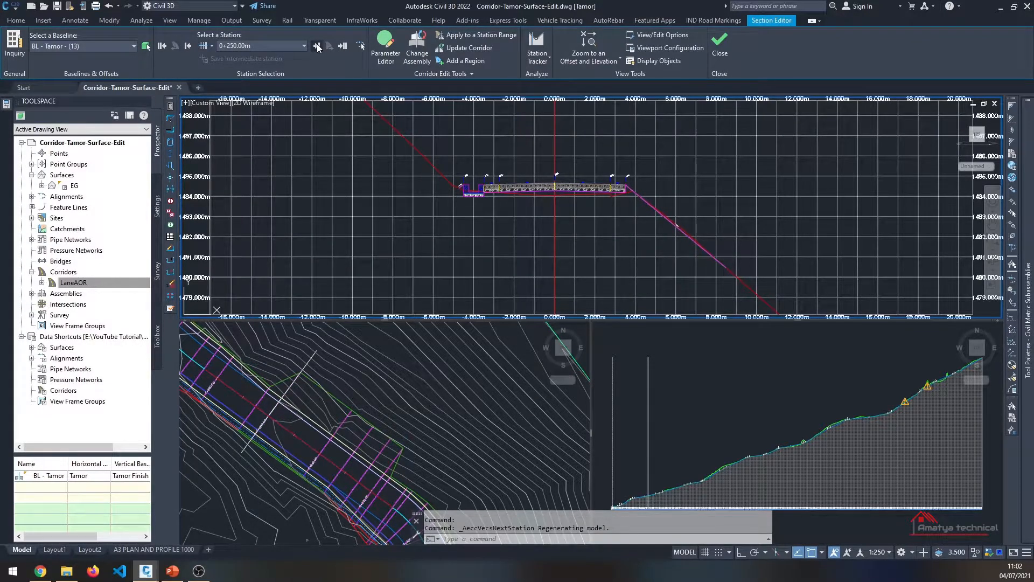
{"action": "left_click", "coordinate": [319, 46]}
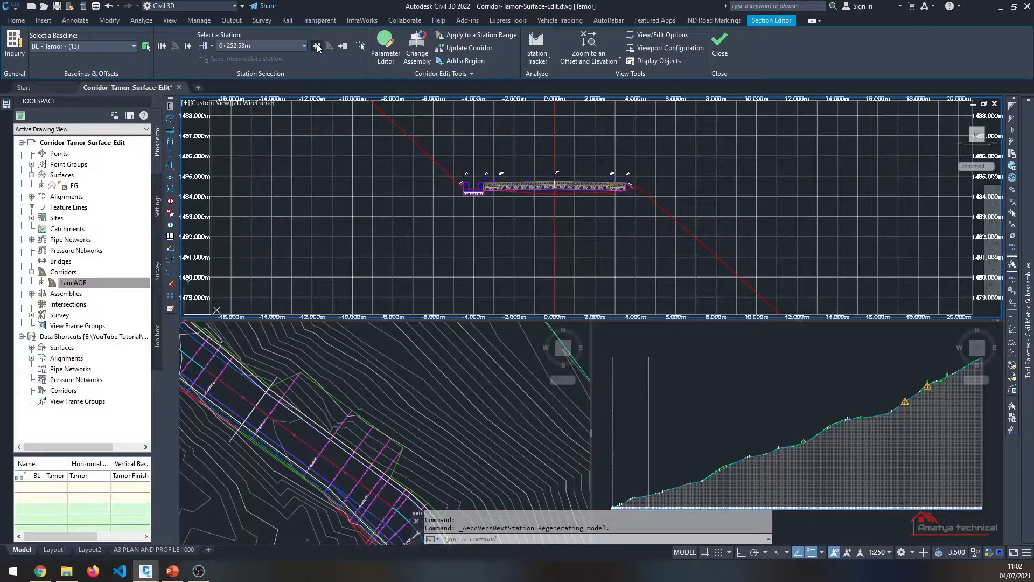
Move the section station marker in plan to station 0+230.00 and step back to the section at 0+228.90
{"action": "left_click", "coordinate": [235, 439]}
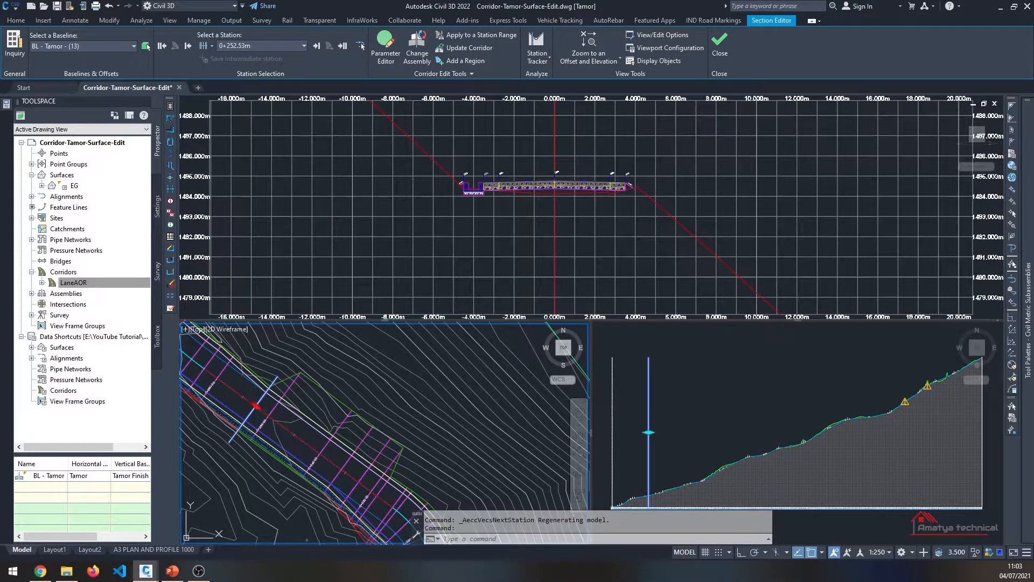
{"action": "left_click", "coordinate": [256, 405]}
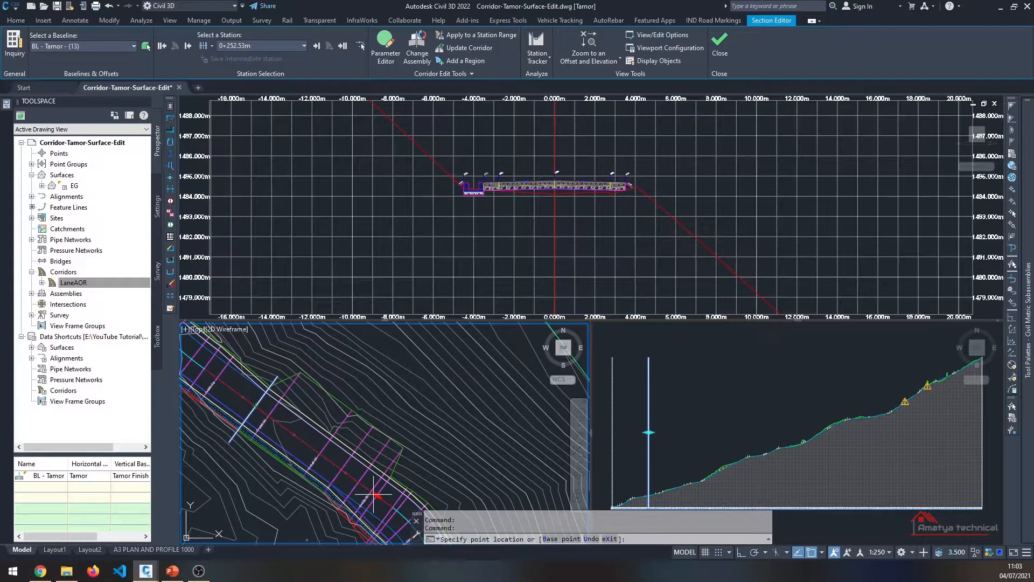
{"action": "key", "text": "Escape"}
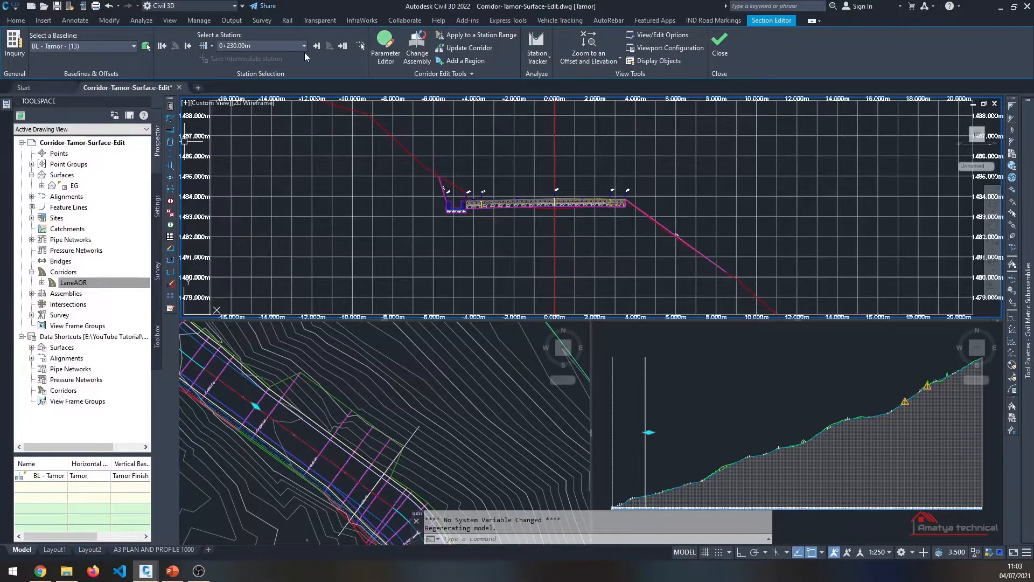
{"action": "left_click", "coordinate": [185, 42]}
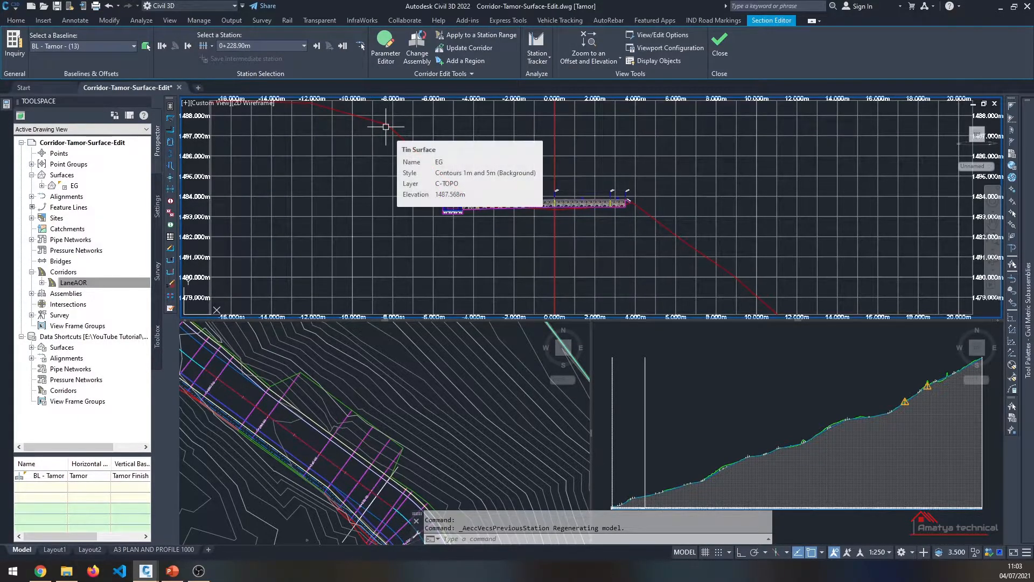
Close the Section Editor and open the LaneAOR corridor's properties at its baseline and region parameters
{"action": "left_click", "coordinate": [721, 43]}
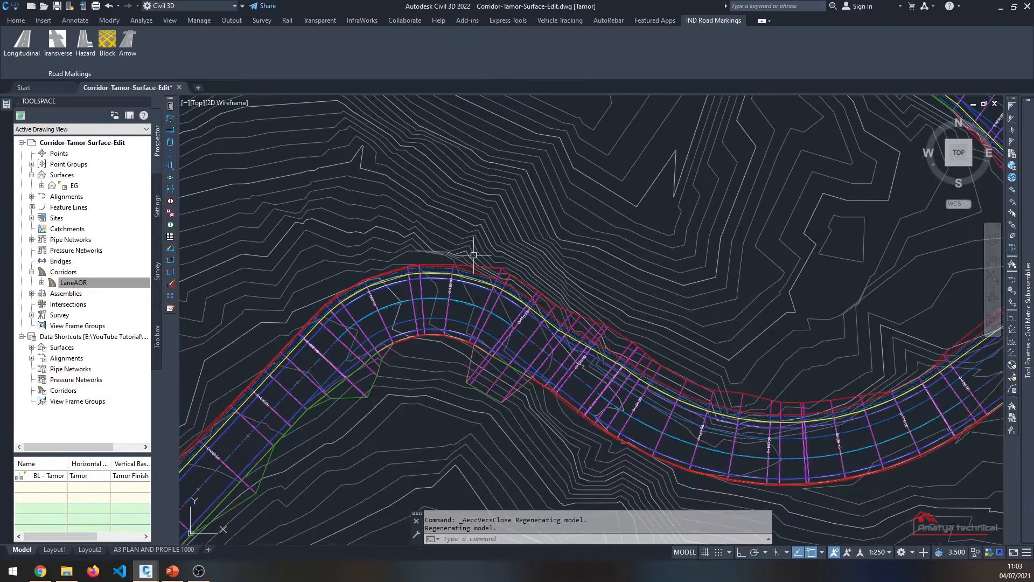
{"action": "scroll", "coordinate": [474, 255], "scroll_direction": "down", "scroll_amount": 13}
{"action": "scroll", "coordinate": [463, 252], "scroll_direction": "up", "scroll_amount": 8}
{"action": "middle_click_drag", "start_coordinate": [464, 252], "coordinate": [438, 266]}
{"action": "scroll", "coordinate": [532, 273], "scroll_direction": "up", "scroll_amount": 2}
{"action": "scroll", "coordinate": [486, 359], "scroll_direction": "up", "scroll_amount": 4}
{"action": "scroll", "coordinate": [460, 366], "scroll_direction": "down", "scroll_amount": 4}
{"action": "scroll", "coordinate": [451, 371], "scroll_direction": "up", "scroll_amount": 2}
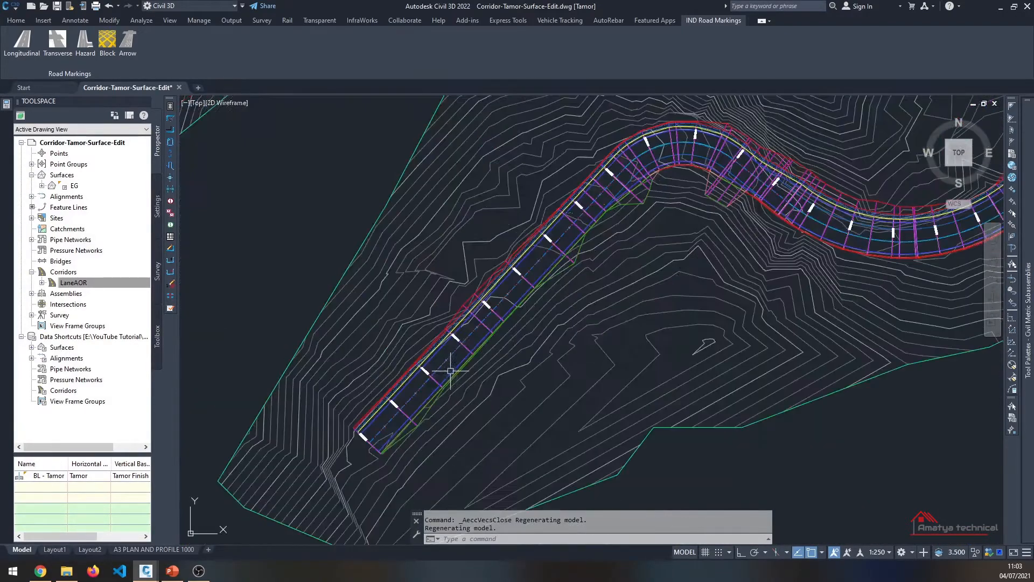
{"action": "scroll", "coordinate": [450, 371], "scroll_direction": "up", "scroll_amount": 2}
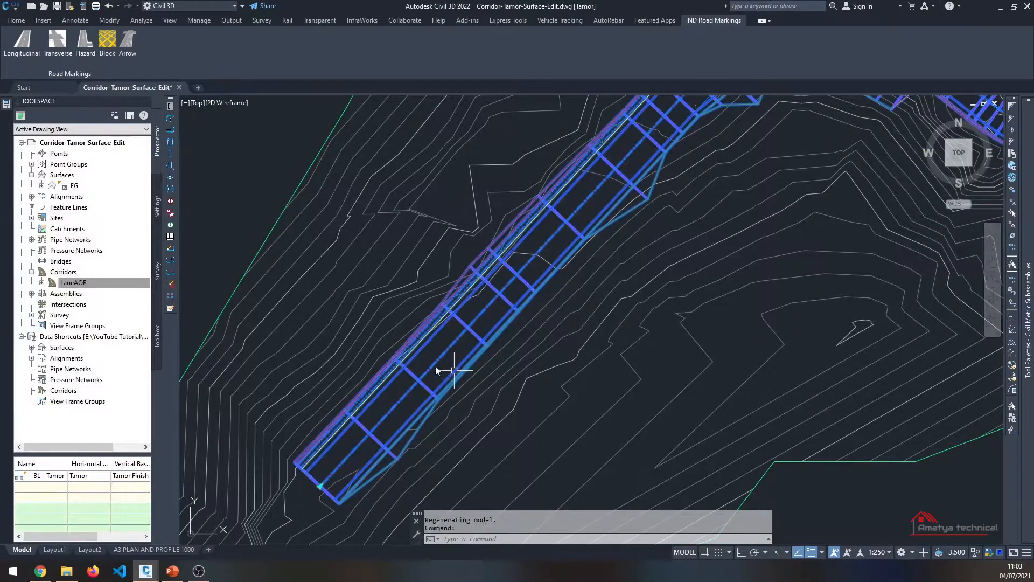
{"action": "left_click", "coordinate": [454, 370]}
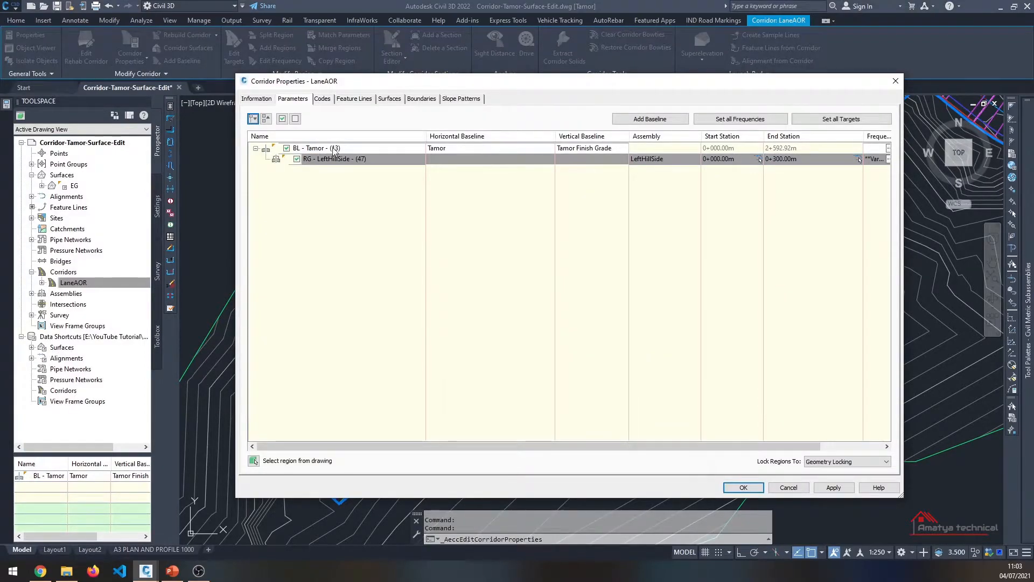
Rename the corridor's Tamor baseline as BL - Tamor -1
{"action": "left_click", "coordinate": [354, 149]}
{"action": "left_click", "coordinate": [353, 149]}
{"action": "left_click", "coordinate": [353, 149]}
{"action": "key", "text": "BackSpace"}
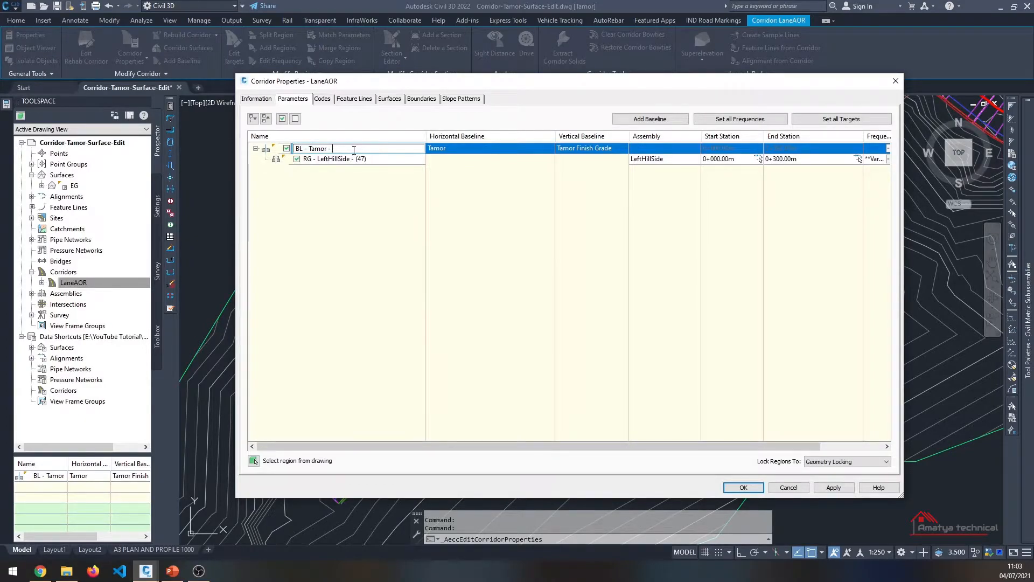
{"action": "left_click", "coordinate": [377, 160]}
{"action": "left_click", "coordinate": [356, 148]}
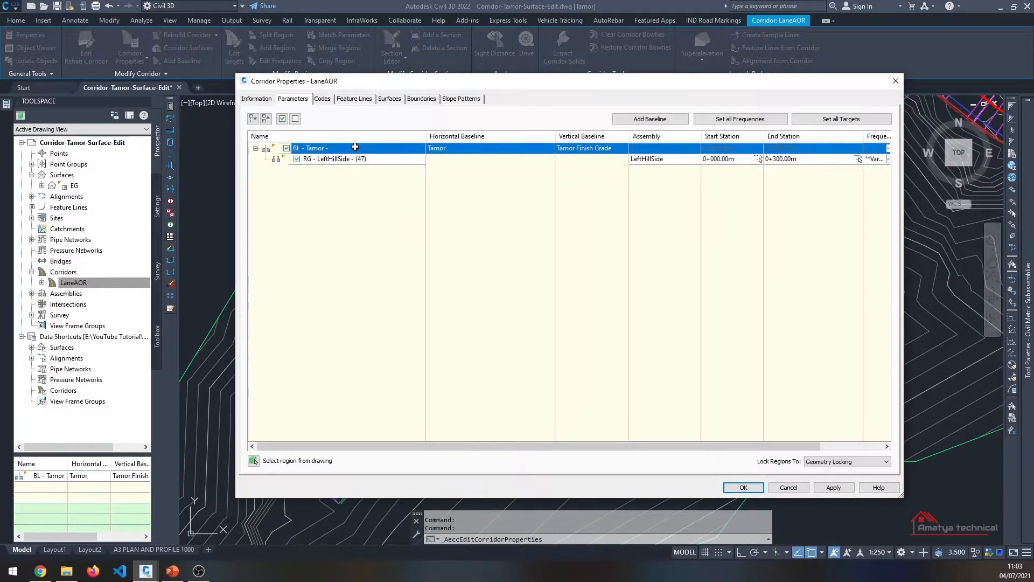
{"action": "left_click", "coordinate": [355, 148]}
{"action": "type", "text": "1"}
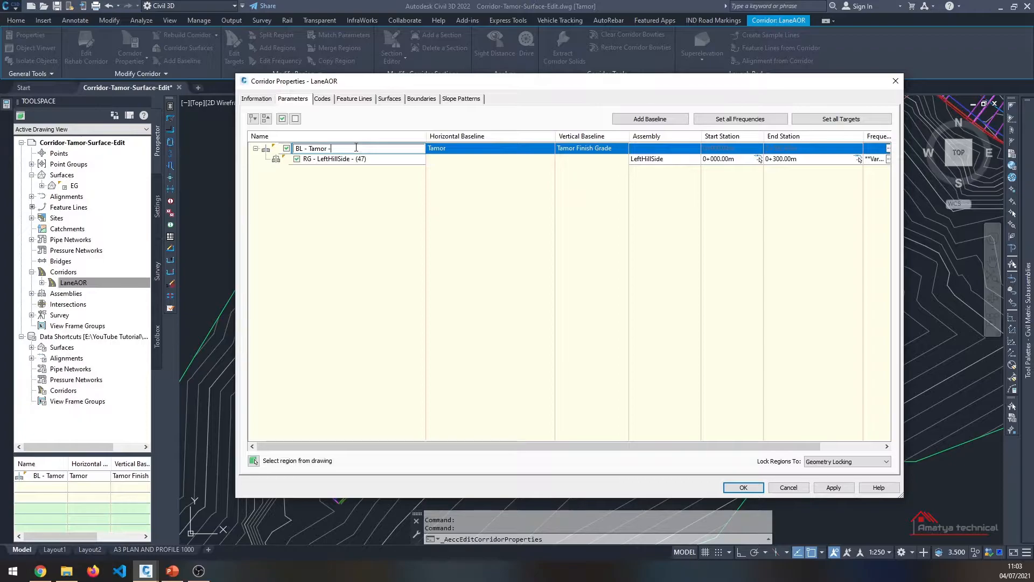
{"action": "key", "text": "Return"}
Rename the LeftHillSide region under the Tamor baseline as RG - LeftHillSide - 1
{"action": "left_click", "coordinate": [380, 161]}
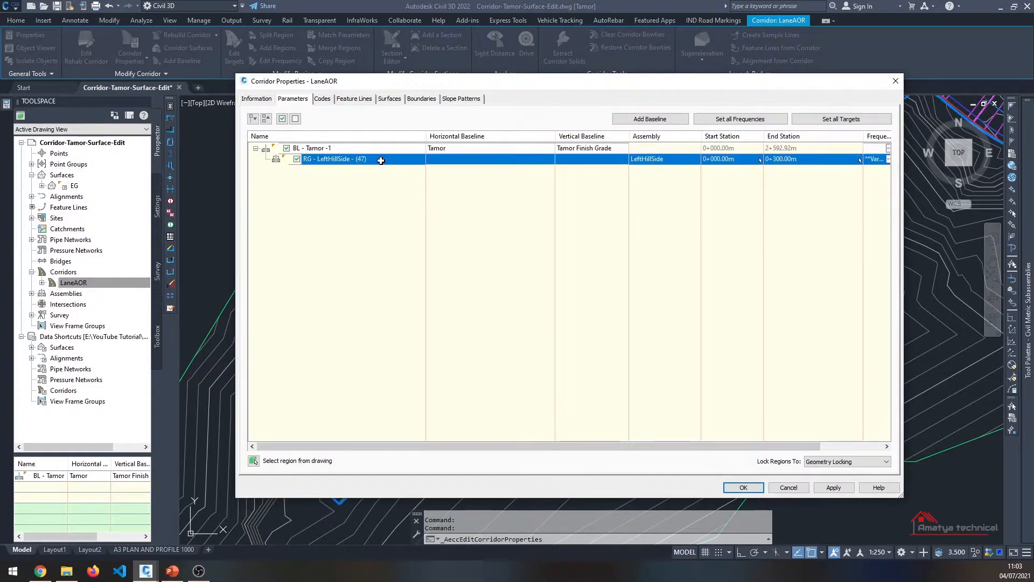
{"action": "left_click", "coordinate": [381, 160]}
{"action": "key", "text": "BackSpace"}
{"action": "key", "text": "BackSpace"}
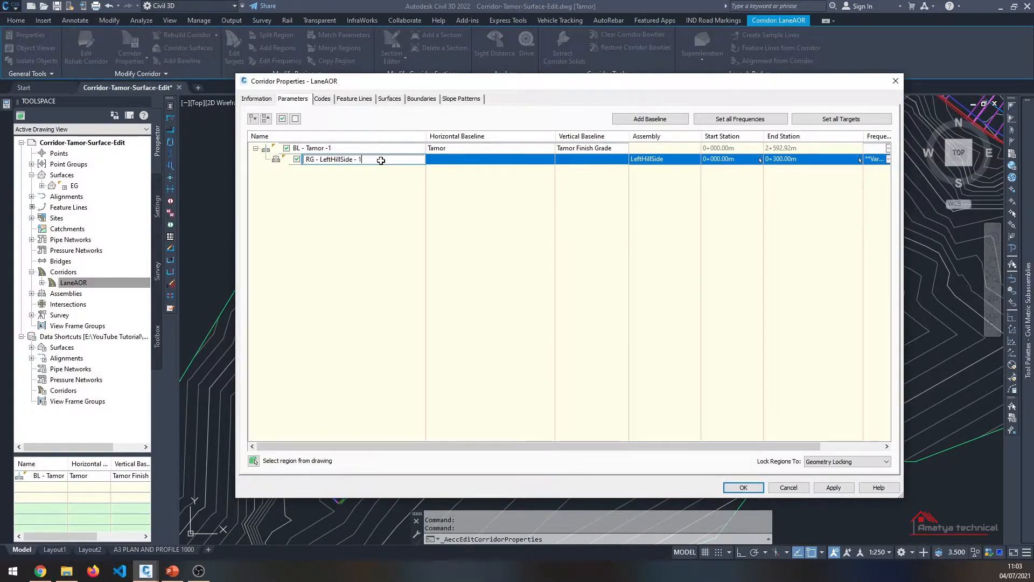
{"action": "type", "text": "1"}
{"action": "key", "text": "Return"}
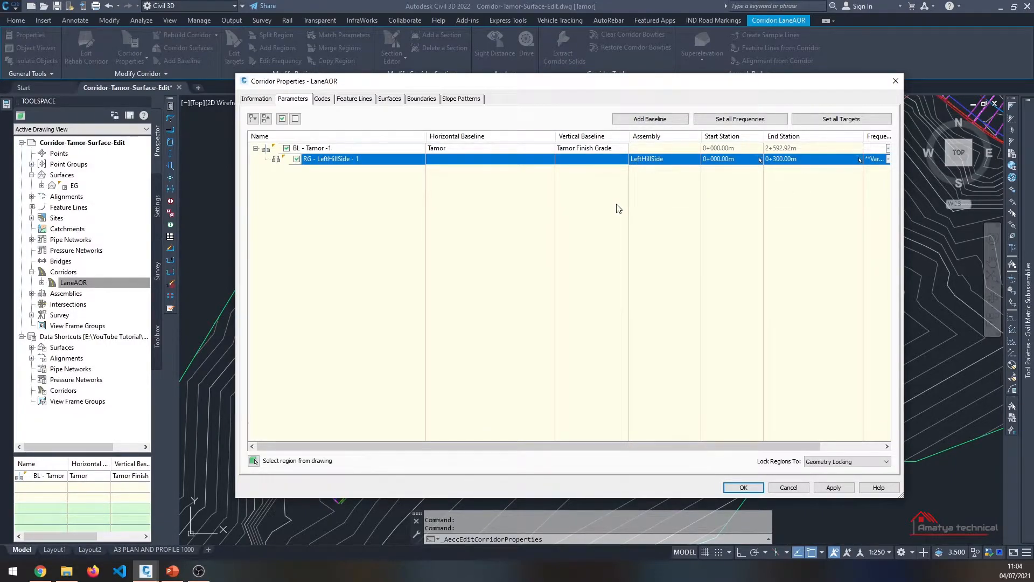
Split the LeftHillSide corridor region at about station 0+116
{"action": "right_click", "coordinate": [324, 156]}
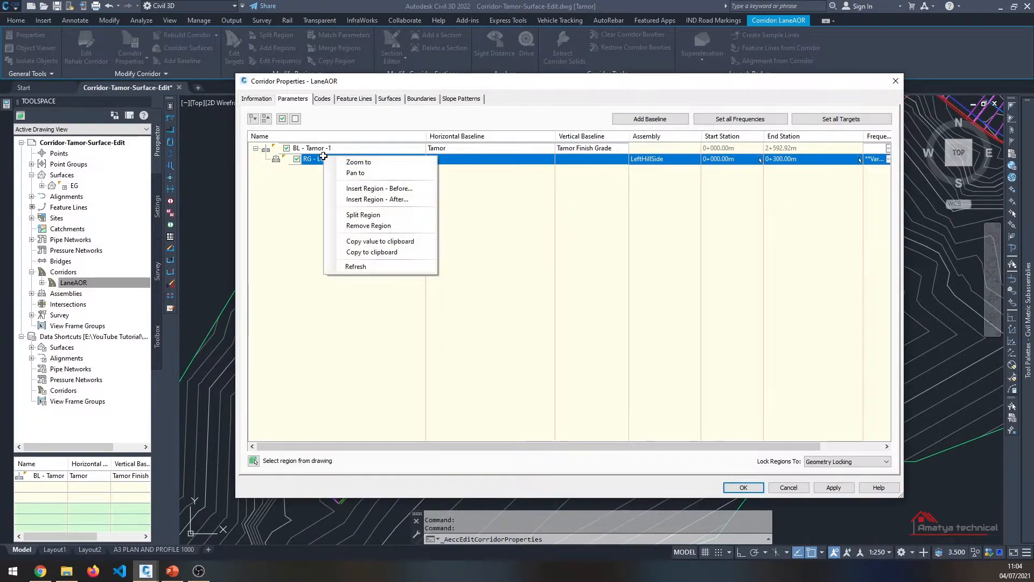
{"action": "left_click", "coordinate": [383, 215]}
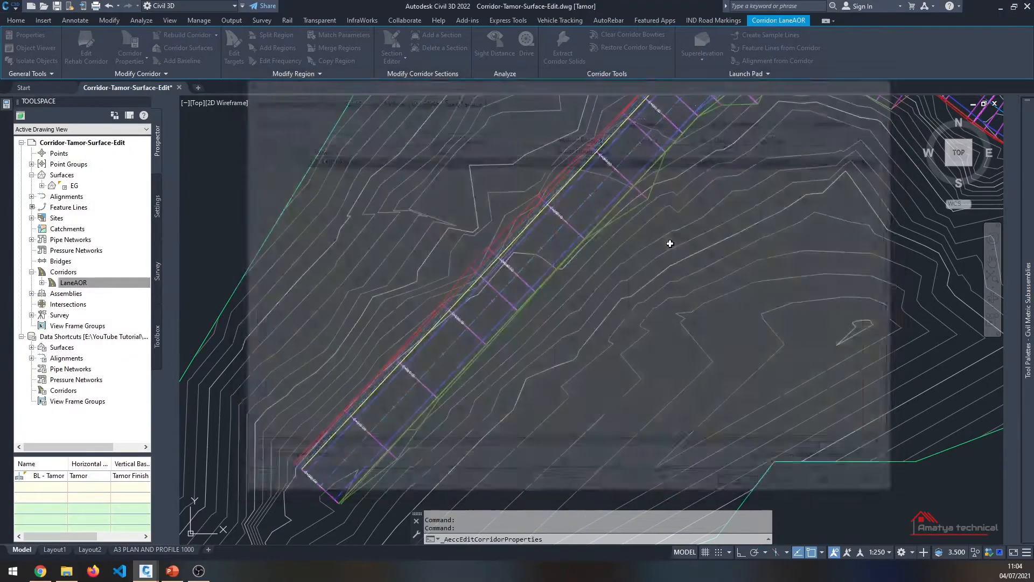
{"action": "scroll", "coordinate": [456, 371], "scroll_direction": "down", "scroll_amount": 3}
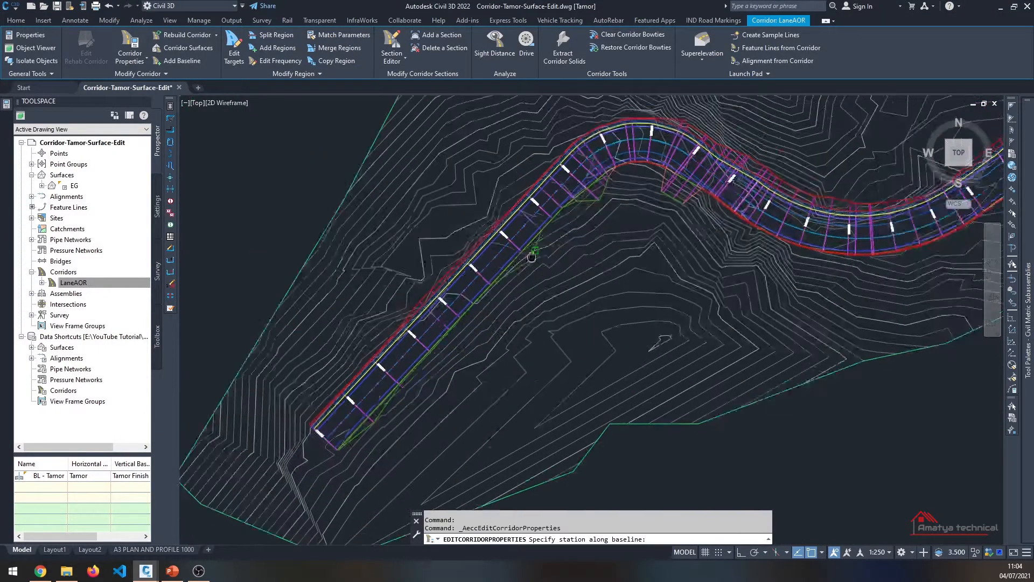
{"action": "scroll", "coordinate": [485, 270], "scroll_direction": "up", "scroll_amount": 6}
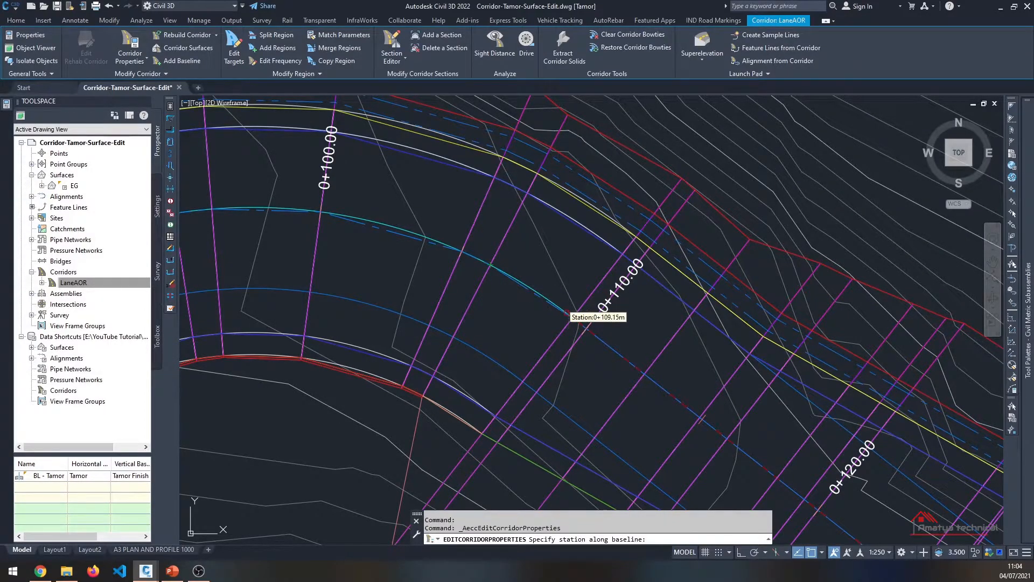
{"action": "scroll", "coordinate": [457, 251], "scroll_direction": "down", "scroll_amount": 2}
{"action": "scroll", "coordinate": [459, 252], "scroll_direction": "down", "scroll_amount": 2}
{"action": "scroll", "coordinate": [572, 322], "scroll_direction": "up", "scroll_amount": 2}
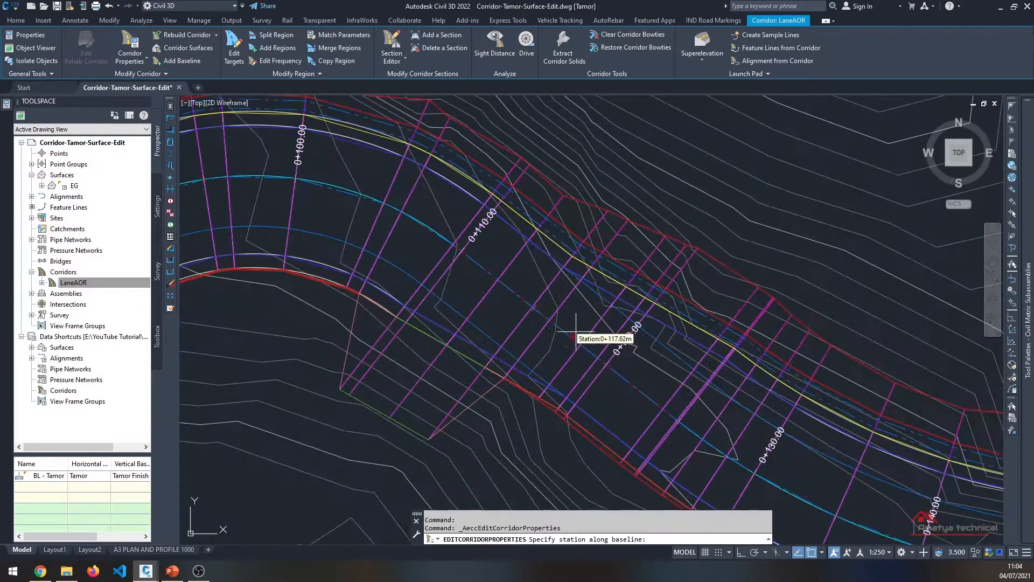
{"action": "left_click", "coordinate": [548, 319]}
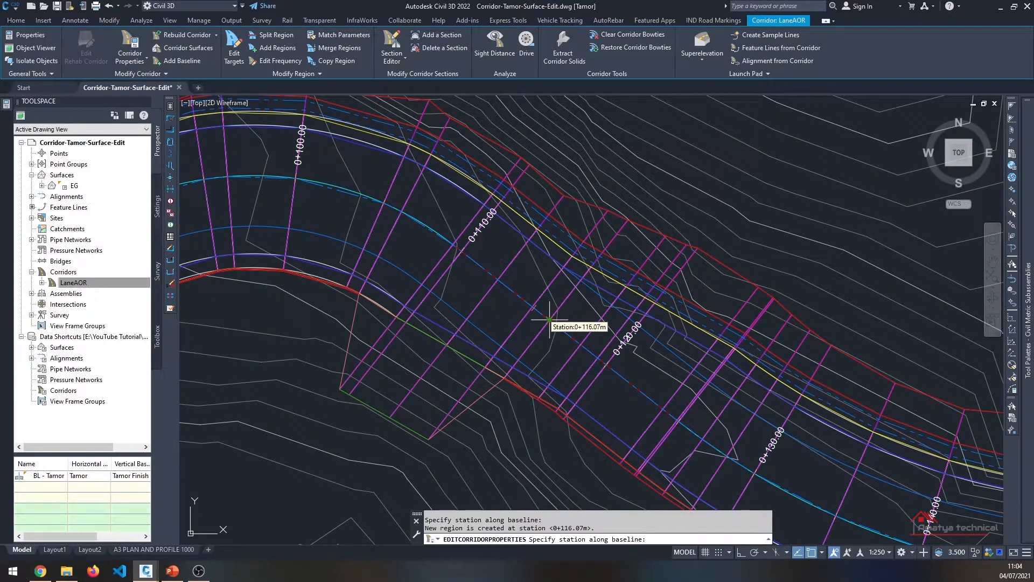
{"action": "key", "text": "Return"}
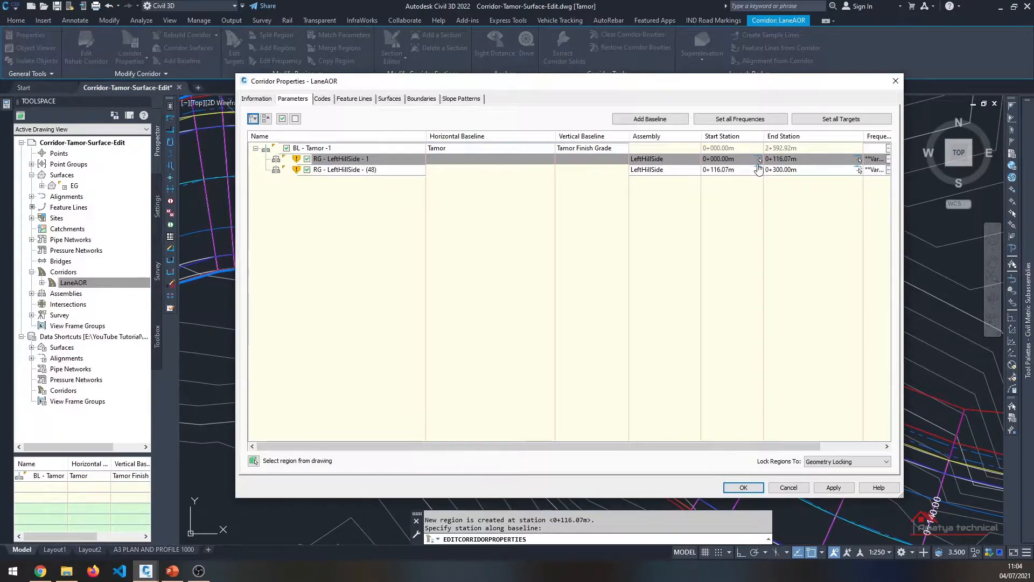
Set the first region's end station and the second region's start station to 110 m
{"action": "left_click", "coordinate": [806, 158]}
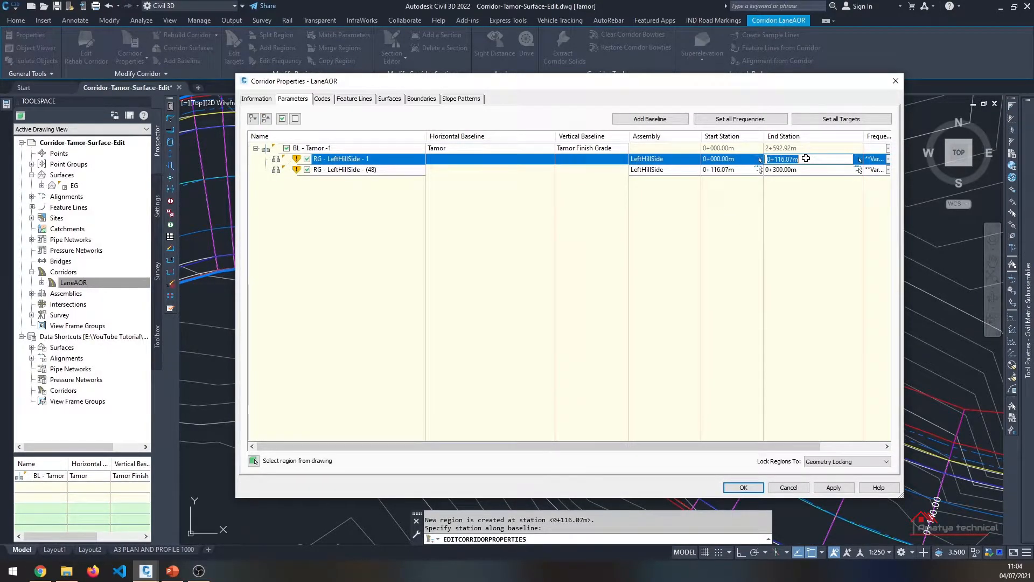
{"action": "type", "text": "110"}
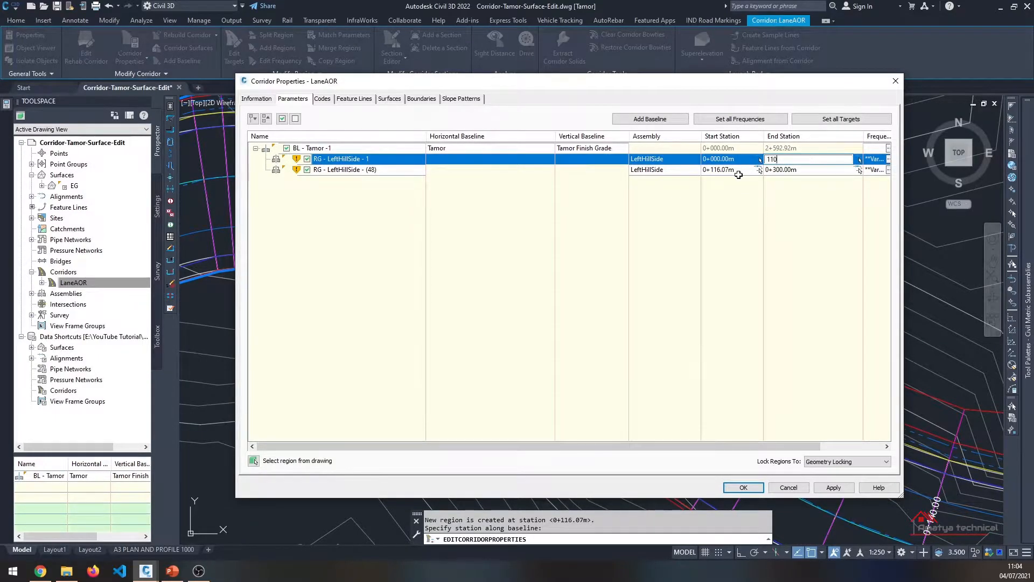
{"action": "left_click", "coordinate": [738, 172]}
{"action": "type", "text": "110"}
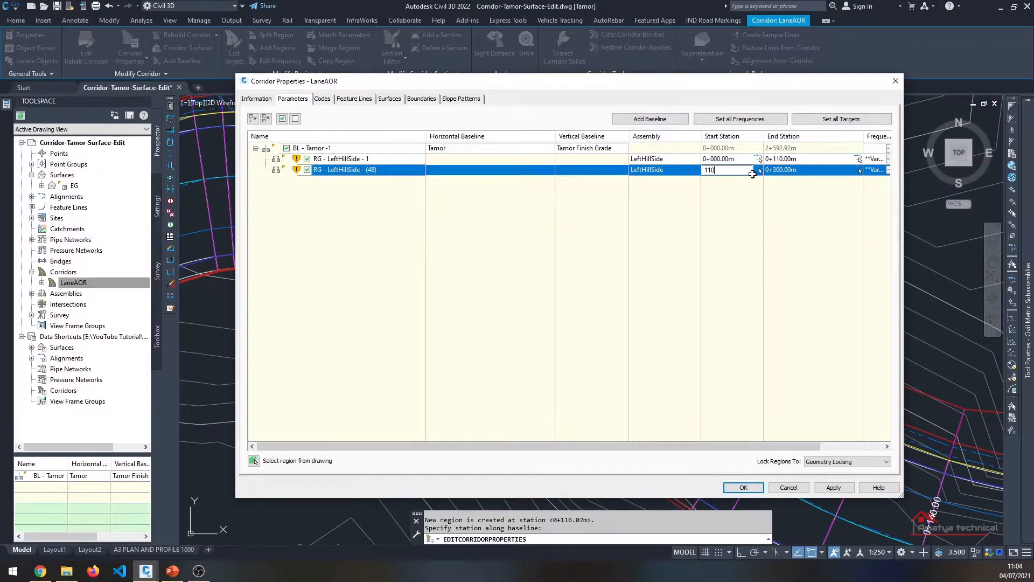
Set the second region's end station to 115 m
{"action": "left_click", "coordinate": [821, 169]}
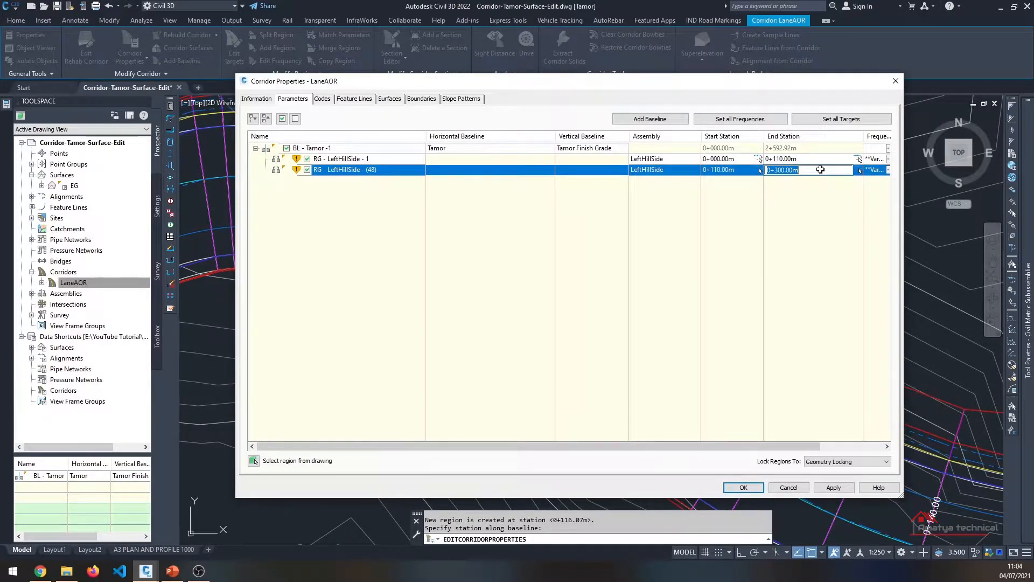
{"action": "type", "text": "115"}
{"action": "key", "text": "Return"}
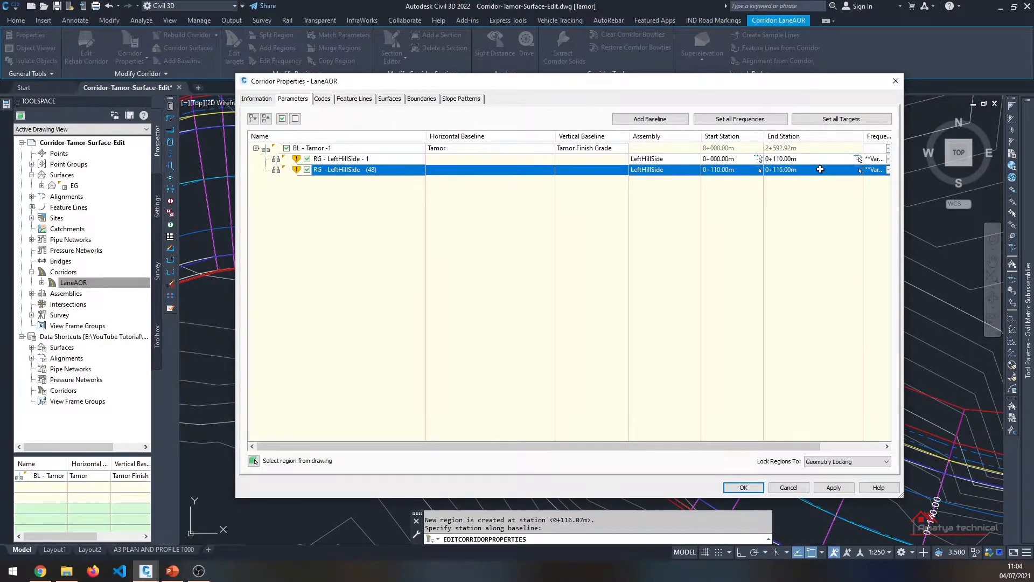
{"action": "right_click", "coordinate": [346, 171]}
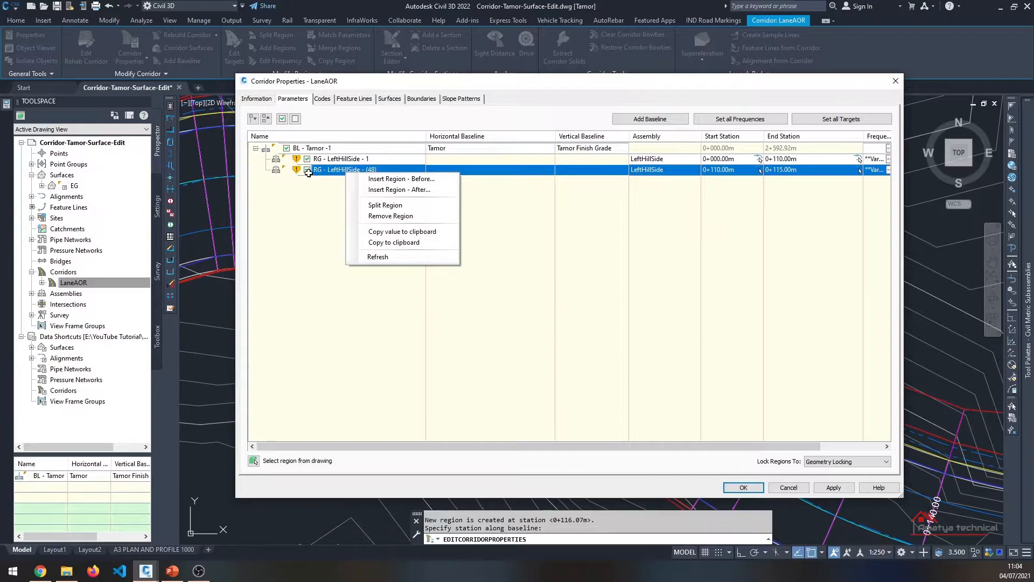
{"action": "left_click", "coordinate": [323, 170]}
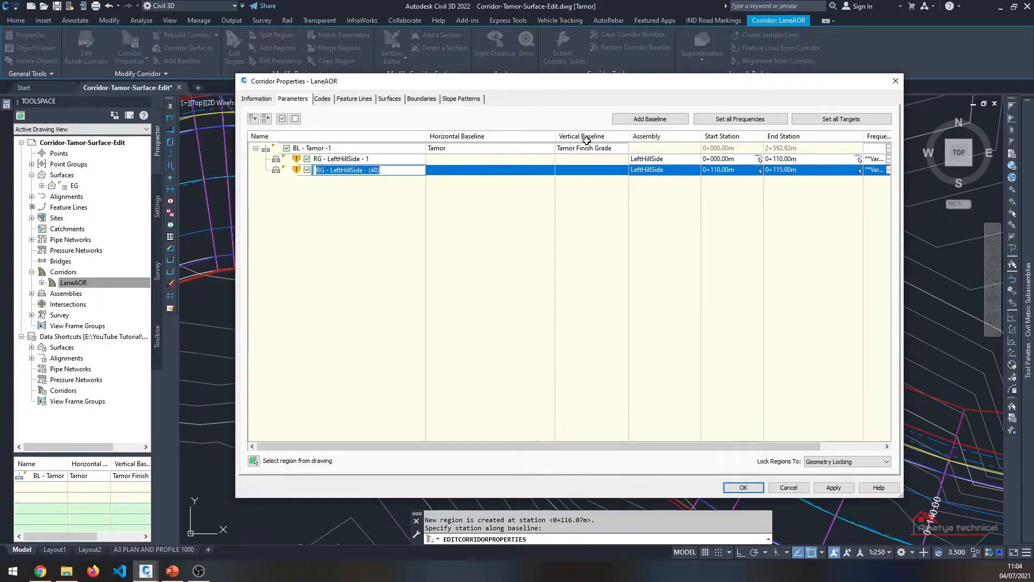
Set the second region's end station to 300 m
{"action": "double_click", "coordinate": [821, 157]}
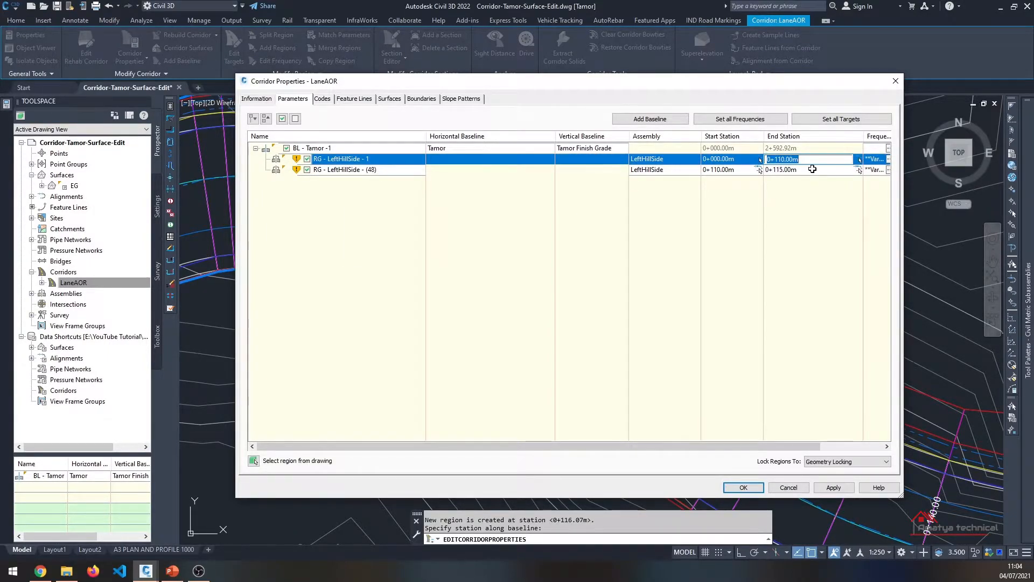
{"action": "double_click", "coordinate": [812, 169]}
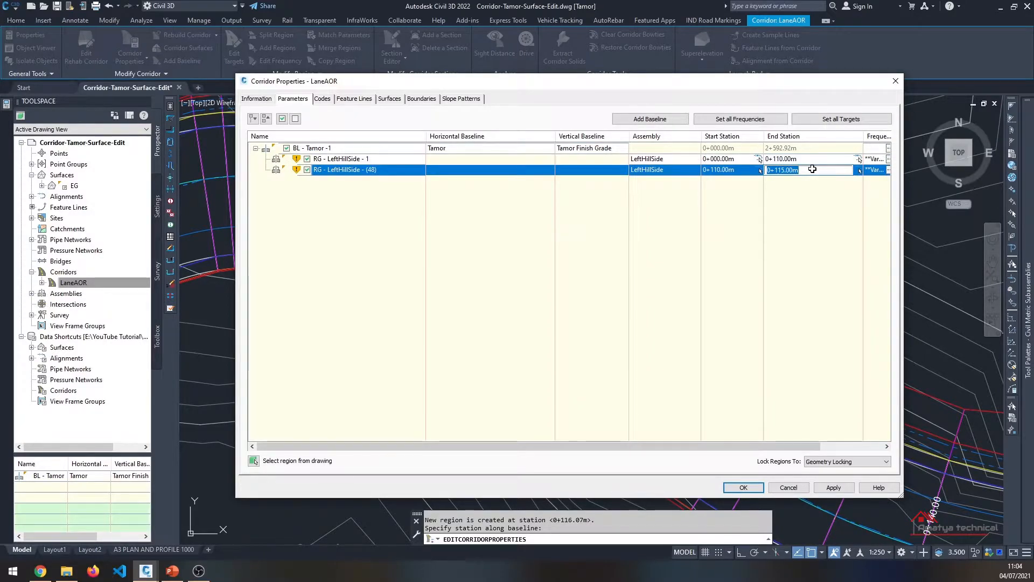
{"action": "type", "text": "300"}
{"action": "key", "text": "Return"}
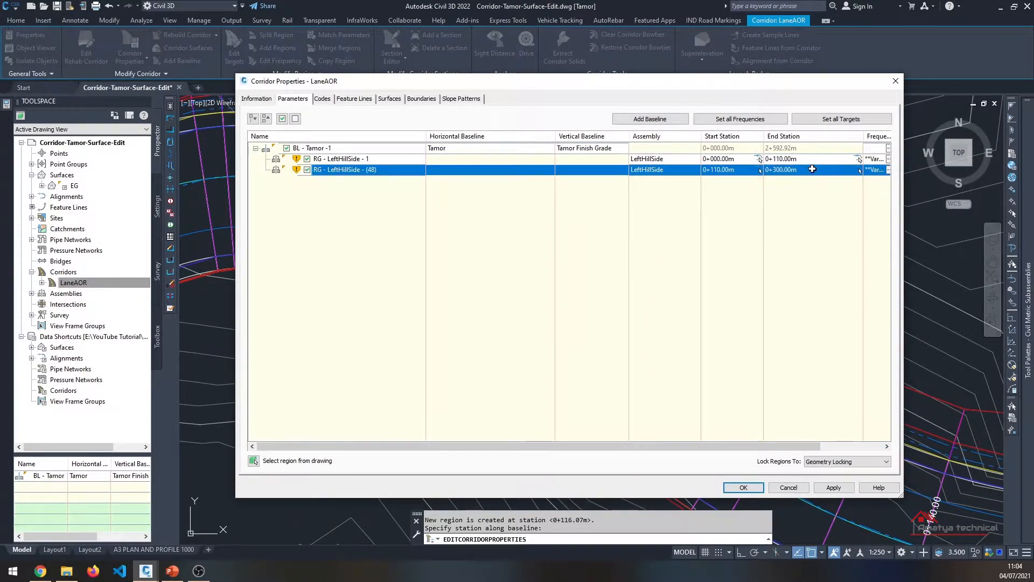
Split the second region at about stations 0+110.6 and 0+228 along the baseline
{"action": "right_click", "coordinate": [338, 169]}
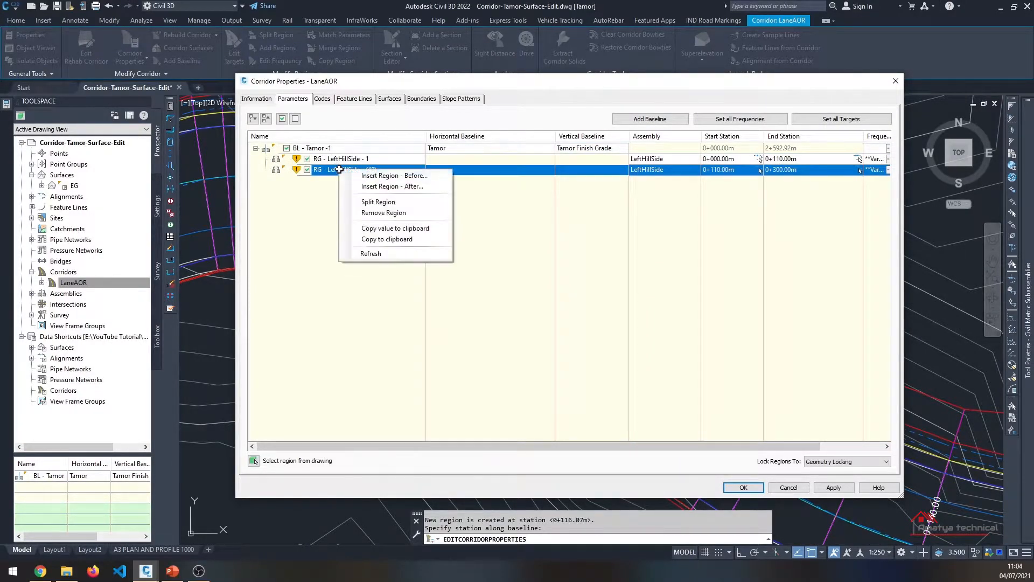
{"action": "left_click", "coordinate": [392, 203]}
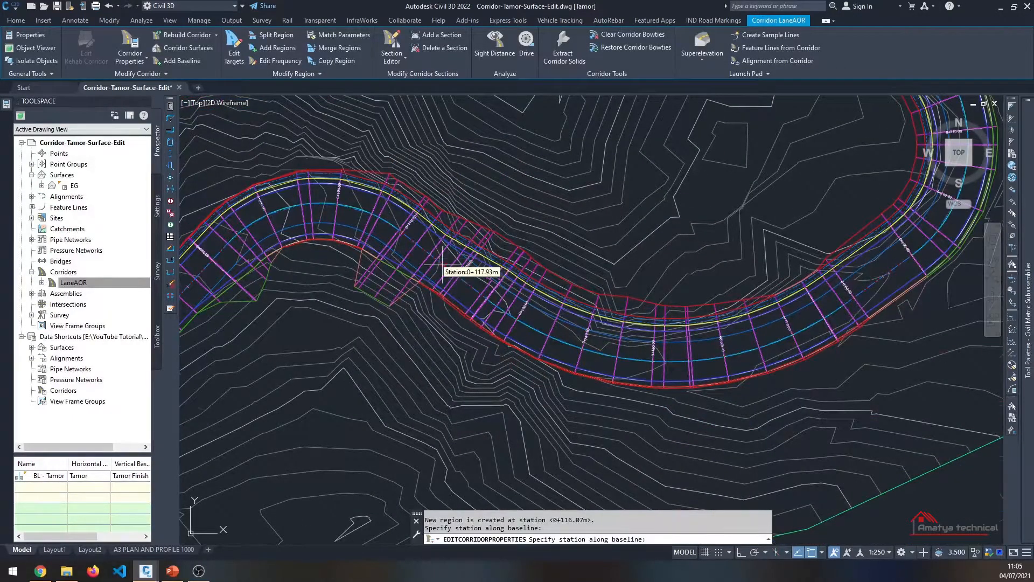
{"action": "scroll", "coordinate": [449, 260], "scroll_direction": "up", "scroll_amount": 4}
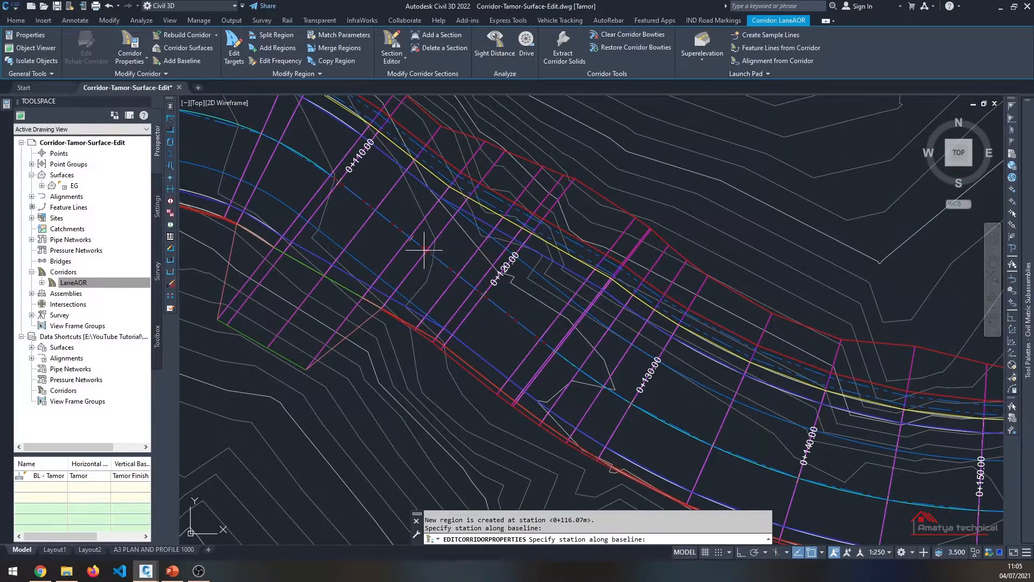
{"action": "scroll", "coordinate": [407, 269], "scroll_direction": "down", "scroll_amount": 8}
{"action": "scroll", "coordinate": [519, 220], "scroll_direction": "up", "scroll_amount": 3}
{"action": "scroll", "coordinate": [519, 219], "scroll_direction": "up", "scroll_amount": 3}
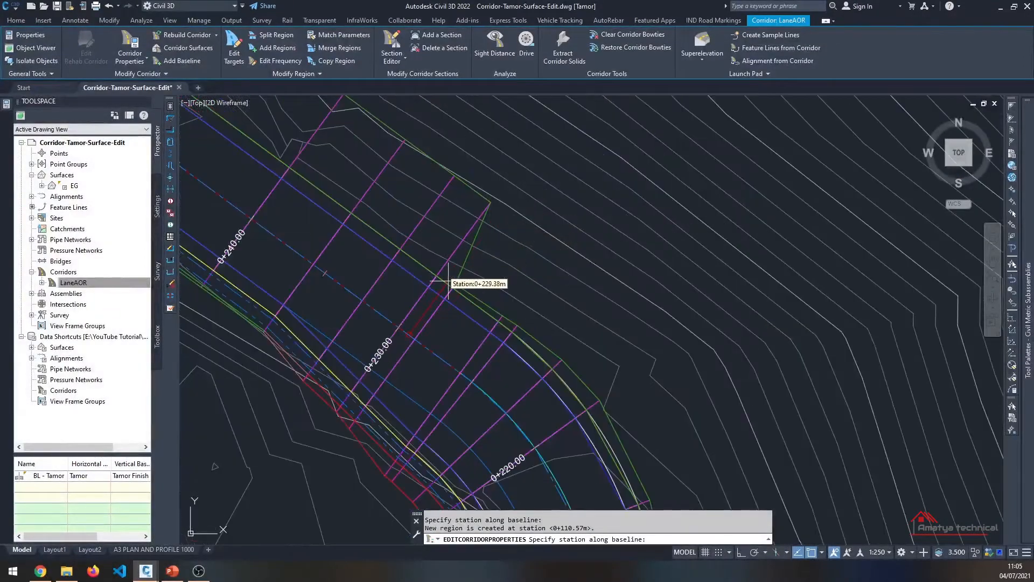
{"action": "scroll", "coordinate": [450, 282], "scroll_direction": "up", "scroll_amount": 2}
{"action": "left_click", "coordinate": [396, 372]}
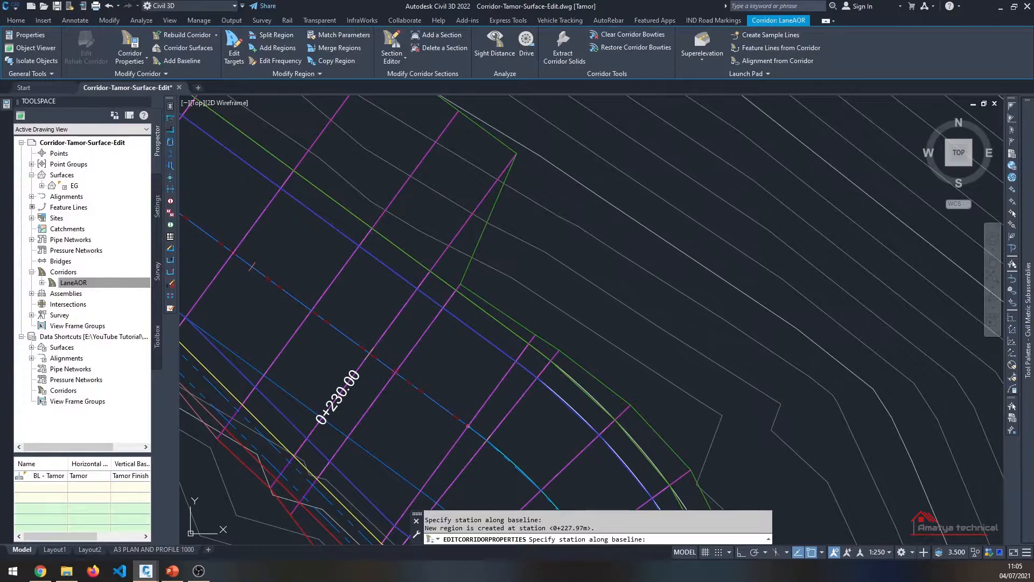
{"action": "key", "text": "Return"}
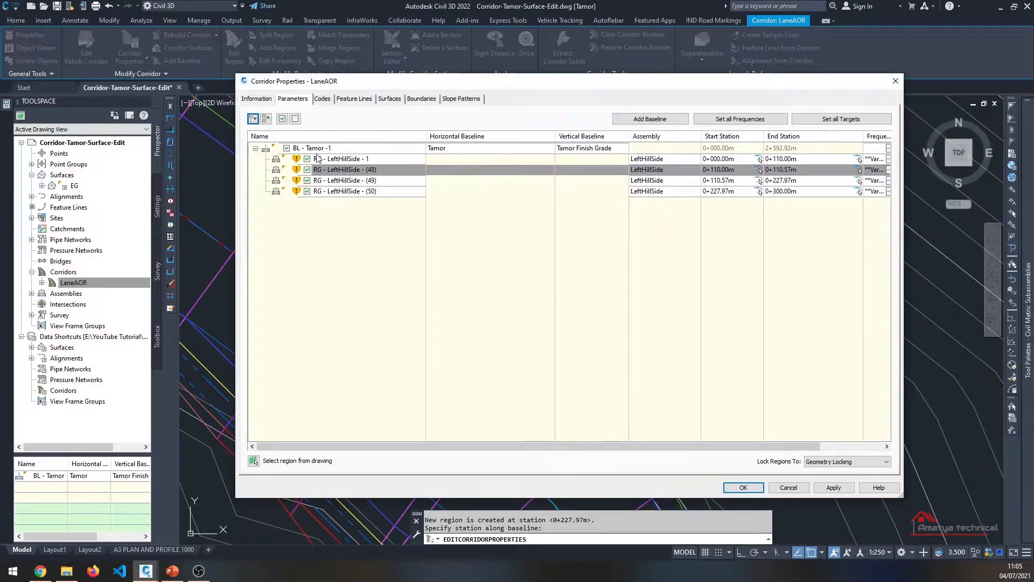
Split the last region, which starts at 0+227.97, at about stations 0+262.5 and 0+297.4
{"action": "left_click", "coordinate": [334, 160]}
{"action": "left_click", "coordinate": [337, 170]}
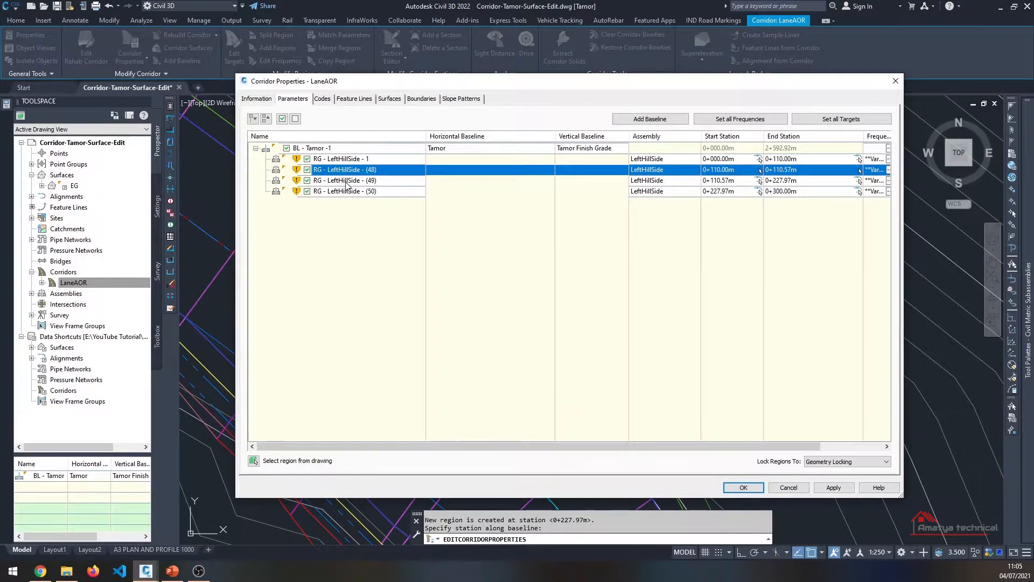
{"action": "left_click", "coordinate": [346, 182]}
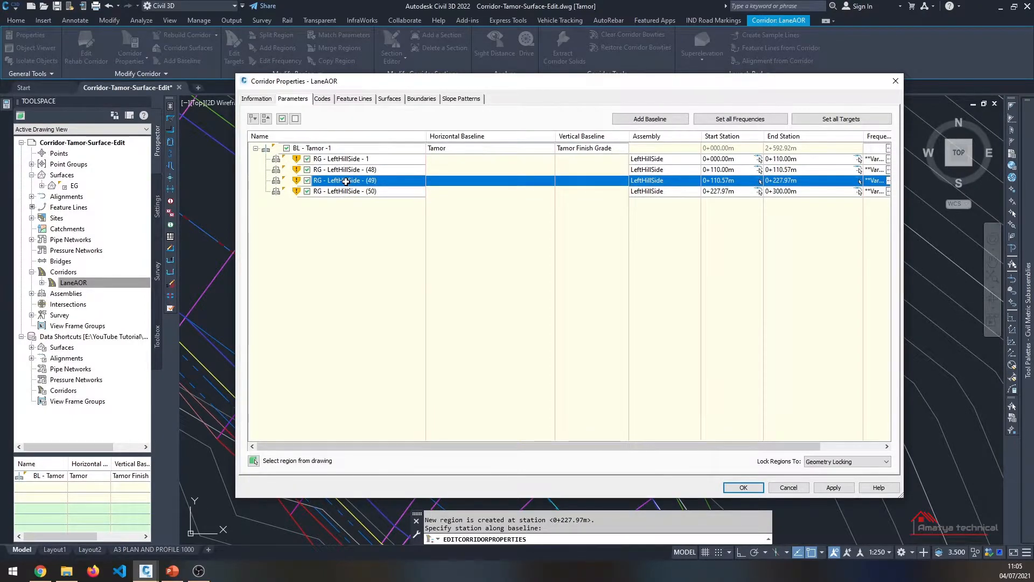
{"action": "left_click", "coordinate": [347, 193]}
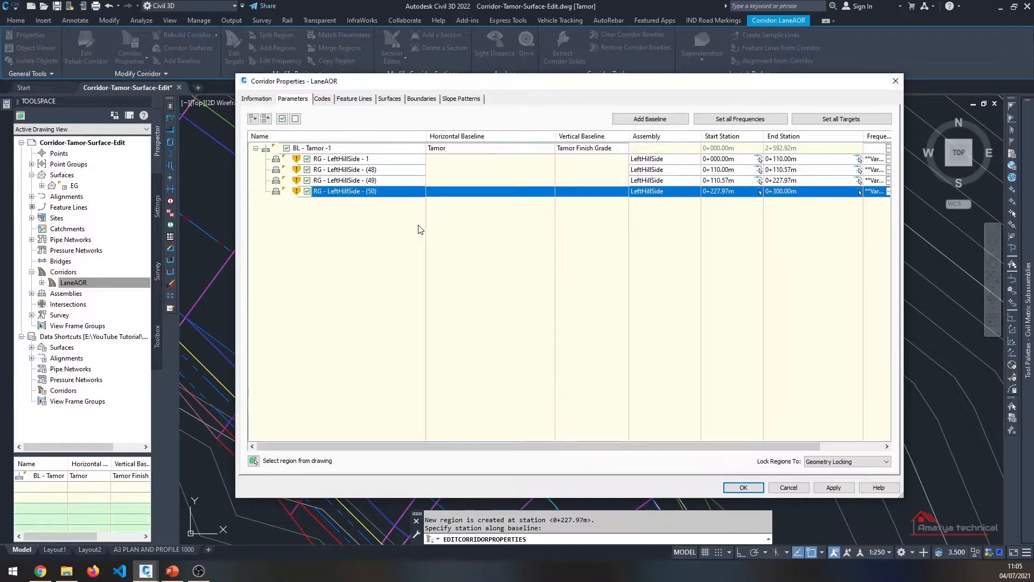
{"action": "right_click", "coordinate": [358, 192]}
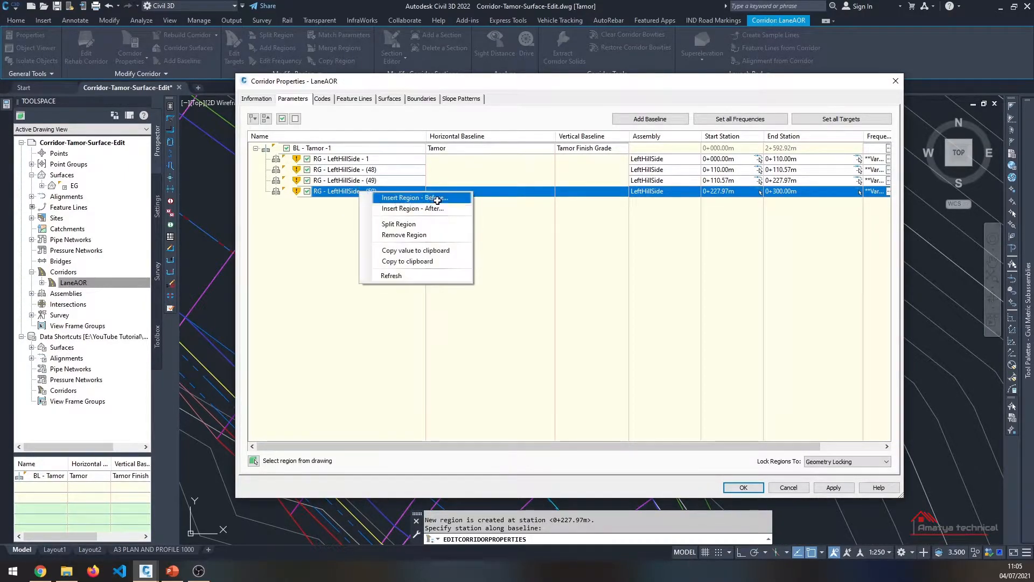
{"action": "left_click", "coordinate": [400, 221]}
{"action": "scroll", "coordinate": [473, 315], "scroll_direction": "down", "scroll_amount": 4}
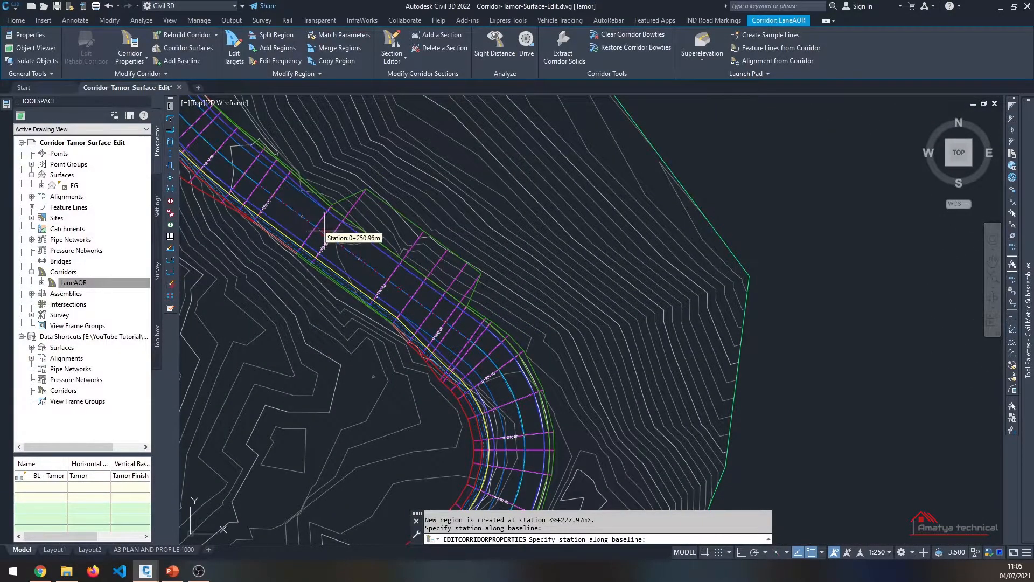
{"action": "left_click", "coordinate": [318, 226]}
{"action": "scroll", "coordinate": [372, 257], "scroll_direction": "down", "scroll_amount": 2}
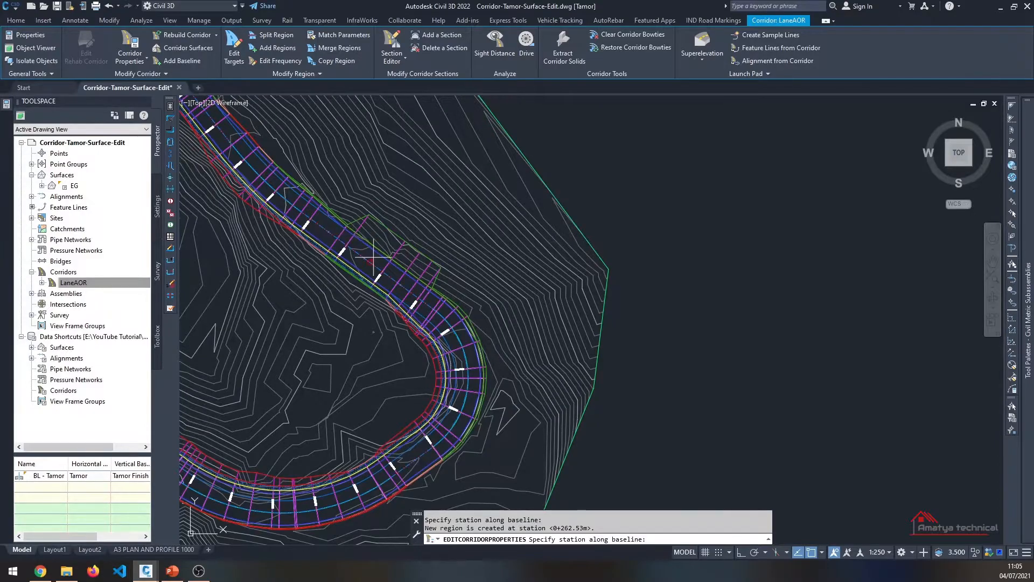
{"action": "scroll", "coordinate": [318, 225], "scroll_direction": "up", "scroll_amount": 4}
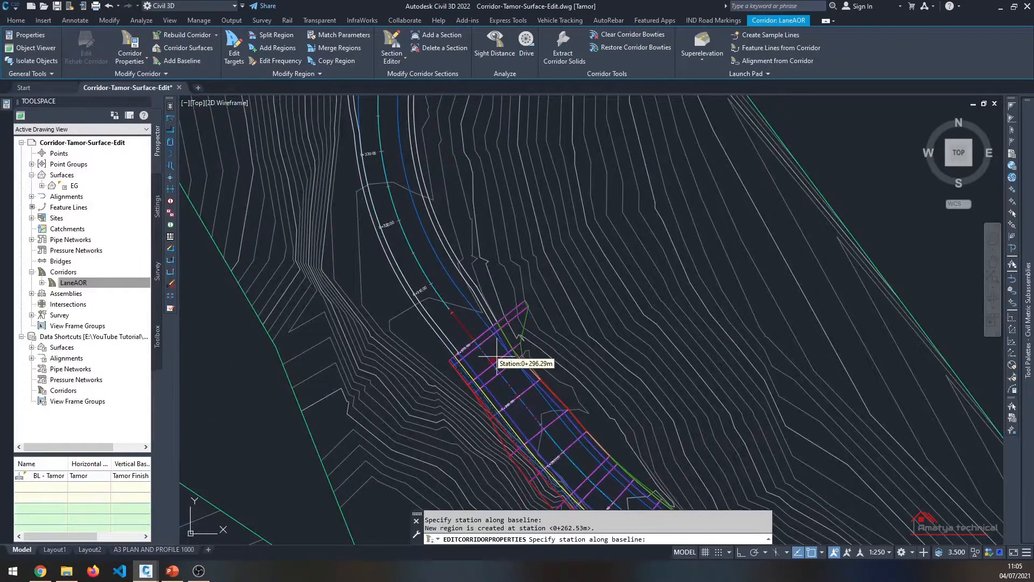
{"action": "left_click", "coordinate": [493, 356]}
{"action": "key", "text": "Return"}
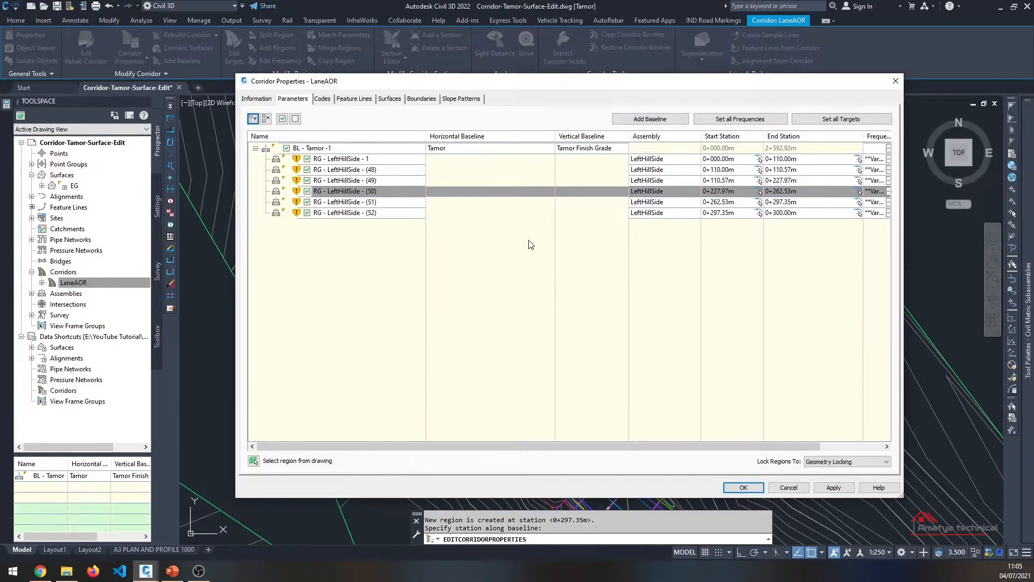
Rename the second region as RG - LeftHillSide - 2
{"action": "left_click", "coordinate": [392, 169]}
{"action": "left_click", "coordinate": [392, 169]}
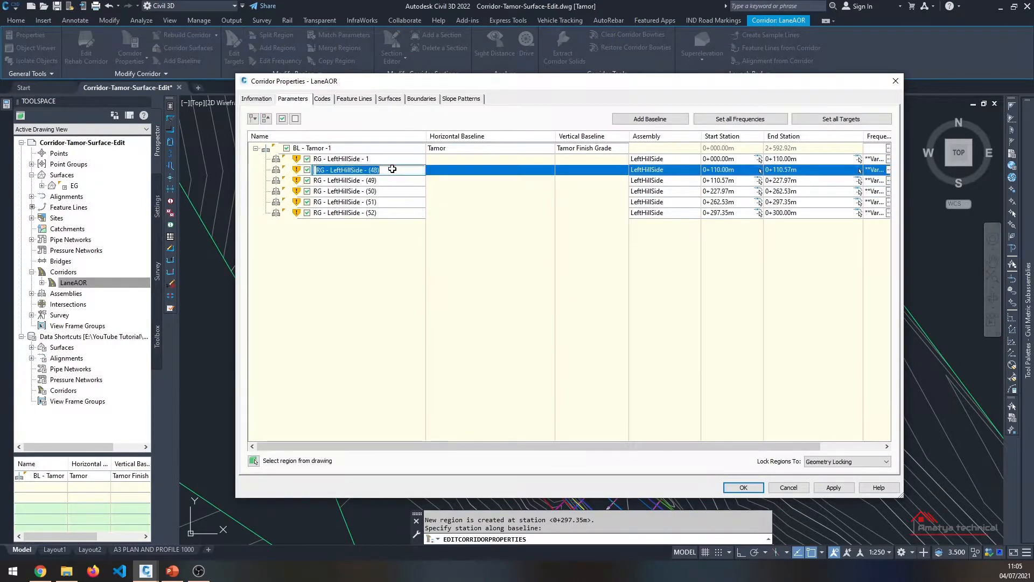
{"action": "type", "text": "2"}
{"action": "key", "text": "Return"}
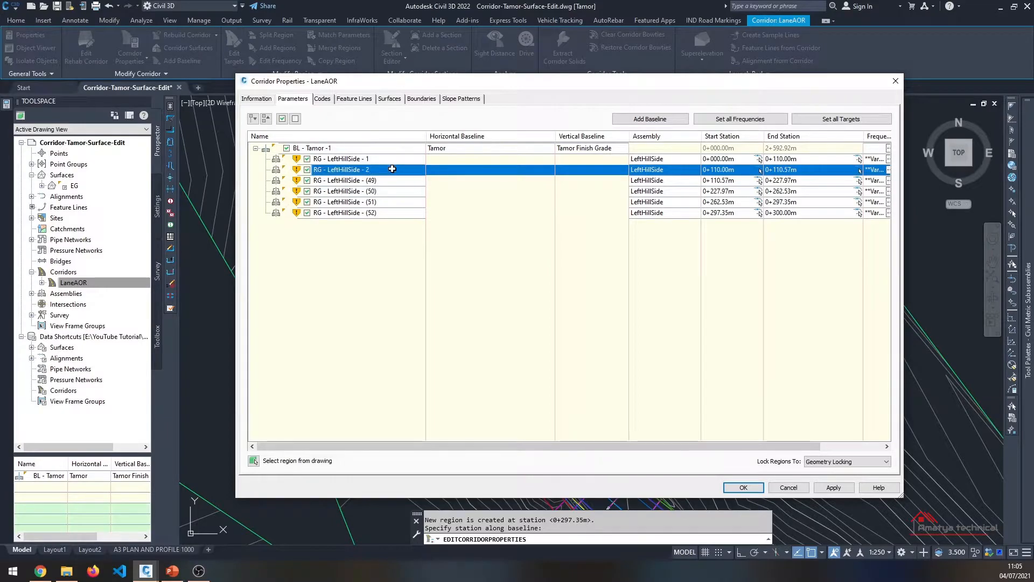
Assign the MasonryR assembly to the second region of the corridor
{"action": "double_click", "coordinate": [494, 174]}
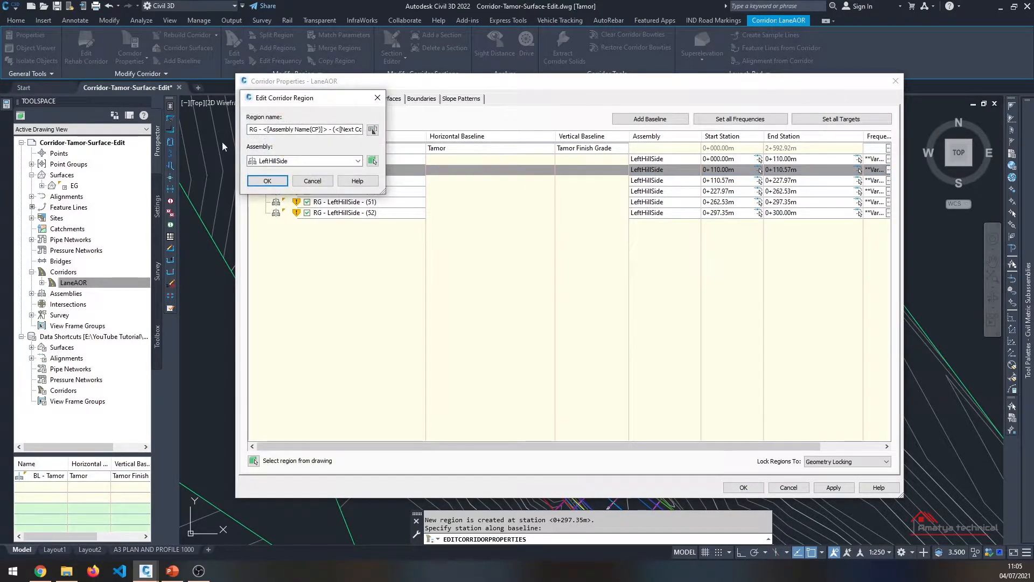
{"action": "left_click", "coordinate": [256, 161]}
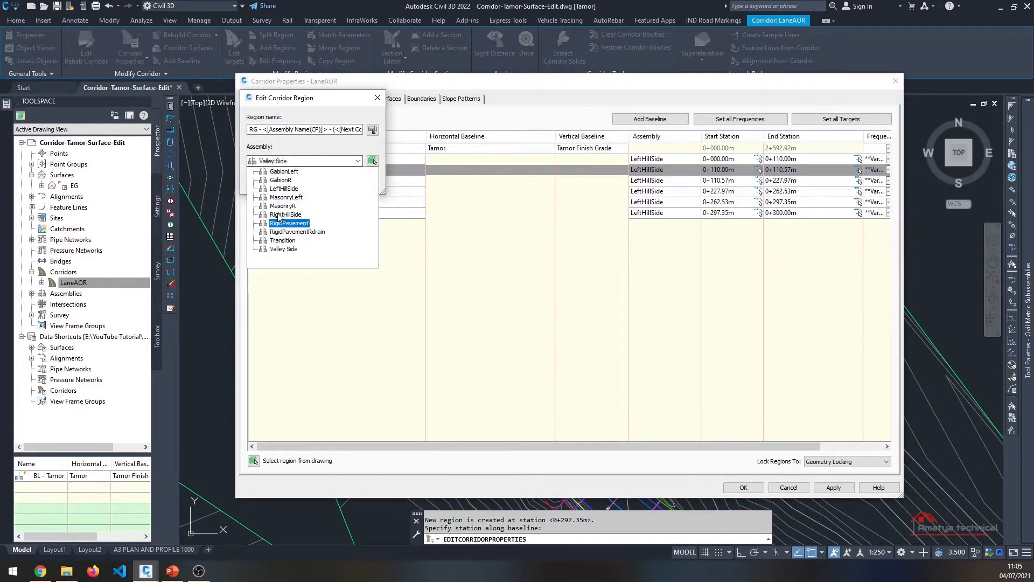
{"action": "left_click", "coordinate": [278, 212]}
{"action": "left_click", "coordinate": [267, 181]}
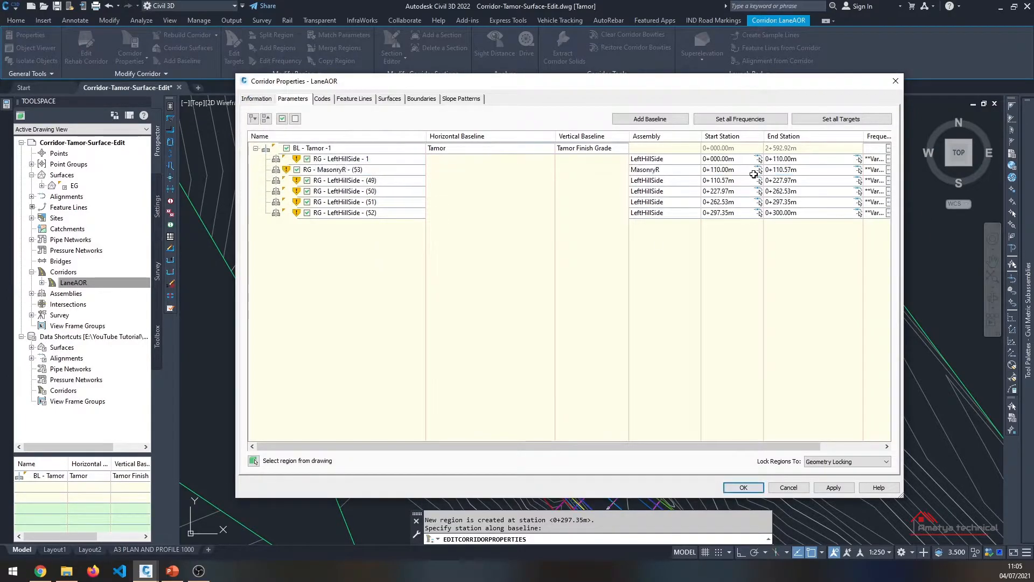
Set the end station of the MasonryR region to 115 m and that of the following region to 228 m
{"action": "left_click", "coordinate": [815, 170]}
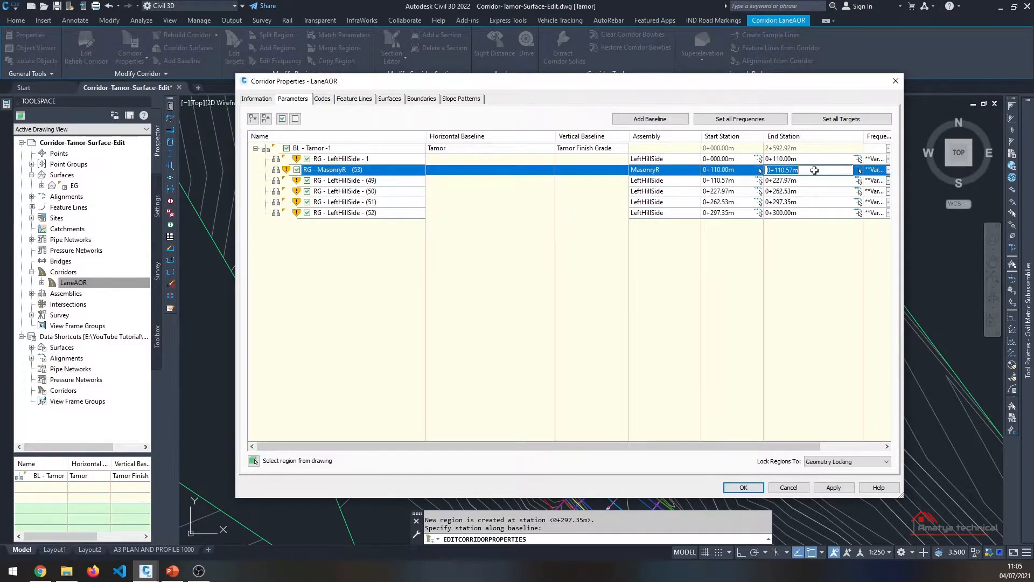
{"action": "type", "text": "115"}
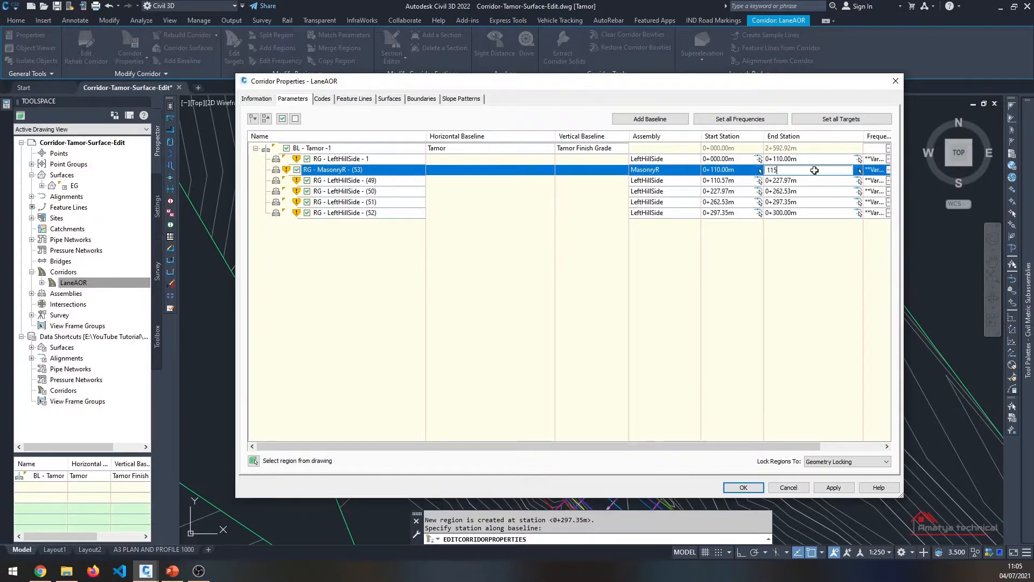
{"action": "key", "text": "Return"}
{"action": "left_click", "coordinate": [735, 181]}
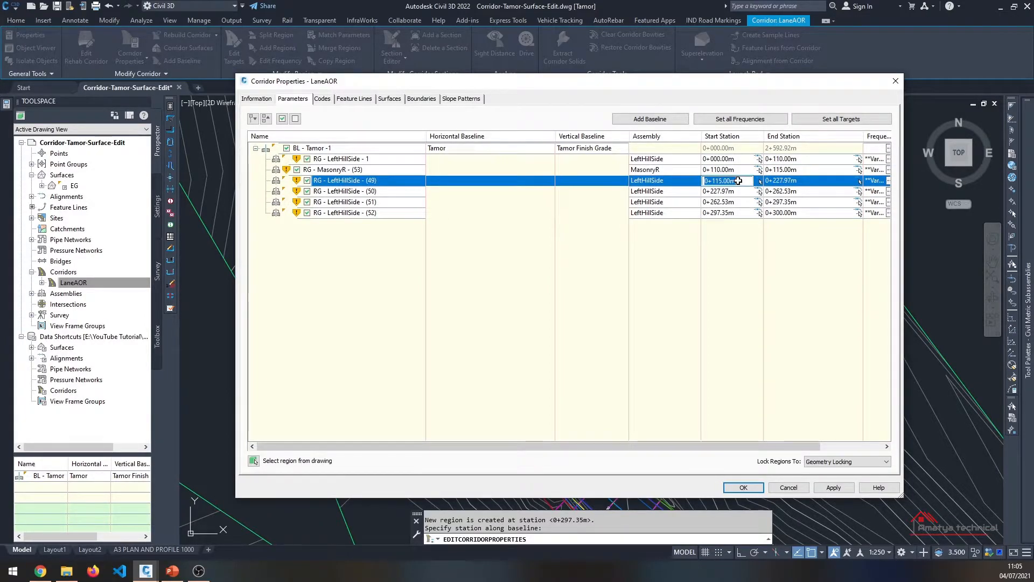
{"action": "left_click", "coordinate": [810, 181]}
{"action": "type", "text": "228"}
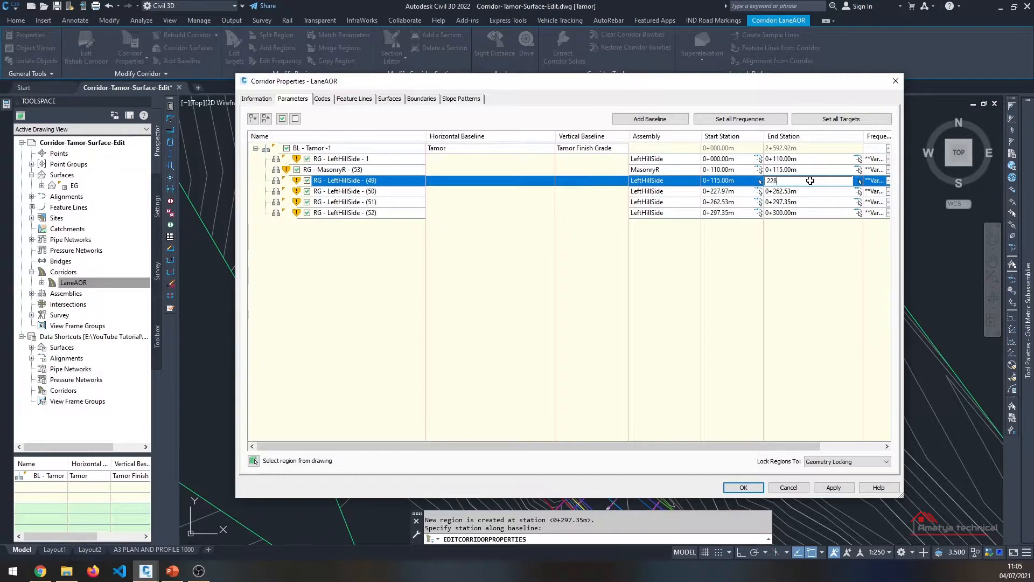
{"action": "key", "text": "Return"}
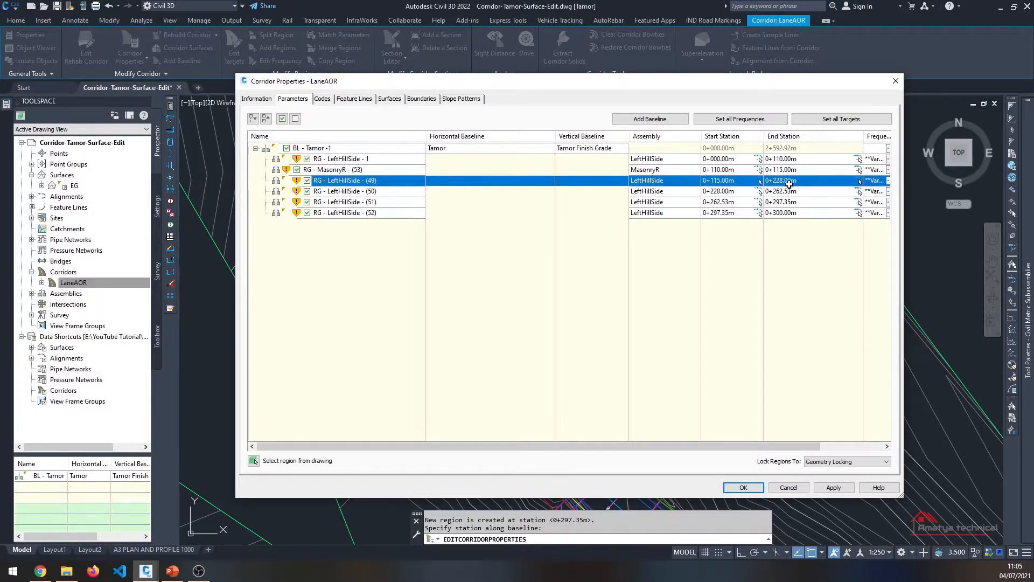
Rename the MasonryR region as RG - MasonryR - 1
{"action": "left_click", "coordinate": [374, 169]}
{"action": "left_click", "coordinate": [376, 170]}
{"action": "key", "text": "End"}
{"action": "key", "text": "BackSpace"}
{"action": "key", "text": "BackSpace"}
{"action": "key", "text": "BackSpace"}
{"action": "key", "text": "BackSpace"}
{"action": "type", "text": "1"}
Rename the third region, which starts at station 0+115, as RG - LeftHillSide - 2
{"action": "left_click", "coordinate": [387, 180]}
{"action": "left_click", "coordinate": [389, 181]}
{"action": "key", "text": "End"}
{"action": "key", "text": "BackSpace"}
{"action": "type", "text": "2"}
{"action": "key", "text": "Return"}
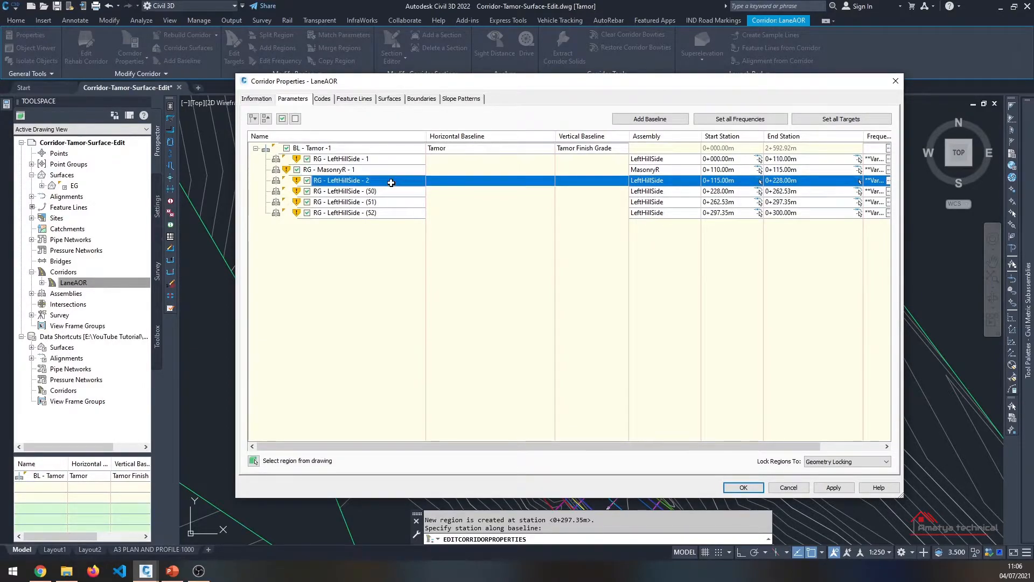
Rename the fourth region, which starts at station 0+228, as RG - LeftHillSide - 3
{"action": "left_click", "coordinate": [386, 192]}
{"action": "left_click", "coordinate": [386, 192]}
{"action": "key", "text": "End"}
{"action": "key", "text": "BackSpace"}
{"action": "key", "text": "BackSpace"}
{"action": "key", "text": "BackSpace"}
{"action": "key", "text": "BackSpace"}
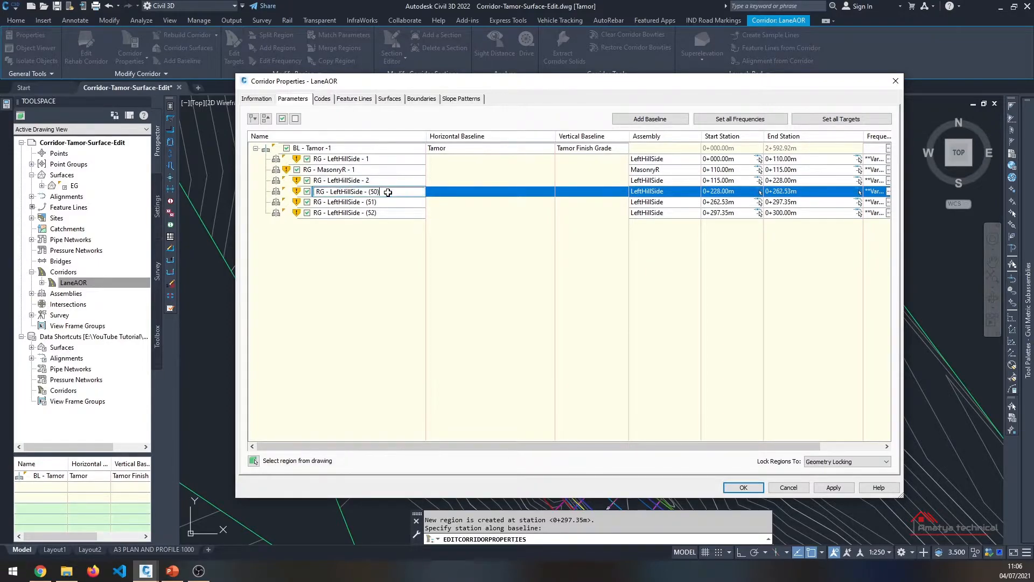
{"action": "type", "text": "3"}
{"action": "key", "text": "Return"}
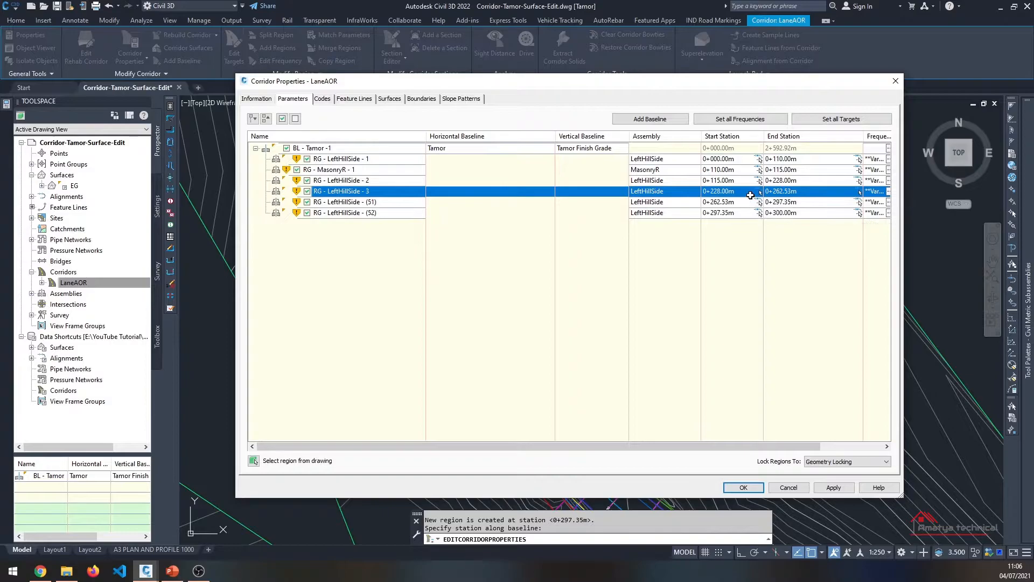
Set the fourth region's end station to 252 m and assign the GabionR assembly to it
{"action": "left_click", "coordinate": [805, 192]}
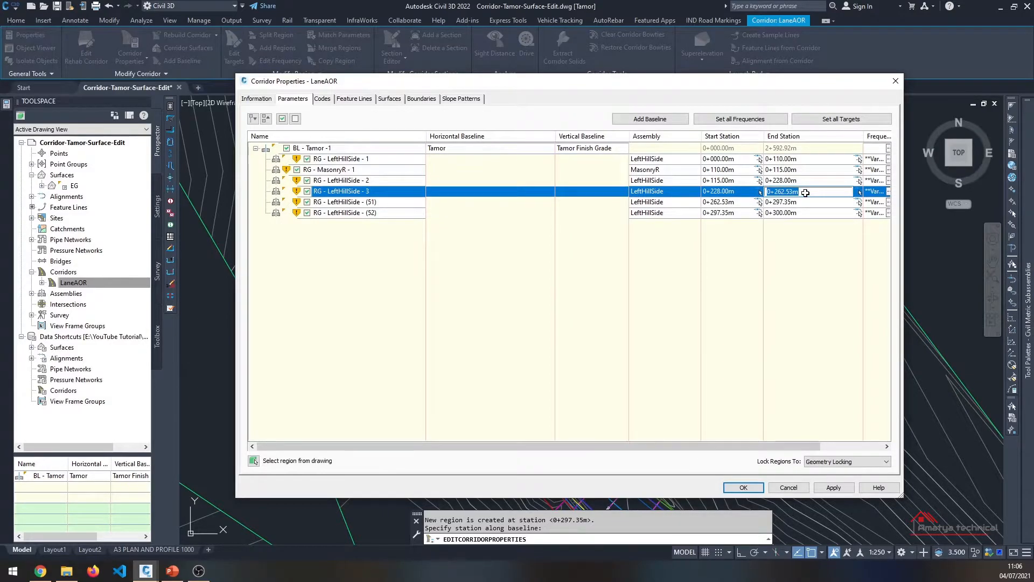
{"action": "type", "text": "252"}
{"action": "key", "text": "Return"}
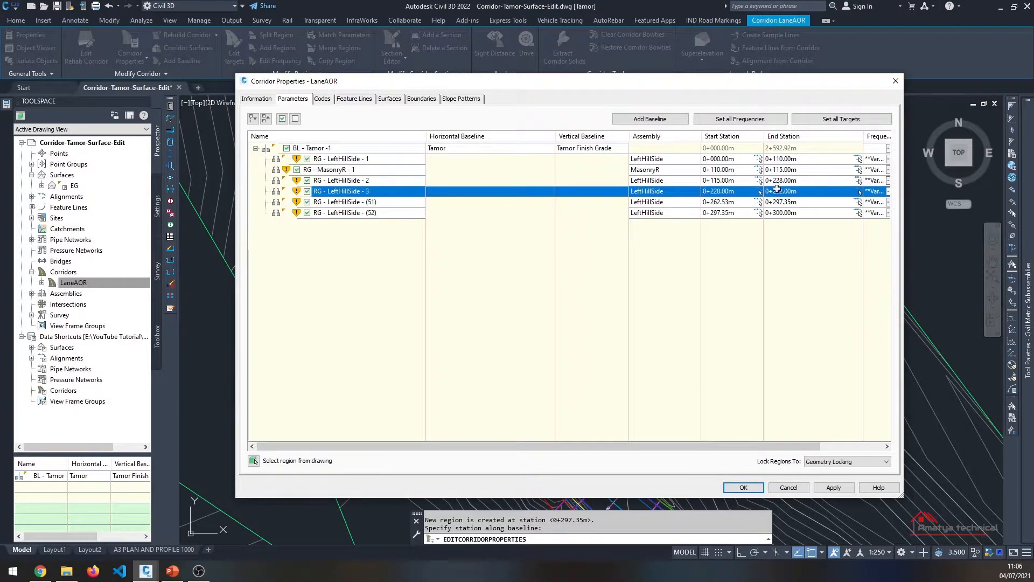
{"action": "double_click", "coordinate": [680, 194]}
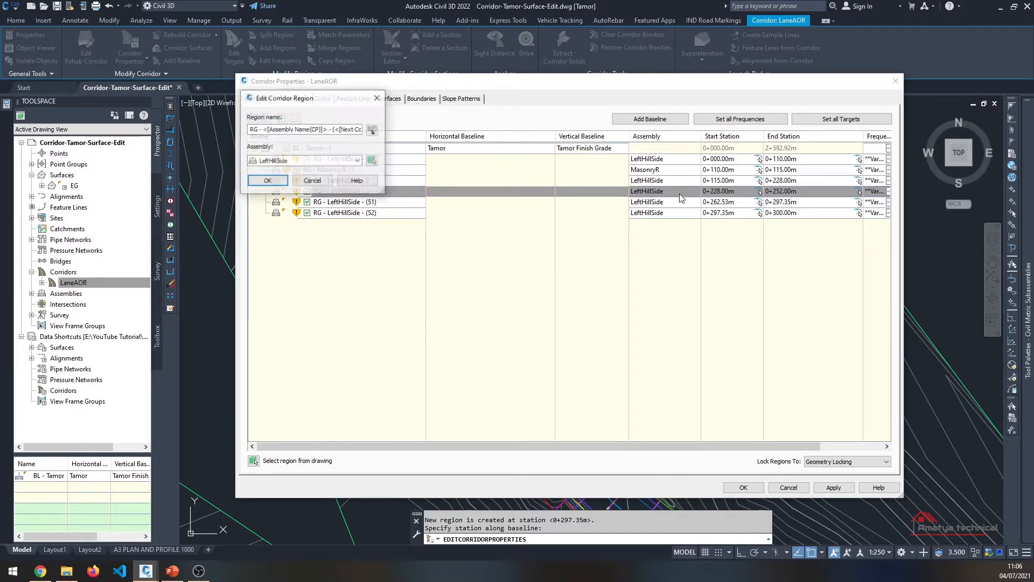
{"action": "left_click", "coordinate": [330, 161]}
{"action": "left_click", "coordinate": [281, 180]}
{"action": "left_click", "coordinate": [280, 181]}
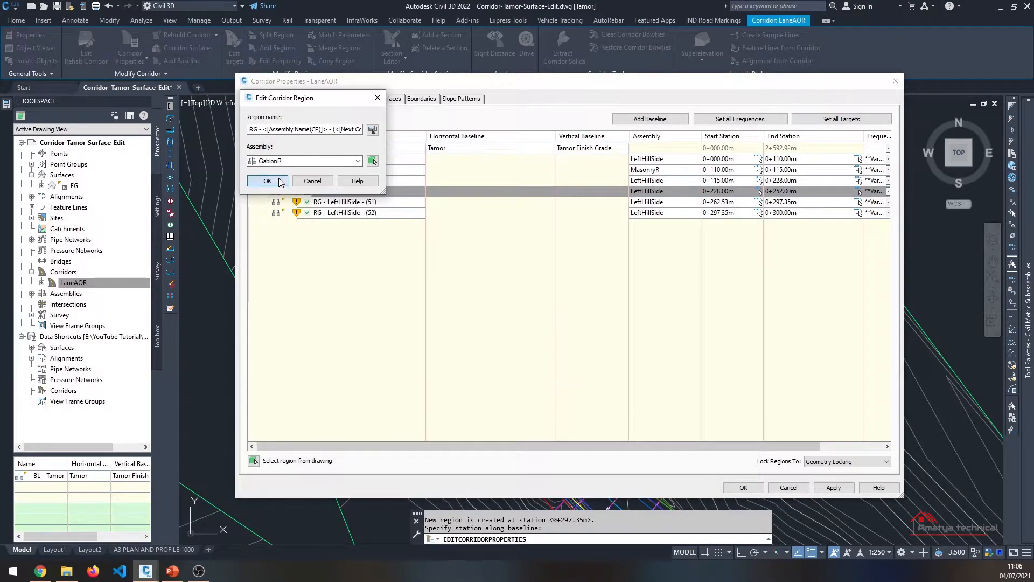
Remove the last region and make the LeftHillSide region before it run from station 252 m to 300 m
{"action": "right_click", "coordinate": [331, 213]}
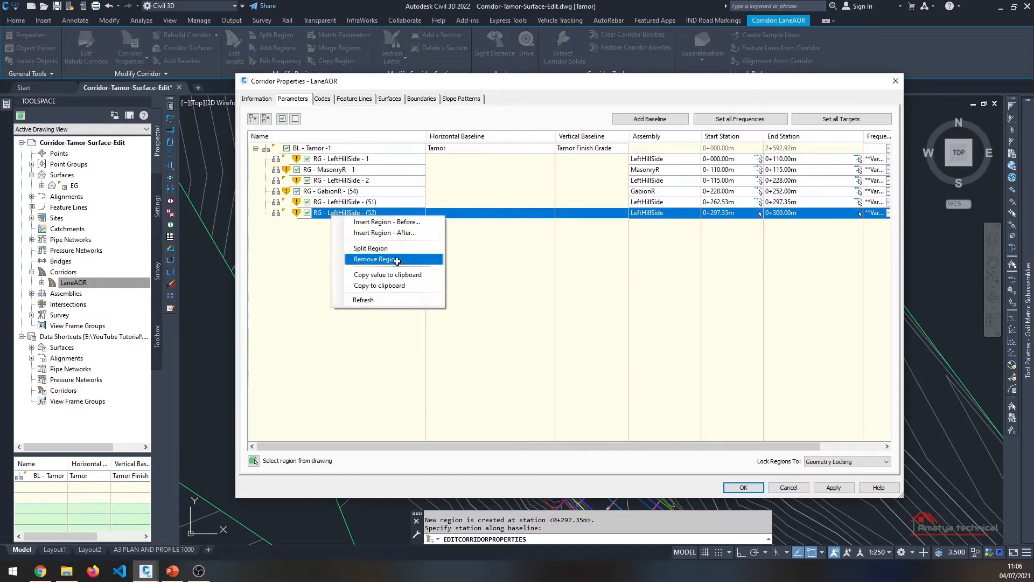
{"action": "left_click", "coordinate": [383, 264]}
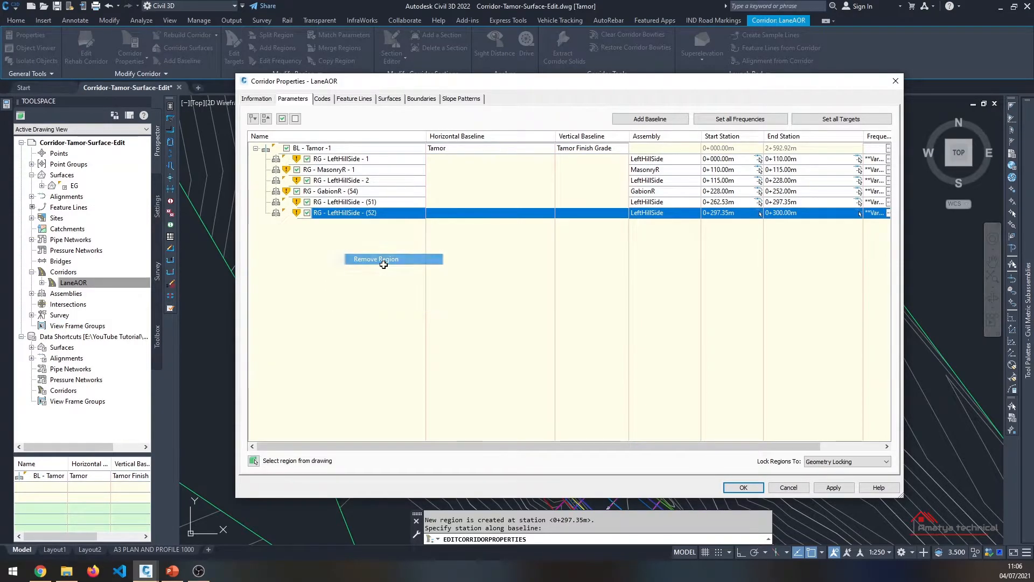
{"action": "left_click", "coordinate": [809, 198]}
{"action": "left_click", "coordinate": [808, 198]}
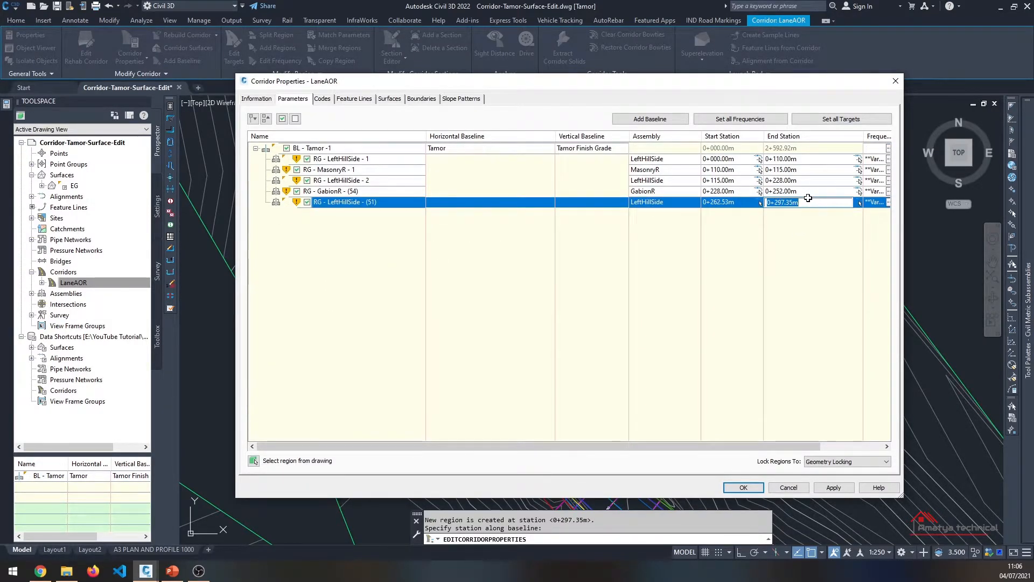
{"action": "type", "text": "300"}
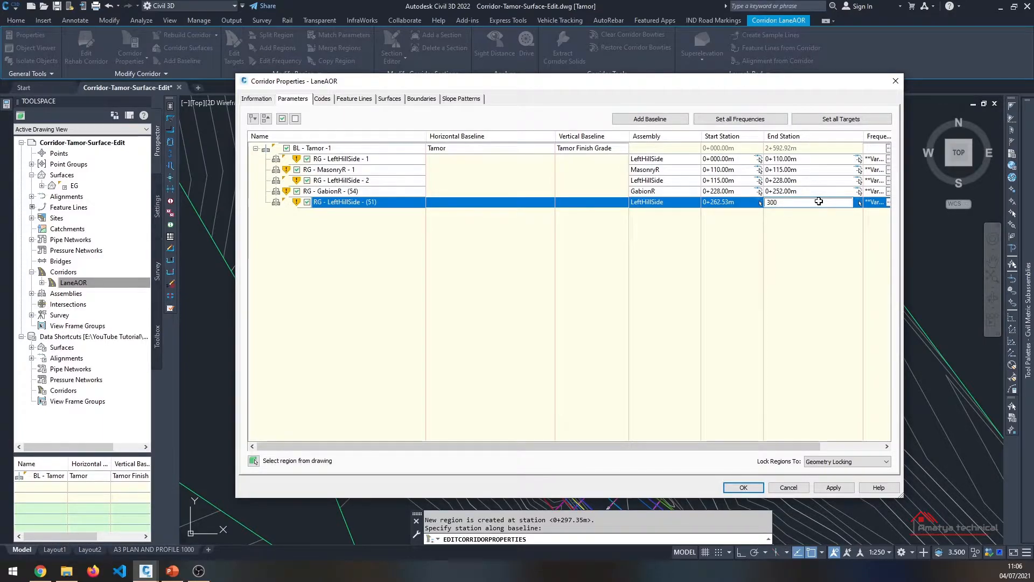
{"action": "key", "text": "Return"}
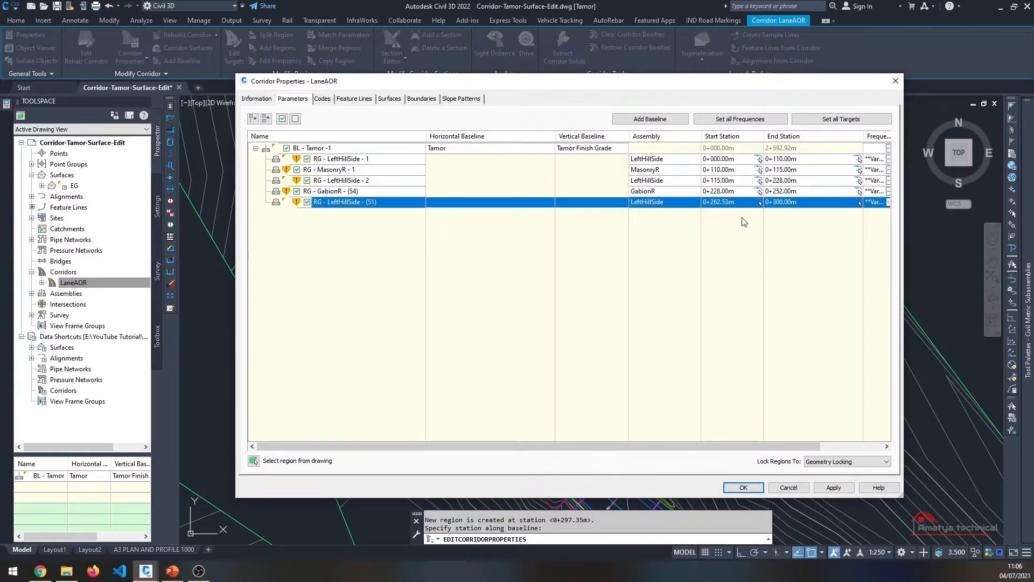
{"action": "left_click", "coordinate": [741, 203]}
{"action": "type", "text": "252"}
{"action": "key", "text": "Return"}
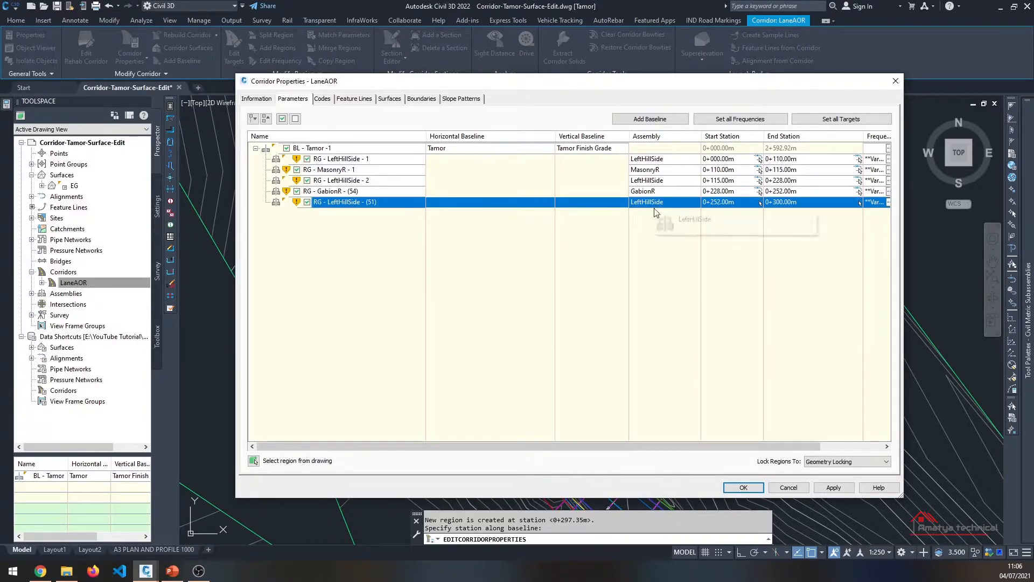
Rename the GabionR region as RG - GabionR - 1
{"action": "left_click_drag", "start_coordinate": [620, 447], "coordinate": [661, 452]}
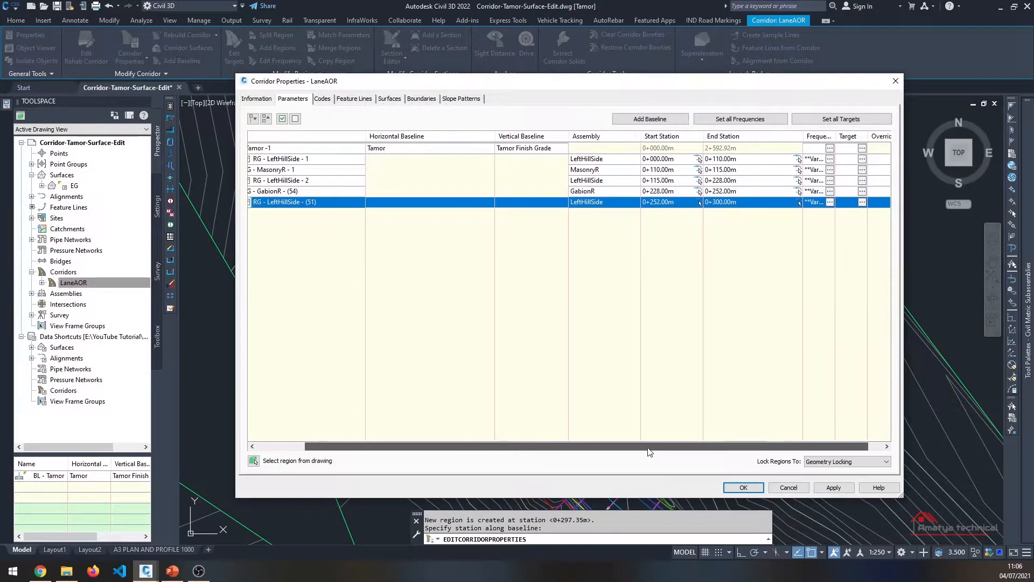
{"action": "left_click", "coordinate": [320, 193]}
{"action": "left_click", "coordinate": [330, 194]}
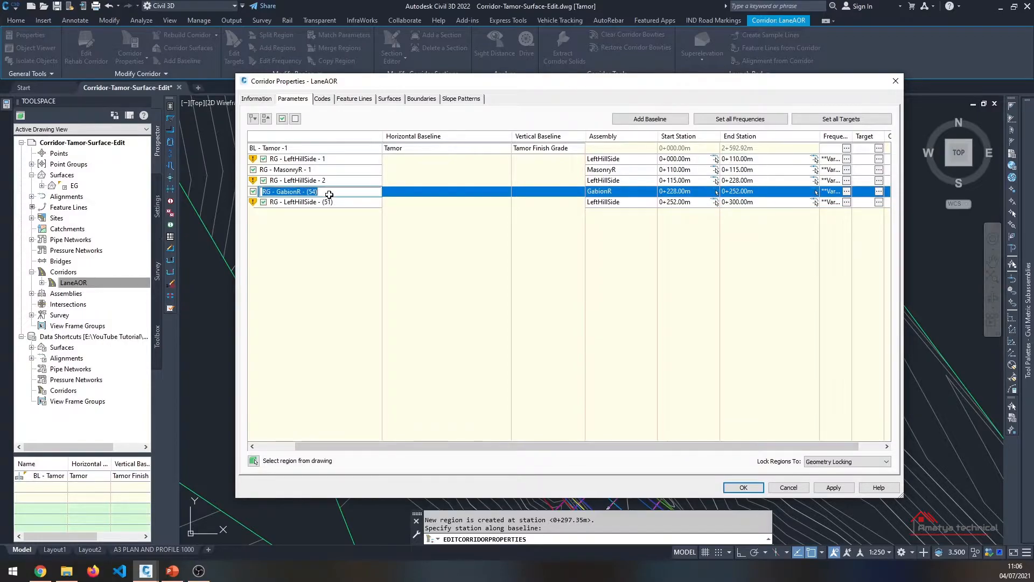
{"action": "left_click", "coordinate": [329, 194]}
{"action": "key", "text": "BackSpace"}
{"action": "type", "text": "1"}
{"action": "key", "text": "Return"}
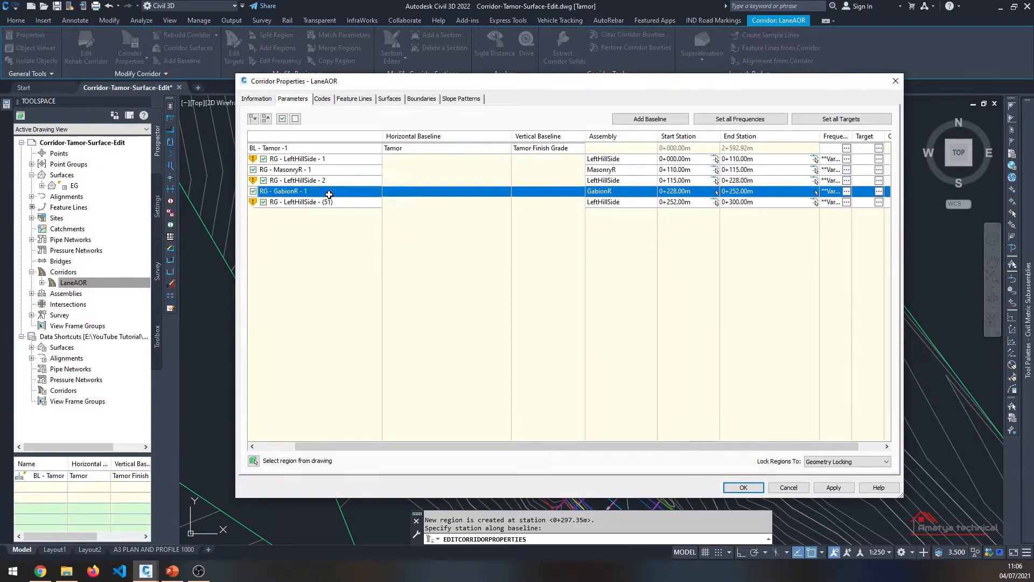
Try to rename the last region as RG - LeftHillSide - 1
{"action": "left_click", "coordinate": [340, 207]}
{"action": "left_click", "coordinate": [342, 208]}
{"action": "key", "text": "BackSpace"}
{"action": "key", "text": "BackSpace"}
{"action": "key", "text": "BackSpace"}
{"action": "key", "text": "BackSpace"}
{"action": "type", "text": "1"}
{"action": "key", "text": "Return"}
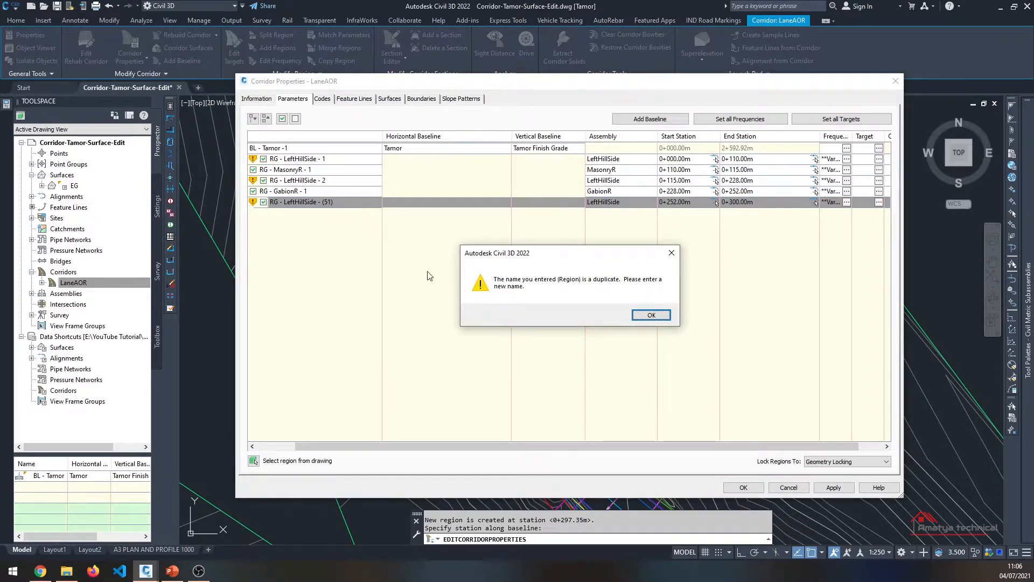
{"action": "left_click", "coordinate": [651, 315]}
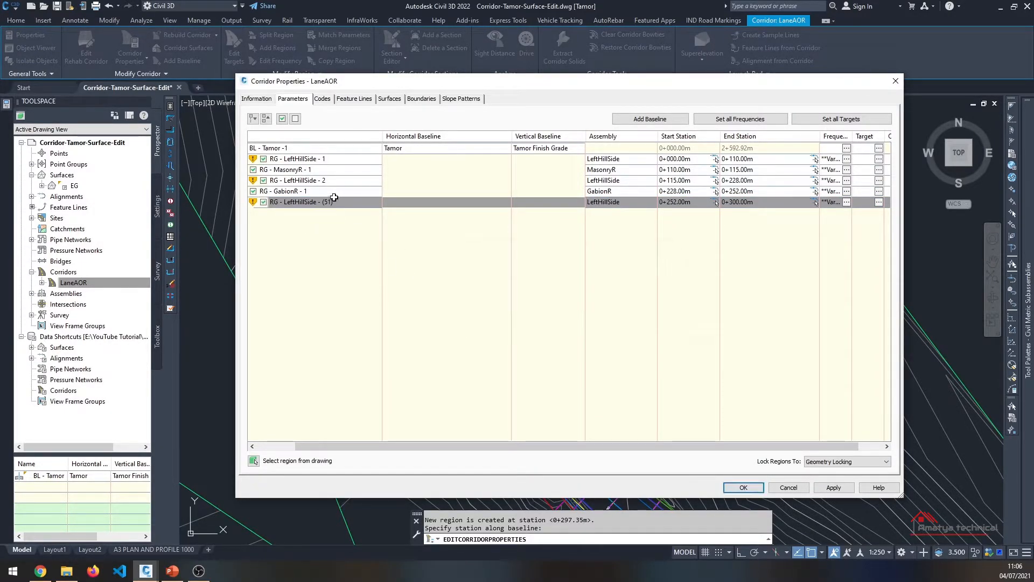
Rename the last region as RG - LeftHillSide -3
{"action": "left_click", "coordinate": [341, 203]}
{"action": "left_click", "coordinate": [346, 203]}
{"action": "key", "text": "BackSpace"}
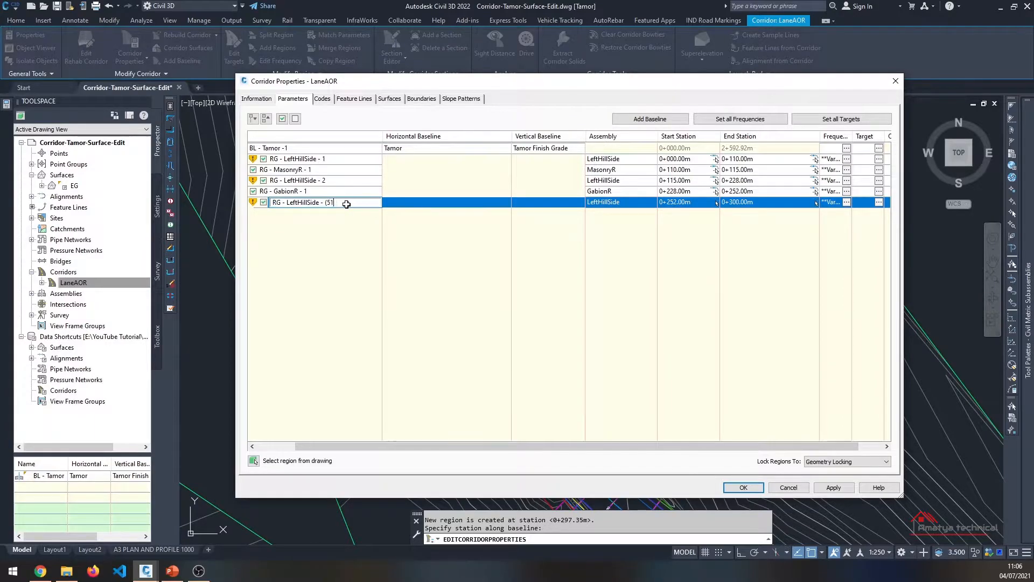
{"action": "type", "text": "3"}
{"action": "key", "text": "Return"}
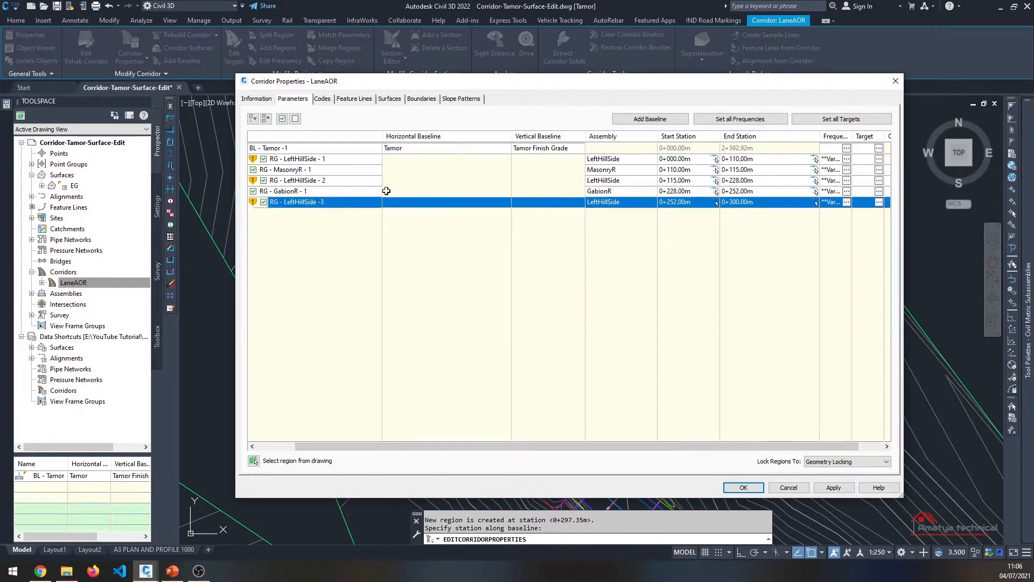
Set the assembly frequency for all regions to 5 m along tangents with a 2 m curve increment
{"action": "left_click", "coordinate": [738, 120]}
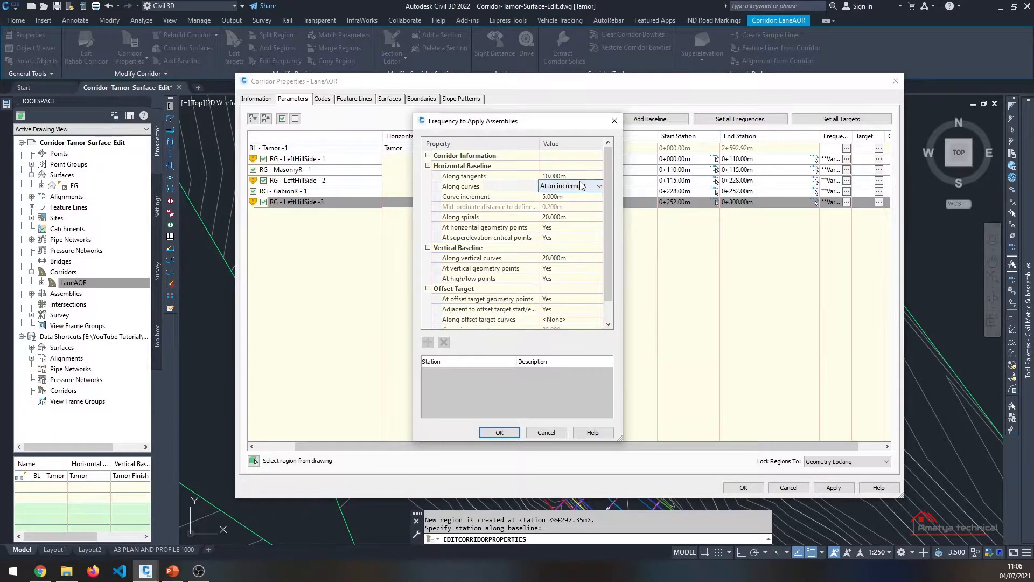
{"action": "left_click", "coordinate": [580, 183]}
{"action": "left_click", "coordinate": [582, 179]}
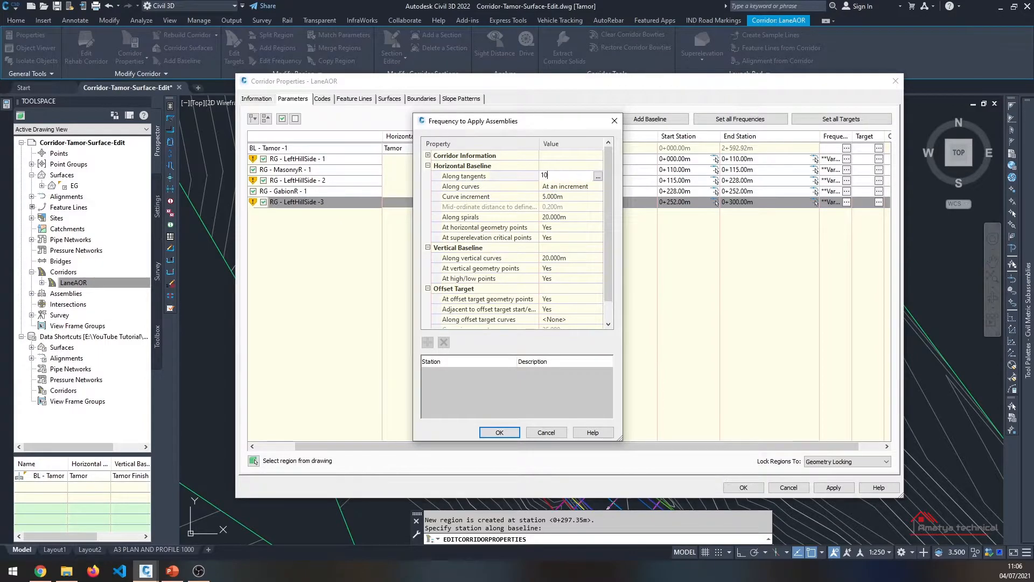
{"action": "key", "text": "Return"}
{"action": "left_click", "coordinate": [576, 197]}
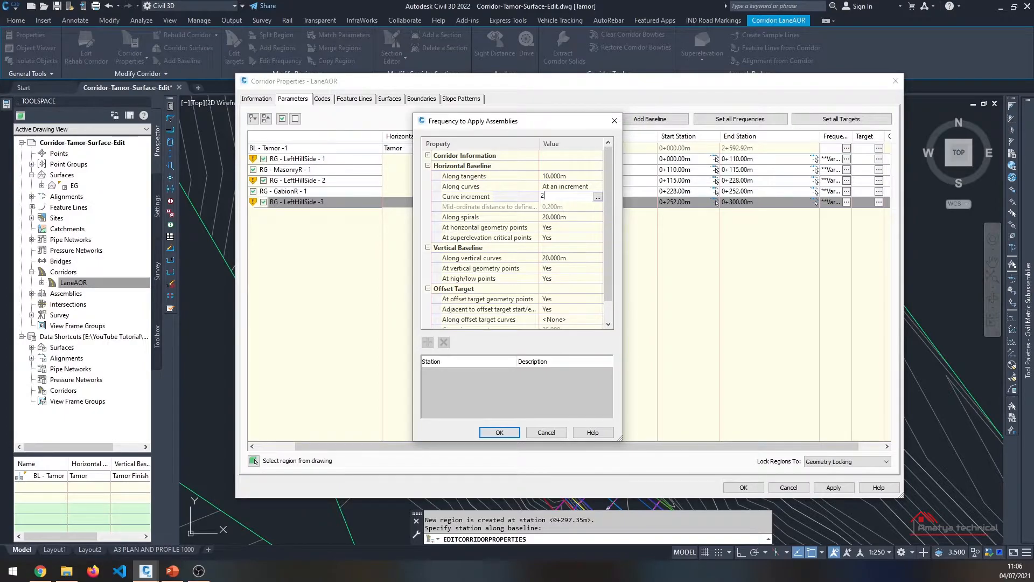
{"action": "key", "text": "Return"}
{"action": "left_click", "coordinate": [577, 176]}
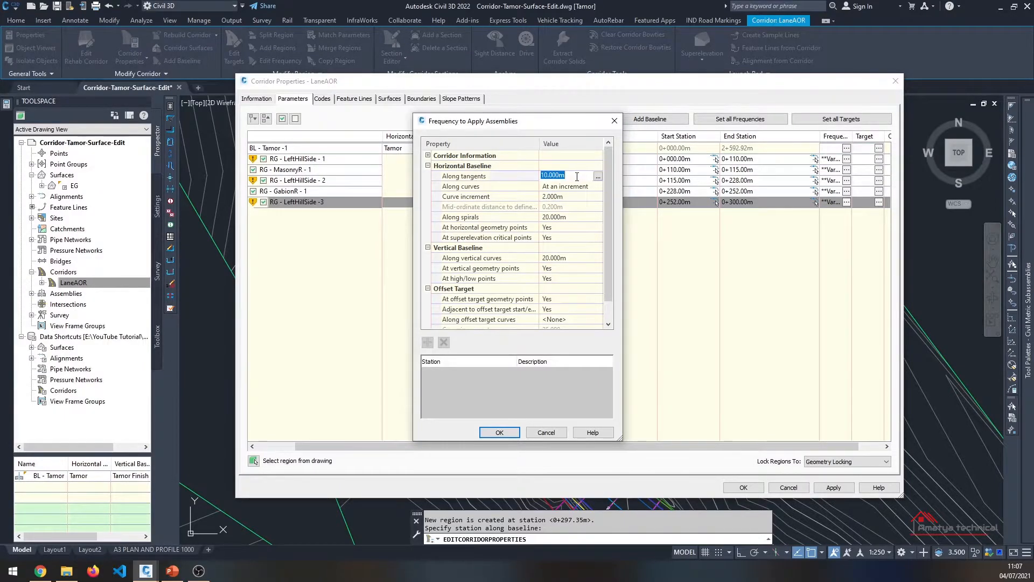
{"action": "type", "text": "5"}
{"action": "key", "text": "Return"}
{"action": "left_click", "coordinate": [498, 432]}
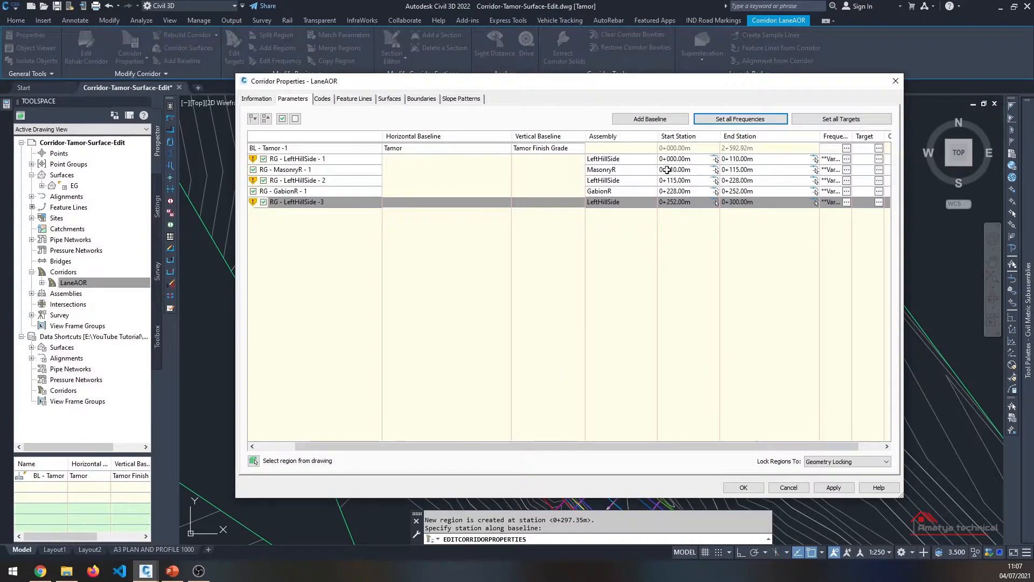
Set the target surface of every subassembly in all regions of the corridor to EG
{"action": "left_click", "coordinate": [841, 119]}
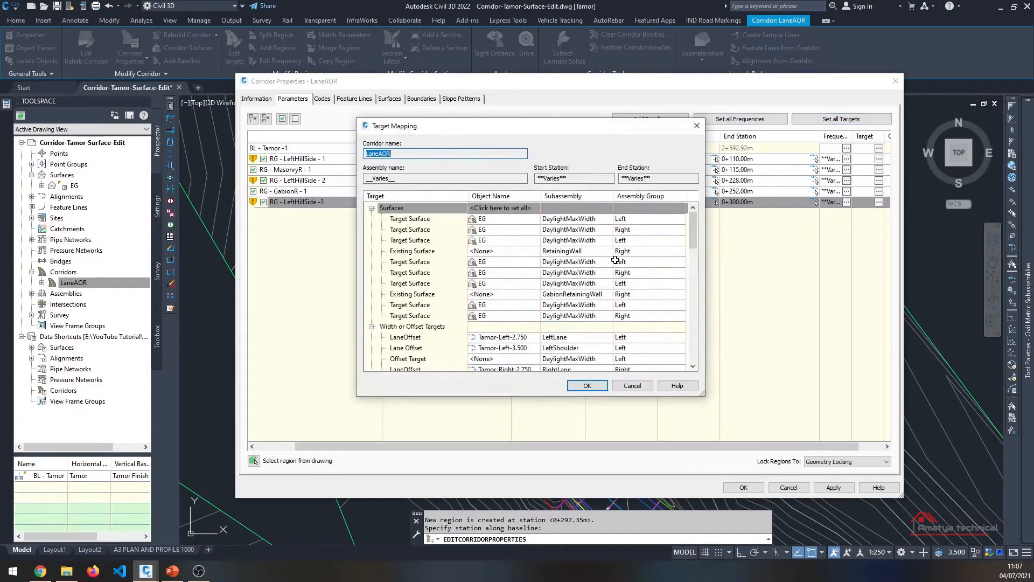
{"action": "left_click", "coordinate": [503, 211]}
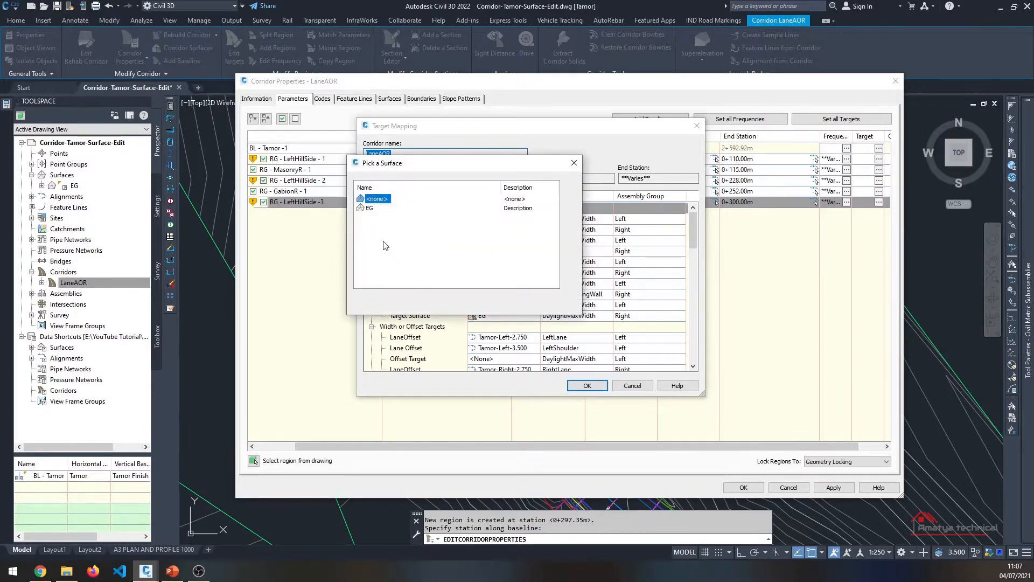
{"action": "double_click", "coordinate": [364, 209]}
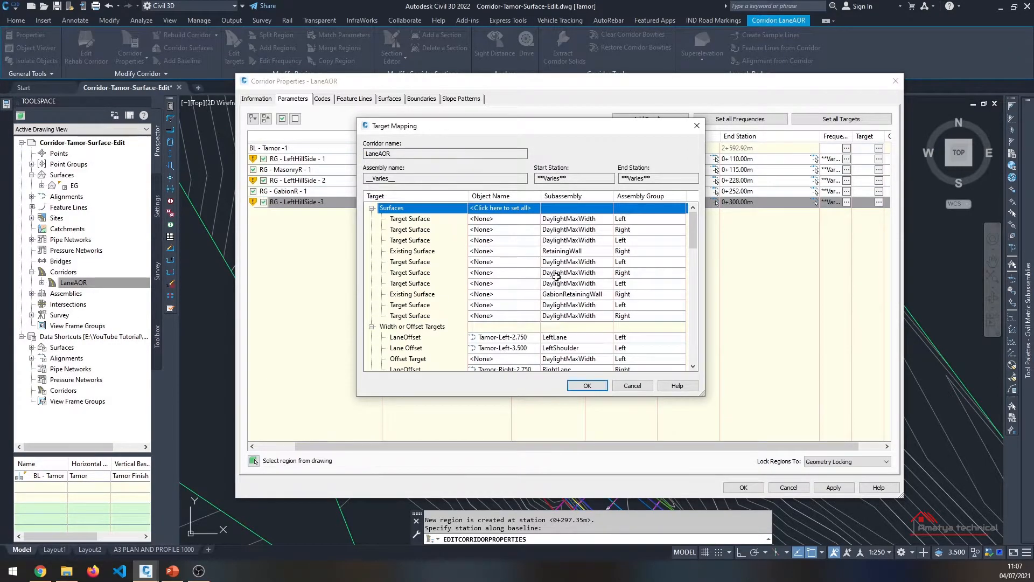
{"action": "left_click", "coordinate": [487, 211]}
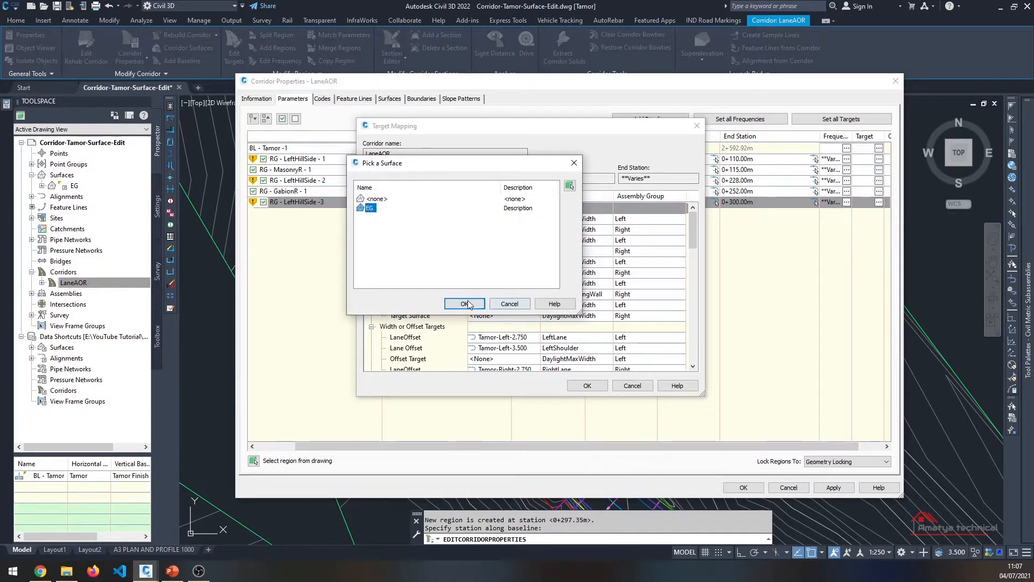
{"action": "left_click", "coordinate": [465, 304]}
Check the width, offset and elevation targets of all regions and accept the target mapping
{"action": "scroll", "coordinate": [498, 290], "scroll_direction": "down", "scroll_amount": 5}
{"action": "scroll", "coordinate": [498, 290], "scroll_direction": "down", "scroll_amount": 4}
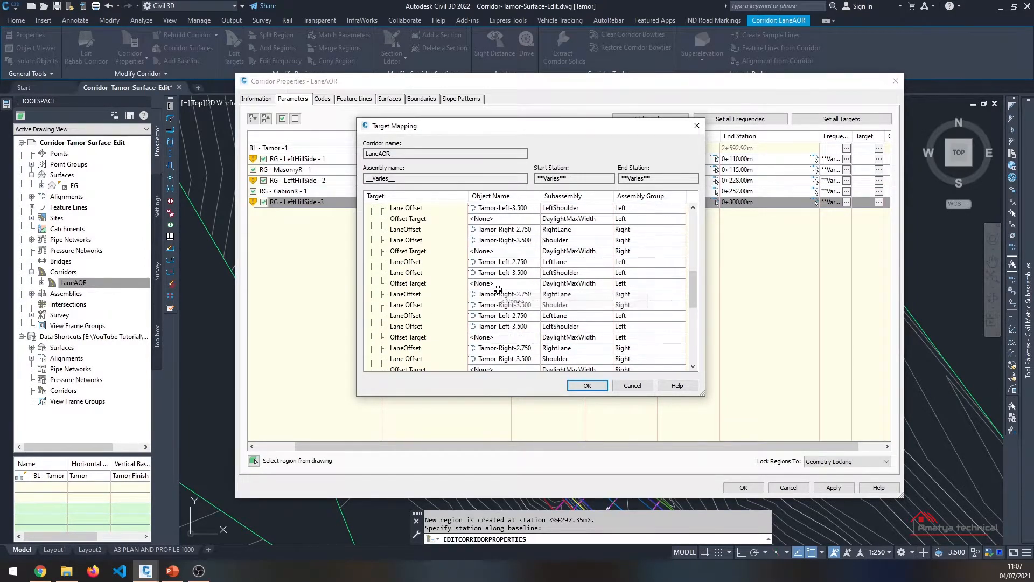
{"action": "scroll", "coordinate": [498, 290], "scroll_direction": "down", "scroll_amount": 1}
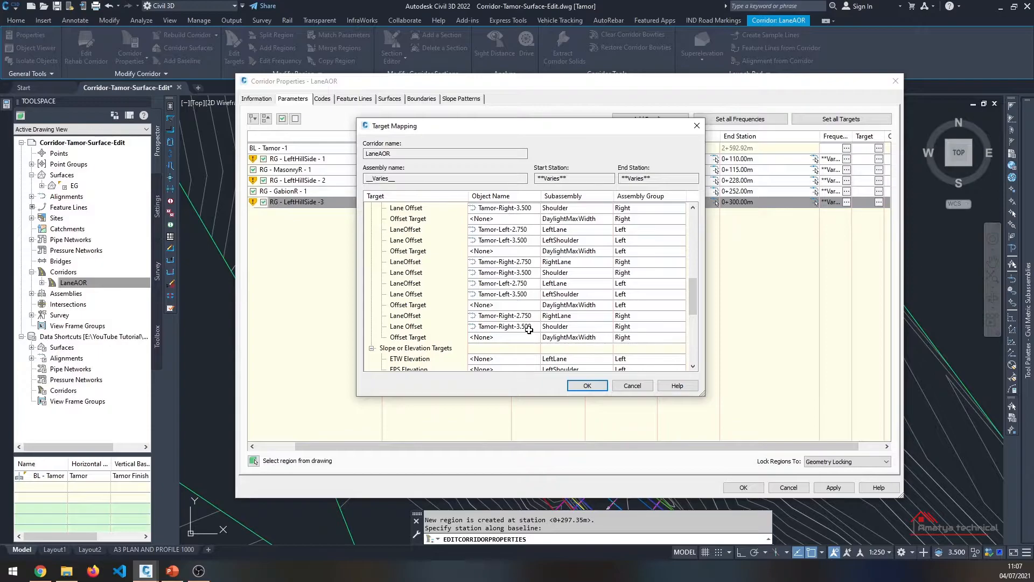
{"action": "scroll", "coordinate": [550, 318], "scroll_direction": "up", "scroll_amount": 5}
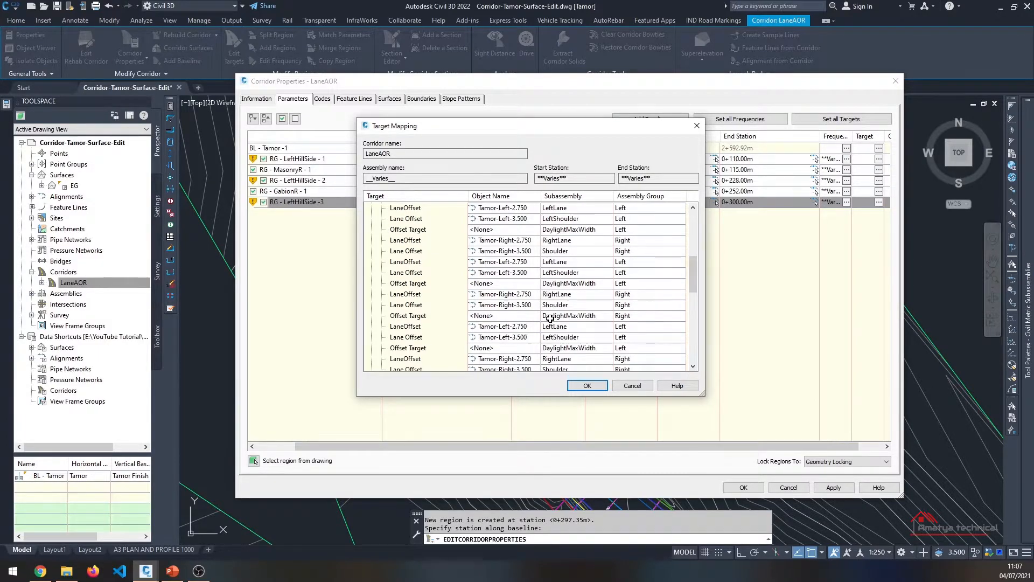
{"action": "scroll", "coordinate": [550, 318], "scroll_direction": "up", "scroll_amount": 3}
{"action": "scroll", "coordinate": [551, 320], "scroll_direction": "down", "scroll_amount": 5}
{"action": "scroll", "coordinate": [550, 322], "scroll_direction": "down", "scroll_amount": 5}
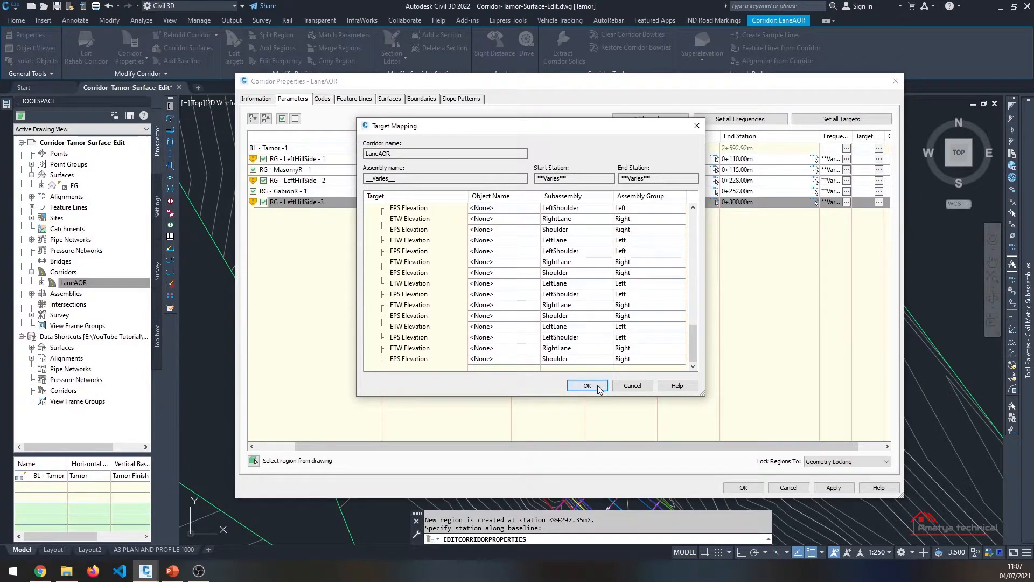
{"action": "left_click", "coordinate": [595, 385]}
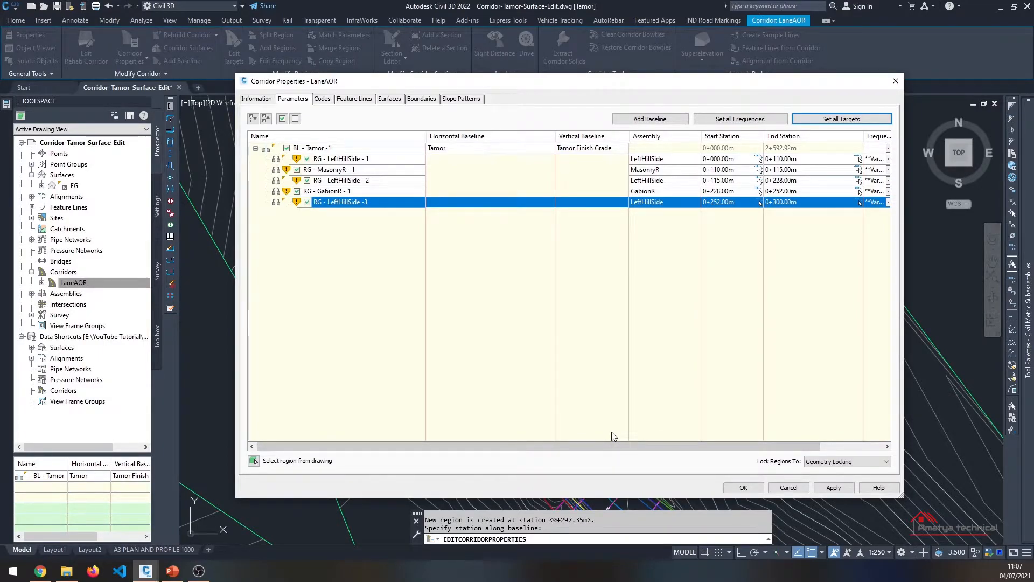
Turn off the Tamor baseline and all its regions, apply the change and check the drawing
{"action": "left_click", "coordinate": [295, 120]}
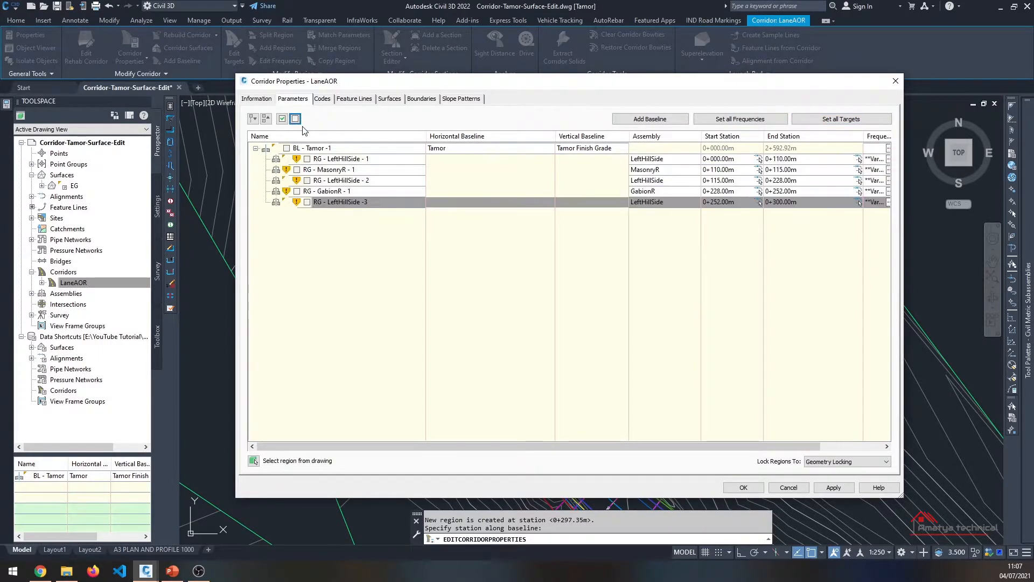
{"action": "left_click", "coordinate": [834, 487]}
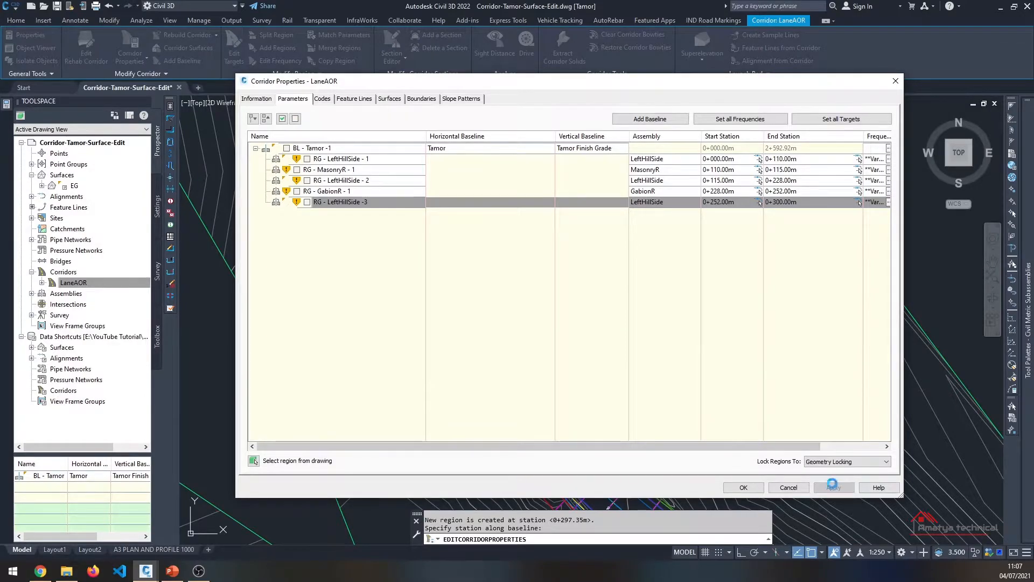
{"action": "left_click", "coordinate": [425, 259]}
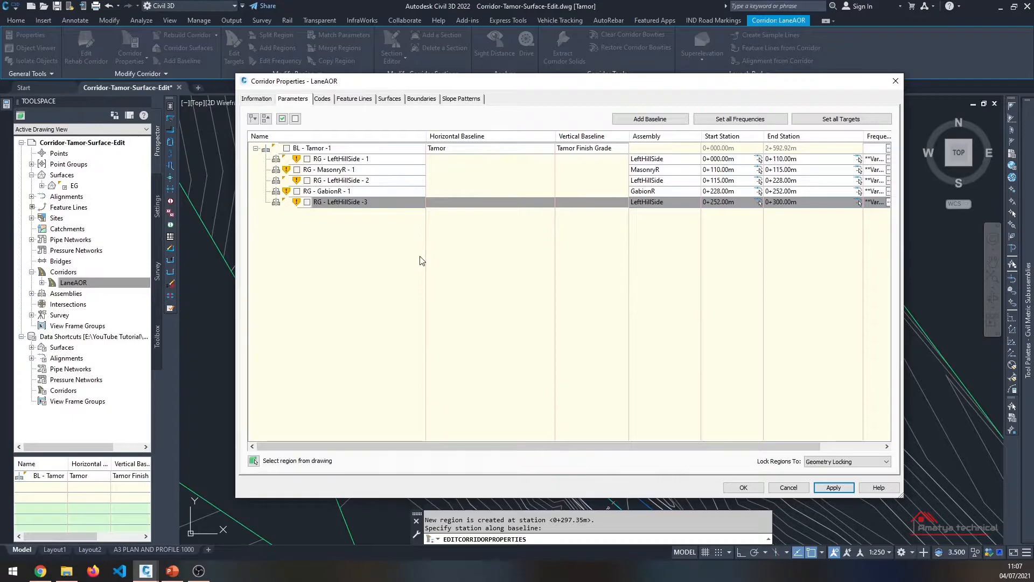
{"action": "left_click_drag", "start_coordinate": [500, 75], "coordinate": [378, 35]}
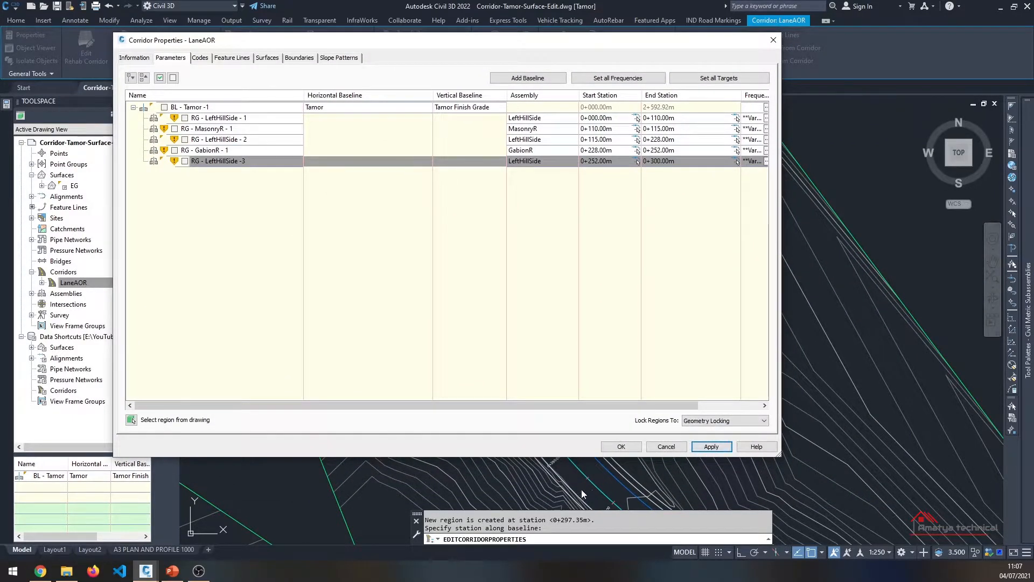
Turn on the baseline with all its regions and rebuild the LaneAOR corridor
{"action": "left_click", "coordinate": [160, 78]}
{"action": "left_click", "coordinate": [620, 446]}
{"action": "left_click", "coordinate": [450, 251]}
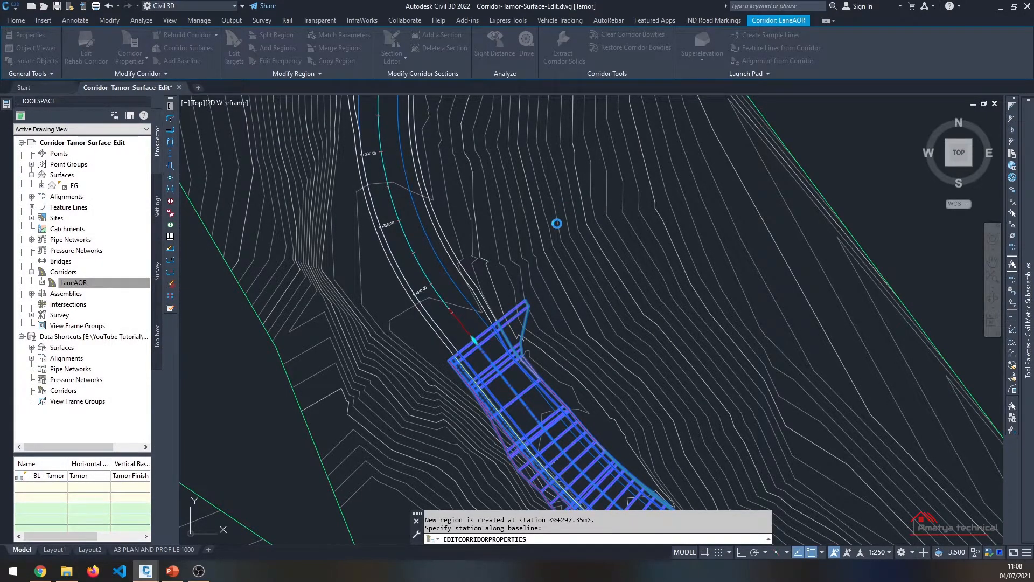
{"action": "key", "text": "Return"}
Examine the rebuilt corridor in plan, especially the bend and transitions around stations 0+100 to 0+130
{"action": "scroll", "coordinate": [557, 223], "scroll_direction": "down", "scroll_amount": 4}
{"action": "scroll", "coordinate": [557, 224], "scroll_direction": "down", "scroll_amount": 6}
{"action": "scroll", "coordinate": [514, 288], "scroll_direction": "up", "scroll_amount": 9}
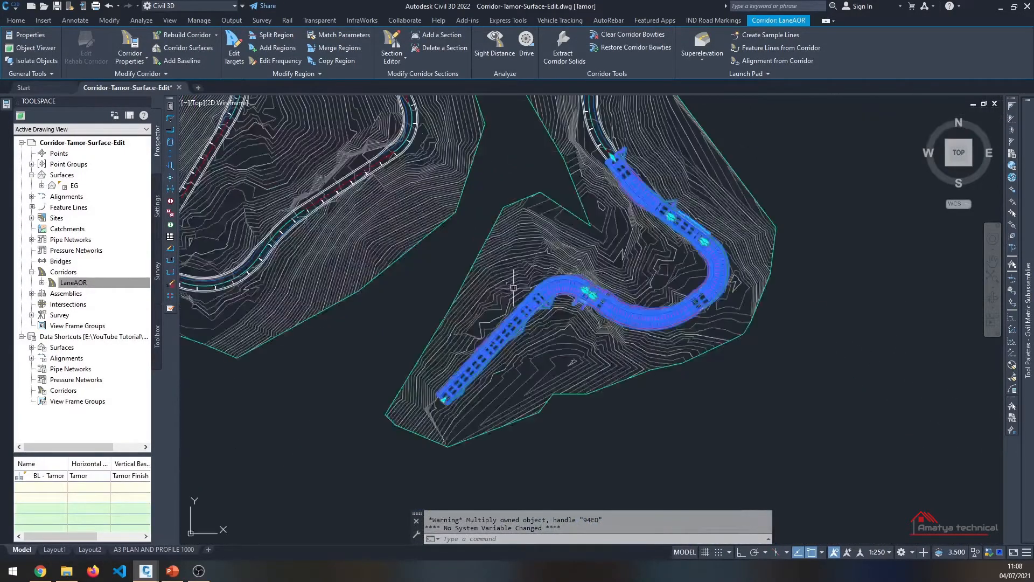
{"action": "scroll", "coordinate": [662, 321], "scroll_direction": "up", "scroll_amount": 2}
{"action": "key", "text": "Escape"}
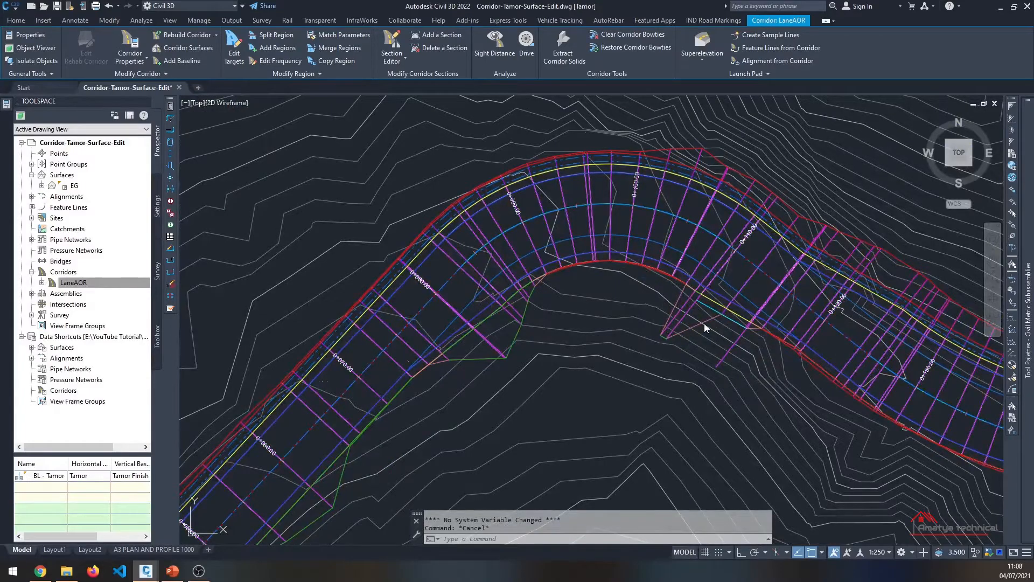
{"action": "key", "text": "Escape"}
{"action": "mouse_move", "coordinate": [704, 324]}
{"action": "middle_mouse_down"}
{"action": "mouse_move", "coordinate": [480, 349]}
{"action": "mouse_move", "coordinate": [439, 371]}
{"action": "middle_mouse_up"}
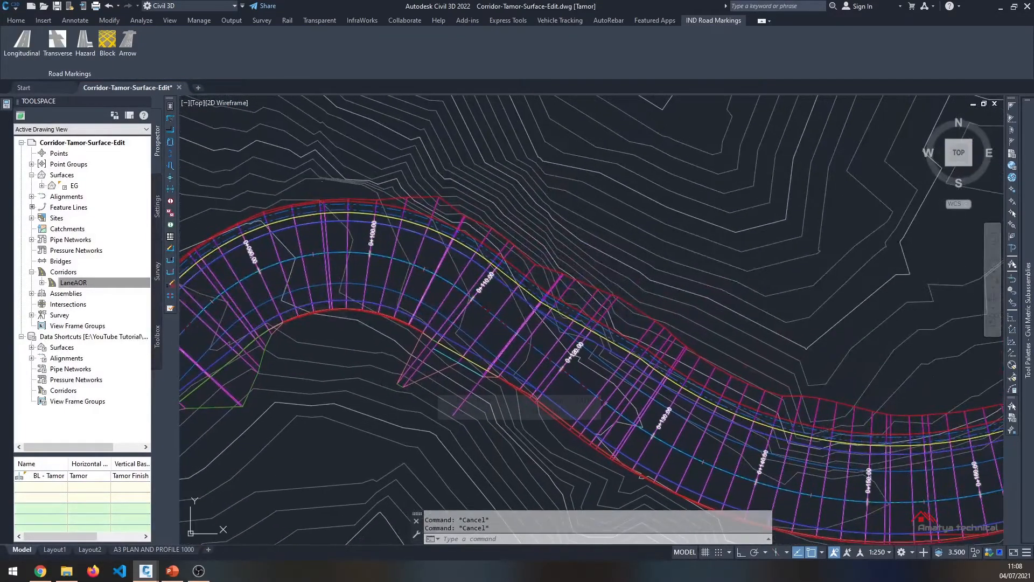
{"action": "scroll", "coordinate": [644, 313], "scroll_direction": "down", "scroll_amount": 5}
{"action": "scroll", "coordinate": [551, 362], "scroll_direction": "up", "scroll_amount": 5}
{"action": "scroll", "coordinate": [630, 300], "scroll_direction": "down", "scroll_amount": 5}
{"action": "scroll", "coordinate": [446, 401], "scroll_direction": "up", "scroll_amount": 5}
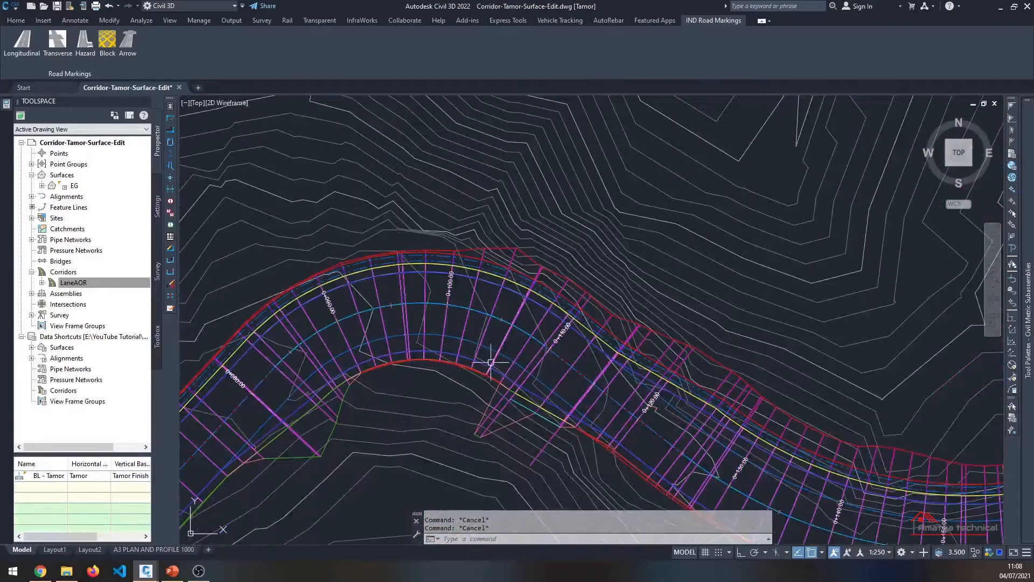
Open the LaneAOR corridor in the Section Editor and examine the road cross section at station 0+106.00m
{"action": "left_click", "coordinate": [507, 339]}
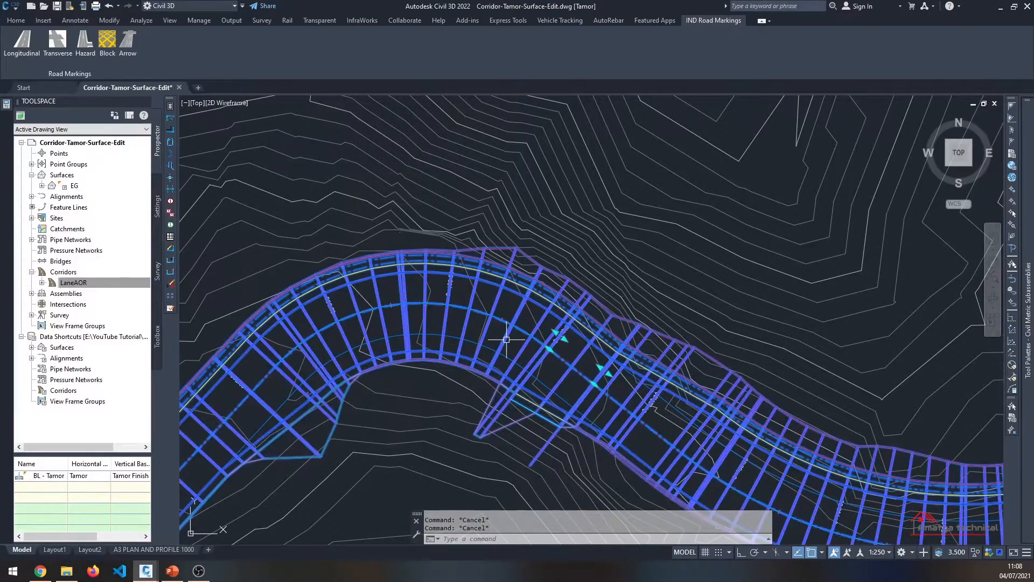
{"action": "left_click", "coordinate": [403, 33]}
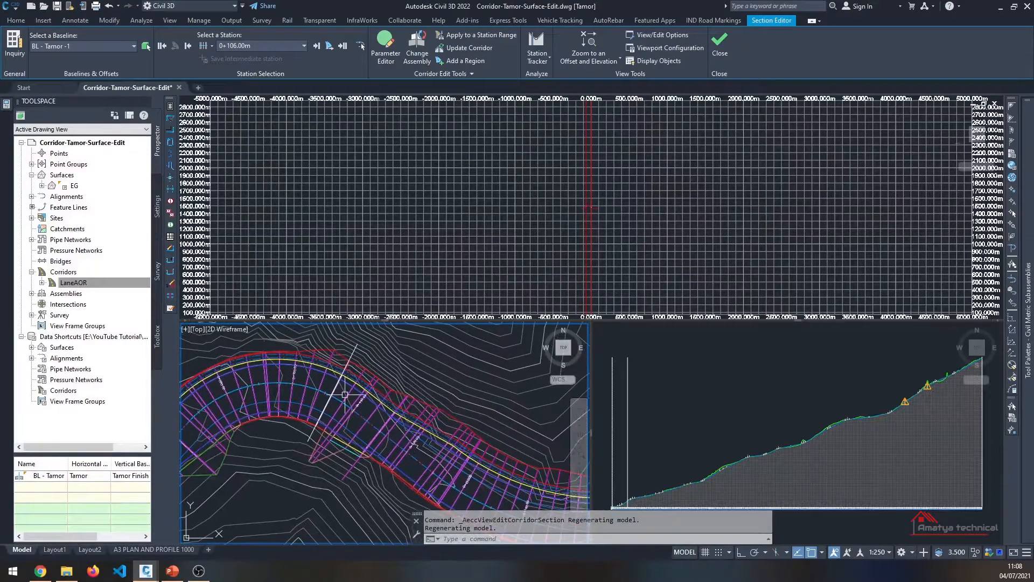
{"action": "scroll", "coordinate": [355, 433], "scroll_direction": "up", "scroll_amount": 2}
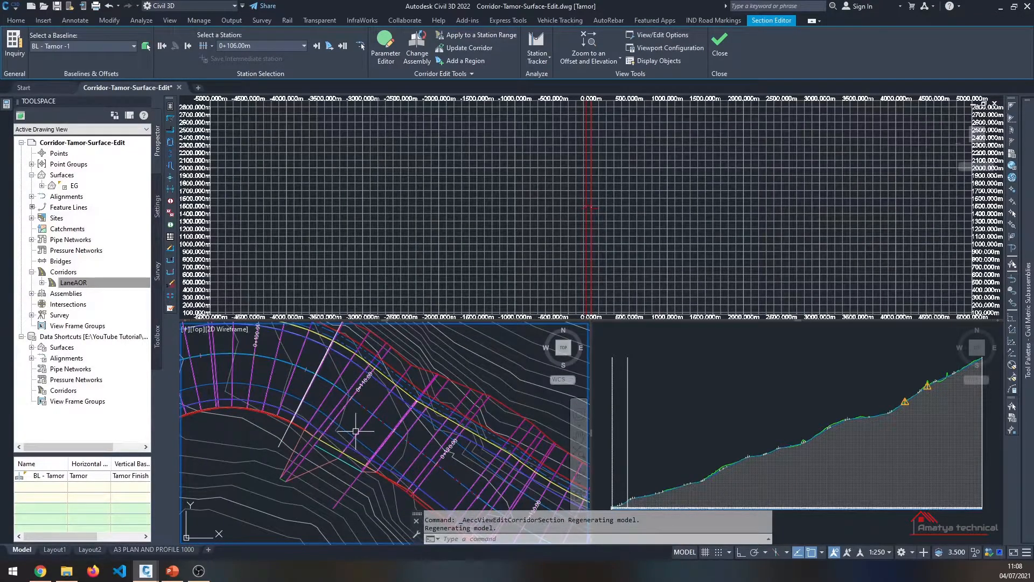
{"action": "left_click", "coordinate": [604, 250]}
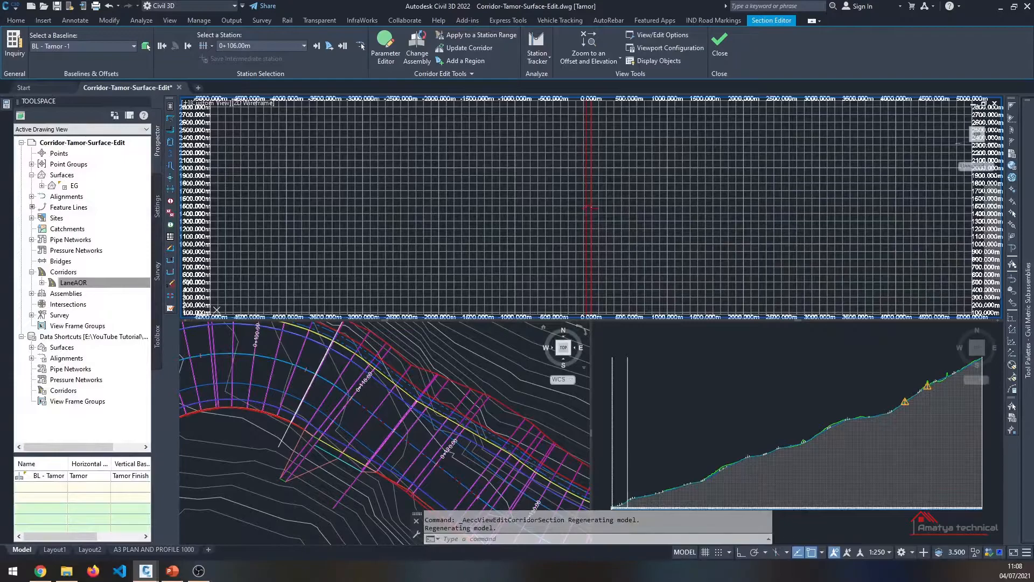
{"action": "scroll", "coordinate": [588, 208], "scroll_direction": "up", "scroll_amount": 10}
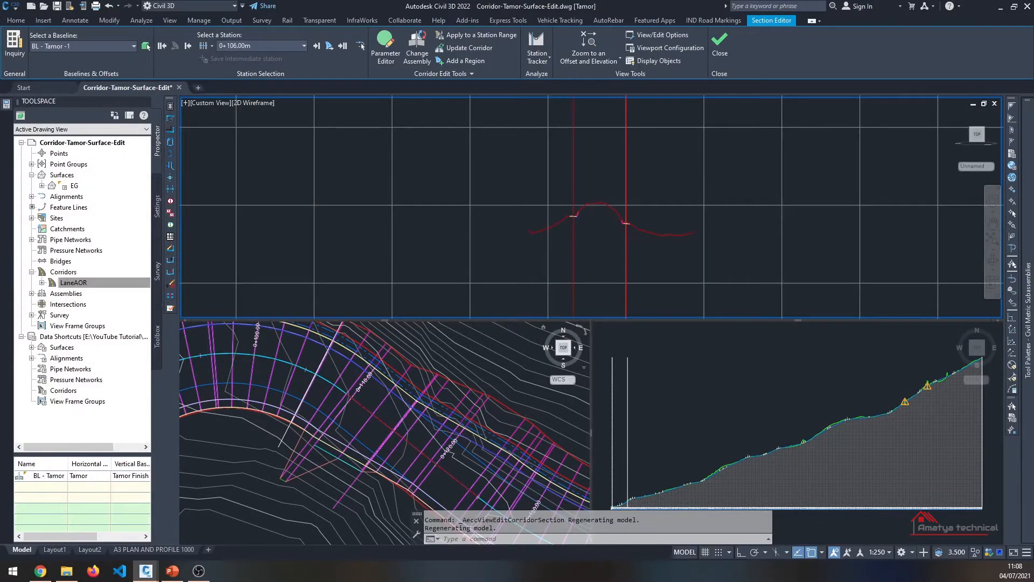
{"action": "scroll", "coordinate": [612, 233], "scroll_direction": "up", "scroll_amount": 3}
{"action": "scroll", "coordinate": [645, 245], "scroll_direction": "up", "scroll_amount": 6}
{"action": "middle_click_drag", "start_coordinate": [633, 212], "coordinate": [548, 313]}
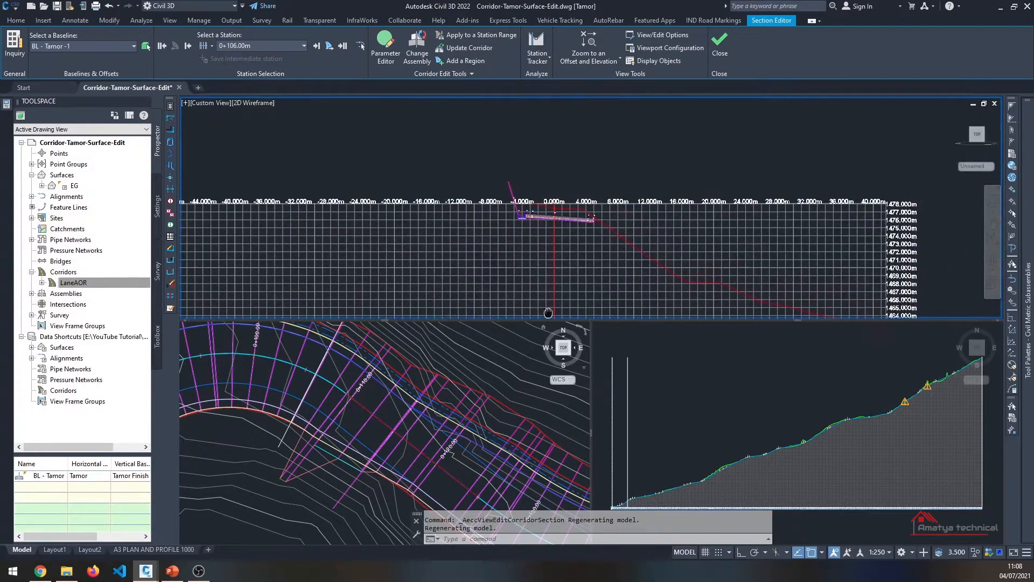
{"action": "middle_click_drag", "start_coordinate": [571, 214], "coordinate": [535, 256]}
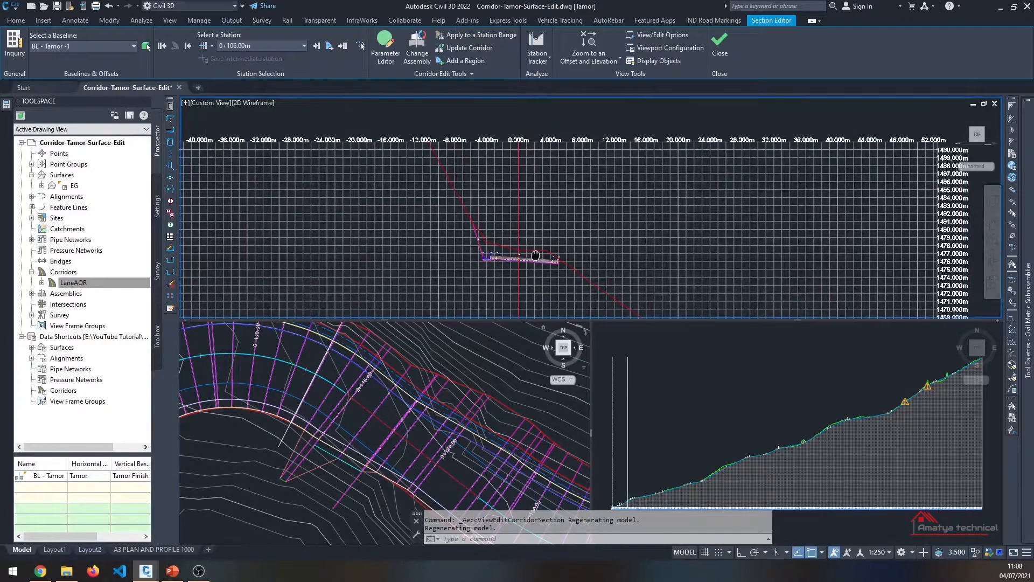
{"action": "left_click", "coordinate": [588, 44]}
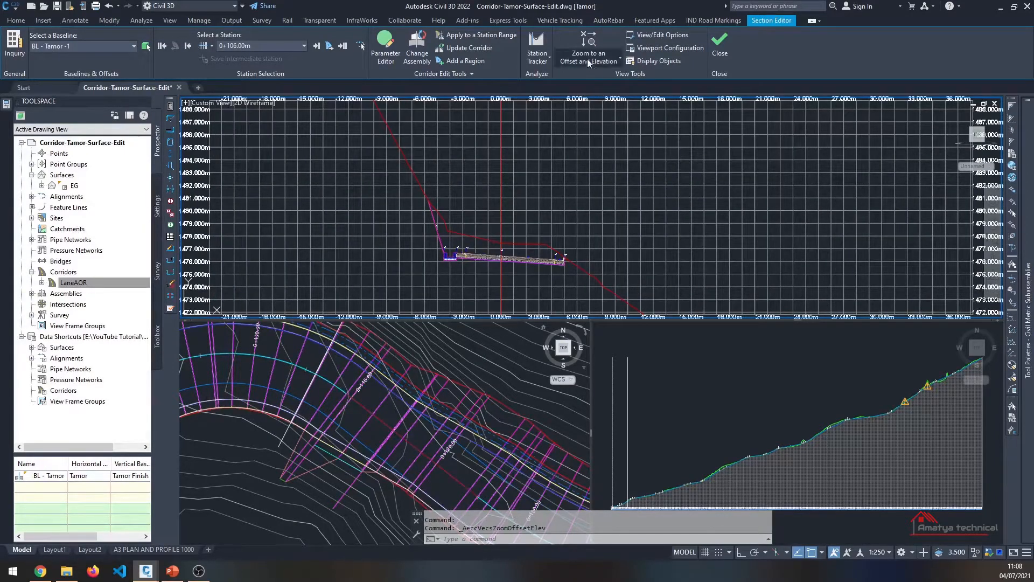
Step through the cross sections from 0+106.07m to 0+110.00m, comparing 0+108.00m with 0+109.41m
{"action": "left_click", "coordinate": [316, 46]}
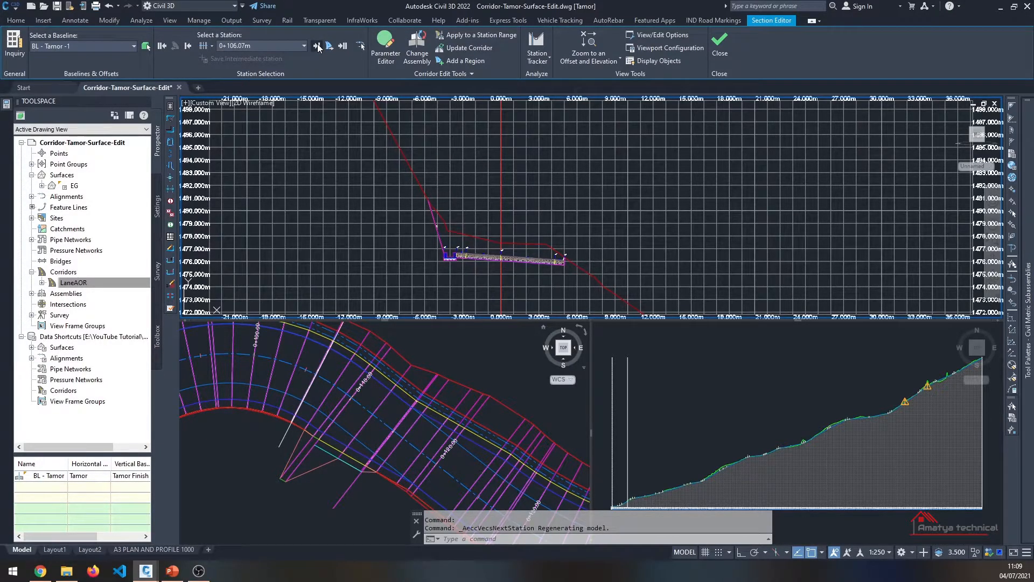
{"action": "left_click", "coordinate": [317, 47]}
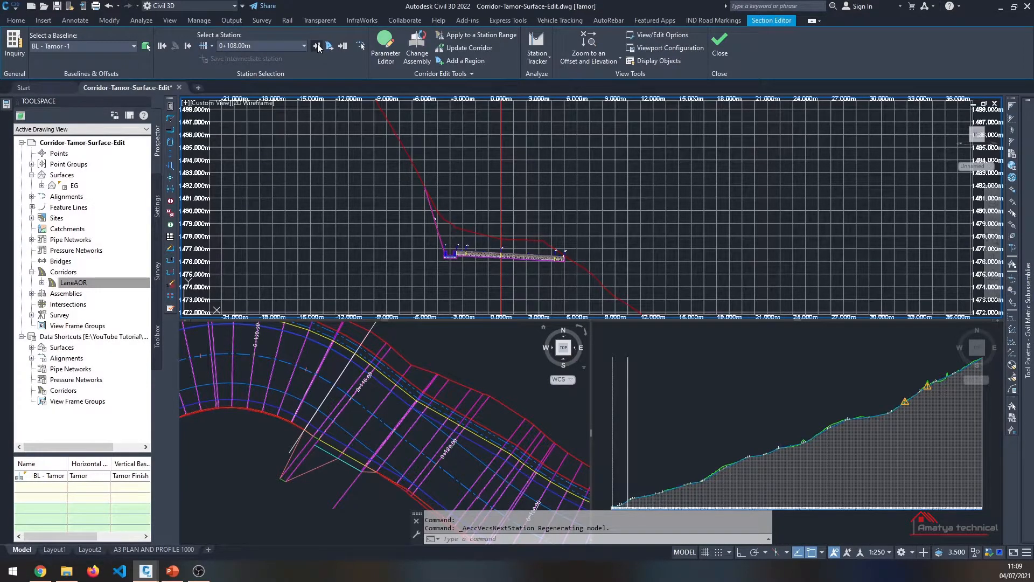
{"action": "left_click", "coordinate": [318, 47]}
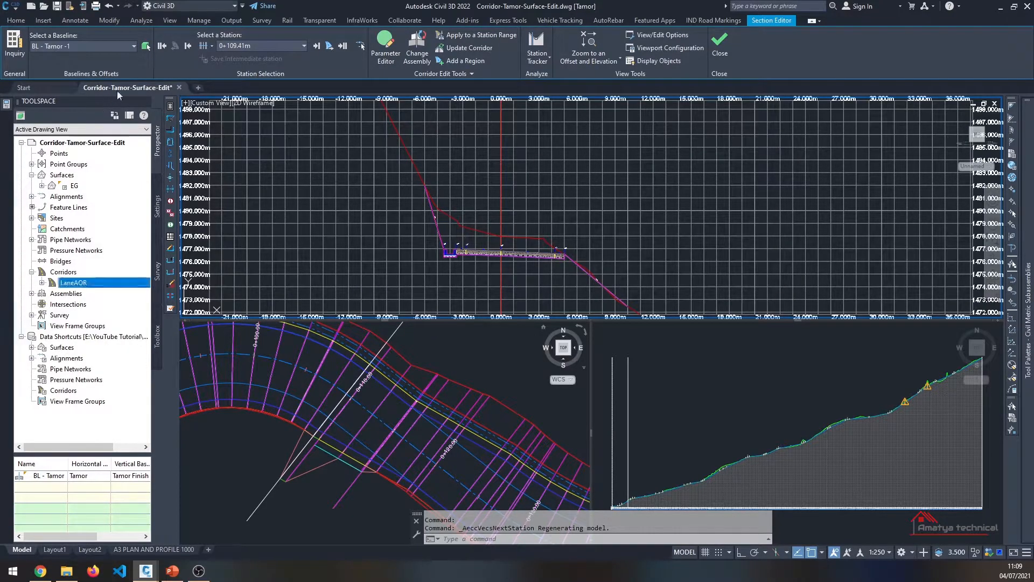
{"action": "left_click", "coordinate": [188, 47]}
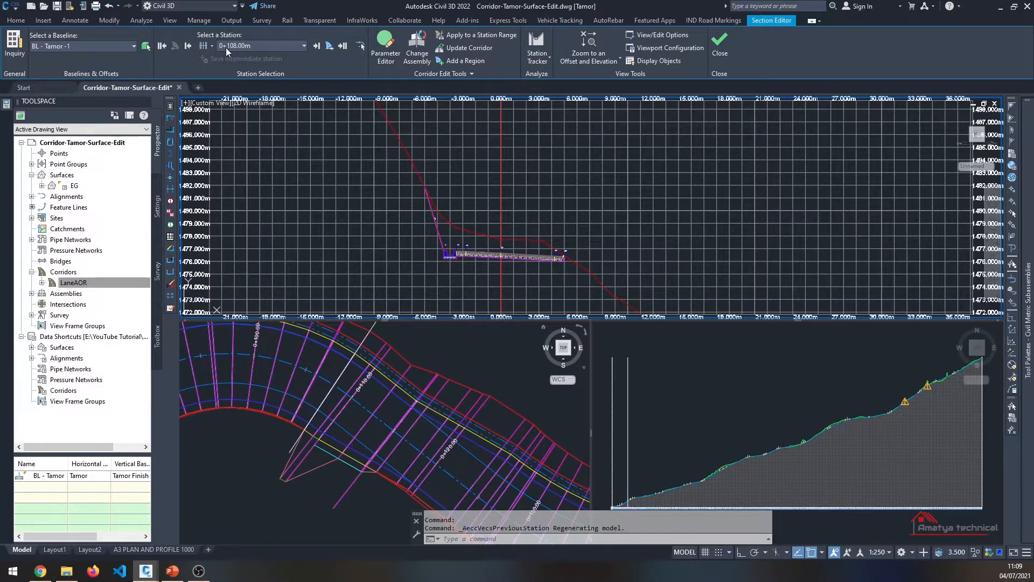
{"action": "left_click", "coordinate": [315, 49]}
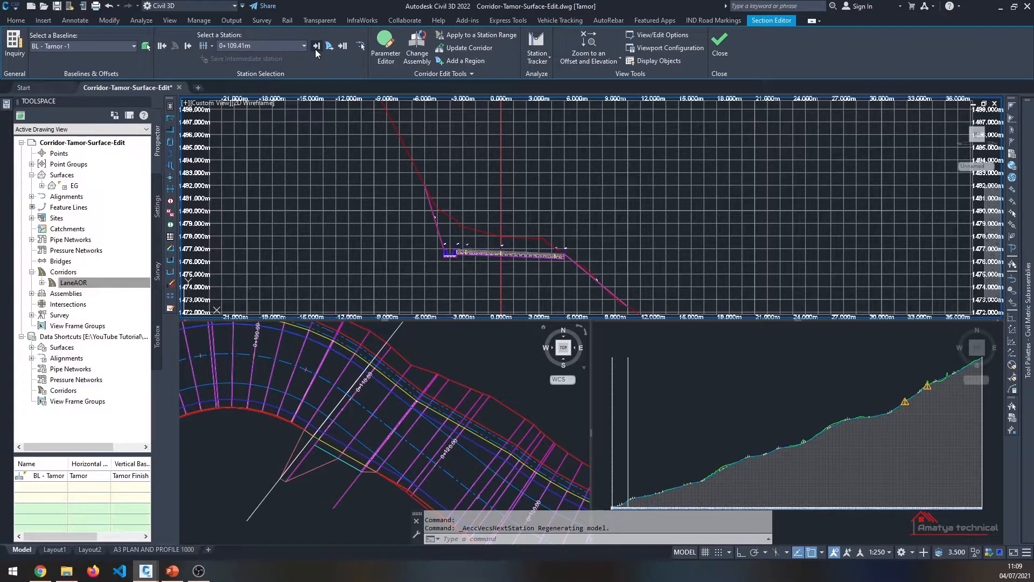
{"action": "left_click", "coordinate": [315, 50]}
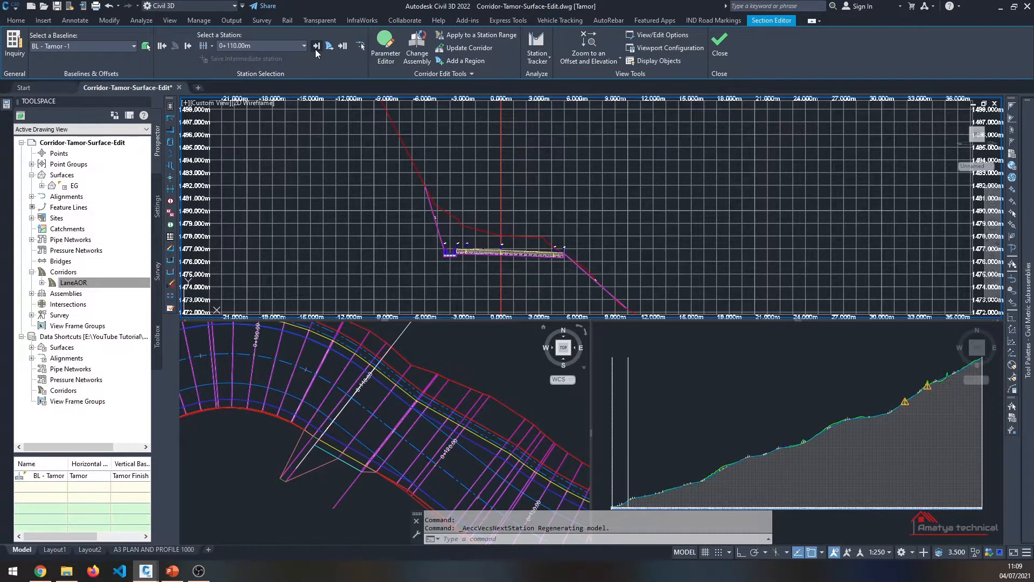
Step through the masonry wall sections from 0+112.50m to 0+116.07m and check the section's location in plan
{"action": "left_click", "coordinate": [315, 49]}
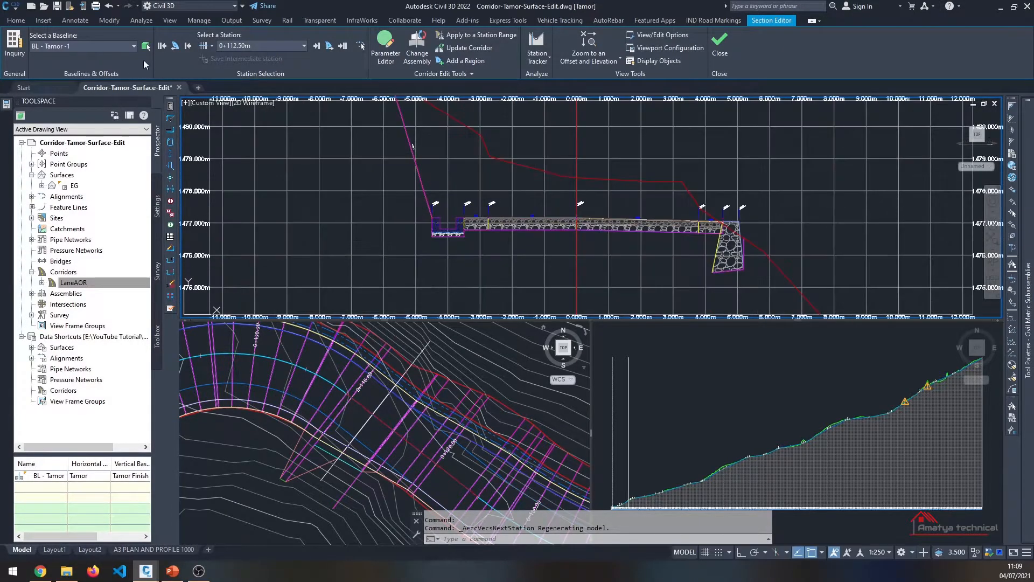
{"action": "left_click", "coordinate": [316, 48]}
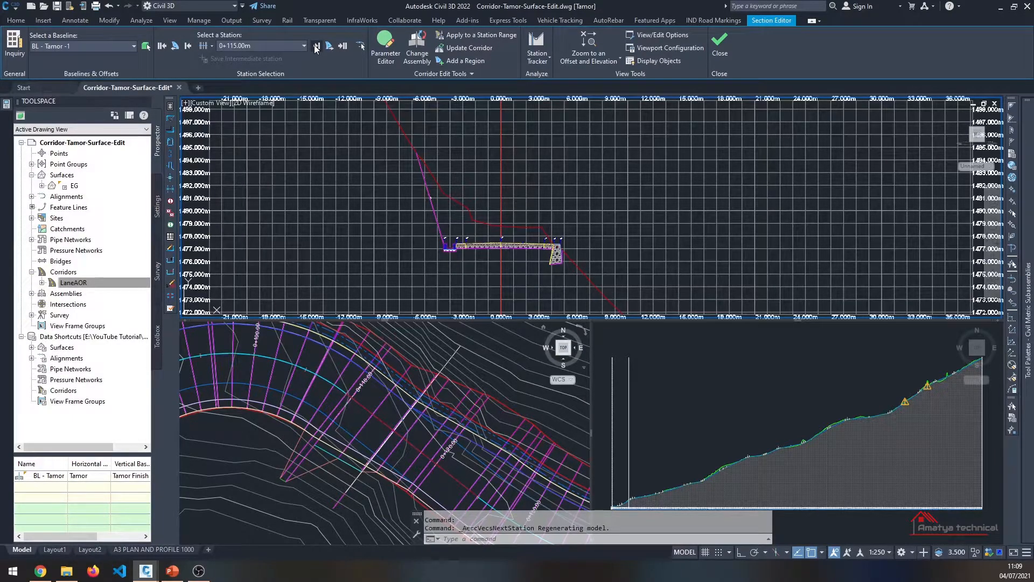
{"action": "left_click", "coordinate": [487, 357]}
{"action": "scroll", "coordinate": [402, 381], "scroll_direction": "down", "scroll_amount": 7}
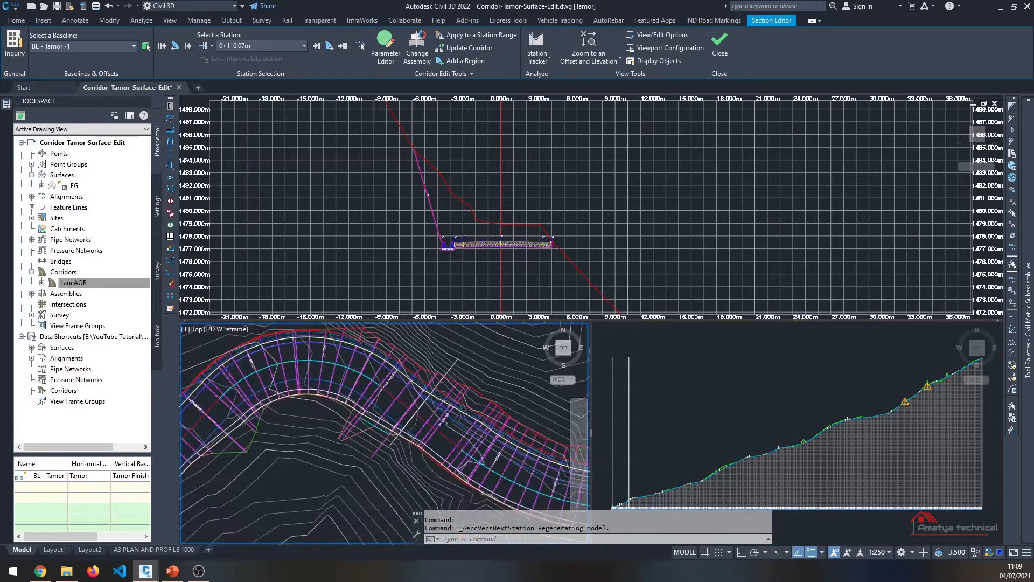
Move the section location along the corridor in plan to station 0+228.00m and view its cross section
{"action": "scroll", "coordinate": [407, 382], "scroll_direction": "up", "scroll_amount": 3}
{"action": "scroll", "coordinate": [405, 381], "scroll_direction": "up", "scroll_amount": 2}
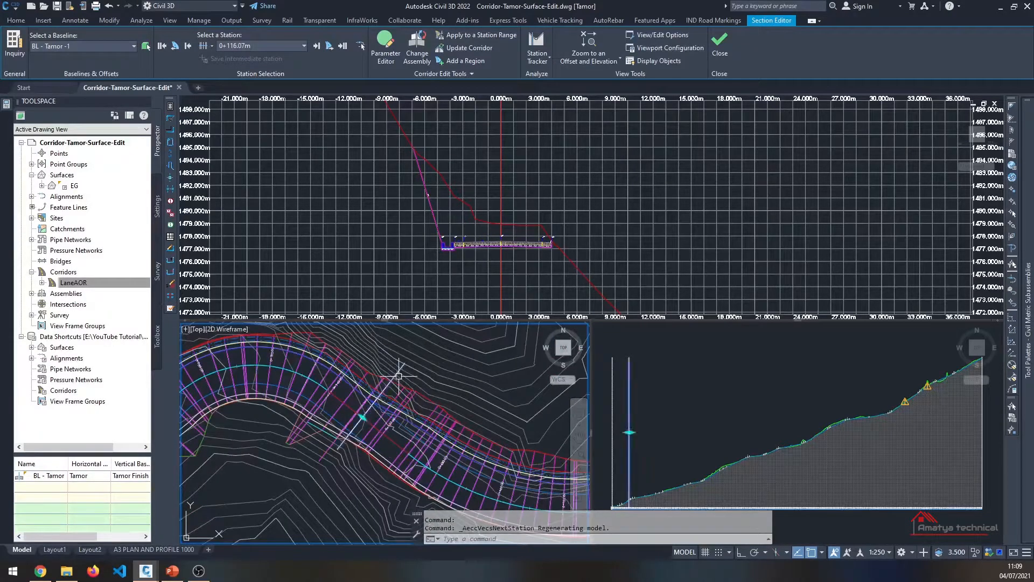
{"action": "left_click", "coordinate": [363, 417]}
{"action": "scroll", "coordinate": [320, 430], "scroll_direction": "down", "scroll_amount": 5}
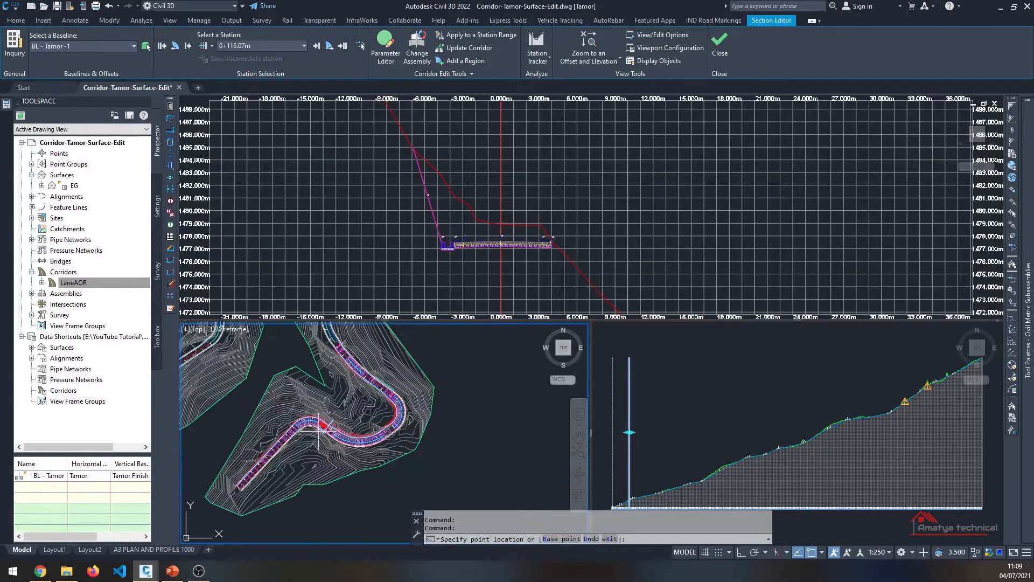
{"action": "scroll", "coordinate": [398, 391], "scroll_direction": "up", "scroll_amount": 4}
{"action": "scroll", "coordinate": [342, 405], "scroll_direction": "up", "scroll_amount": 3}
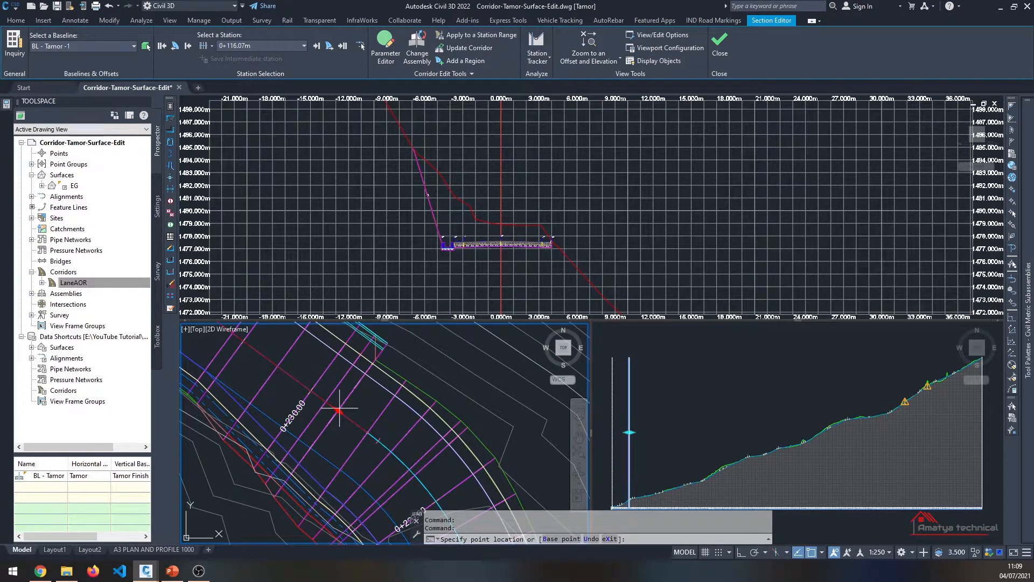
{"action": "left_click", "coordinate": [339, 411]}
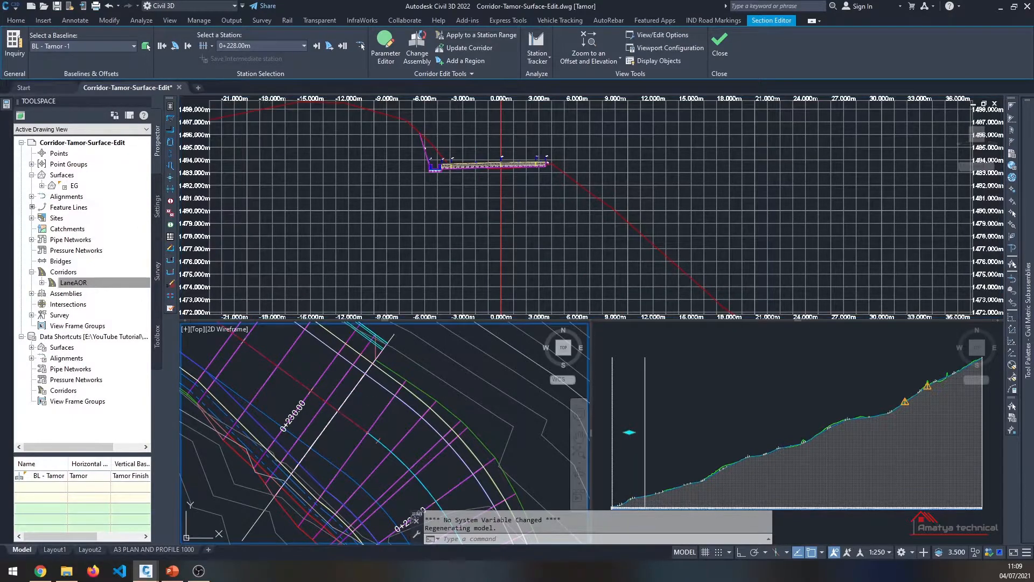
{"action": "left_click", "coordinate": [517, 203]}
{"action": "middle_click_drag", "start_coordinate": [531, 199], "coordinate": [592, 290]}
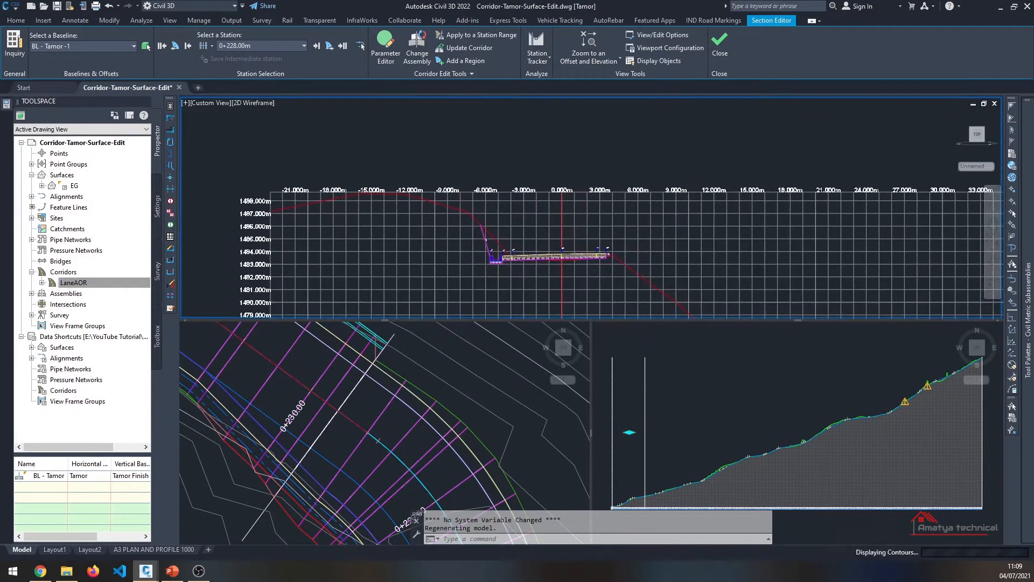
{"action": "left_click", "coordinate": [598, 45]}
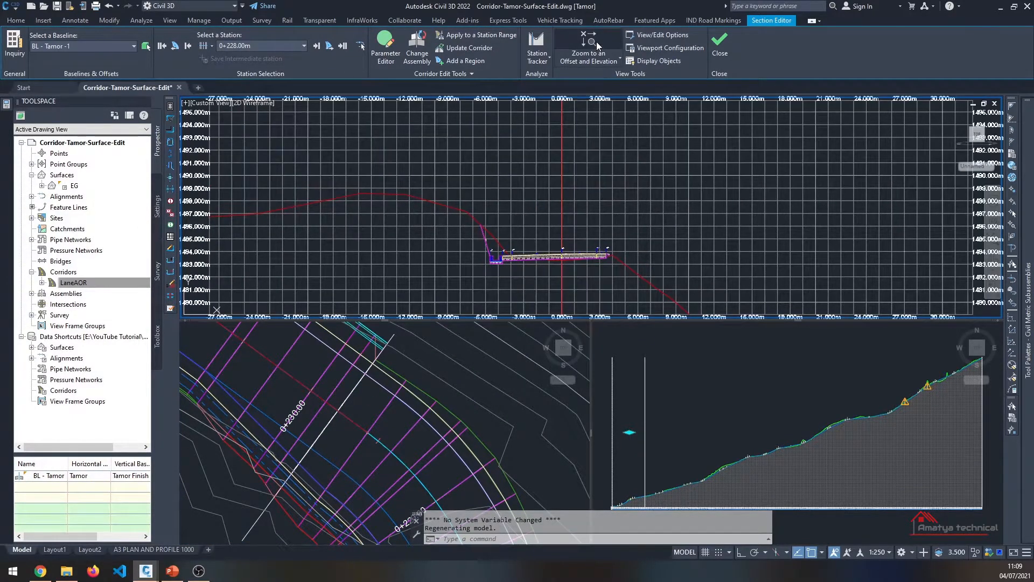
Advance to station 0+228.90m and examine the gabion wall in the cross section up close
{"action": "left_click", "coordinate": [316, 46]}
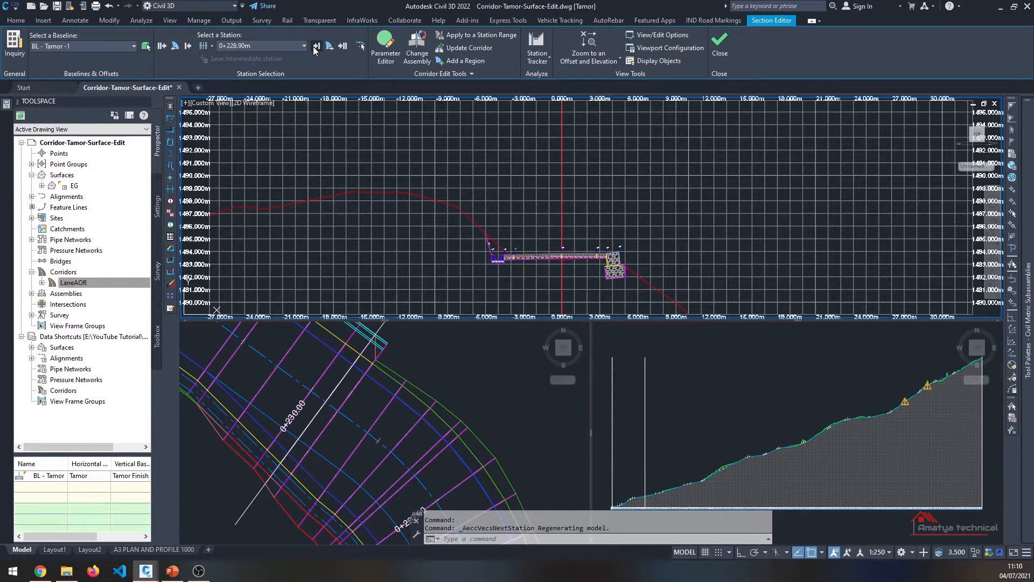
{"action": "scroll", "coordinate": [585, 299], "scroll_direction": "up", "scroll_amount": 6}
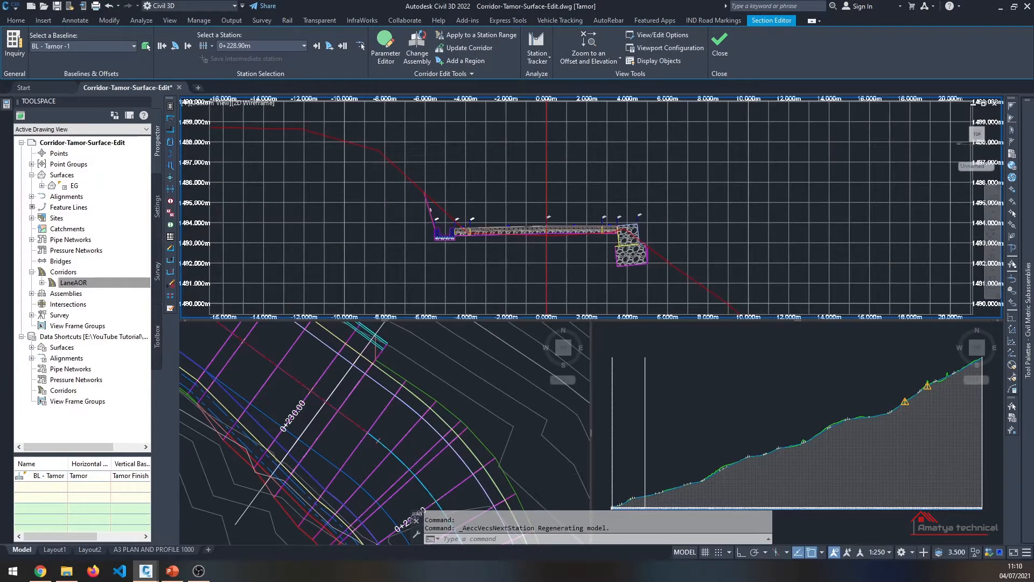
{"action": "scroll", "coordinate": [690, 262], "scroll_direction": "down", "scroll_amount": 2}
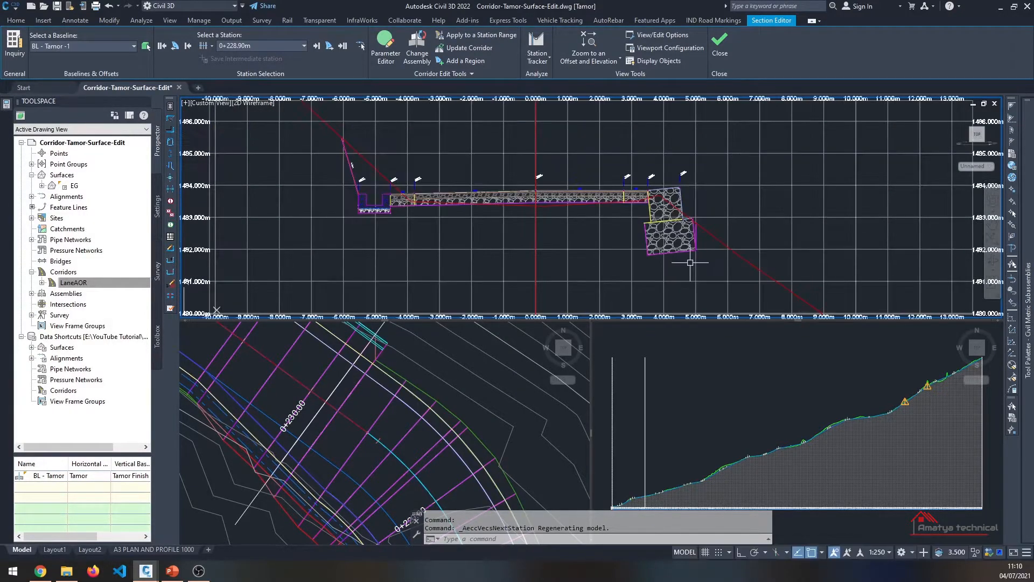
{"action": "scroll", "coordinate": [673, 241], "scroll_direction": "down", "scroll_amount": 2}
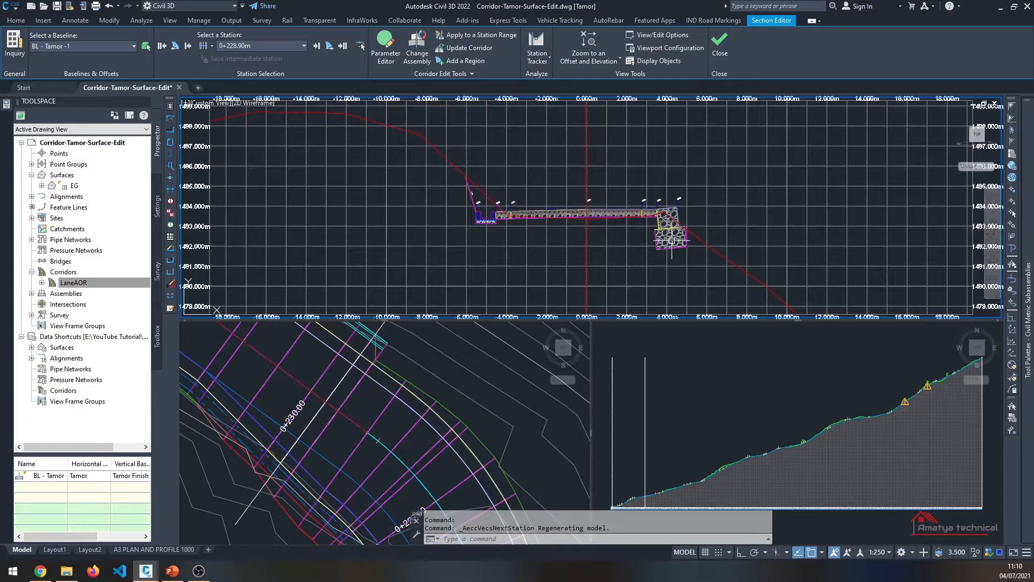
Step through the gabion wall sections from 0+230.00m to 0+232.47m and check the wall's stretch in plan
{"action": "left_click", "coordinate": [567, 40]}
{"action": "left_click", "coordinate": [314, 47]}
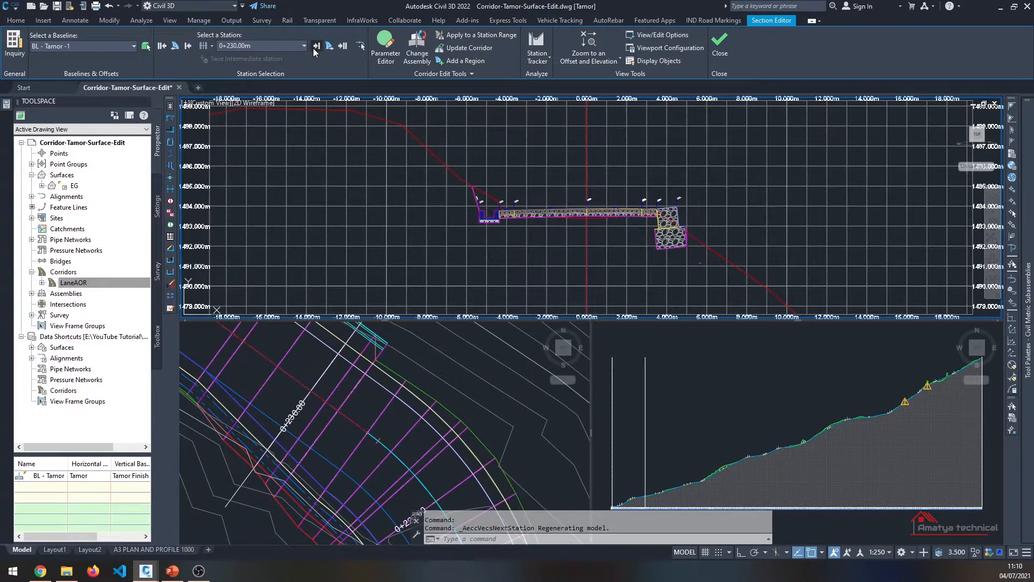
{"action": "left_click", "coordinate": [314, 47]}
{"action": "left_click", "coordinate": [383, 417]}
{"action": "scroll", "coordinate": [431, 458], "scroll_direction": "down", "scroll_amount": 4}
{"action": "scroll", "coordinate": [431, 469], "scroll_direction": "up", "scroll_amount": 3}
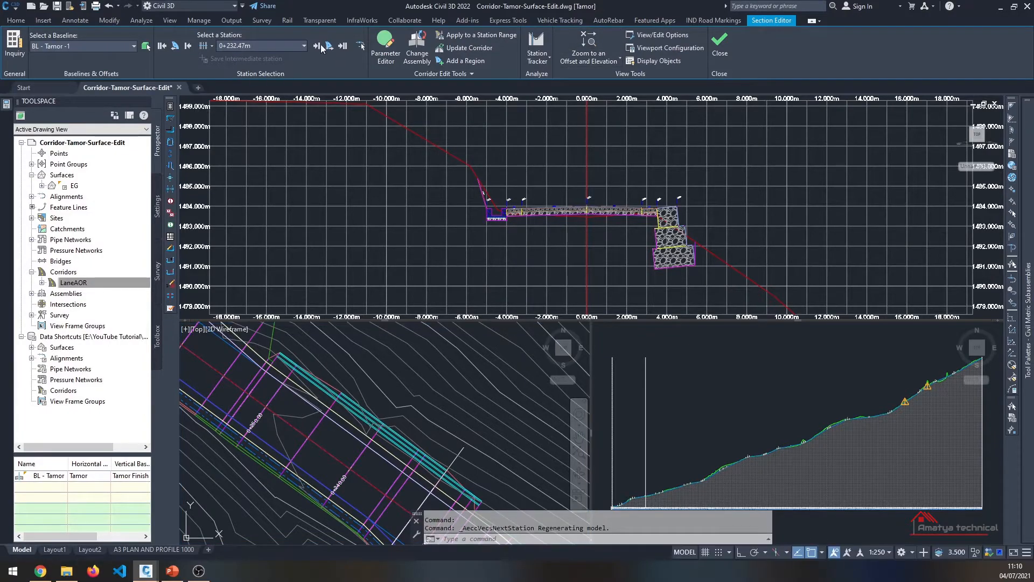
{"action": "left_click", "coordinate": [589, 51]}
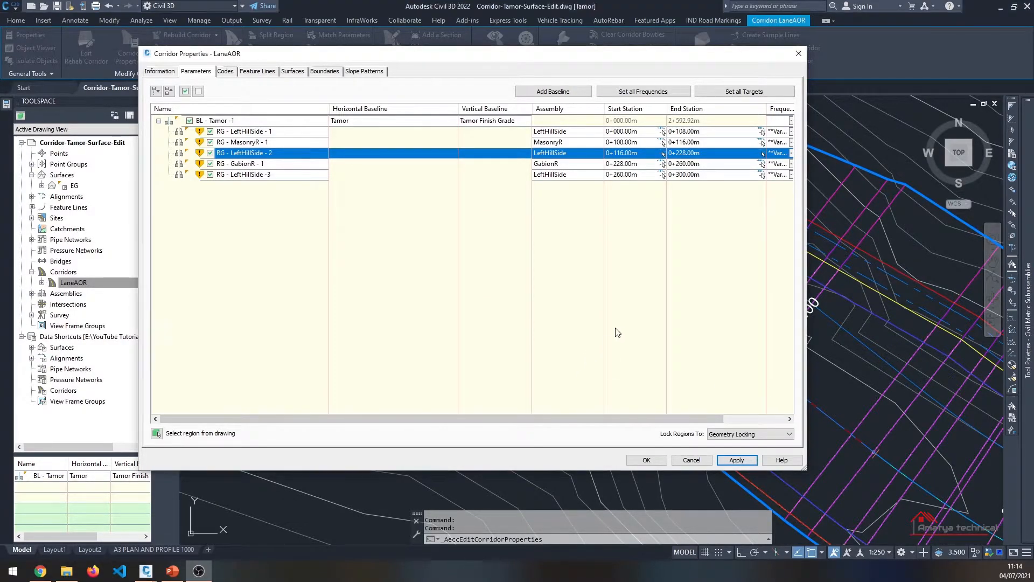
Accept the LaneAOR corridor properties and examine the gabion wall region in plan, including its end near 0+260
{"action": "left_click", "coordinate": [647, 459]}
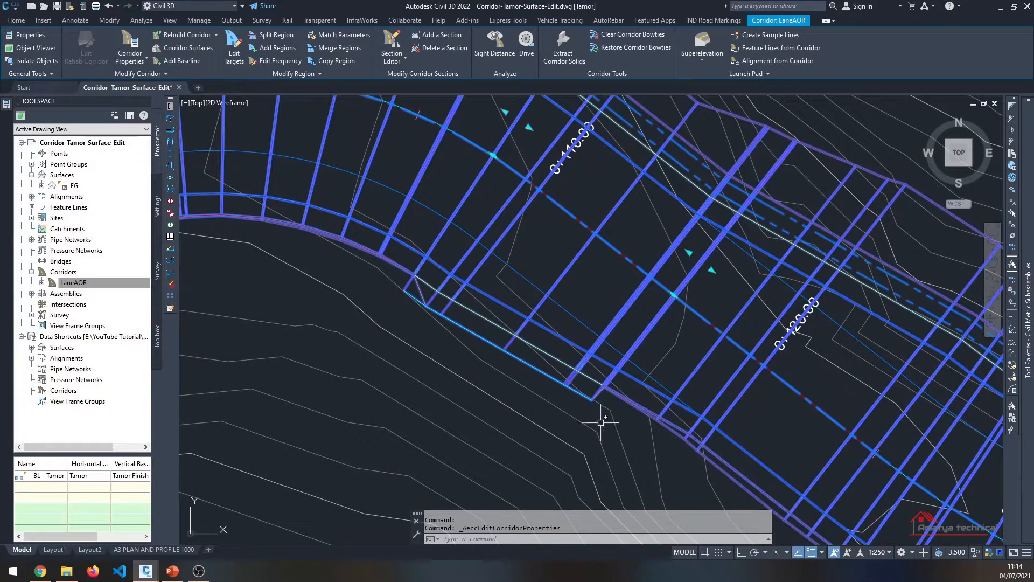
{"action": "scroll", "coordinate": [548, 423], "scroll_direction": "down", "scroll_amount": 8}
{"action": "scroll", "coordinate": [620, 330], "scroll_direction": "up", "scroll_amount": 8}
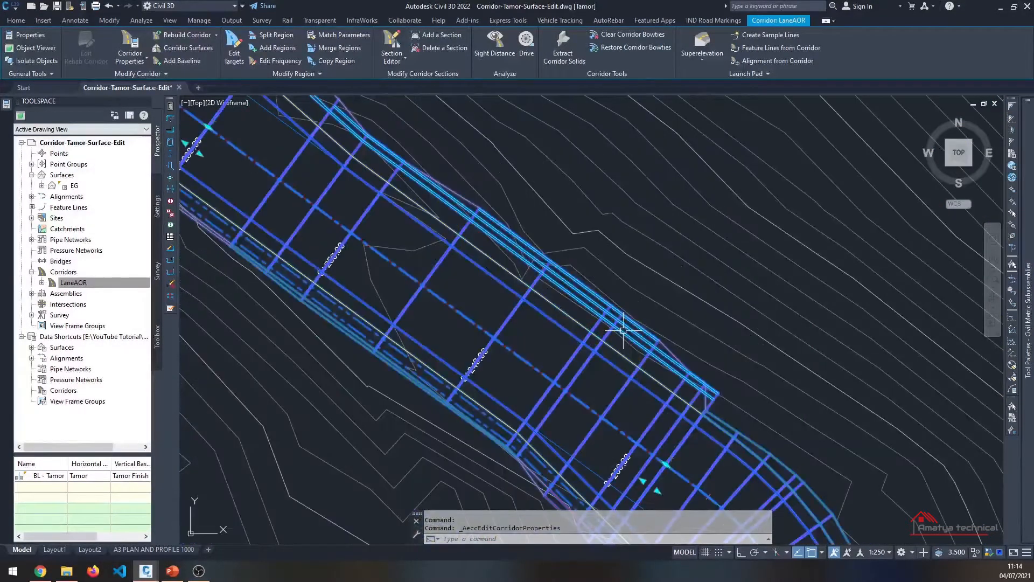
{"action": "middle_click_drag", "start_coordinate": [619, 330], "coordinate": [725, 415]}
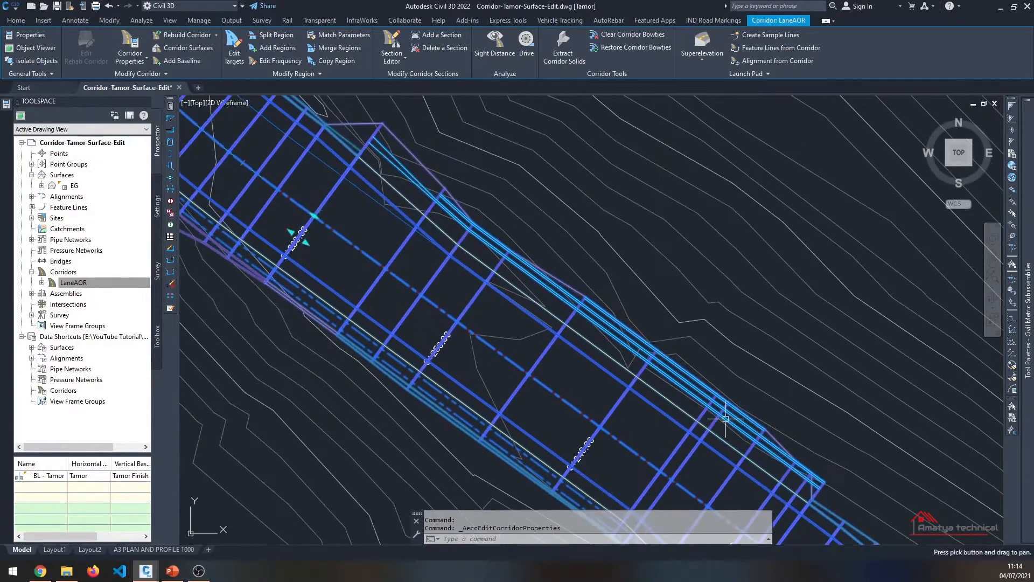
{"action": "middle_click_drag", "start_coordinate": [490, 281], "coordinate": [581, 418]}
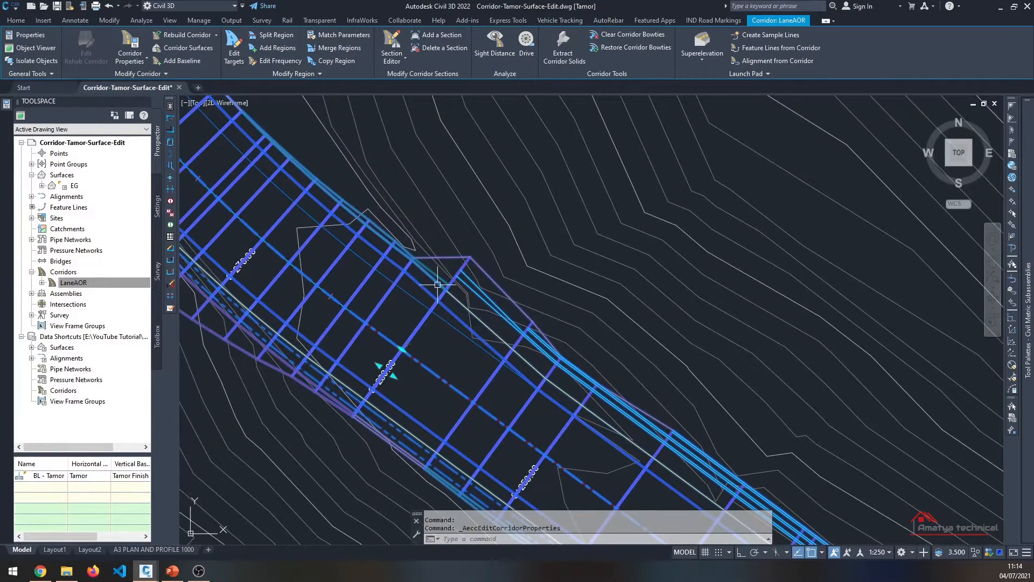
{"action": "scroll", "coordinate": [438, 285], "scroll_direction": "down", "scroll_amount": 5}
{"action": "scroll", "coordinate": [441, 293], "scroll_direction": "up", "scroll_amount": 4}
{"action": "scroll", "coordinate": [444, 303], "scroll_direction": "down", "scroll_amount": 2}
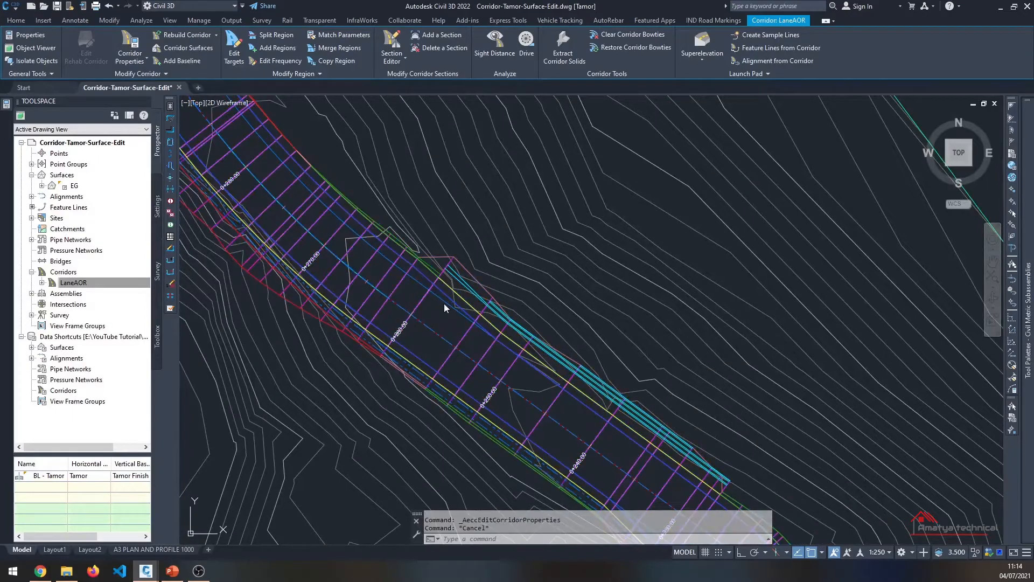
Reopen the LaneAOR corridor in the Section Editor from the bend near station 0+110
{"action": "key", "text": "Escape"}
{"action": "scroll", "coordinate": [468, 291], "scroll_direction": "down", "scroll_amount": 5}
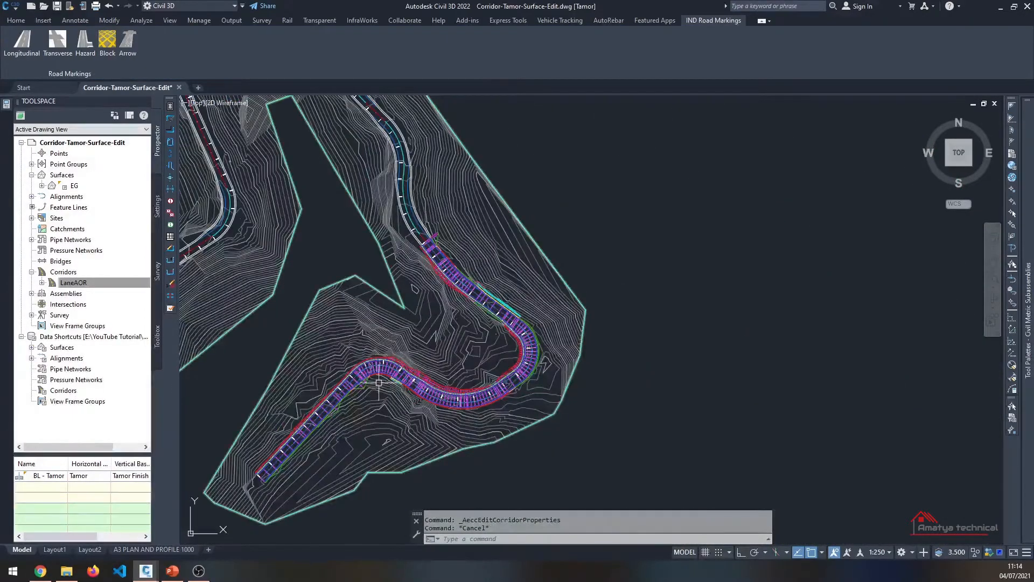
{"action": "scroll", "coordinate": [485, 297], "scroll_direction": "up", "scroll_amount": 4}
{"action": "scroll", "coordinate": [488, 302], "scroll_direction": "up", "scroll_amount": 5}
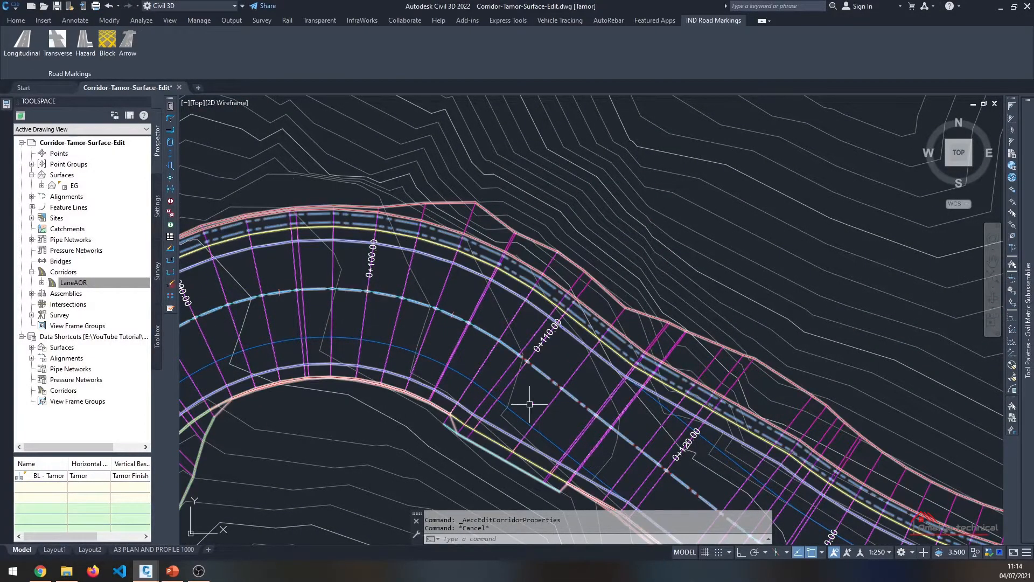
{"action": "left_click", "coordinate": [483, 365]}
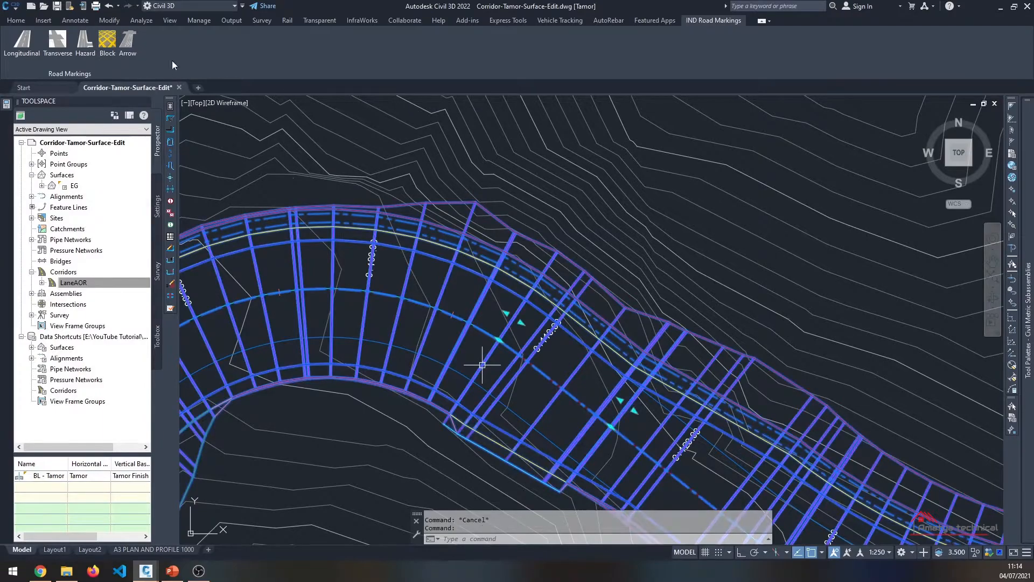
{"action": "left_click", "coordinate": [393, 38]}
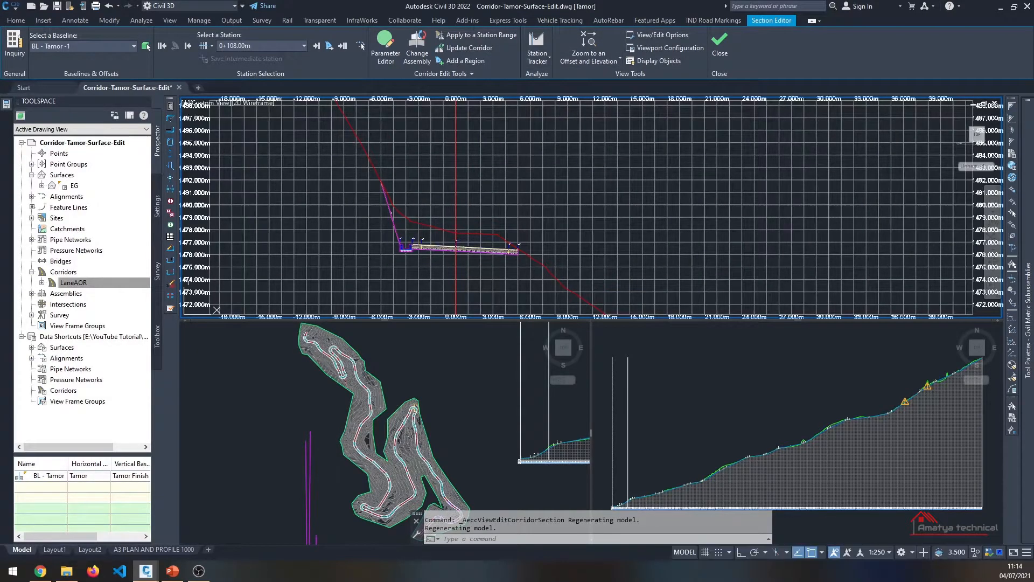
Locate the 0+108.00m section in plan and examine the masonry wall in the cross section at 0+109.41m
{"action": "left_click", "coordinate": [444, 432]}
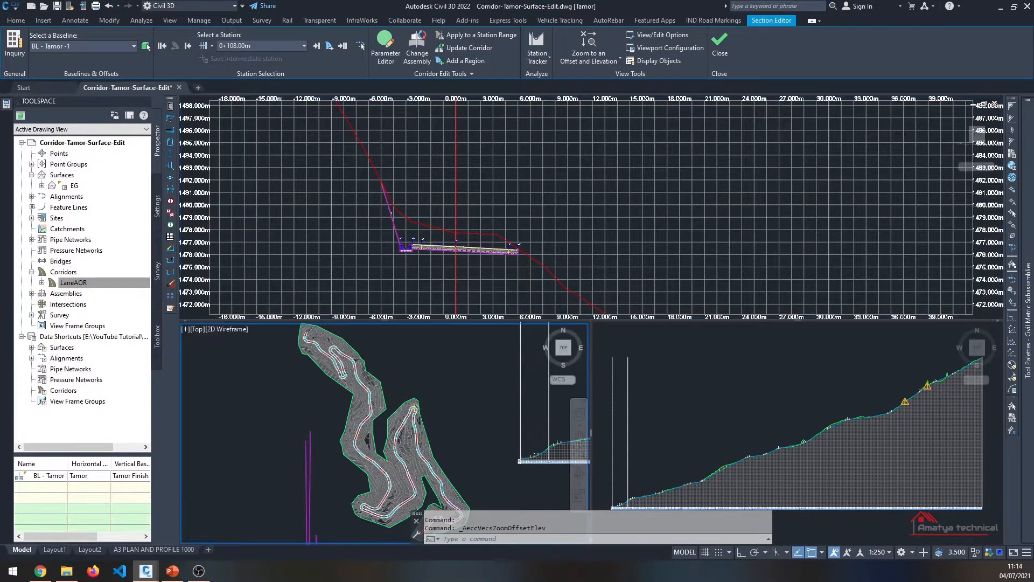
{"action": "scroll", "coordinate": [390, 344], "scroll_direction": "down", "scroll_amount": 4}
{"action": "scroll", "coordinate": [396, 412], "scroll_direction": "up", "scroll_amount": 9}
{"action": "middle_click_drag", "start_coordinate": [379, 392], "coordinate": [367, 519]}
{"action": "scroll", "coordinate": [425, 403], "scroll_direction": "up", "scroll_amount": 7}
{"action": "middle_click_drag", "start_coordinate": [415, 375], "coordinate": [374, 451]}
{"action": "scroll", "coordinate": [387, 430], "scroll_direction": "up", "scroll_amount": 4}
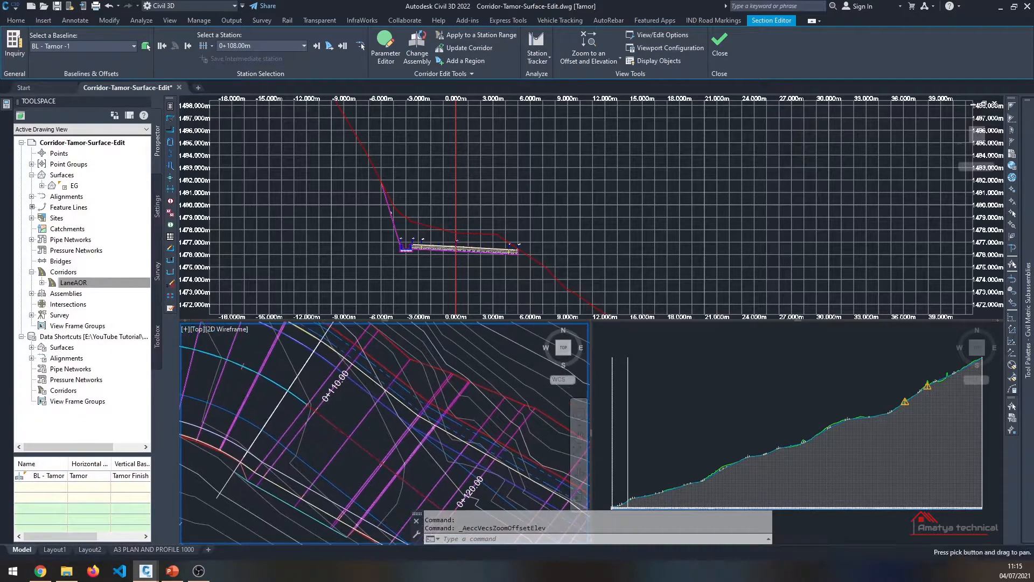
{"action": "left_click", "coordinate": [314, 48]}
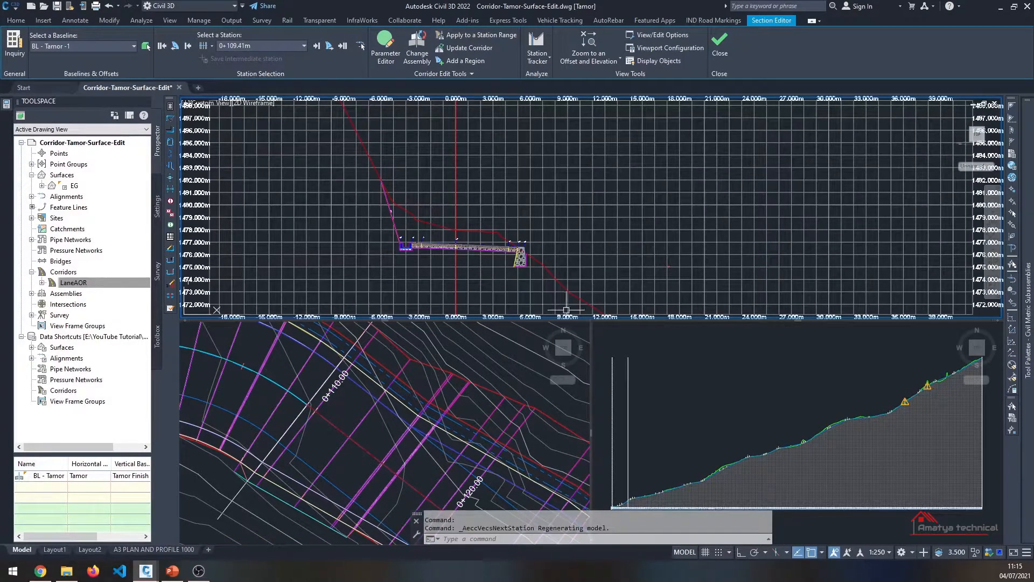
{"action": "scroll", "coordinate": [441, 241], "scroll_direction": "up", "scroll_amount": 4}
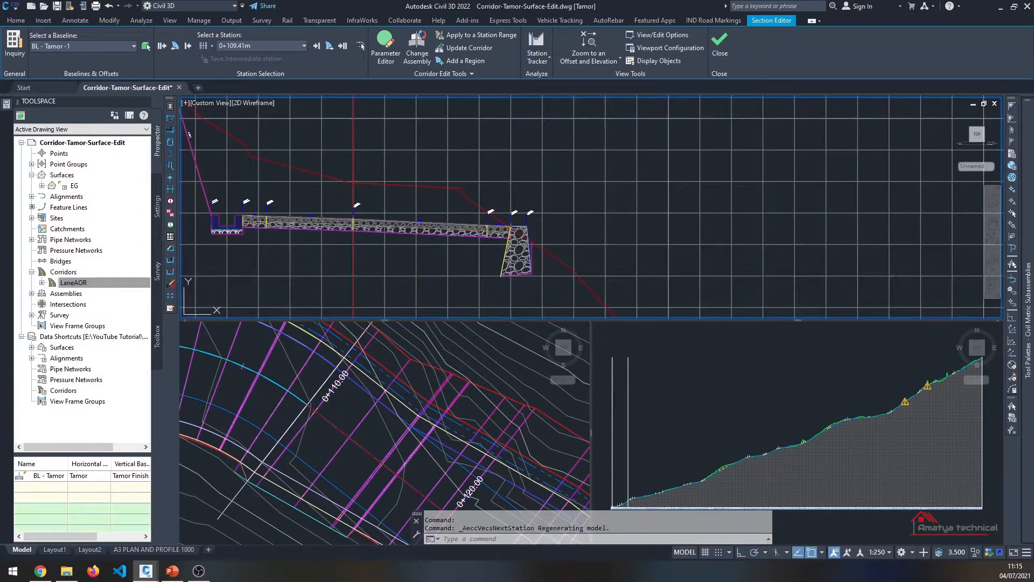
{"action": "middle_click_drag", "start_coordinate": [645, 280], "coordinate": [648, 272]}
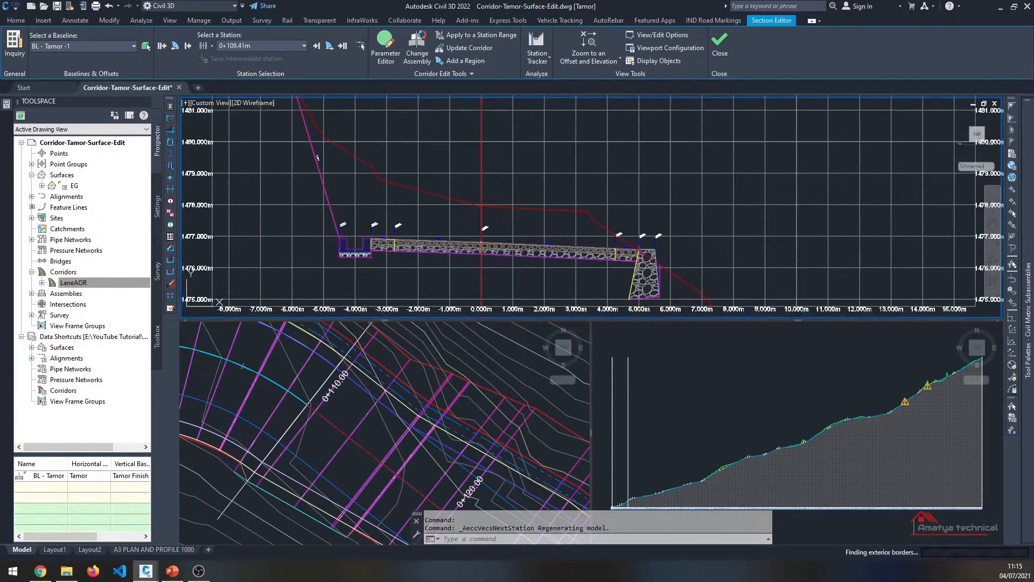
{"action": "scroll", "coordinate": [627, 211], "scroll_direction": "down", "scroll_amount": 2}
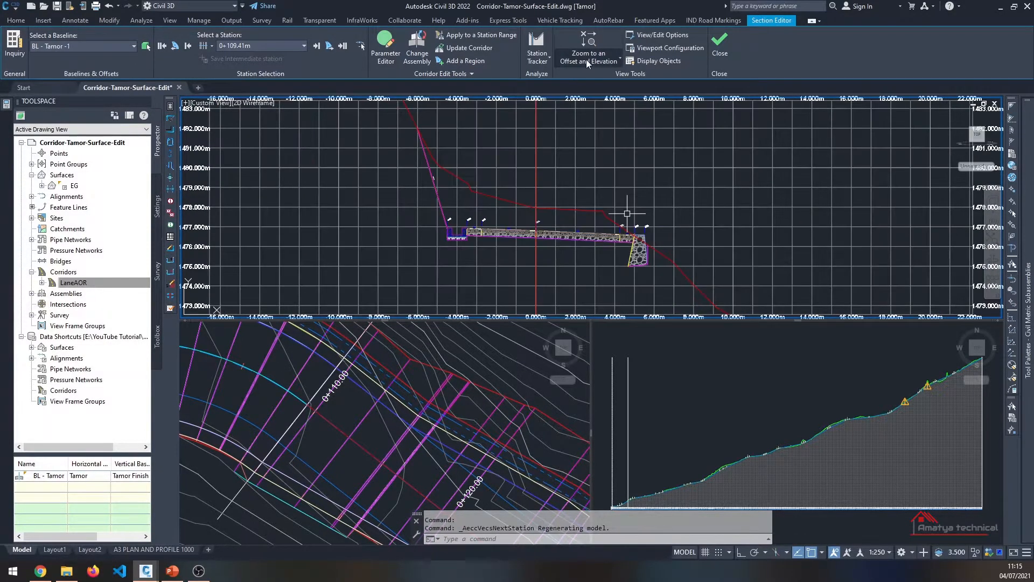
Step on from 0+109.41m through the masonry wall sections at 0+112.50m, 0+115.00m and 0+116.00m to 0+116.07m
{"action": "left_click", "coordinate": [316, 47]}
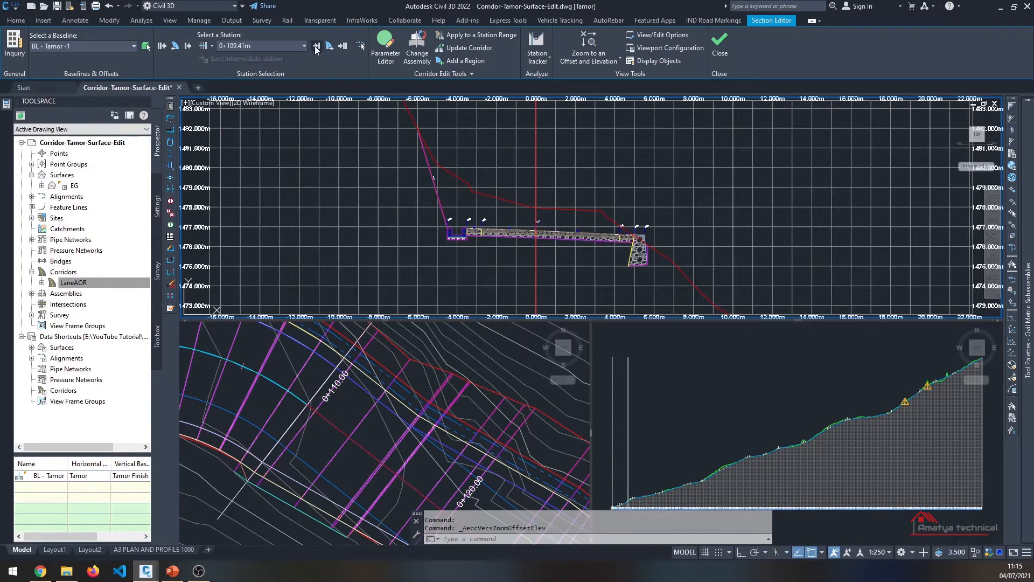
{"action": "left_click", "coordinate": [316, 47]}
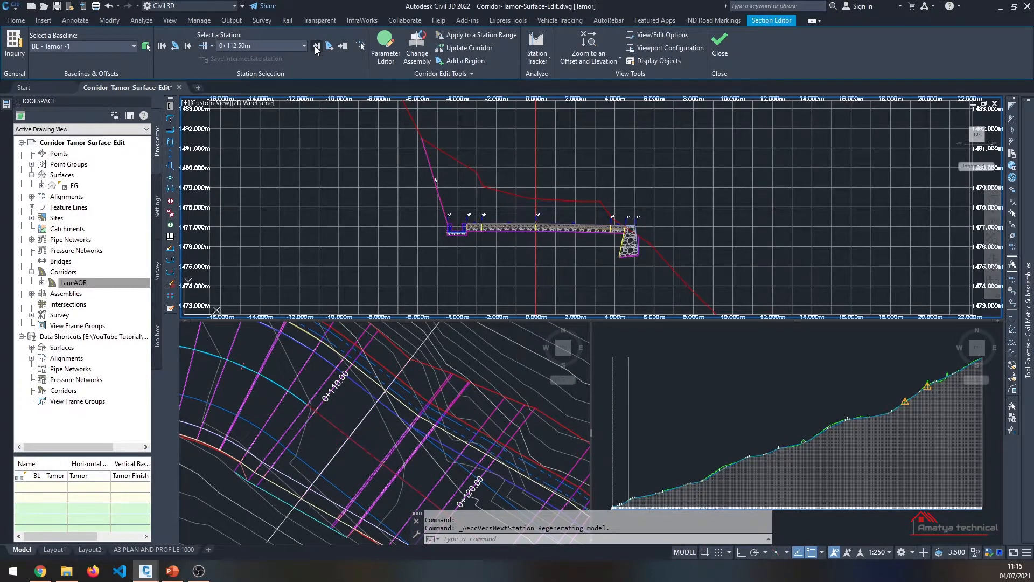
{"action": "left_click", "coordinate": [316, 48]}
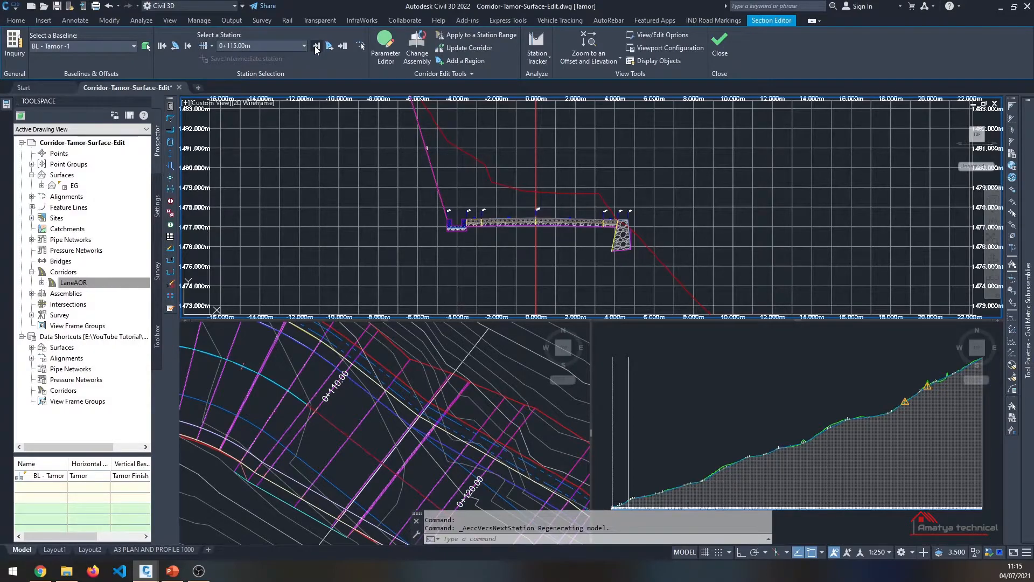
{"action": "left_click", "coordinate": [316, 47]}
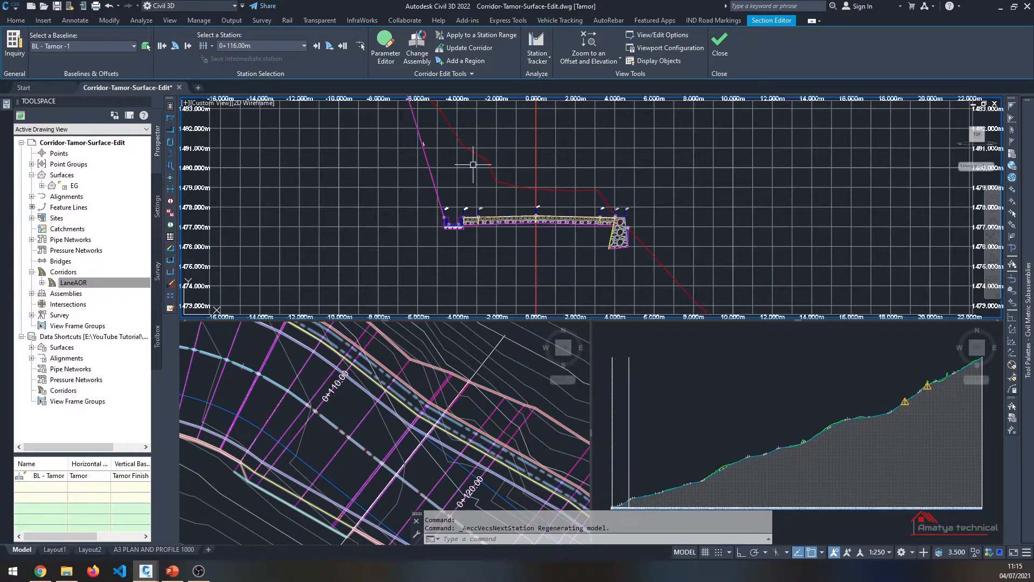
{"action": "left_click", "coordinate": [318, 48]}
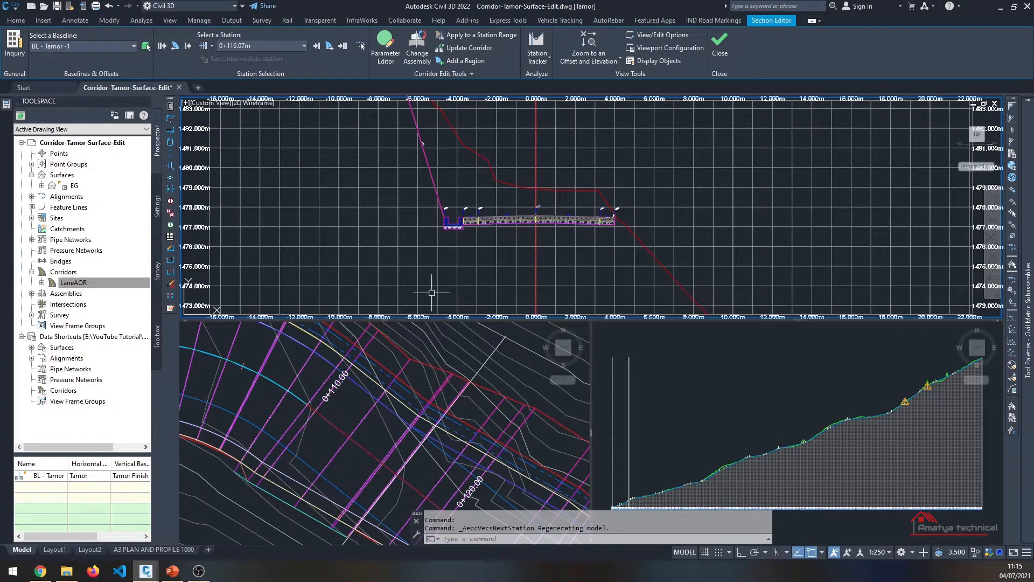
Check in plan where the 0+116.07m section lies relative to the end of the masonry wall
{"action": "scroll", "coordinate": [366, 315], "scroll_direction": "down", "scroll_amount": 2}
{"action": "scroll", "coordinate": [361, 386], "scroll_direction": "down", "scroll_amount": 1}
{"action": "left_click", "coordinate": [361, 385]}
{"action": "scroll", "coordinate": [360, 385], "scroll_direction": "down", "scroll_amount": 3}
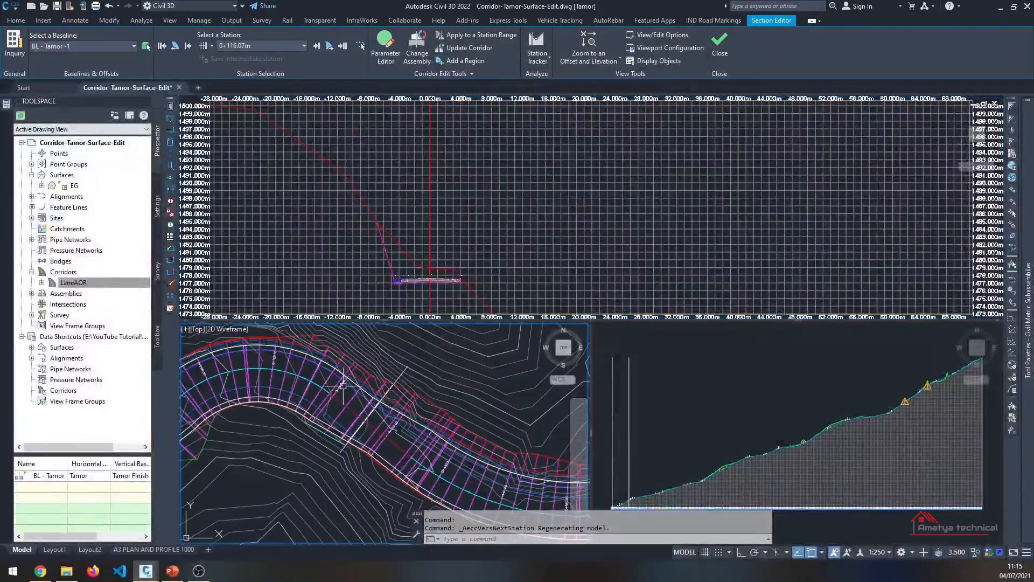
{"action": "scroll", "coordinate": [380, 376], "scroll_direction": "up", "scroll_amount": 2}
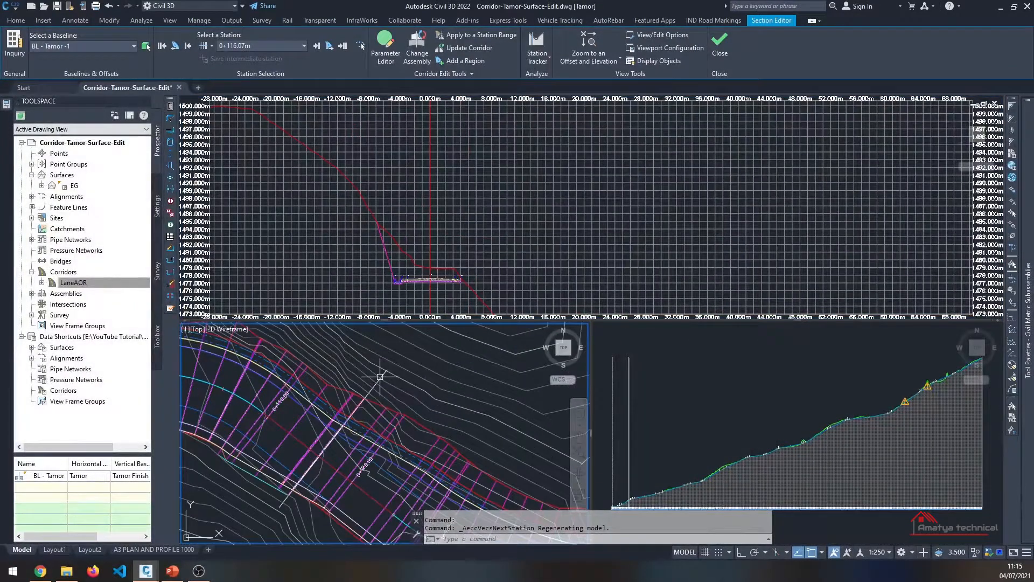
Pick the 0+228.00m section in plan at the start of the gabion wall and examine its cross section
{"action": "left_click", "coordinate": [319, 456]}
{"action": "scroll", "coordinate": [302, 449], "scroll_direction": "down", "scroll_amount": 4}
{"action": "scroll", "coordinate": [301, 449], "scroll_direction": "up", "scroll_amount": 5}
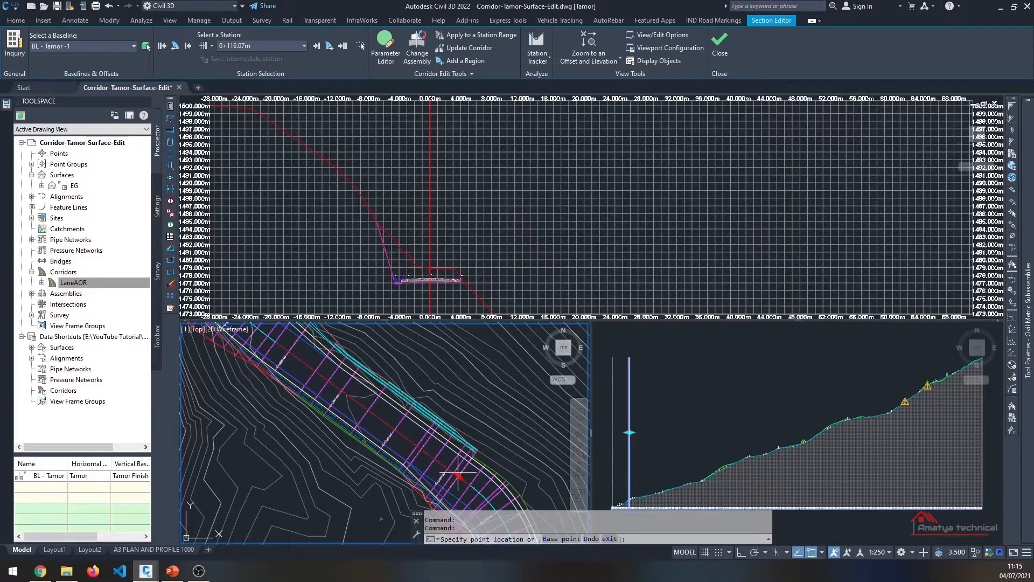
{"action": "left_click", "coordinate": [458, 474]}
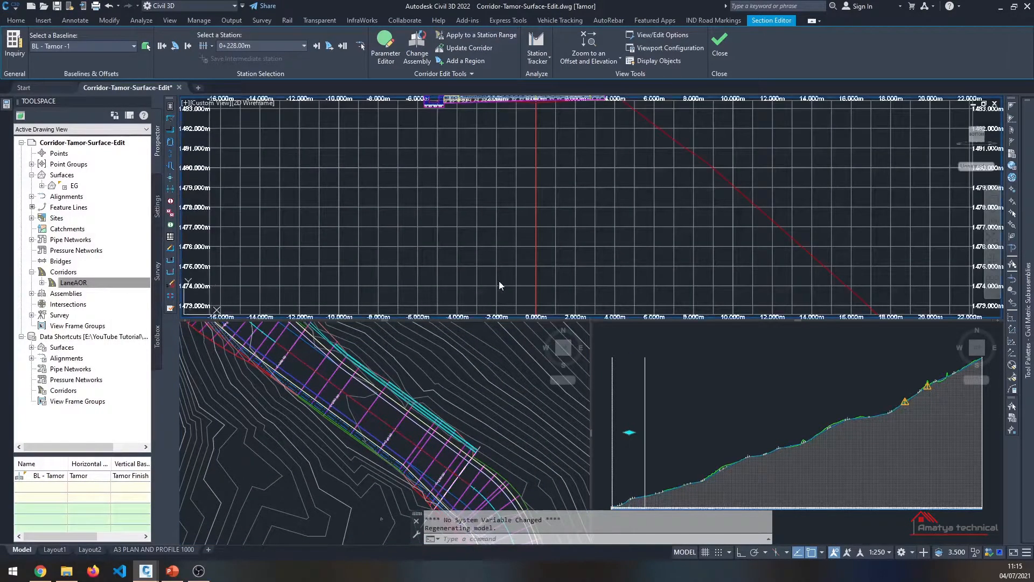
{"action": "middle_click_drag", "start_coordinate": [488, 208], "coordinate": [489, 341]}
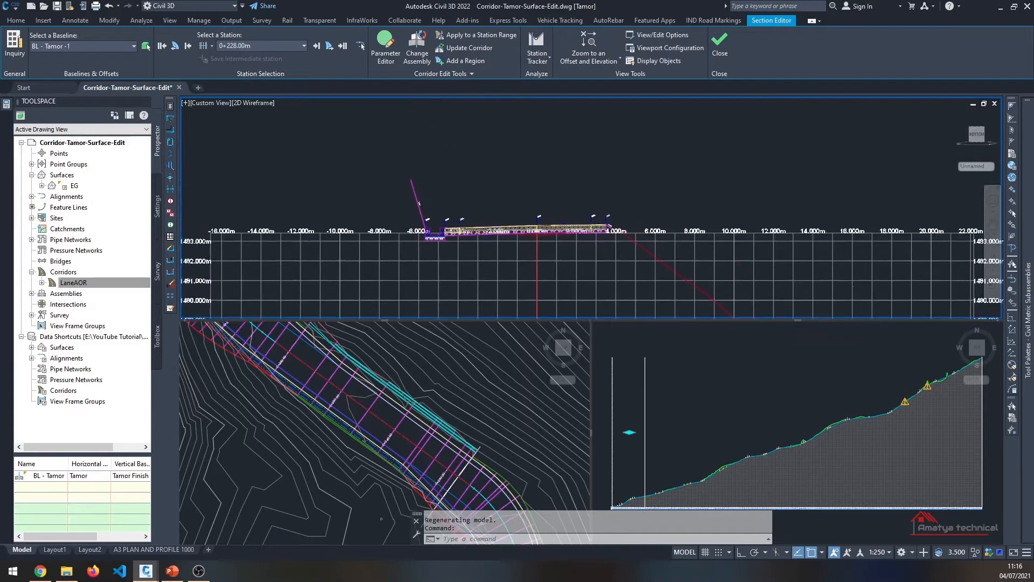
{"action": "middle_click_drag", "start_coordinate": [508, 190], "coordinate": [510, 224]}
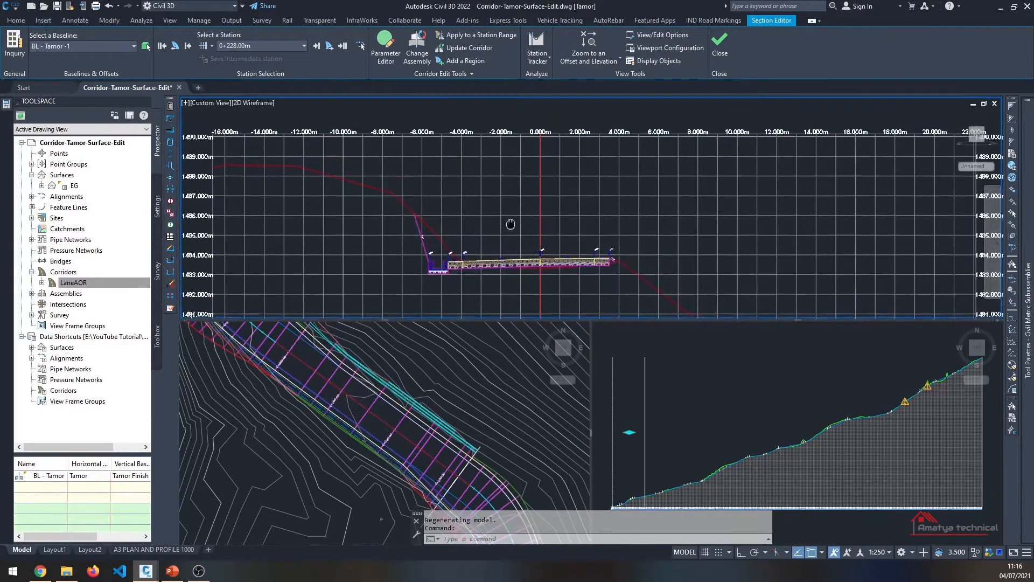
Fix the section view to an offset and elevation and step through the gabion wall sections from 0+235.00m to 0+255.00m
{"action": "left_click", "coordinate": [579, 48]}
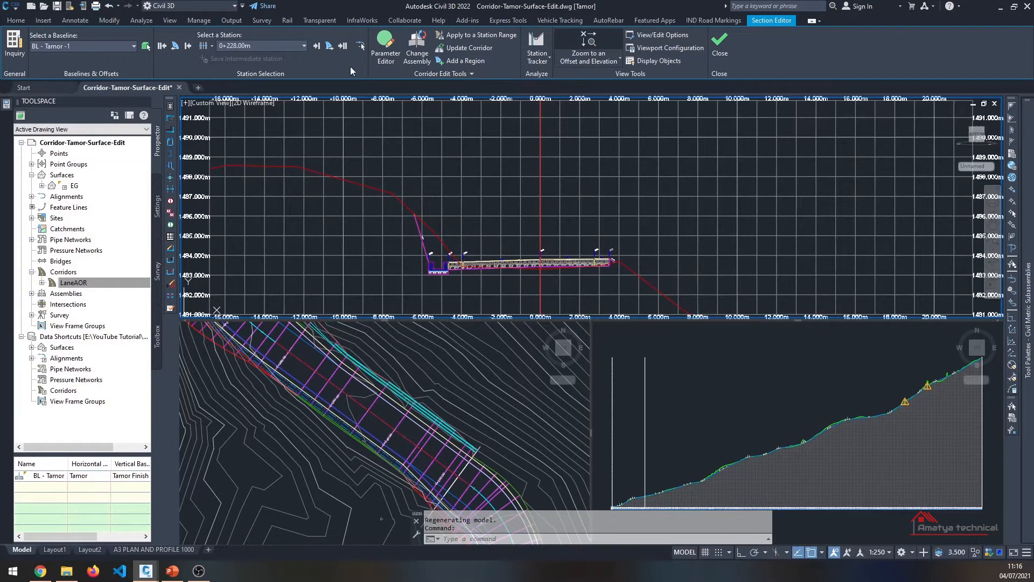
{"action": "left_click", "coordinate": [317, 47]}
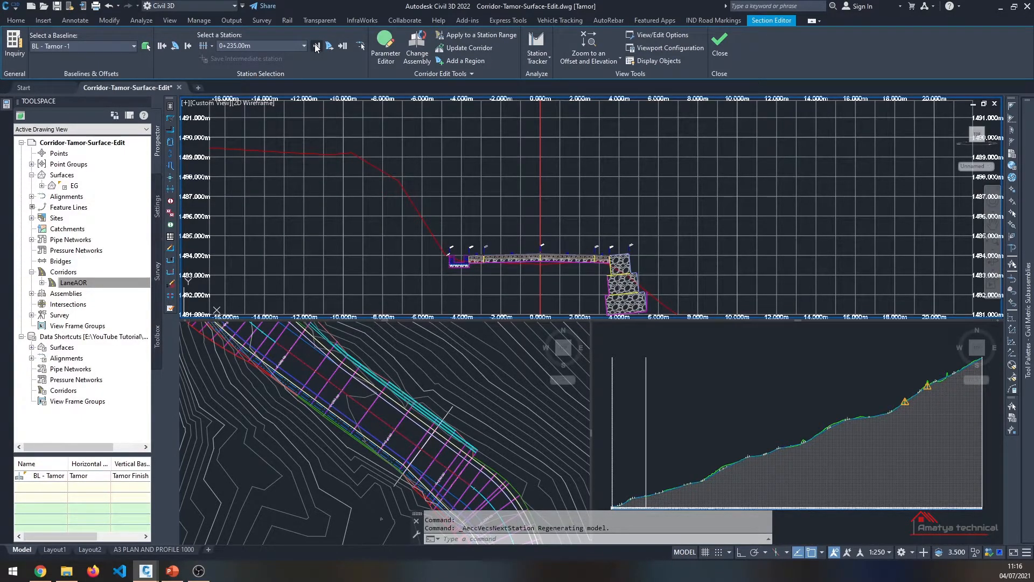
{"action": "left_click", "coordinate": [316, 48]}
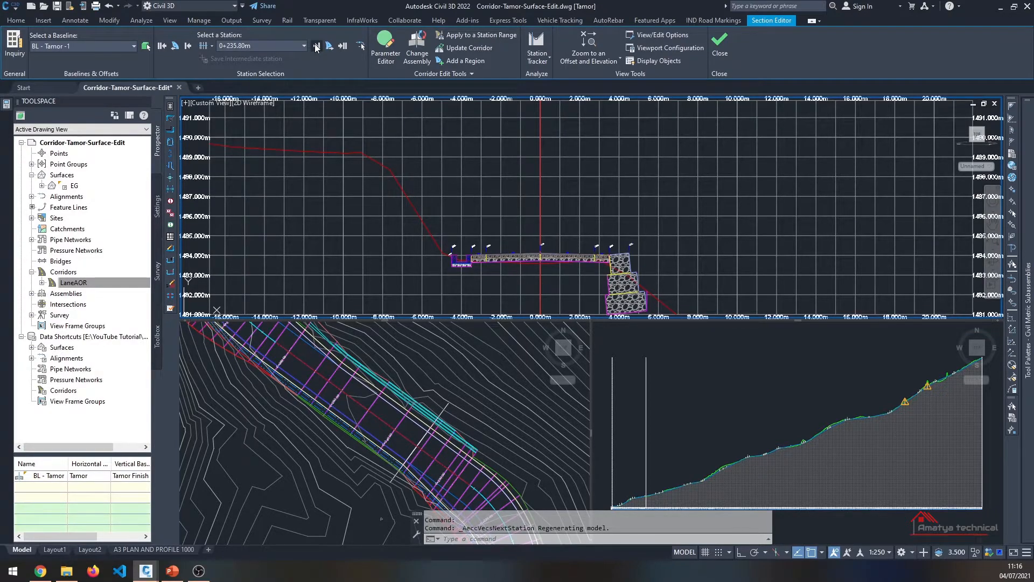
{"action": "left_click", "coordinate": [316, 47]}
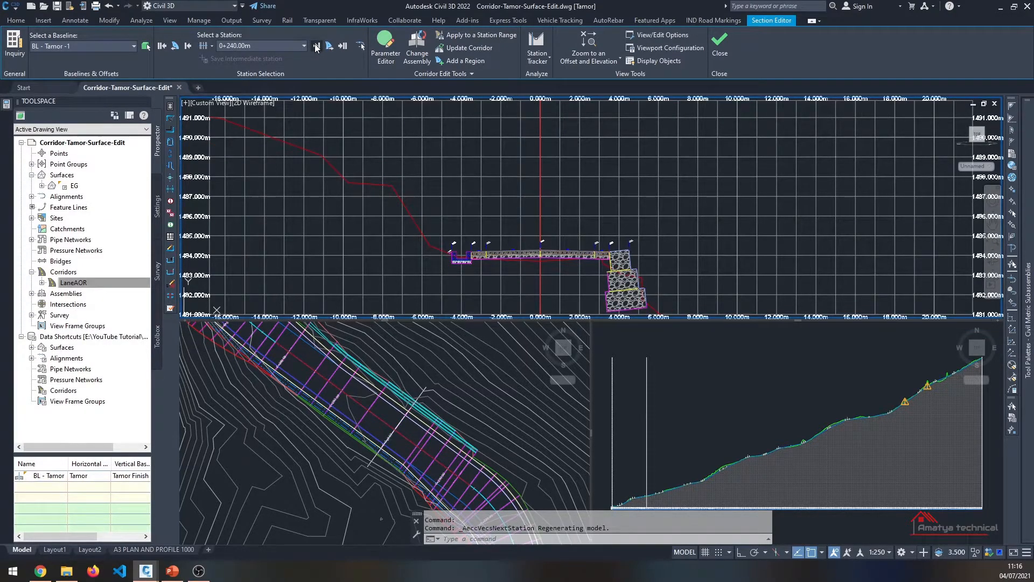
{"action": "left_click", "coordinate": [316, 47]}
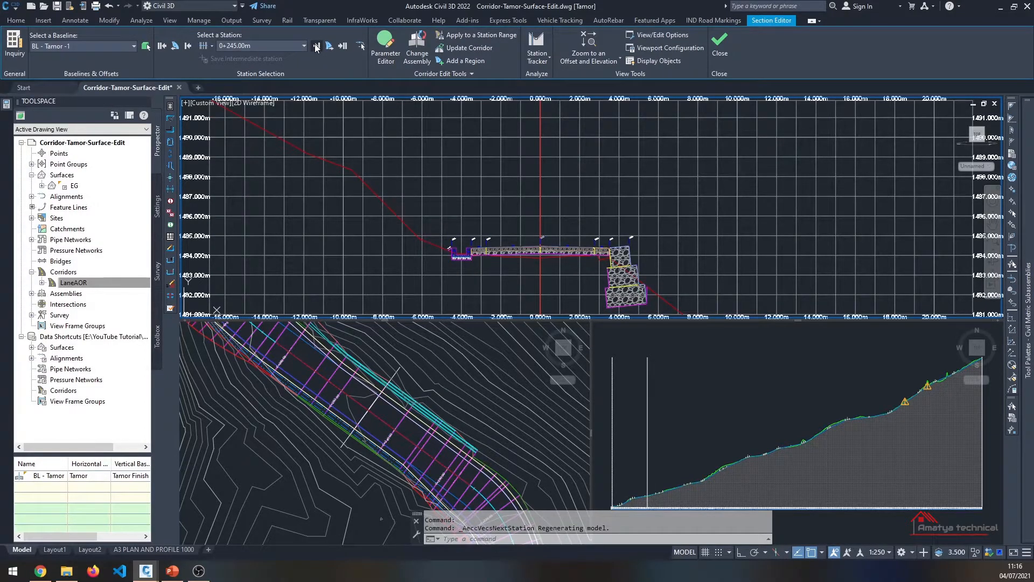
{"action": "left_click", "coordinate": [316, 47]}
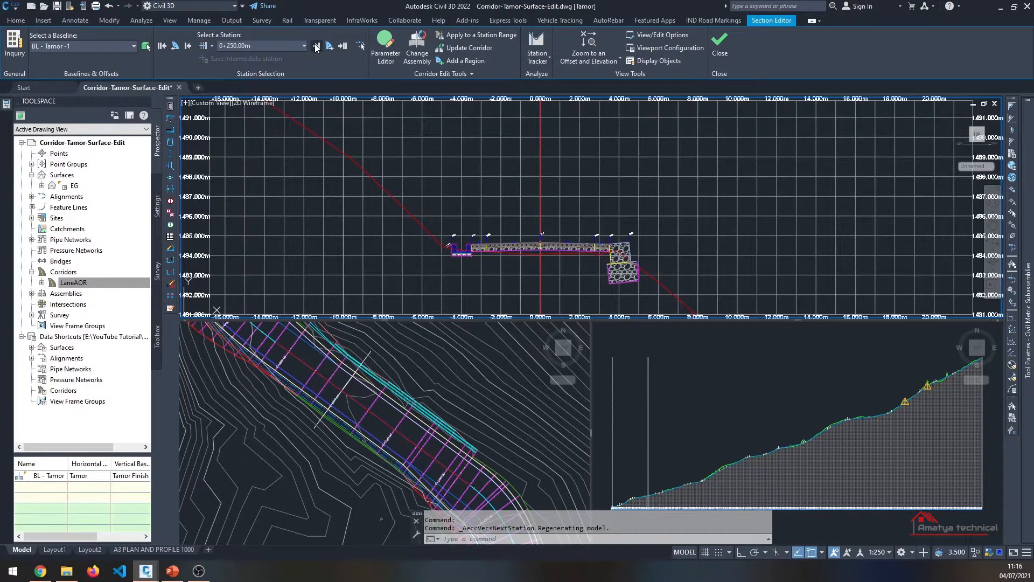
{"action": "left_click", "coordinate": [317, 47]}
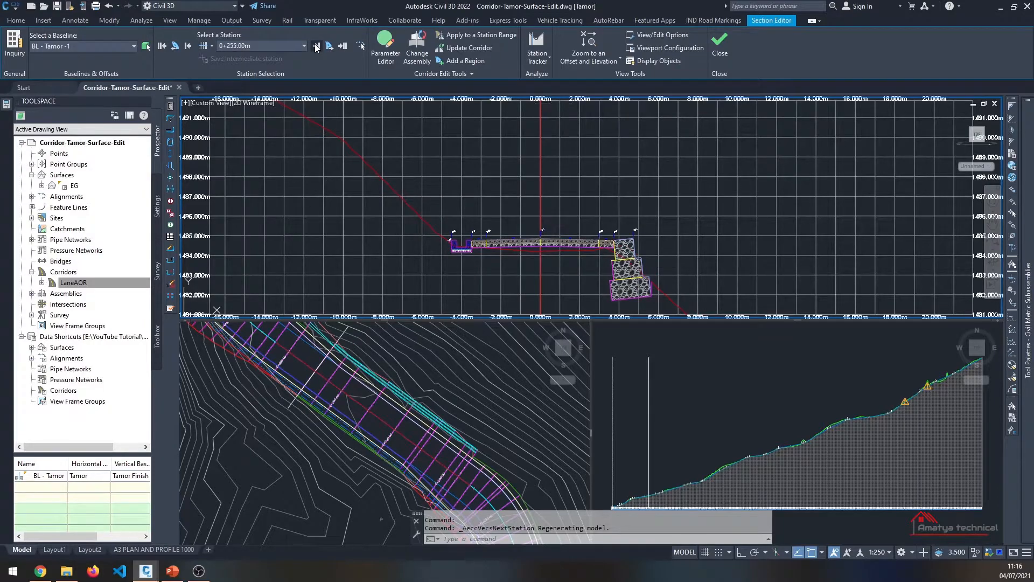
Examine the 0+260.00m section at the end of the gabion wall in plan and in the cross section
{"action": "left_click", "coordinate": [386, 363]}
{"action": "scroll", "coordinate": [402, 422], "scroll_direction": "down", "scroll_amount": 2}
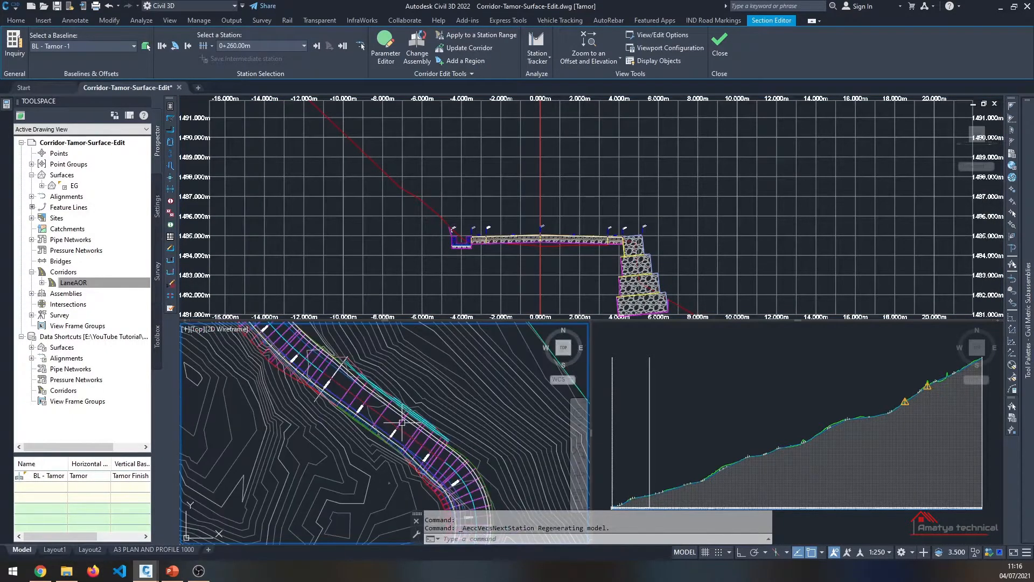
{"action": "scroll", "coordinate": [373, 386], "scroll_direction": "up", "scroll_amount": 4}
{"action": "left_click", "coordinate": [728, 272]}
{"action": "middle_click_drag", "start_coordinate": [671, 264], "coordinate": [662, 200]}
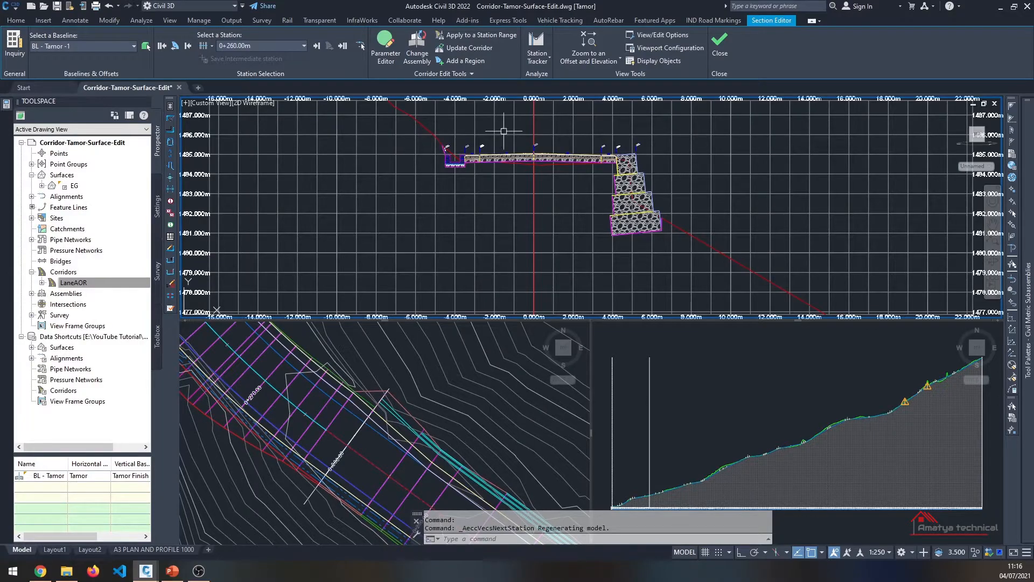
Fix the section view again, step to 0+262.53m and check in plan where this section lies past the gabion wall
{"action": "left_click", "coordinate": [589, 46]}
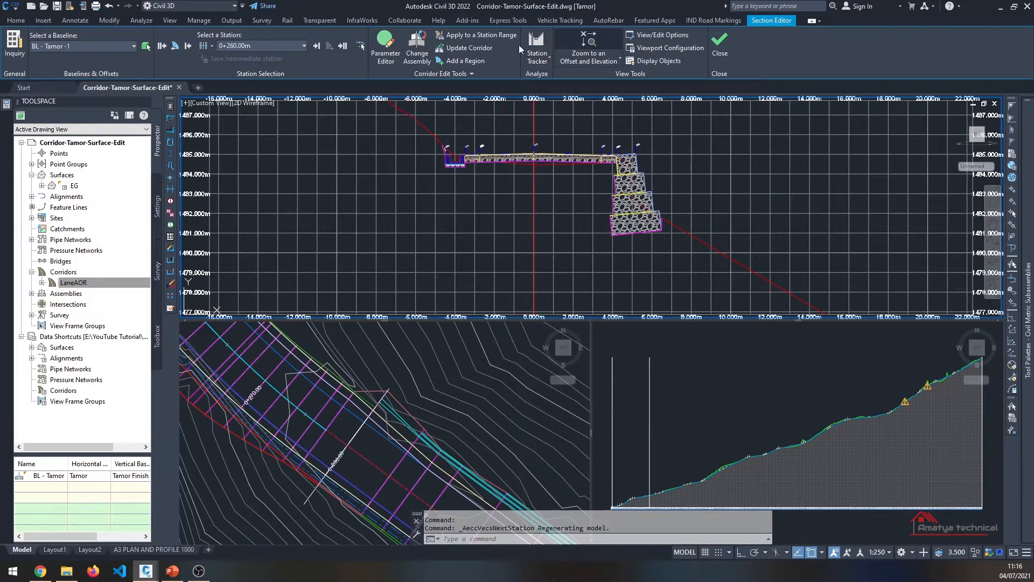
{"action": "left_click", "coordinate": [319, 46]}
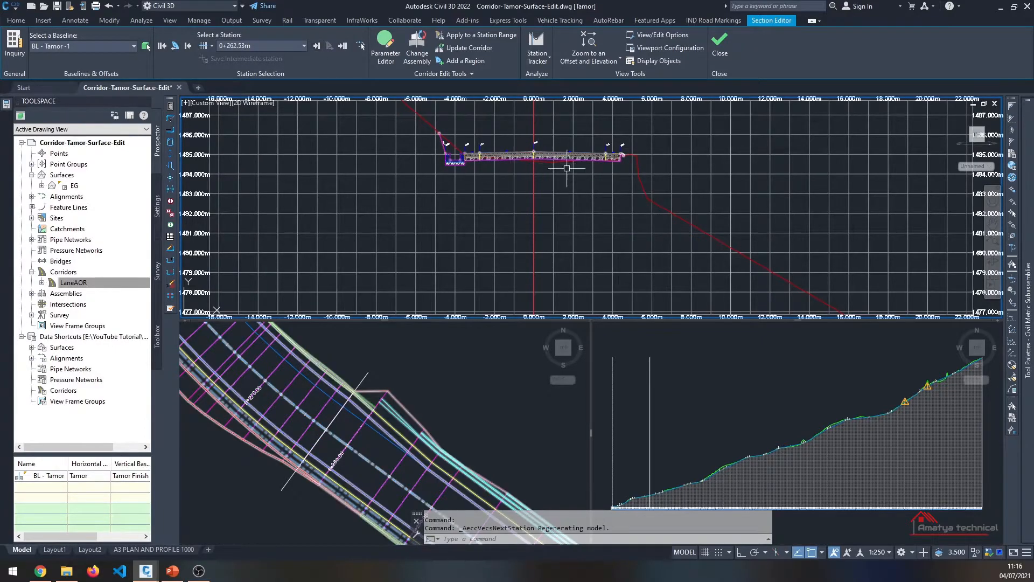
{"action": "middle_click_drag", "start_coordinate": [595, 188], "coordinate": [610, 242]}
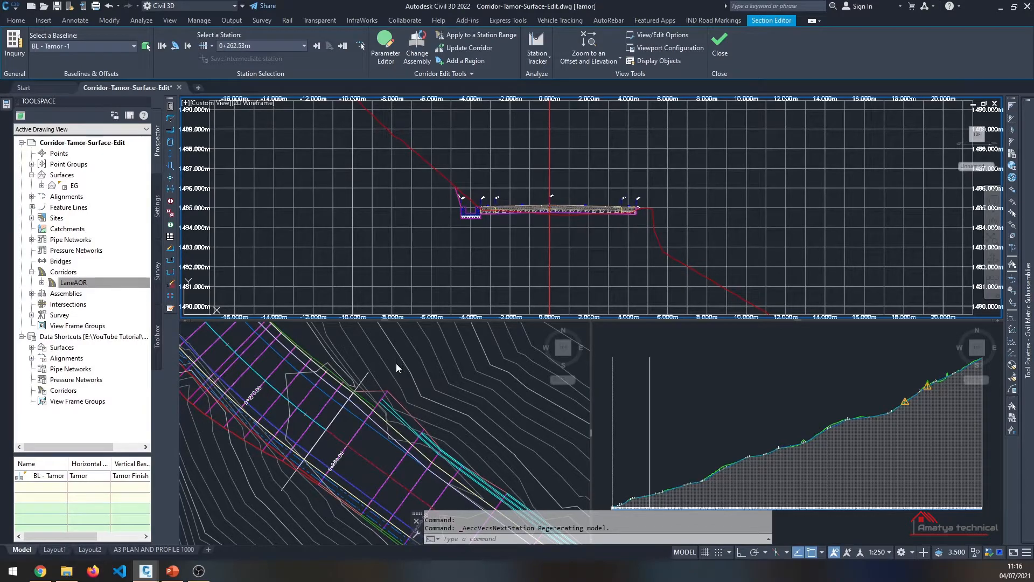
{"action": "scroll", "coordinate": [401, 312], "scroll_direction": "down", "scroll_amount": 6}
{"action": "left_click", "coordinate": [405, 381]}
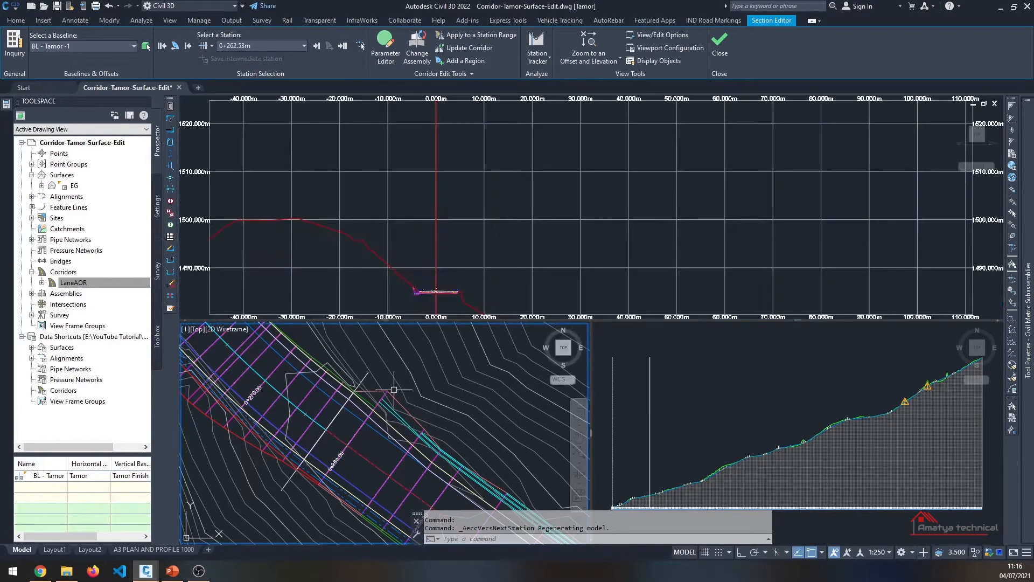
Close the Section Editor and locate the starting end of the LaneAOR corridor in plan
{"action": "left_click", "coordinate": [720, 46]}
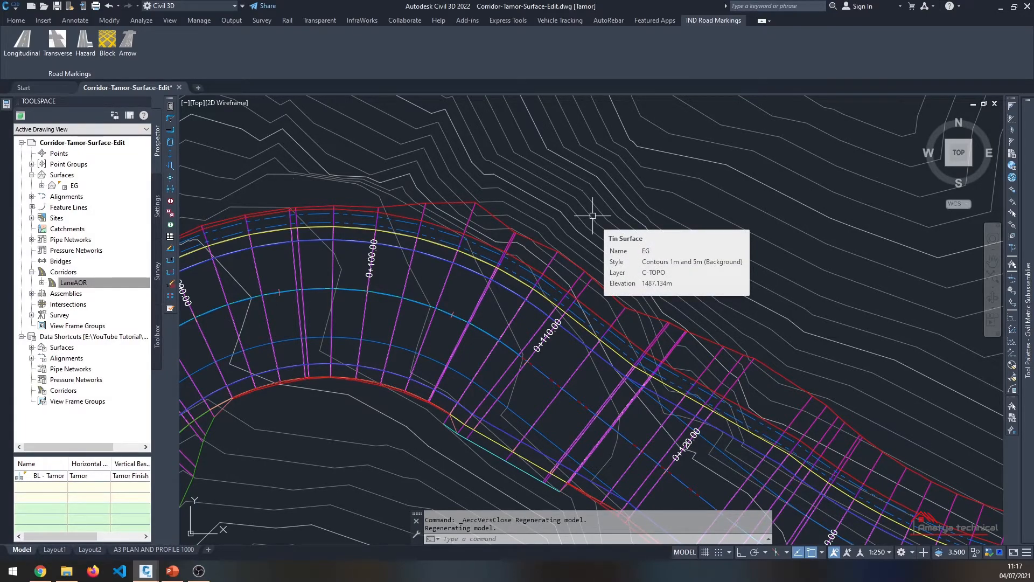
{"action": "scroll", "coordinate": [592, 215], "scroll_direction": "down", "scroll_amount": 10}
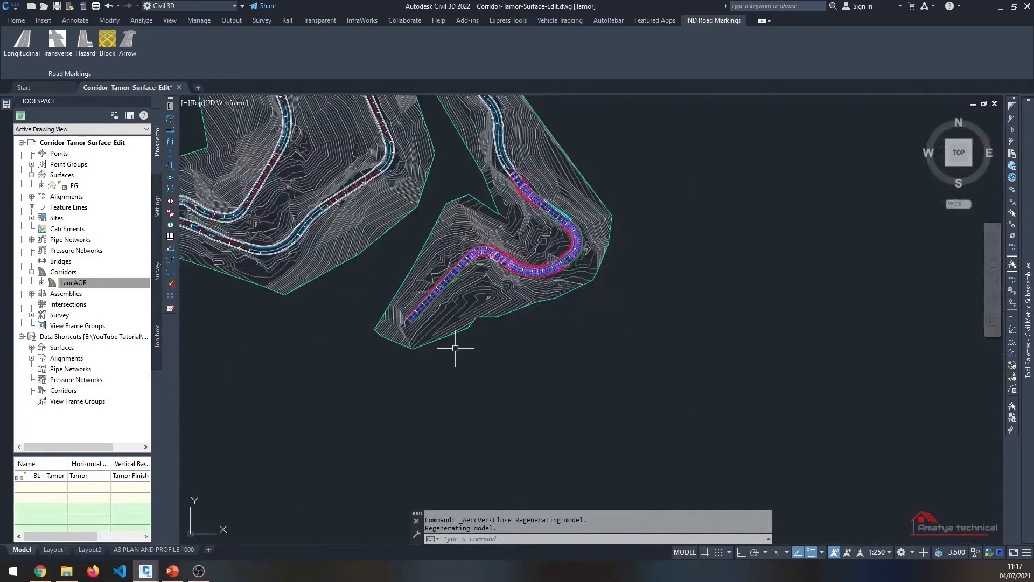
{"action": "scroll", "coordinate": [445, 354], "scroll_direction": "down", "scroll_amount": 3}
{"action": "scroll", "coordinate": [439, 351], "scroll_direction": "up", "scroll_amount": 8}
{"action": "scroll", "coordinate": [430, 318], "scroll_direction": "up", "scroll_amount": 5}
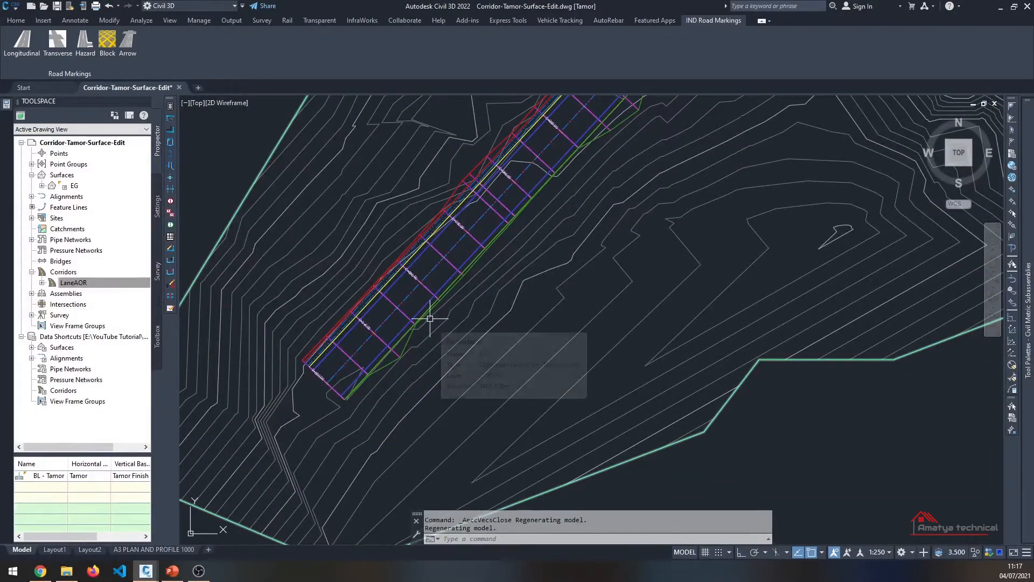
Review the regions and the surface list in the LaneAOR corridor properties, leaving them without changes
{"action": "left_click", "coordinate": [6, 23]}
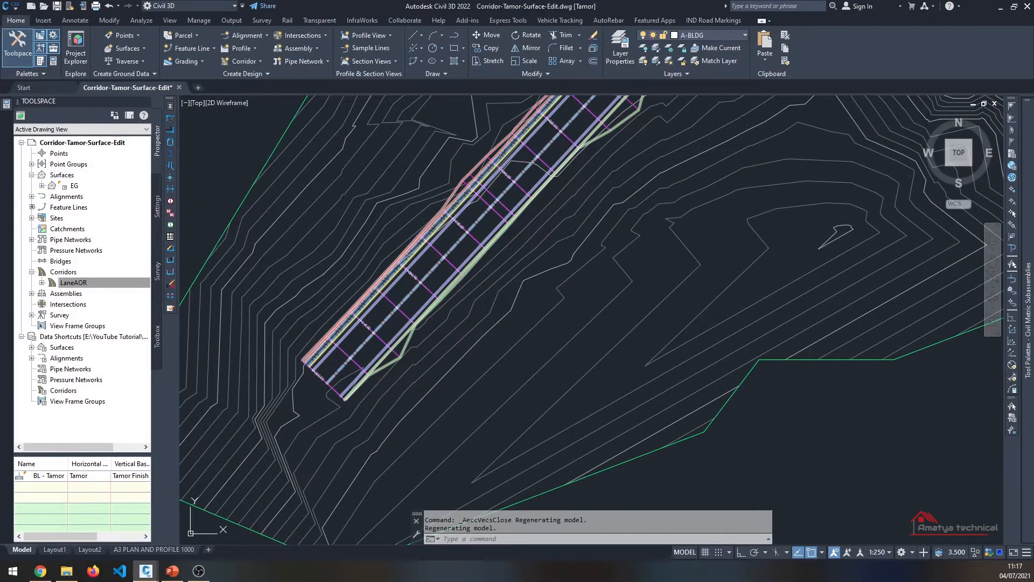
{"action": "left_click", "coordinate": [405, 321]}
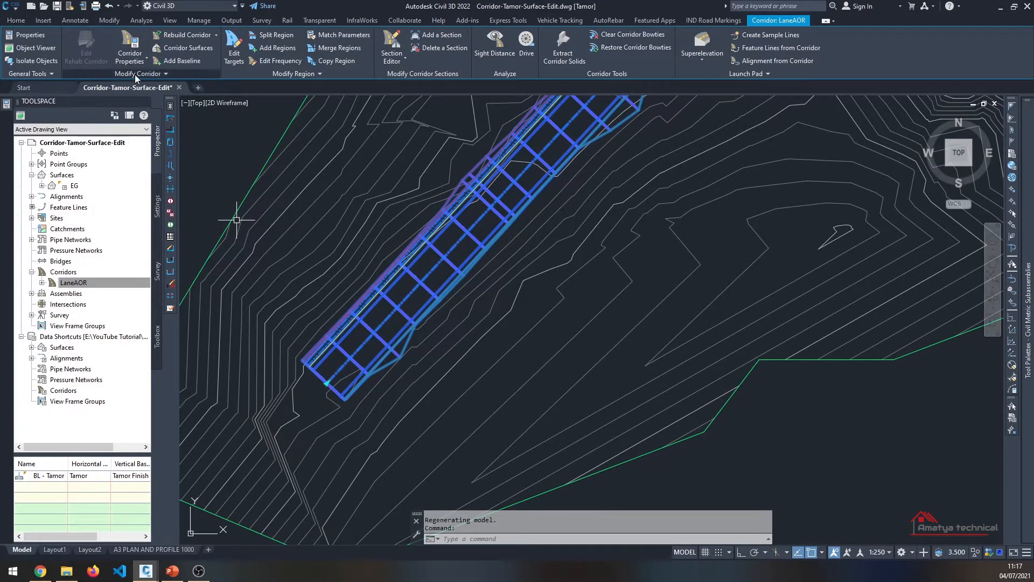
{"action": "left_click", "coordinate": [143, 59]}
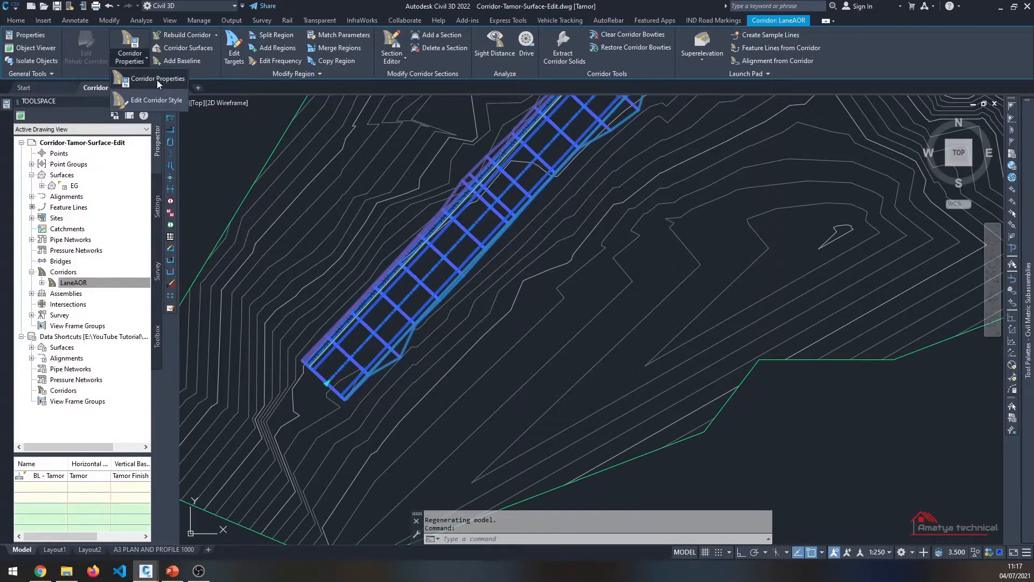
{"action": "left_click", "coordinate": [156, 80]}
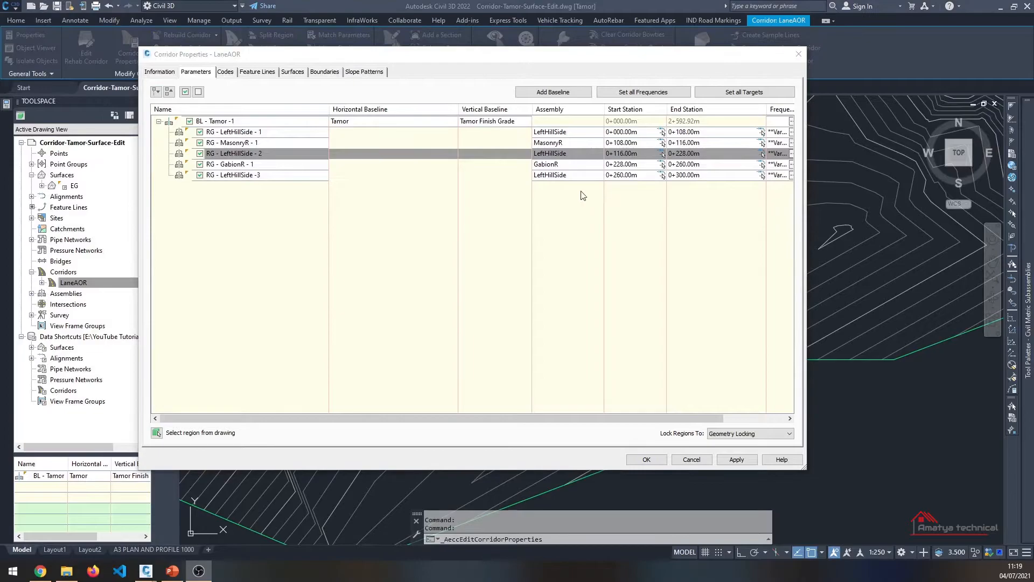
{"action": "left_click", "coordinate": [293, 72]}
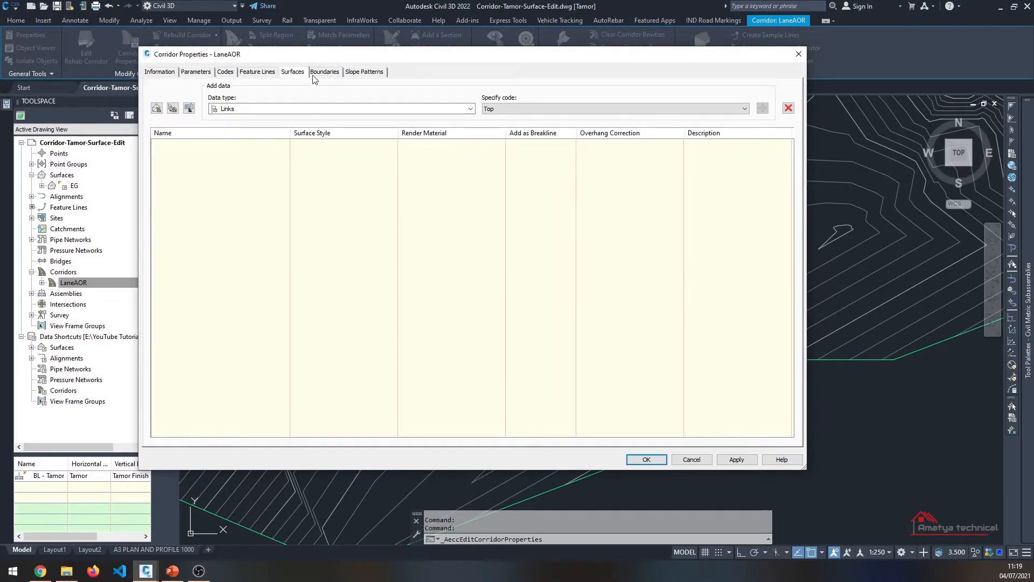
{"action": "left_click", "coordinate": [692, 460]}
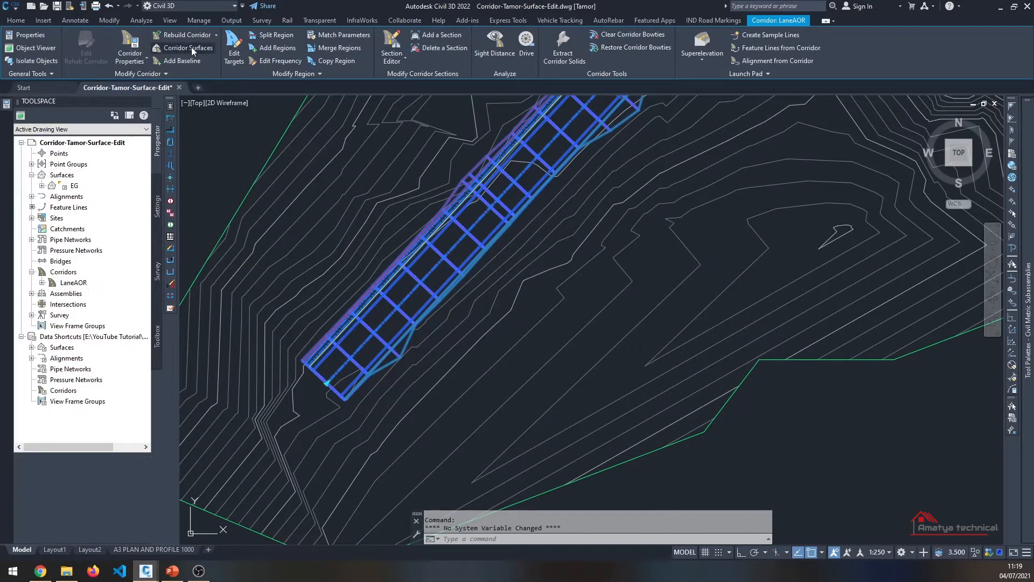
Create a corridor surface for LaneAOR and name it LaneAOR - Top
{"action": "left_click", "coordinate": [184, 48]}
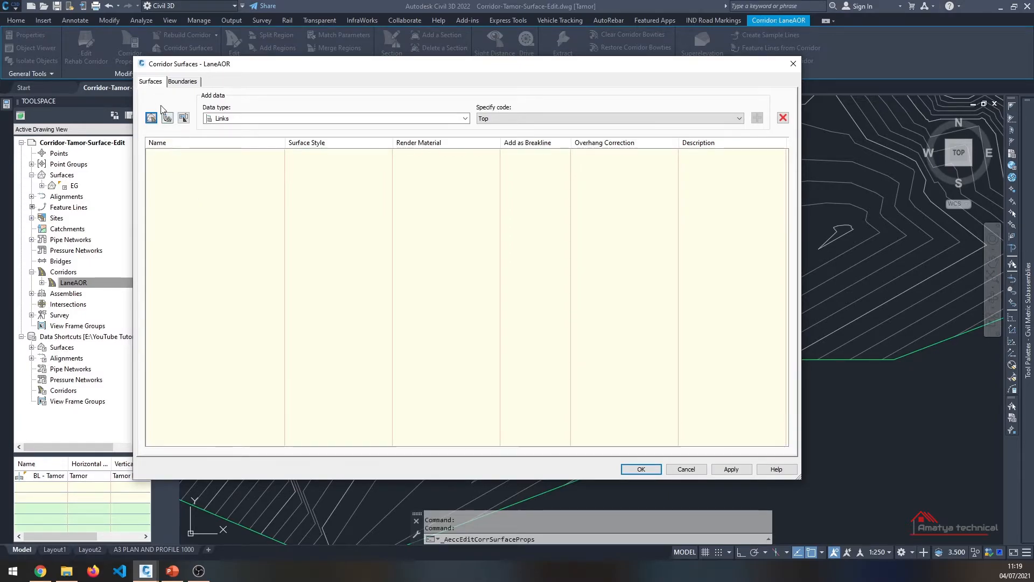
{"action": "left_click", "coordinate": [172, 82]}
{"action": "left_click", "coordinate": [162, 81]}
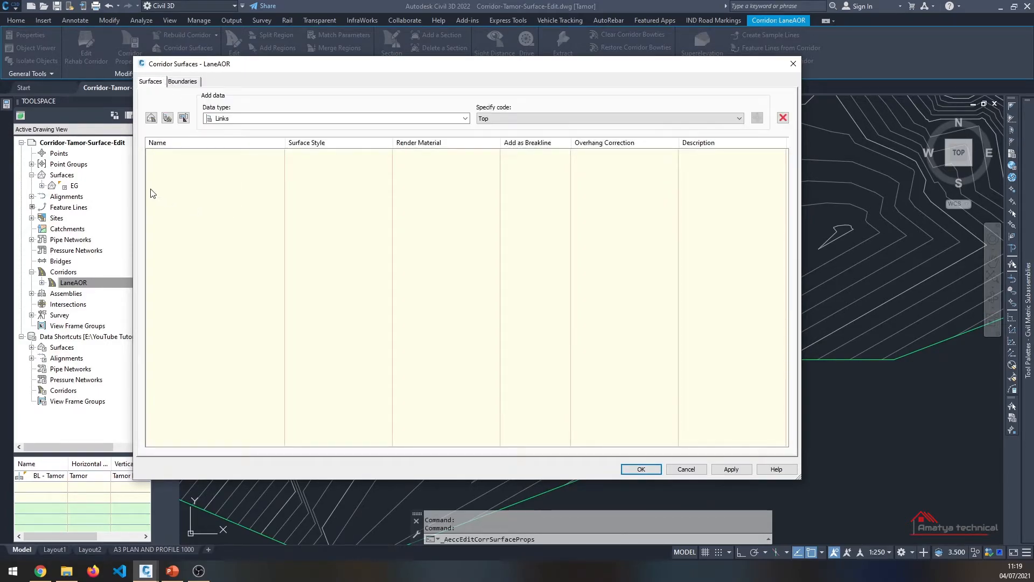
{"action": "left_click", "coordinate": [152, 118]}
{"action": "left_click", "coordinate": [245, 155]}
{"action": "left_click", "coordinate": [247, 155]}
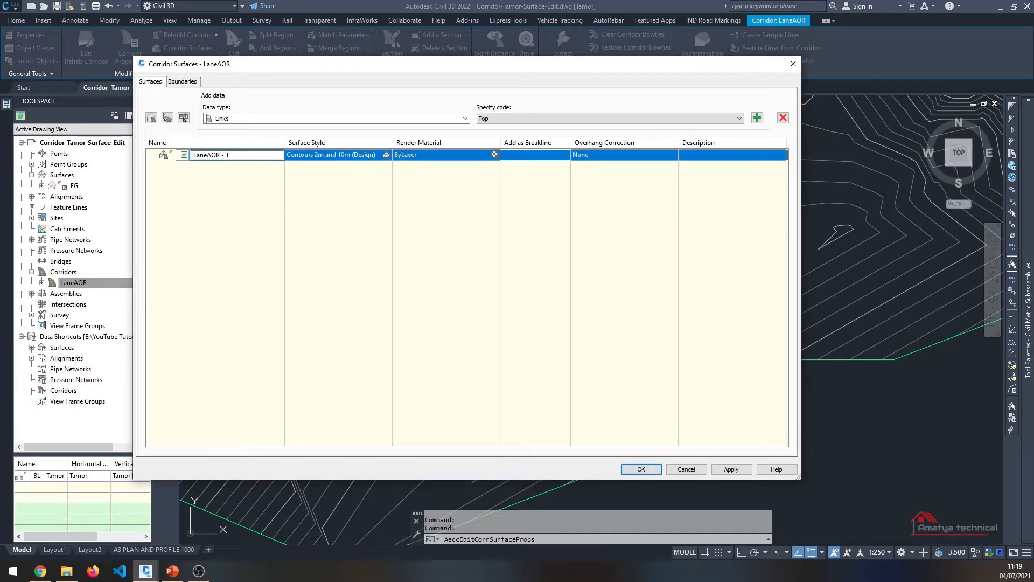
{"action": "left_click", "coordinate": [222, 210]}
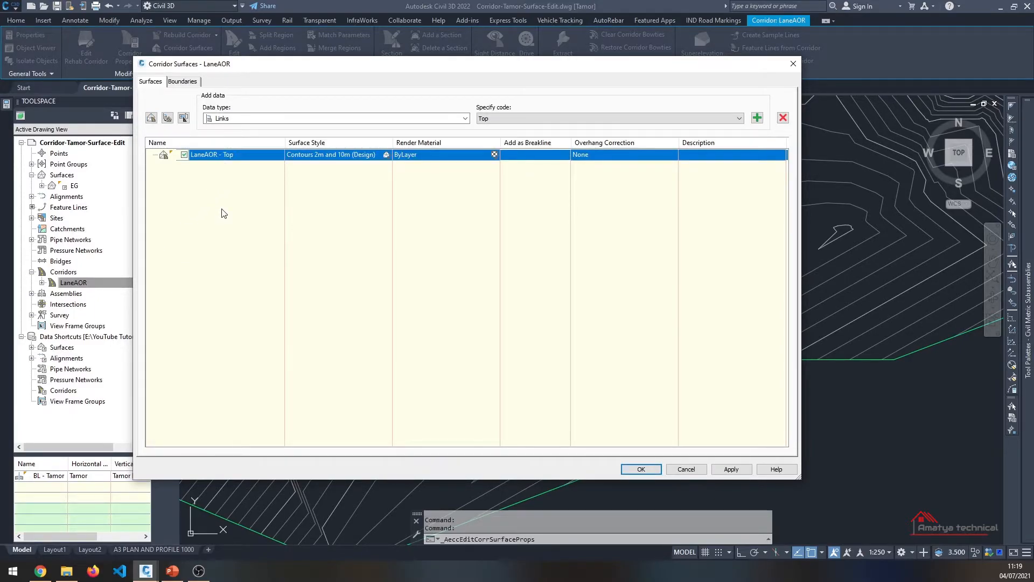
Set the style of the LaneAOR - Top surface to Contours 1m and 5m (Design)
{"action": "left_click", "coordinate": [387, 155]}
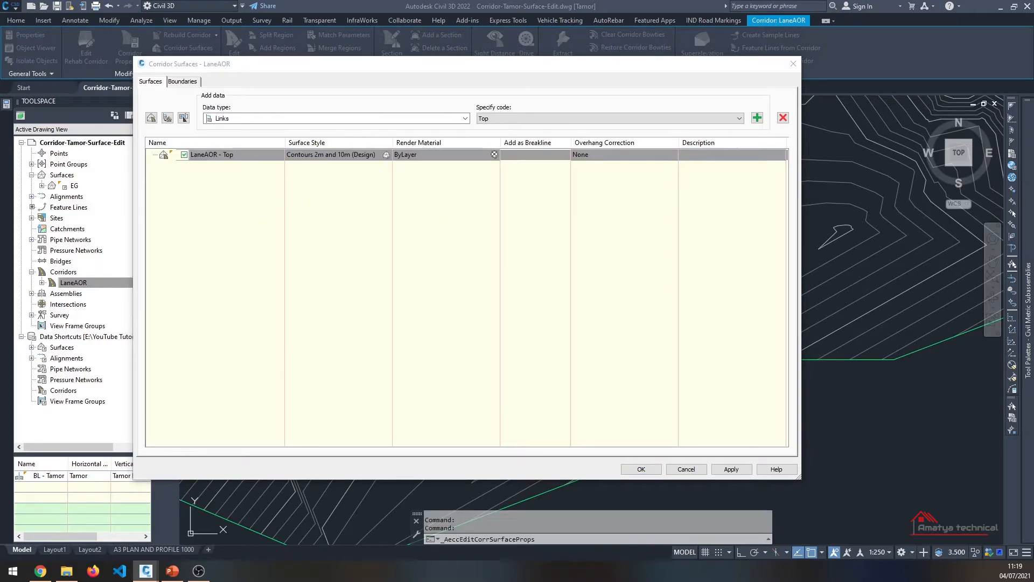
{"action": "left_click", "coordinate": [384, 234]}
{"action": "left_click", "coordinate": [348, 271]}
{"action": "left_click", "coordinate": [317, 253]}
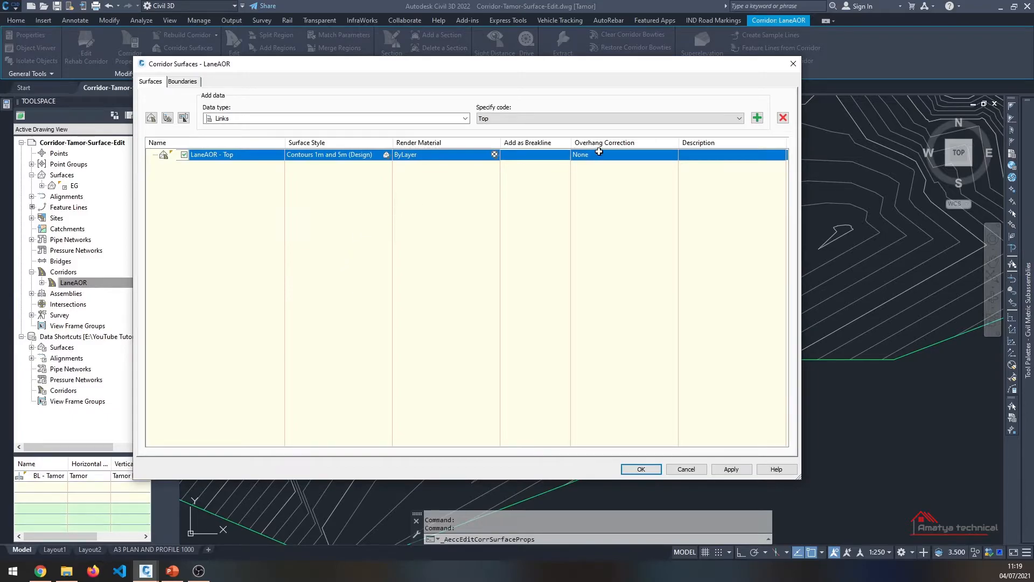
Set the overhang correction of LaneAOR - Top to Top Links and add the Top link code as its data
{"action": "left_click", "coordinate": [595, 160]}
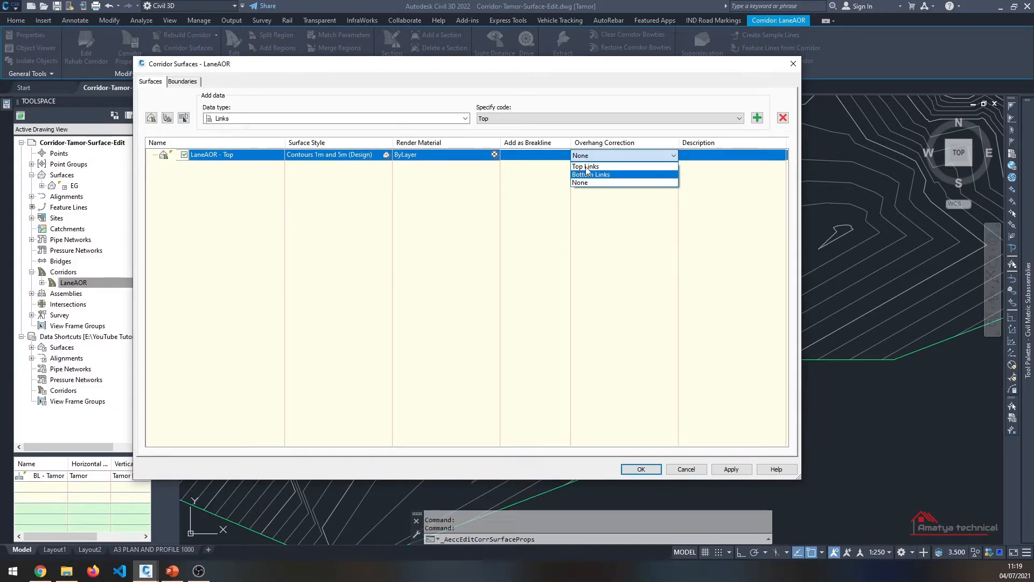
{"action": "left_click", "coordinate": [583, 167]}
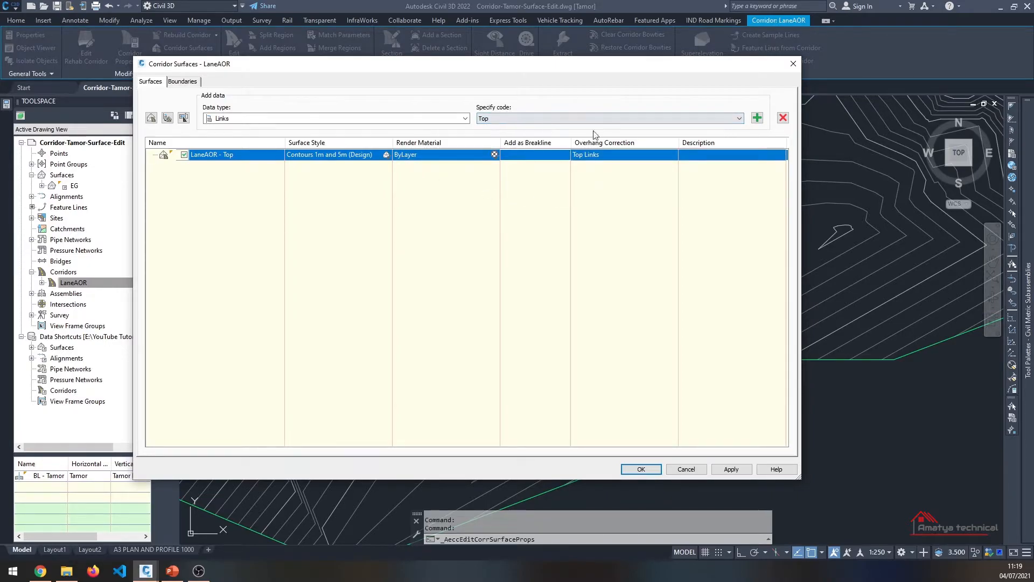
{"action": "left_click", "coordinate": [758, 118]}
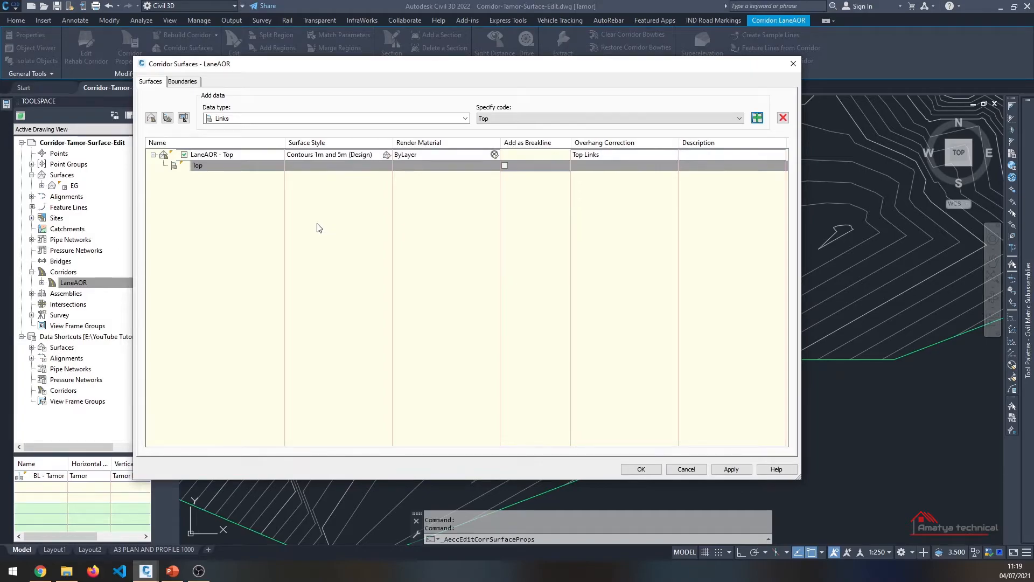
Add the Top links of LaneAOR - Top as breaklines and use the corridor extents as the surface's outer boundary
{"action": "left_click", "coordinate": [507, 166]}
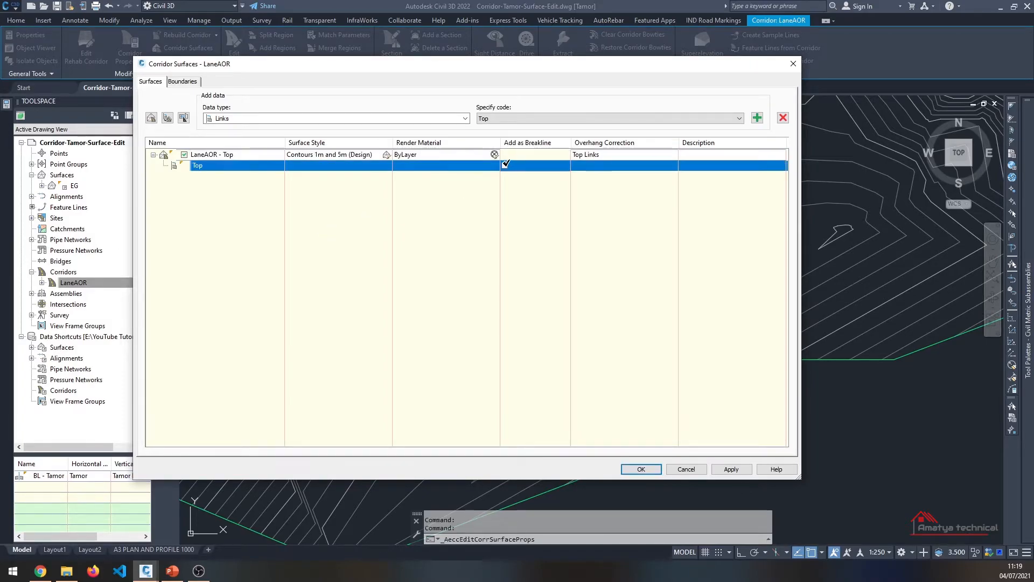
{"action": "left_click", "coordinate": [183, 82]}
{"action": "left_click", "coordinate": [201, 112]}
{"action": "right_click", "coordinate": [201, 112]}
{"action": "left_click", "coordinate": [225, 119]}
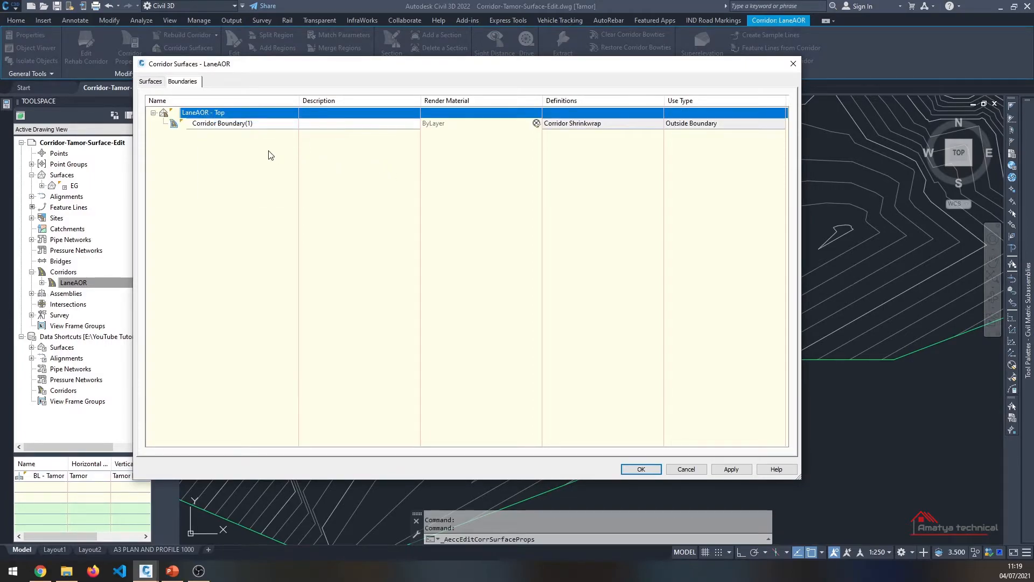
{"action": "right_click", "coordinate": [220, 117]}
{"action": "mouse_move", "coordinate": [311, 139]}
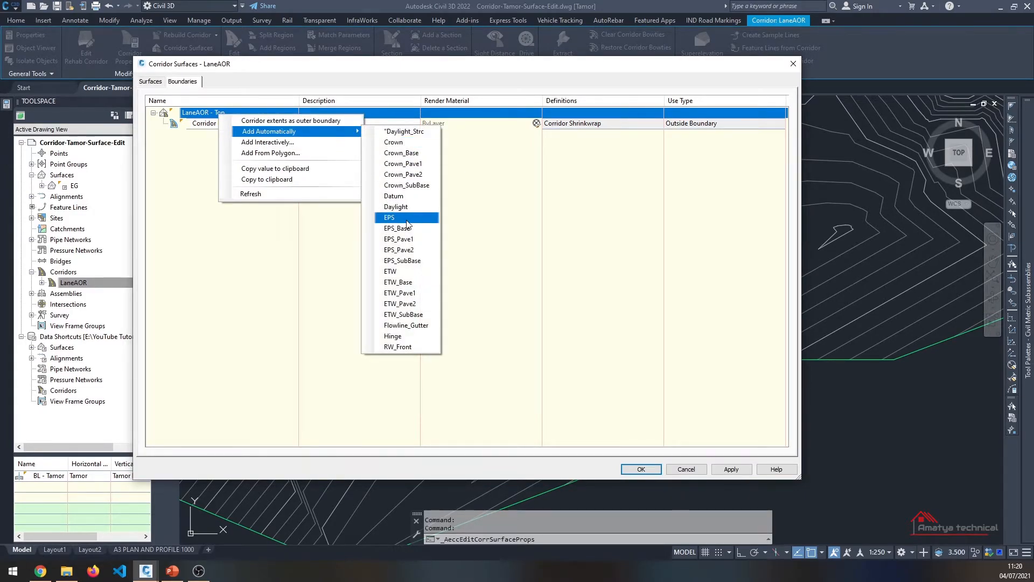
{"action": "left_click", "coordinate": [532, 208]}
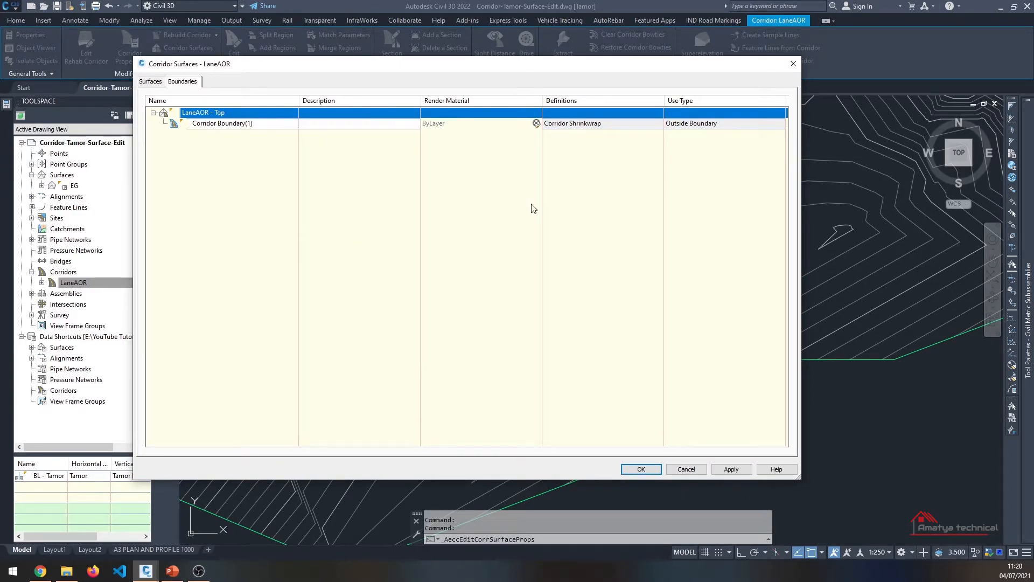
Set the style of LaneAOR - Top to Contours and Triangles, apply the corridor surface settings and rebuild the corridor
{"action": "left_click", "coordinate": [643, 470]}
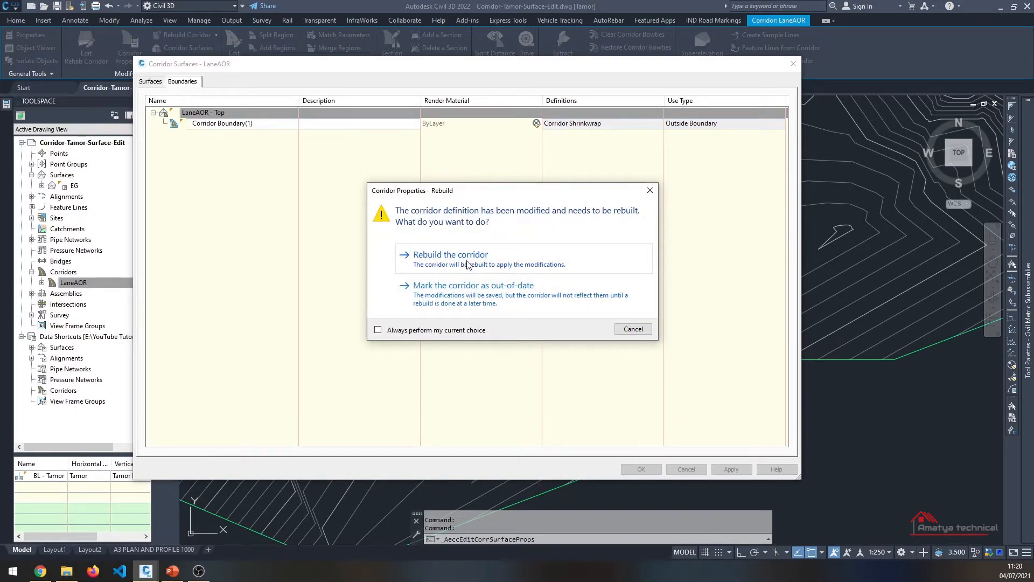
{"action": "left_click", "coordinate": [645, 332]}
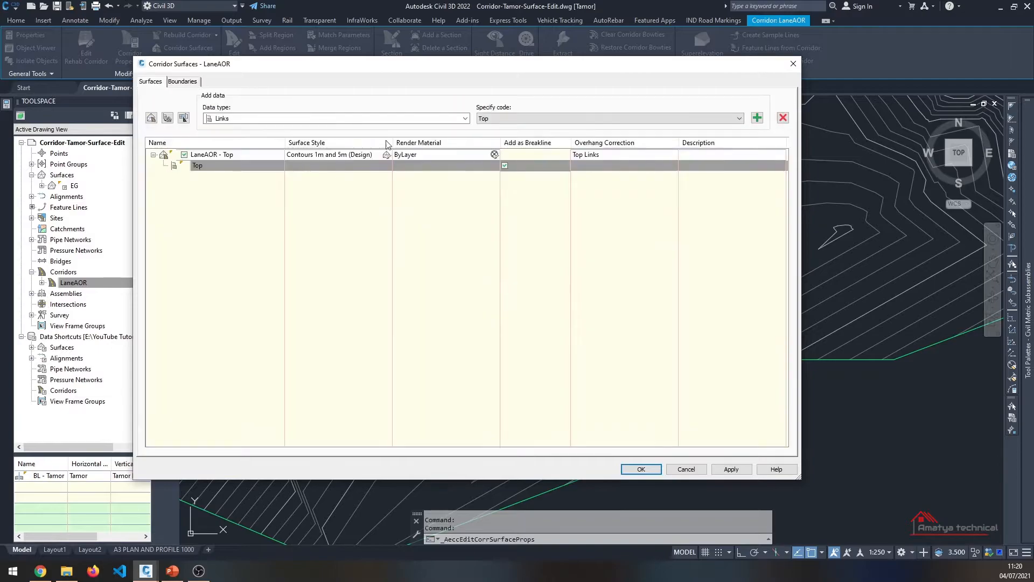
{"action": "left_click", "coordinate": [370, 157]}
{"action": "left_click", "coordinate": [385, 235]}
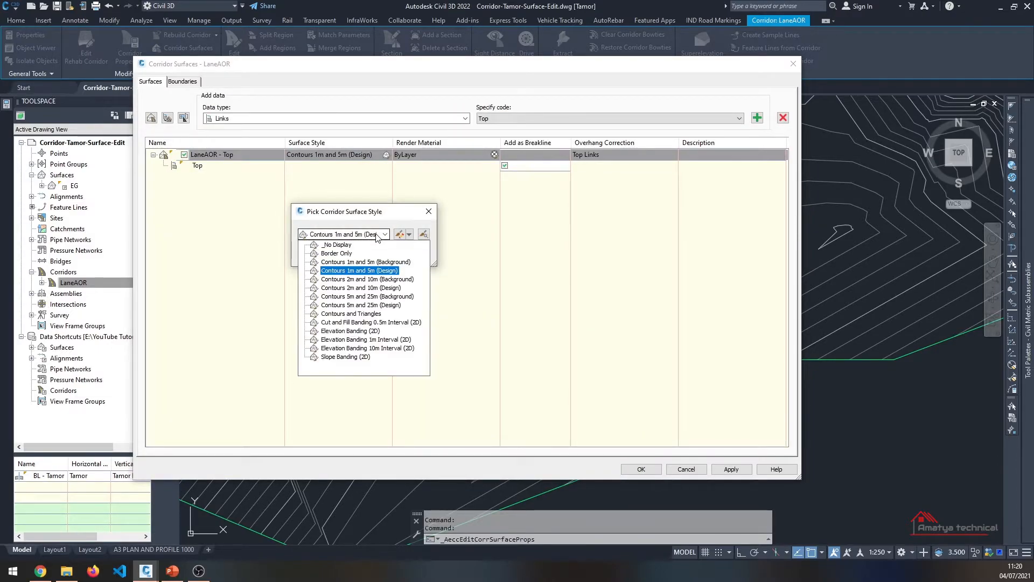
{"action": "left_click", "coordinate": [351, 314]}
{"action": "left_click", "coordinate": [318, 258]}
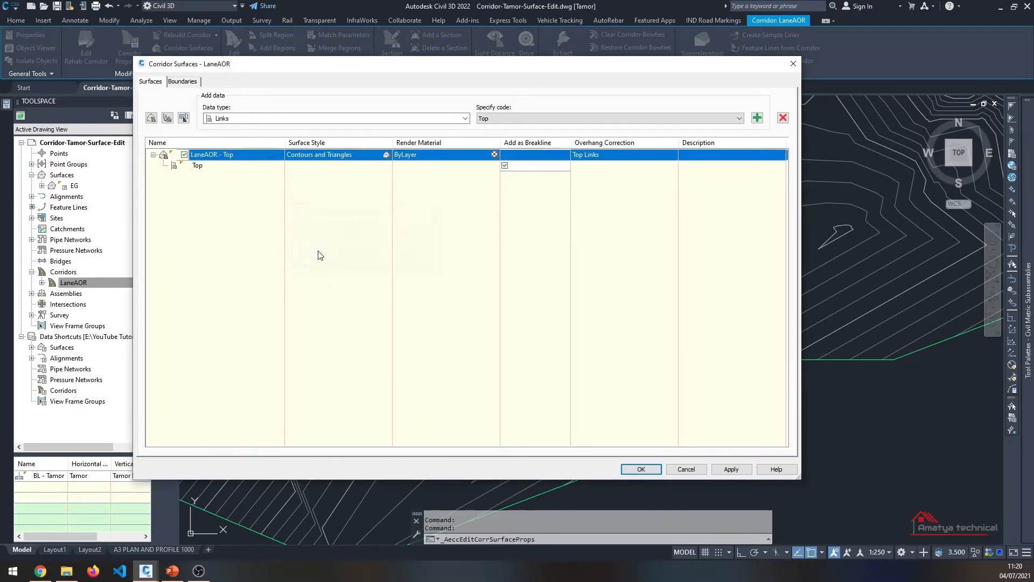
{"action": "left_click", "coordinate": [639, 470]}
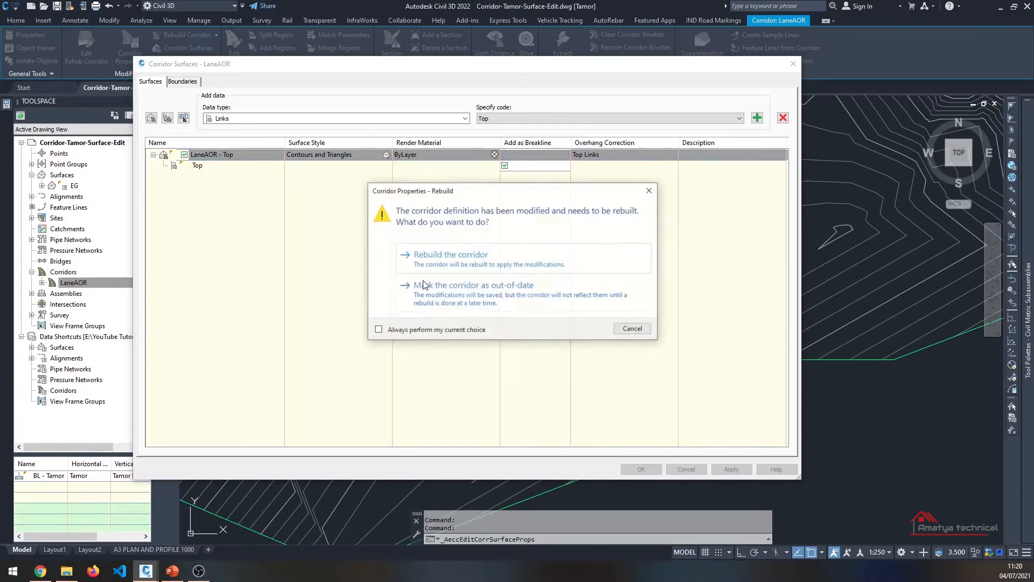
{"action": "left_click", "coordinate": [440, 262]}
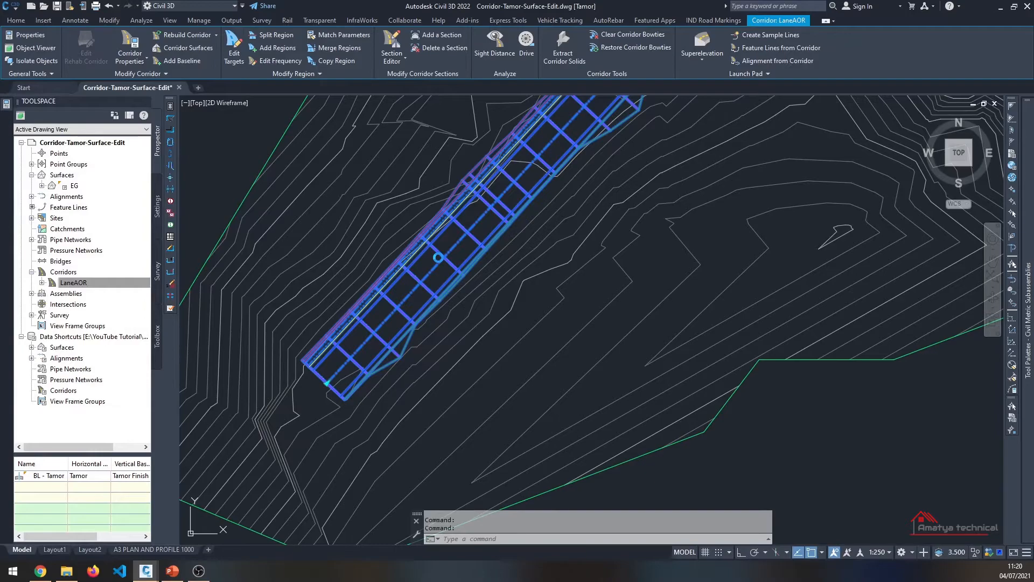
Examine the triangulation and outer boundary of the LaneAOR - Top surface around the corridor end at station 0+300
{"action": "scroll", "coordinate": [444, 252], "scroll_direction": "down", "scroll_amount": 5}
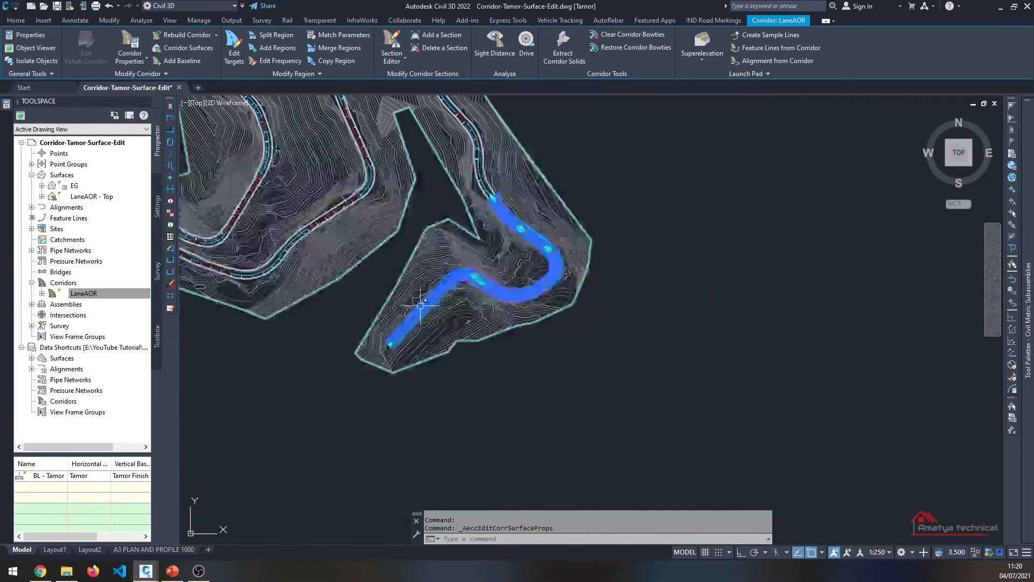
{"action": "scroll", "coordinate": [522, 221], "scroll_direction": "up", "scroll_amount": 8}
{"action": "key", "text": "Escape"}
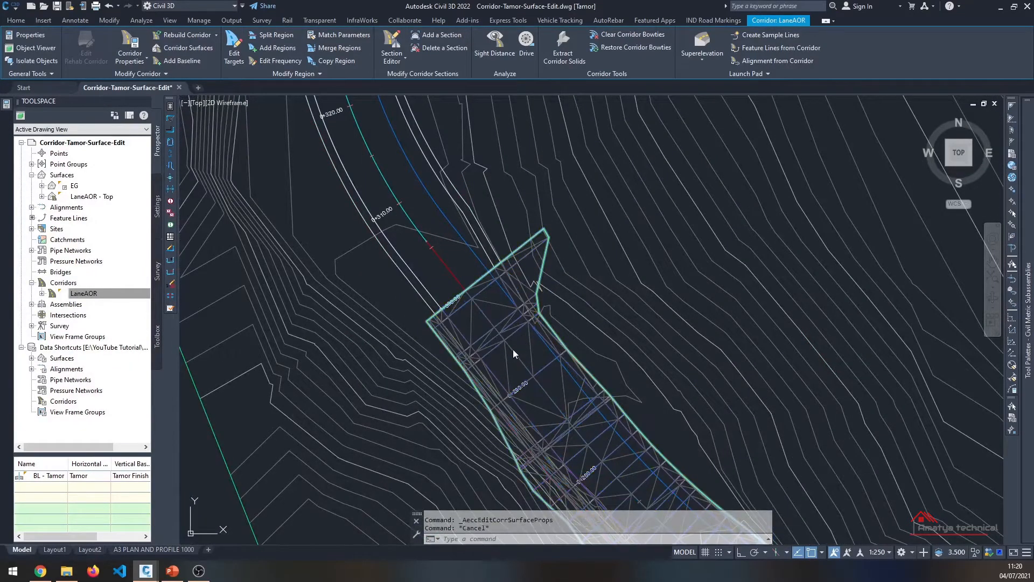
{"action": "scroll", "coordinate": [502, 348], "scroll_direction": "up", "scroll_amount": 3}
{"action": "left_click", "coordinate": [496, 366]}
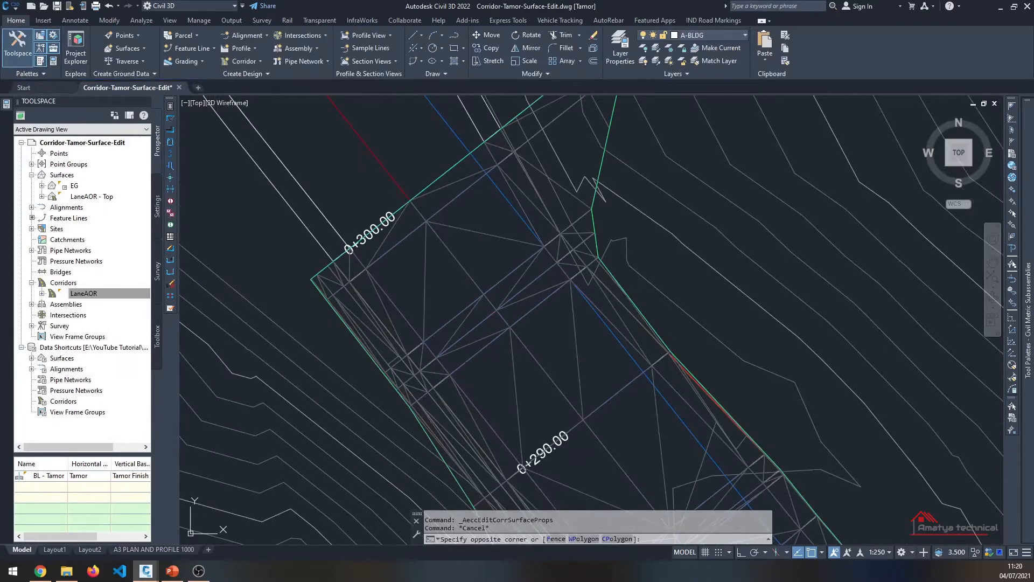
{"action": "left_click", "coordinate": [503, 353]}
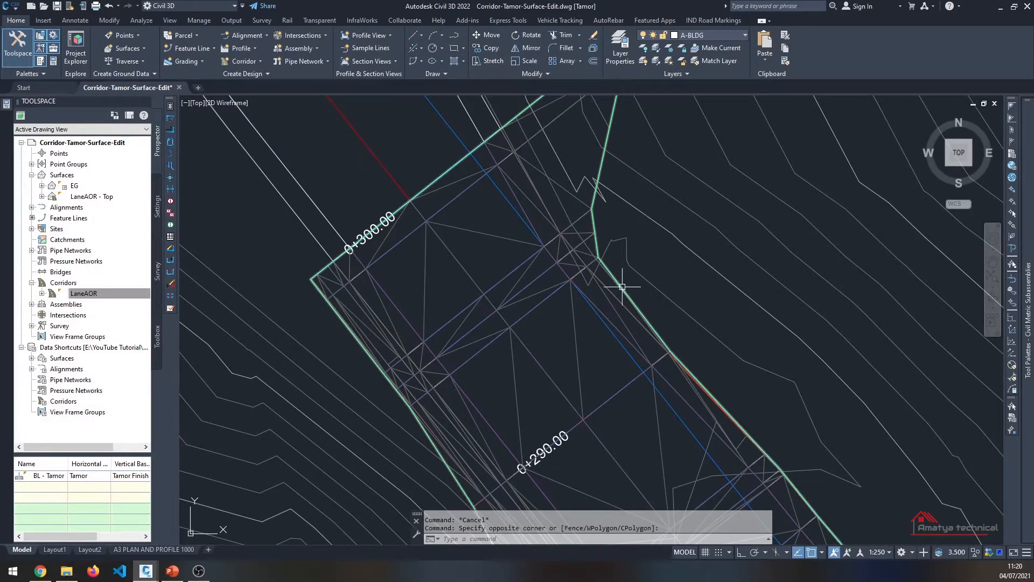
{"action": "left_click", "coordinate": [497, 294]}
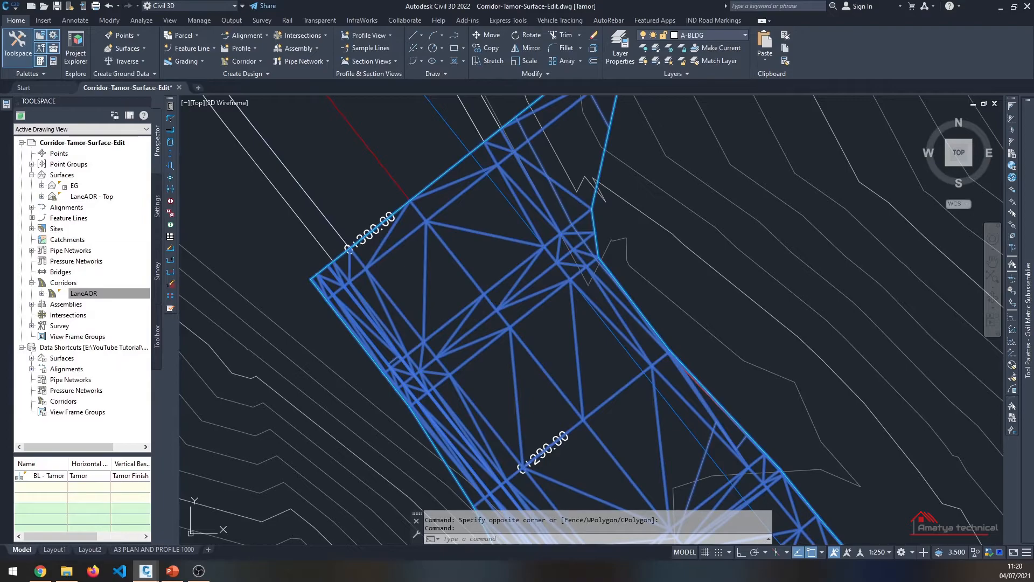
{"action": "scroll", "coordinate": [498, 294], "scroll_direction": "down", "scroll_amount": 2}
{"action": "right_click", "coordinate": [82, 294]}
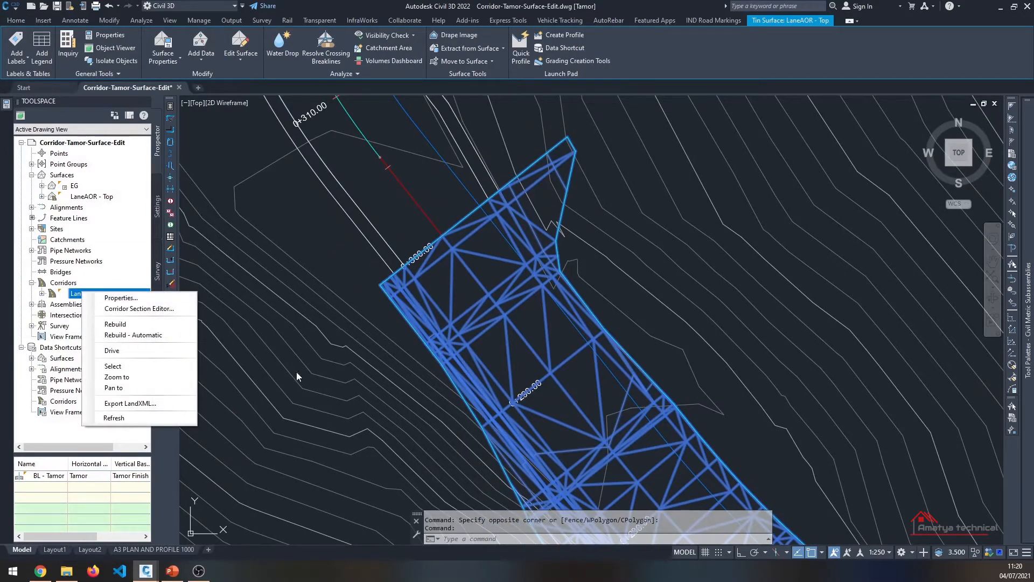
{"action": "left_click", "coordinate": [108, 377]}
{"action": "left_click", "coordinate": [399, 340]}
{"action": "key", "text": "Escape"}
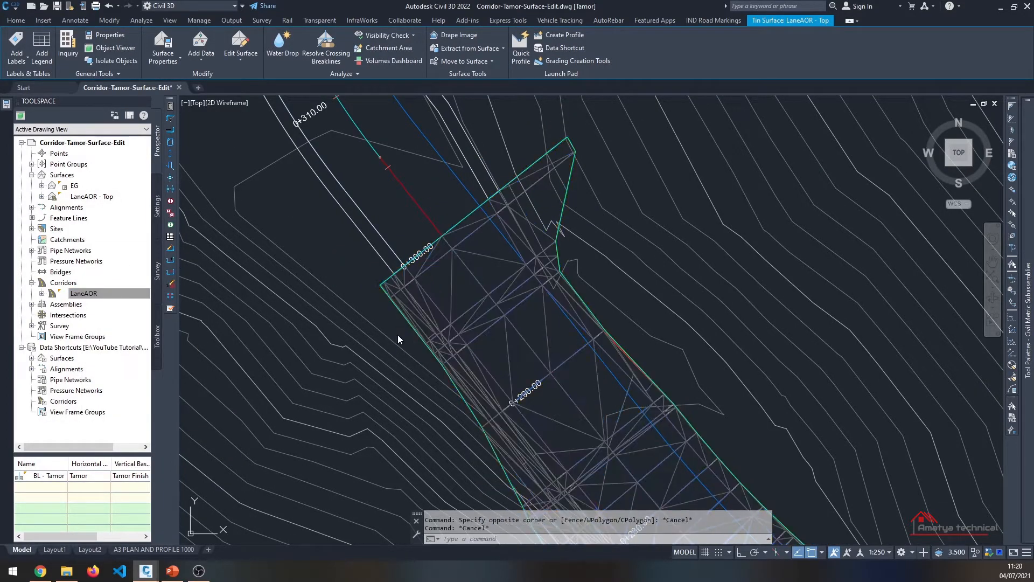
Set the code set style of the LaneAOR corridor to Corridor Plot and deselect the corridor
{"action": "right_click", "coordinate": [71, 296]}
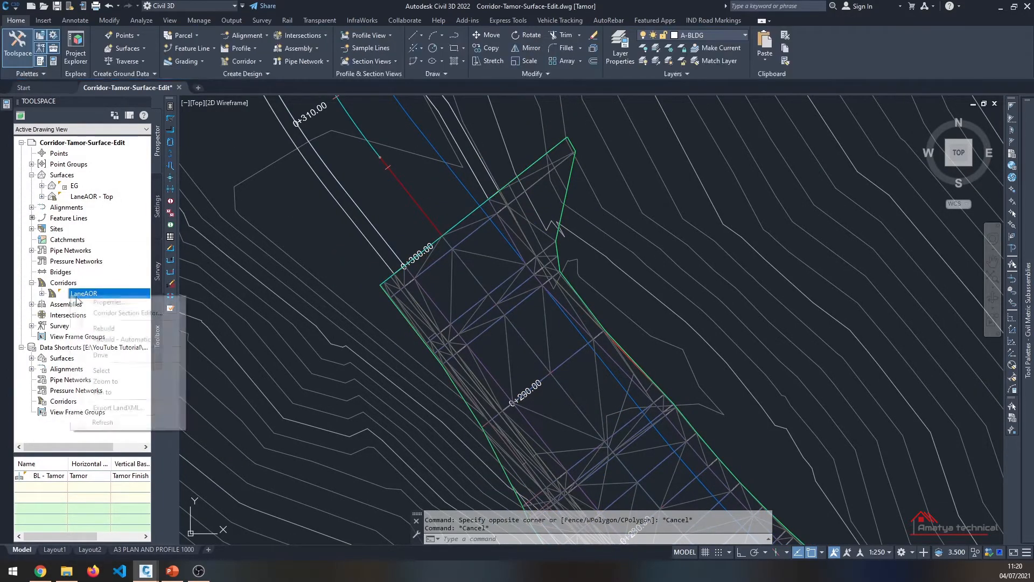
{"action": "left_click", "coordinate": [119, 372]}
{"action": "mouse_move", "coordinate": [3, 108]}
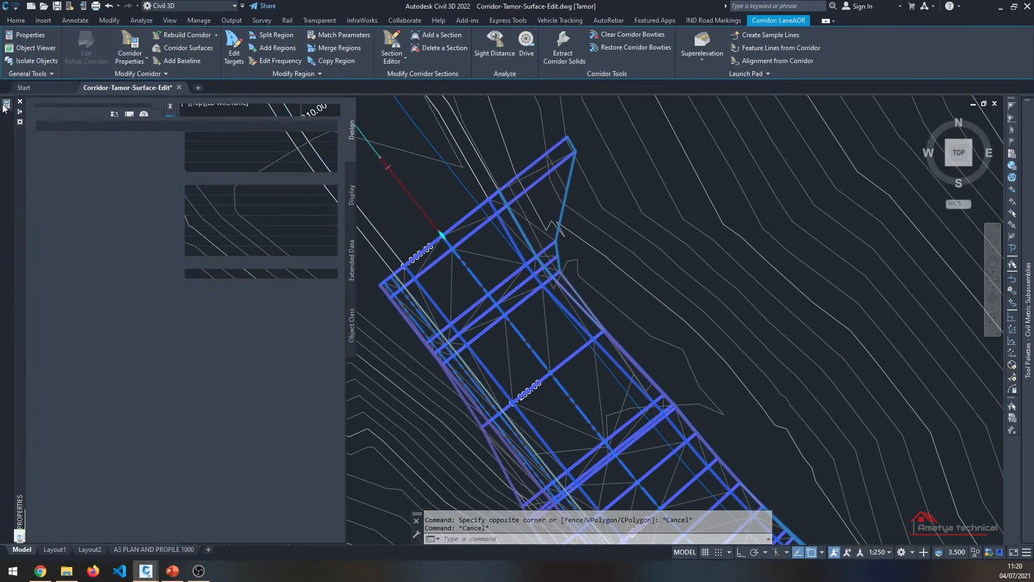
{"action": "double_click", "coordinate": [217, 138]}
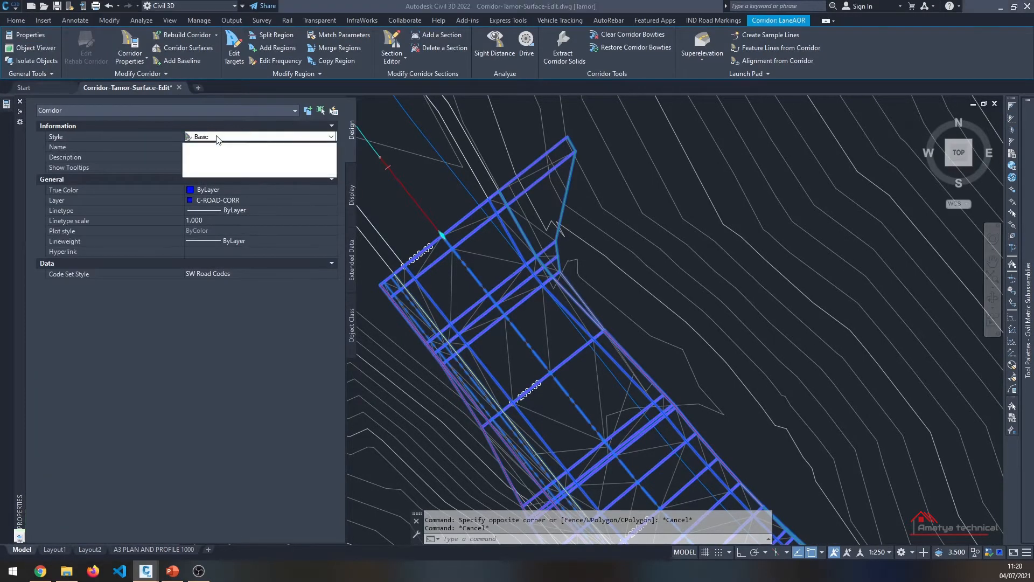
{"action": "left_click", "coordinate": [234, 136]}
{"action": "double_click", "coordinate": [260, 273]}
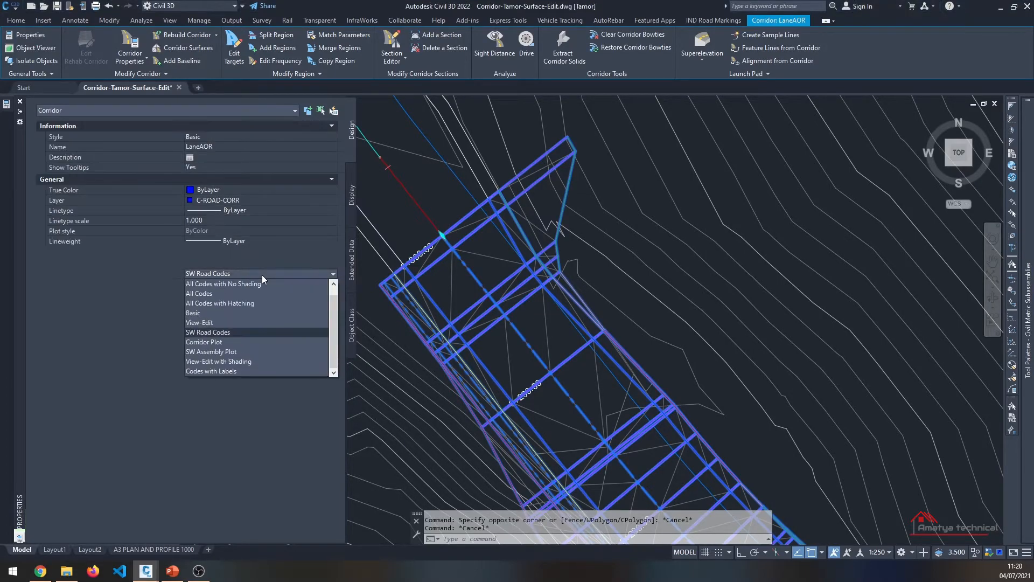
{"action": "left_click", "coordinate": [212, 343]}
{"action": "key", "text": "ctrl+1"}
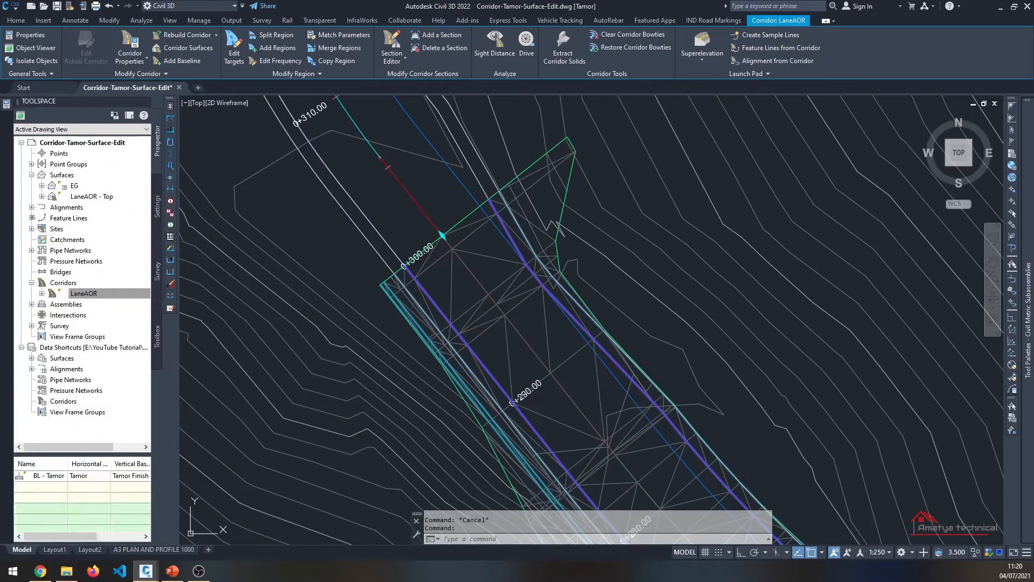
{"action": "key", "text": "Escape"}
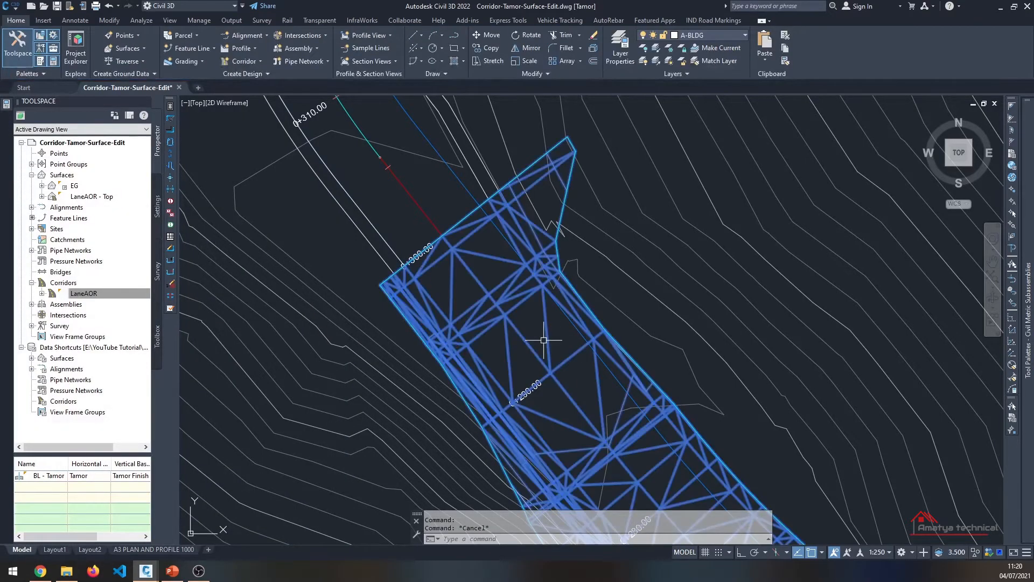
Open the LaneAOR - Top surface in an enlarged Object Viewer and look at its triangles in plan
{"action": "left_click", "coordinate": [544, 341]}
{"action": "scroll", "coordinate": [539, 339], "scroll_direction": "down", "scroll_amount": 6}
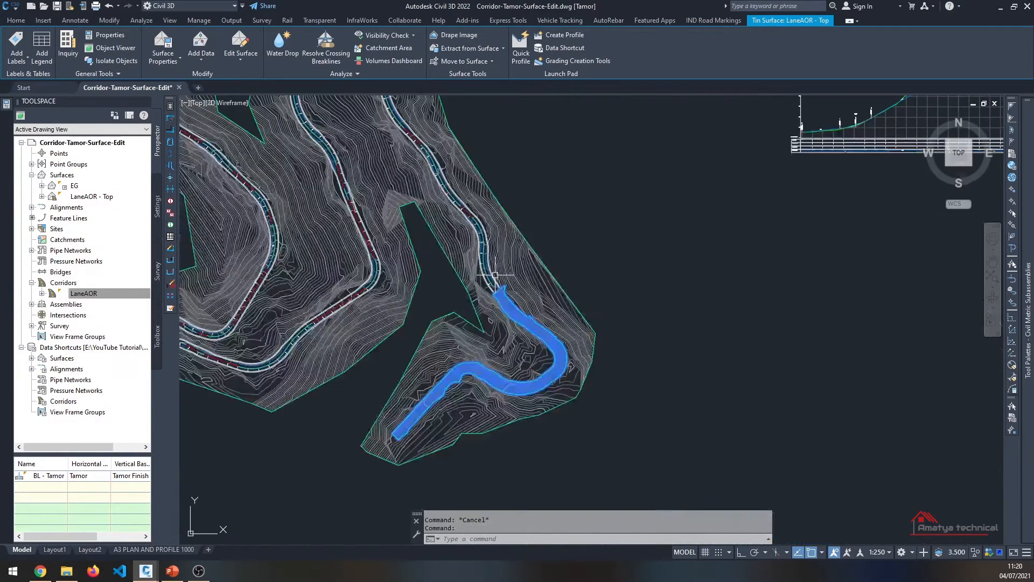
{"action": "scroll", "coordinate": [401, 487], "scroll_direction": "up", "scroll_amount": 4}
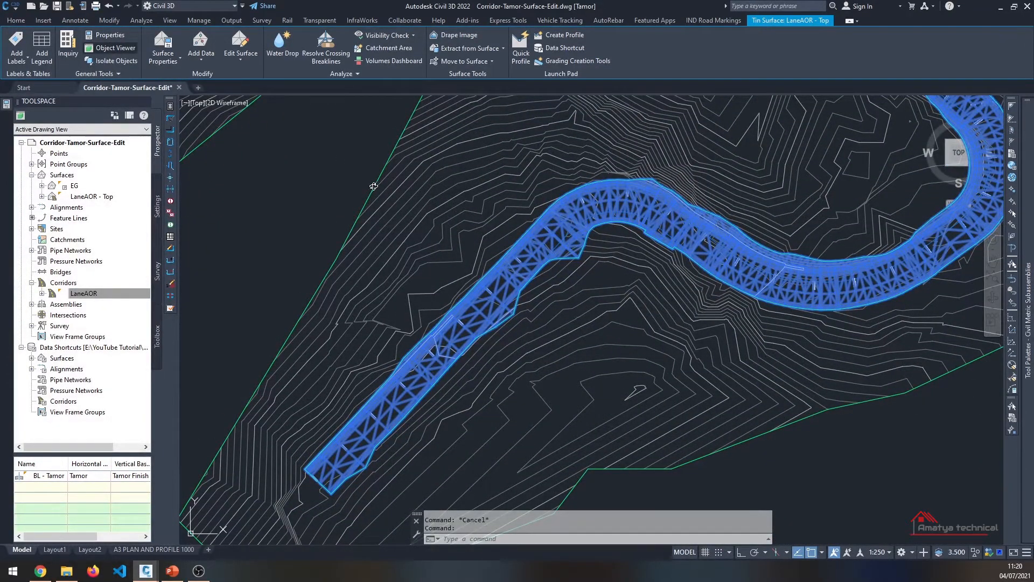
{"action": "left_click", "coordinate": [110, 48]}
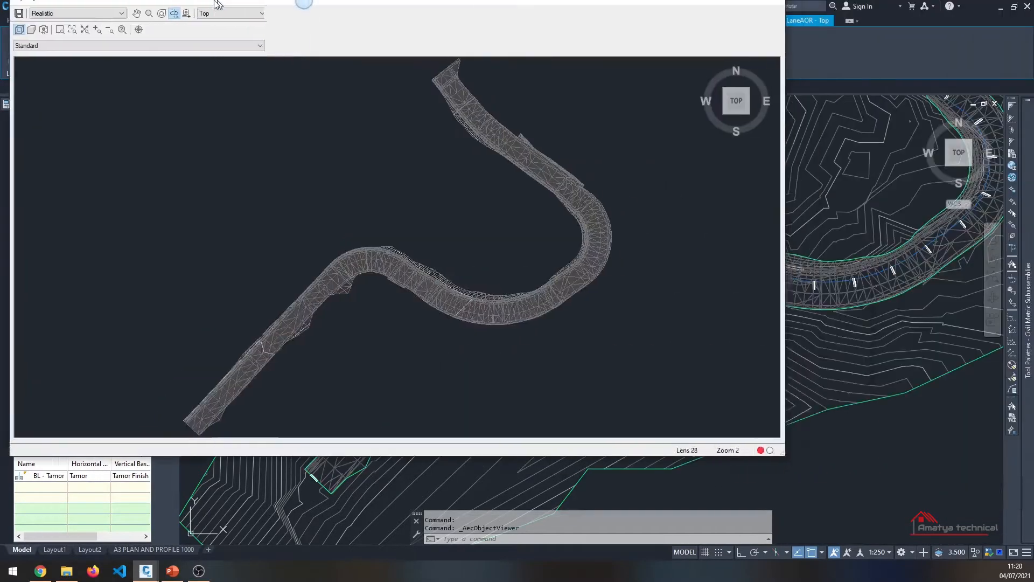
{"action": "left_click_drag", "start_coordinate": [215, 3], "coordinate": [248, 1]}
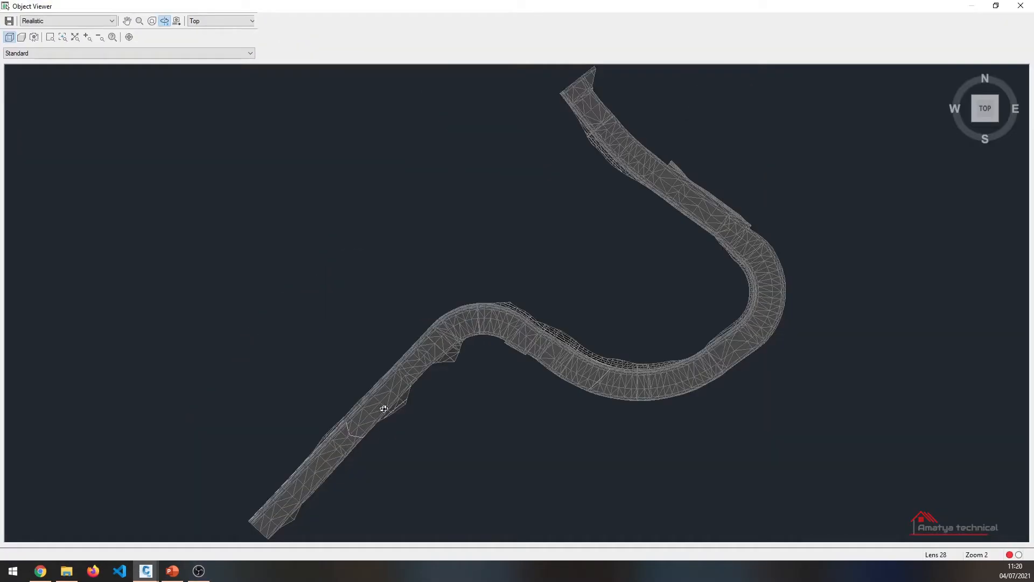
{"action": "middle_click_drag", "start_coordinate": [320, 454], "coordinate": [330, 346]}
{"action": "scroll", "coordinate": [299, 414], "scroll_direction": "up", "scroll_amount": 2}
{"action": "middle_click_drag", "start_coordinate": [472, 210], "coordinate": [423, 338]}
{"action": "scroll", "coordinate": [423, 272], "scroll_direction": "up", "scroll_amount": 4}
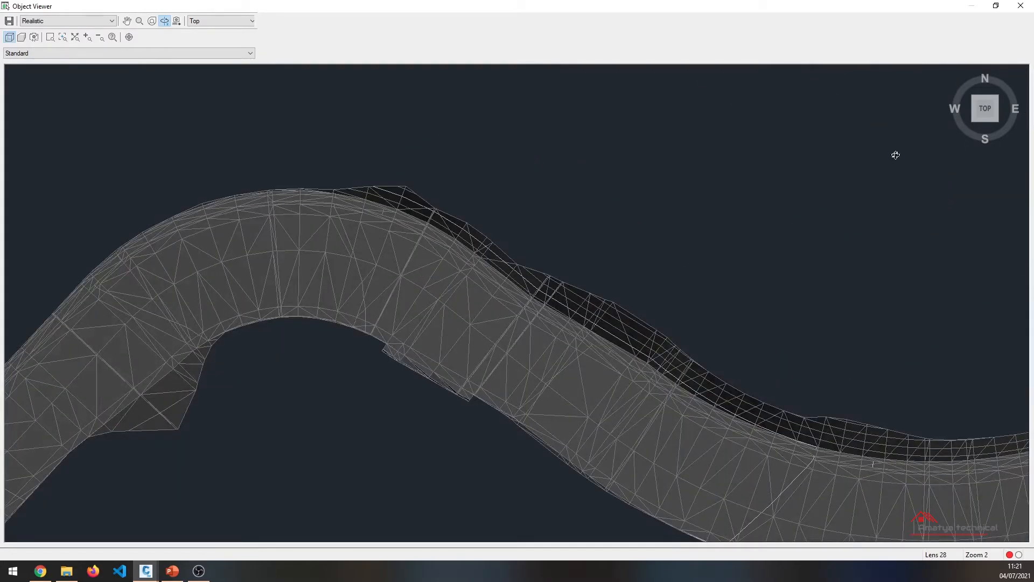
Show the surface from the corner between the top, front and right faces with the Conceptual visual style
{"action": "left_click", "coordinate": [994, 123]}
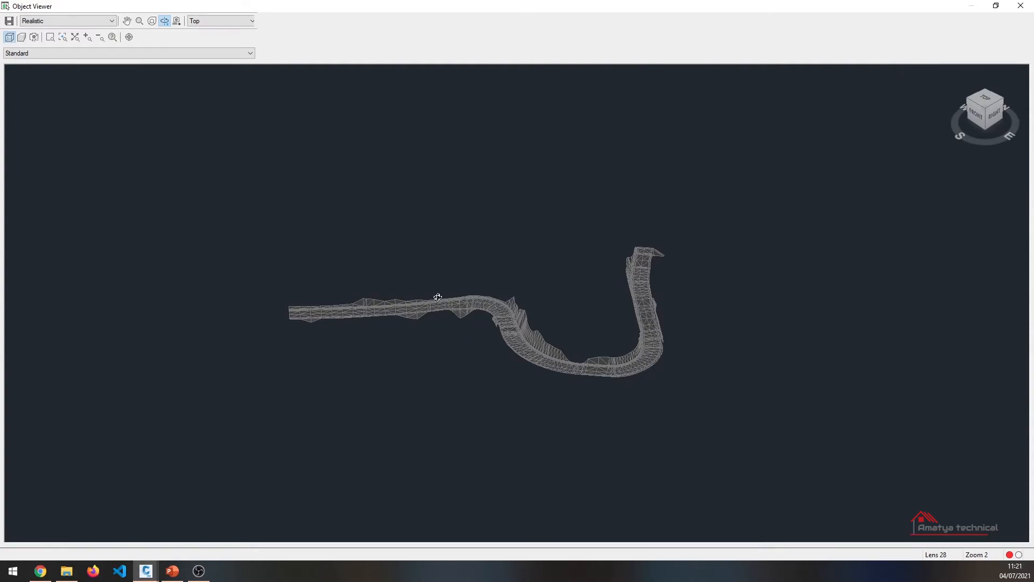
{"action": "scroll", "coordinate": [294, 289], "scroll_direction": "up", "scroll_amount": 2}
{"action": "middle_click_drag", "start_coordinate": [285, 277], "coordinate": [321, 283]}
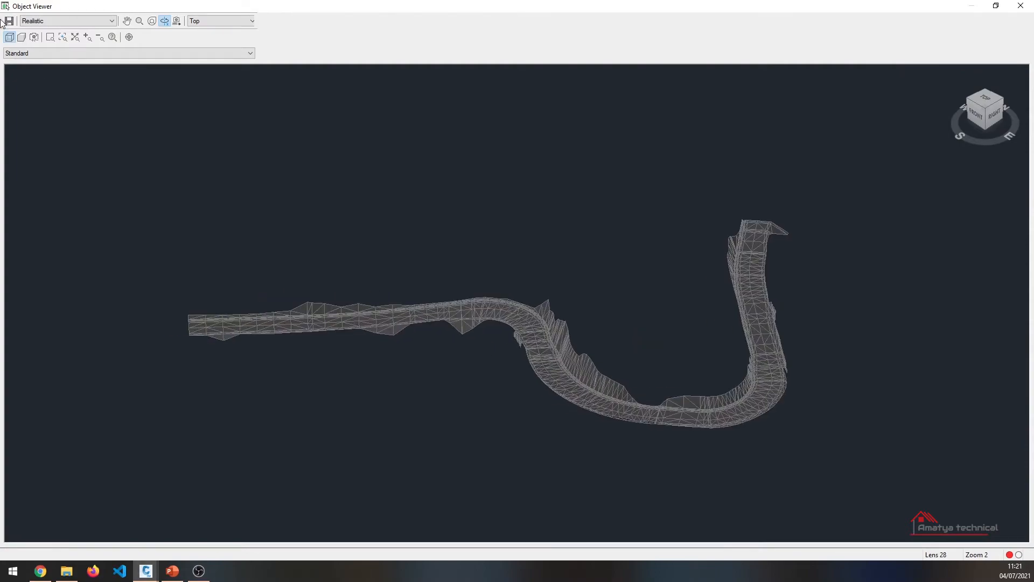
{"action": "left_click", "coordinate": [55, 22]}
{"action": "left_click", "coordinate": [38, 40]}
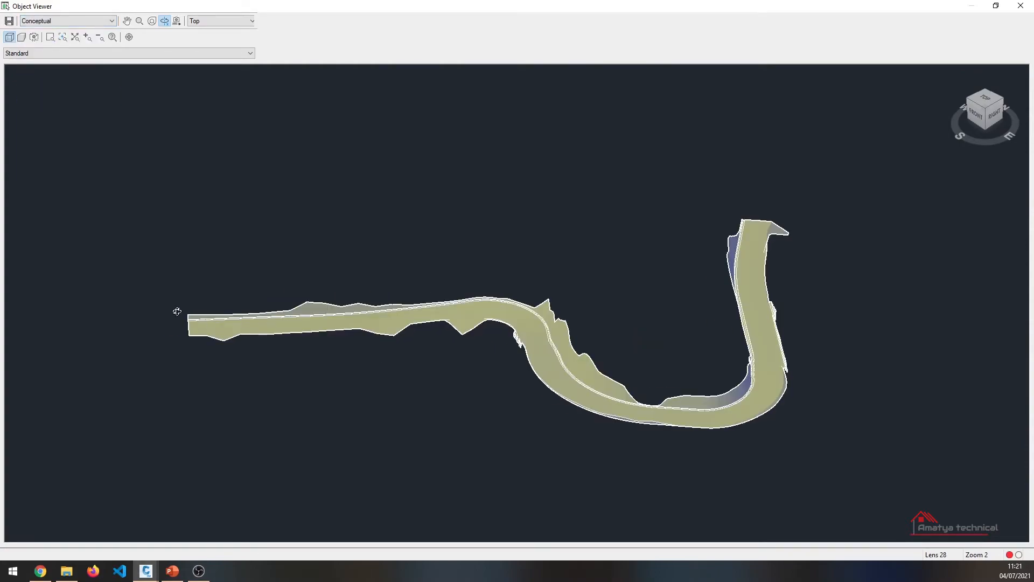
Examine the shaded LaneAOR - Top surface along the whole road, especially its edges at the wall transitions
{"action": "scroll", "coordinate": [176, 313], "scroll_direction": "up", "scroll_amount": 3}
{"action": "middle_click_drag", "start_coordinate": [331, 325], "coordinate": [459, 326]}
{"action": "middle_click_drag", "start_coordinate": [794, 367], "coordinate": [176, 250]}
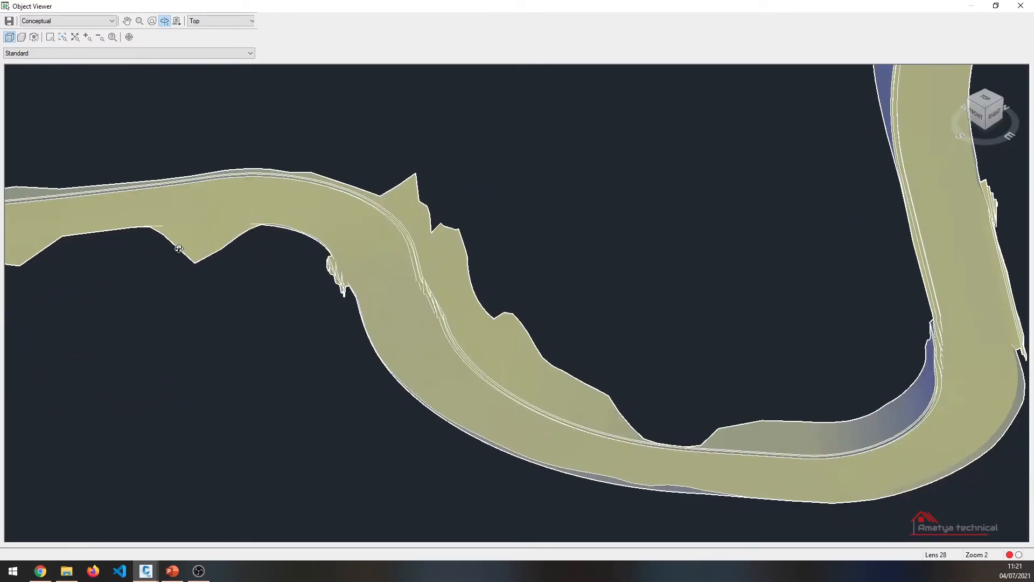
{"action": "middle_click_drag", "start_coordinate": [678, 409], "coordinate": [325, 390]}
{"action": "middle_click_drag", "start_coordinate": [651, 286], "coordinate": [577, 510]}
{"action": "scroll", "coordinate": [599, 374], "scroll_direction": "up", "scroll_amount": 3}
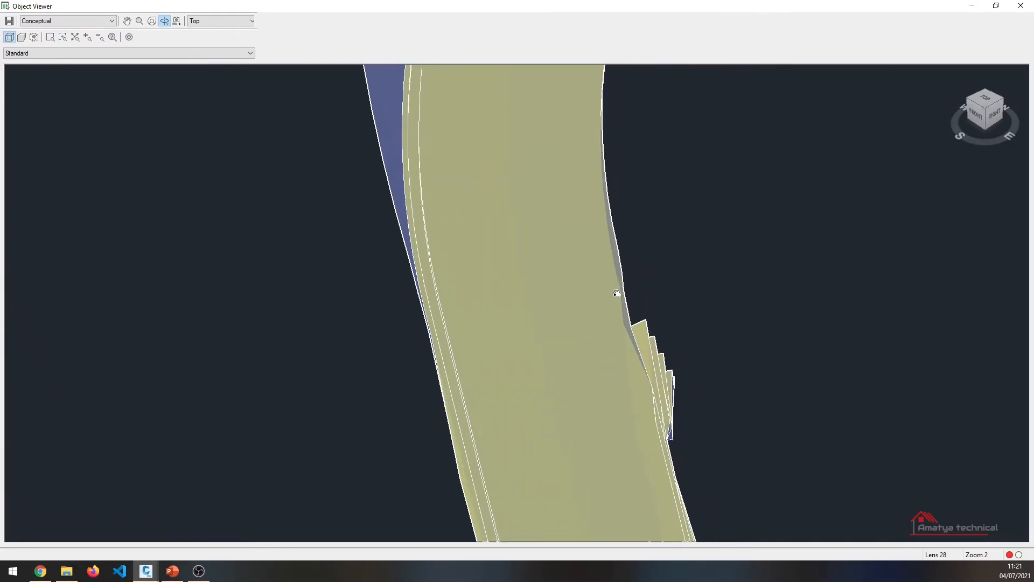
{"action": "middle_click_drag", "start_coordinate": [672, 419], "coordinate": [625, 273]}
{"action": "middle_click_drag", "start_coordinate": [660, 445], "coordinate": [595, 333]}
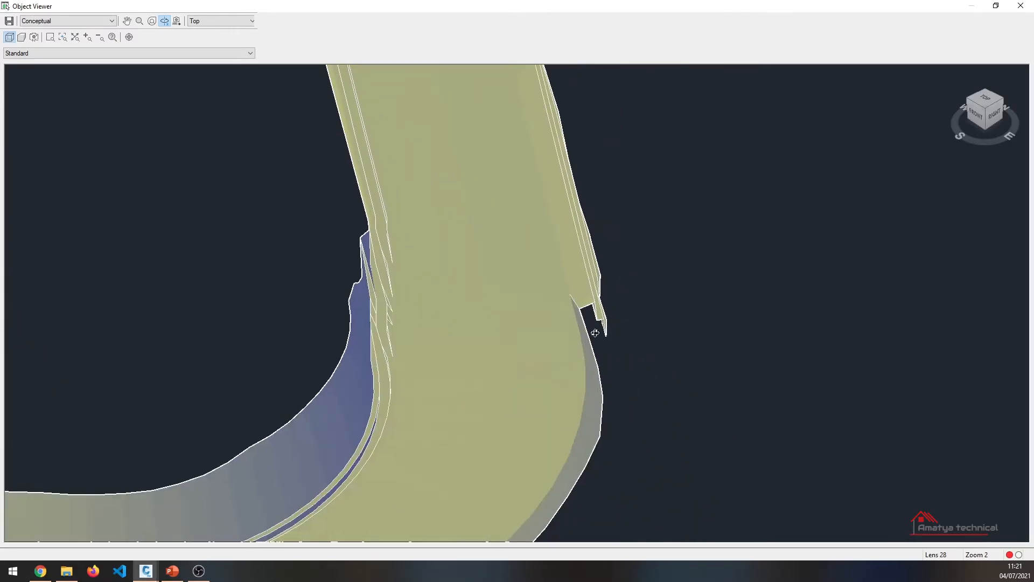
{"action": "scroll", "coordinate": [647, 289], "scroll_direction": "down", "scroll_amount": 6}
{"action": "scroll", "coordinate": [247, 271], "scroll_direction": "up", "scroll_amount": 3}
{"action": "middle_click_drag", "start_coordinate": [196, 362], "coordinate": [640, 368]}
{"action": "scroll", "coordinate": [295, 269], "scroll_direction": "up", "scroll_amount": 2}
{"action": "middle_click_drag", "start_coordinate": [284, 231], "coordinate": [771, 372]}
{"action": "scroll", "coordinate": [465, 255], "scroll_direction": "up", "scroll_amount": 1}
{"action": "scroll", "coordinate": [463, 323], "scroll_direction": "down", "scroll_amount": 6}
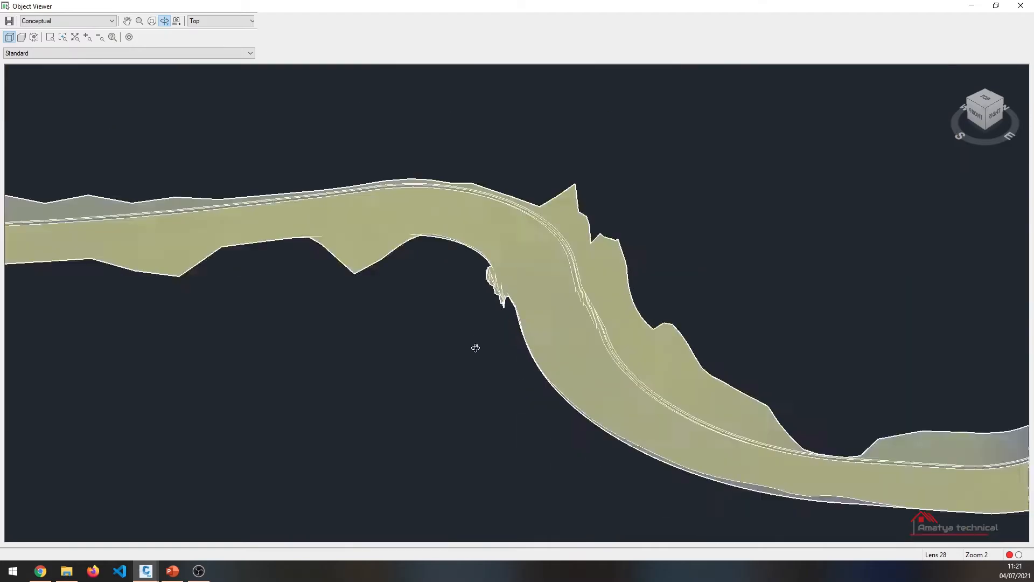
Close the Object Viewer and set the style of the LaneAOR - Top surface to _No Display
{"action": "scroll", "coordinate": [504, 311], "scroll_direction": "up", "scroll_amount": 2}
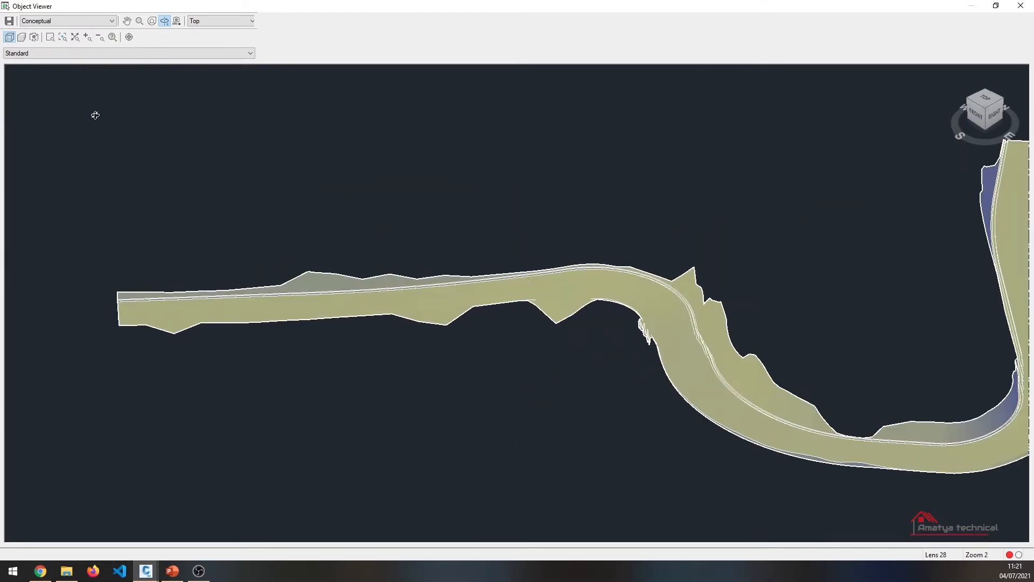
{"action": "left_click", "coordinate": [1021, 6]}
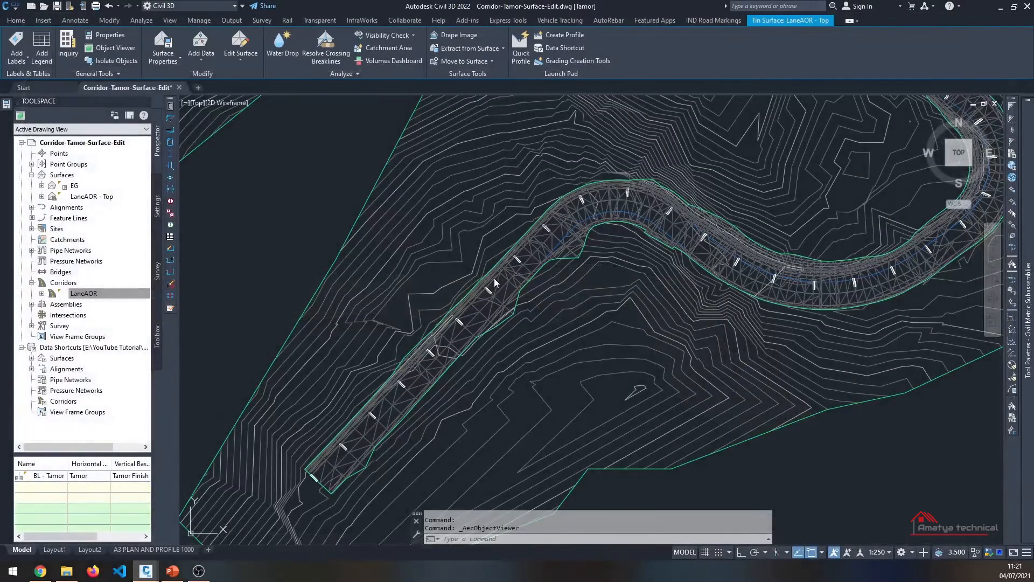
{"action": "left_click", "coordinate": [542, 283]}
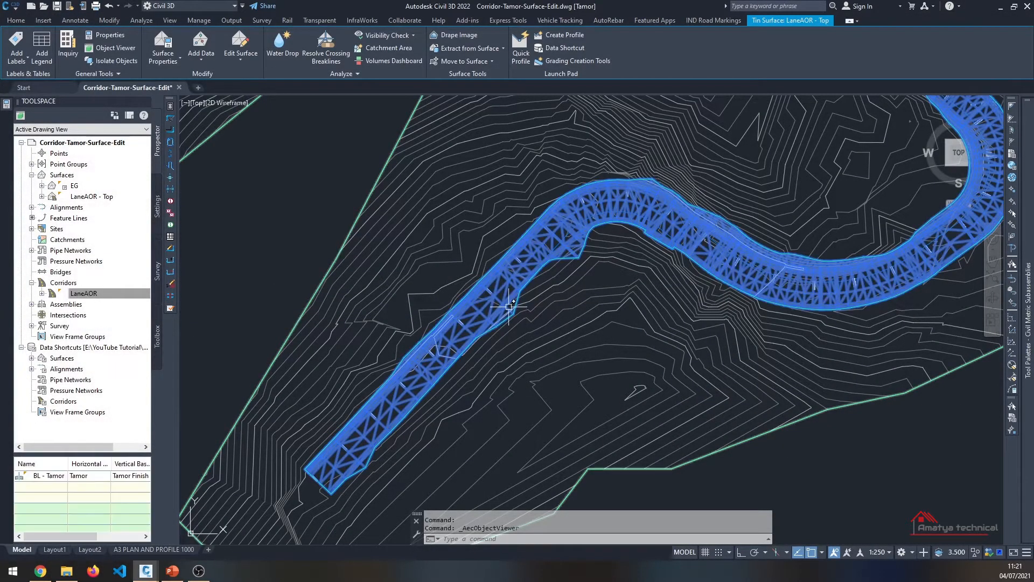
{"action": "mouse_move", "coordinate": [8, 103]}
{"action": "left_click", "coordinate": [258, 147]}
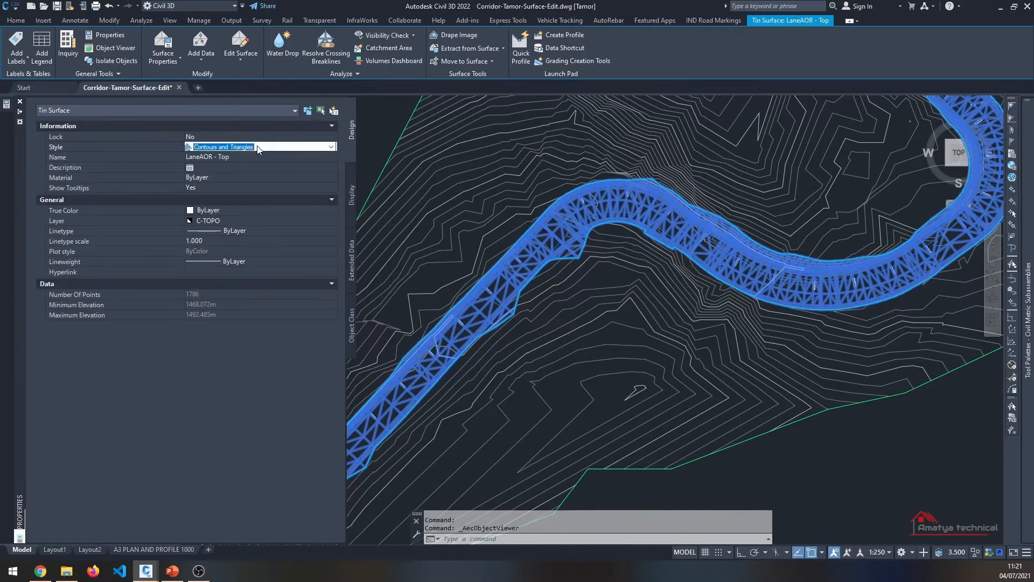
{"action": "left_click", "coordinate": [257, 147]}
{"action": "left_click", "coordinate": [222, 167]}
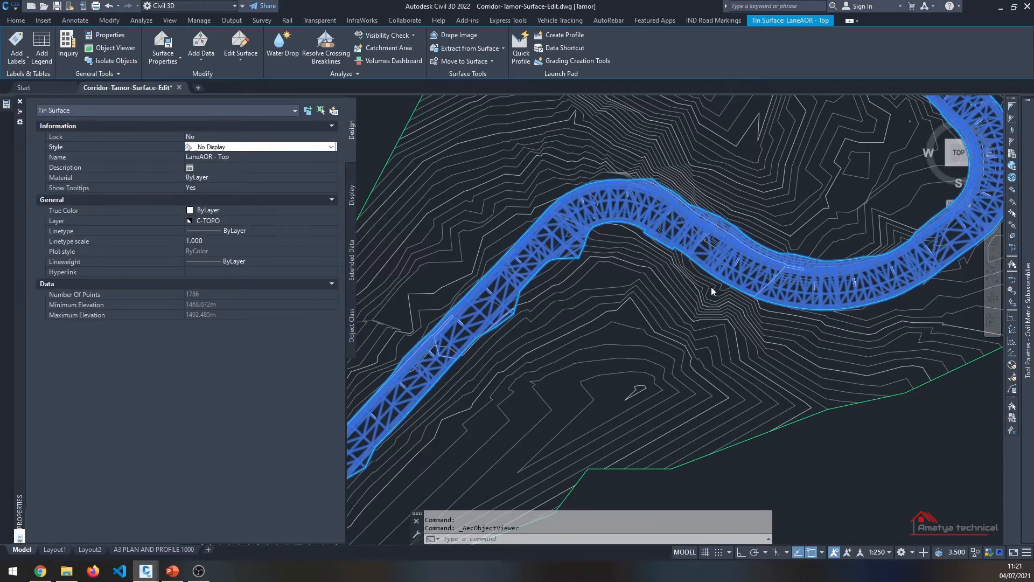
{"action": "scroll", "coordinate": [650, 309], "scroll_direction": "down", "scroll_amount": 5}
{"action": "left_click", "coordinate": [628, 421]}
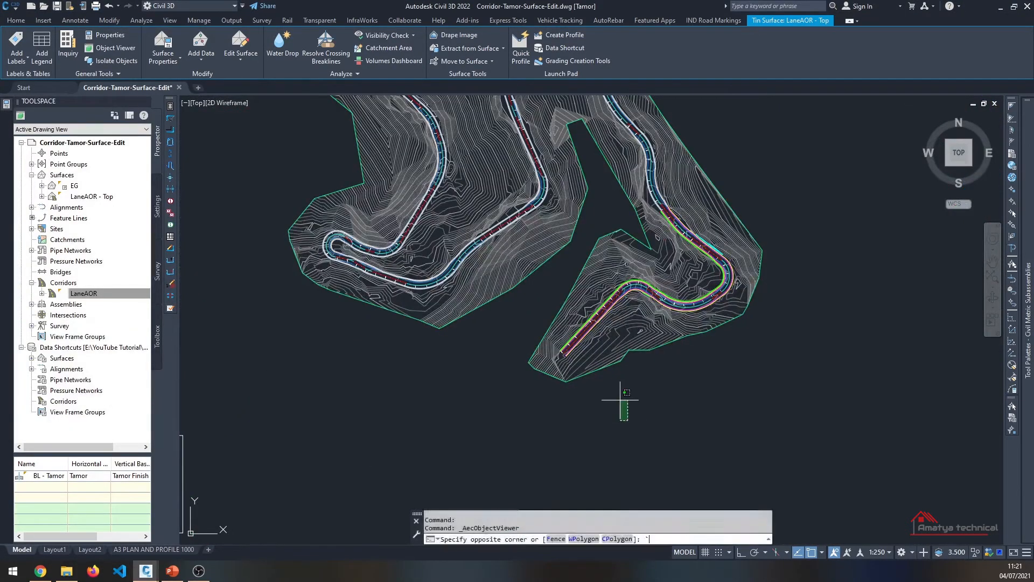
{"action": "scroll", "coordinate": [614, 299], "scroll_direction": "up", "scroll_amount": 5}
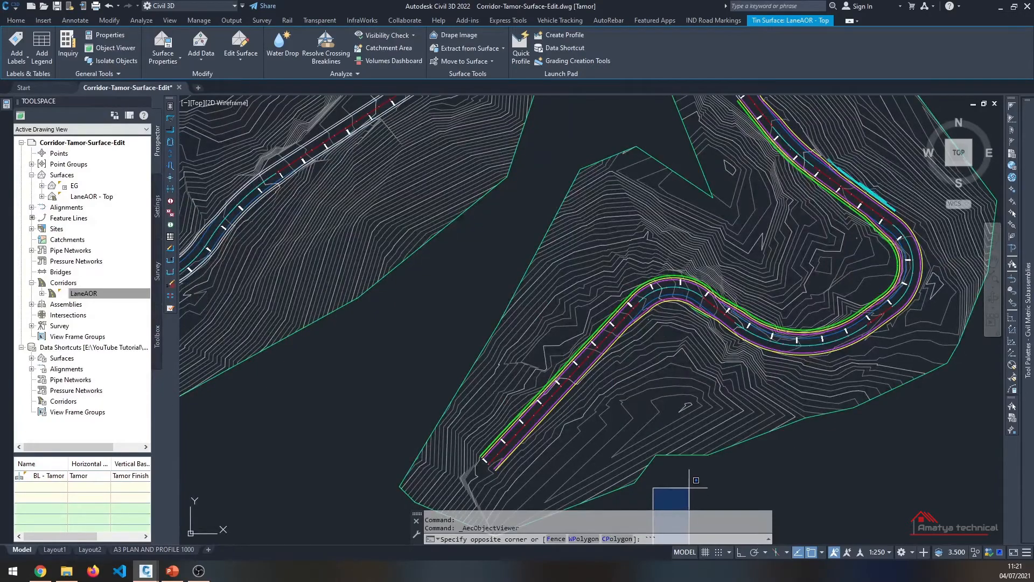
{"action": "scroll", "coordinate": [667, 463], "scroll_direction": "down", "scroll_amount": 4}
{"action": "middle_click_drag", "start_coordinate": [660, 491], "coordinate": [654, 435]}
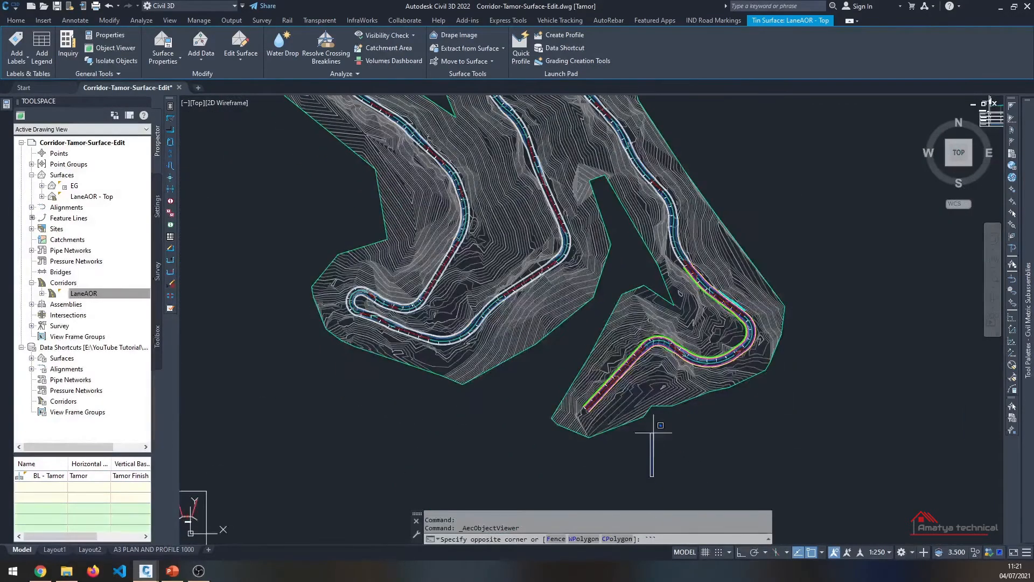
{"action": "key", "text": "Escape"}
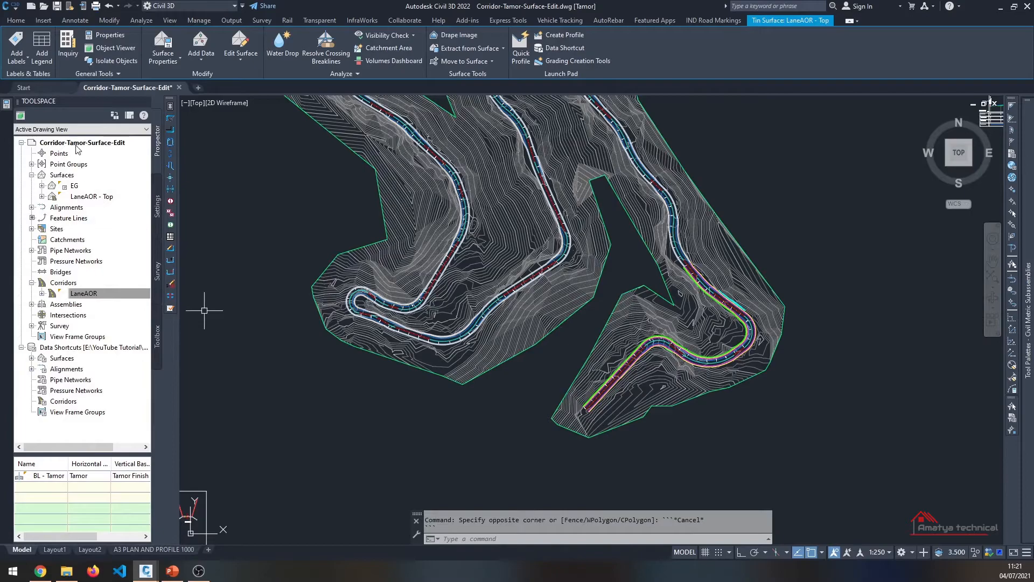
Add a new corridor surface to the LaneAOR corridor and name it LaneAOR - Datum
{"action": "left_click", "coordinate": [112, 22]}
{"action": "left_click", "coordinate": [146, 63]}
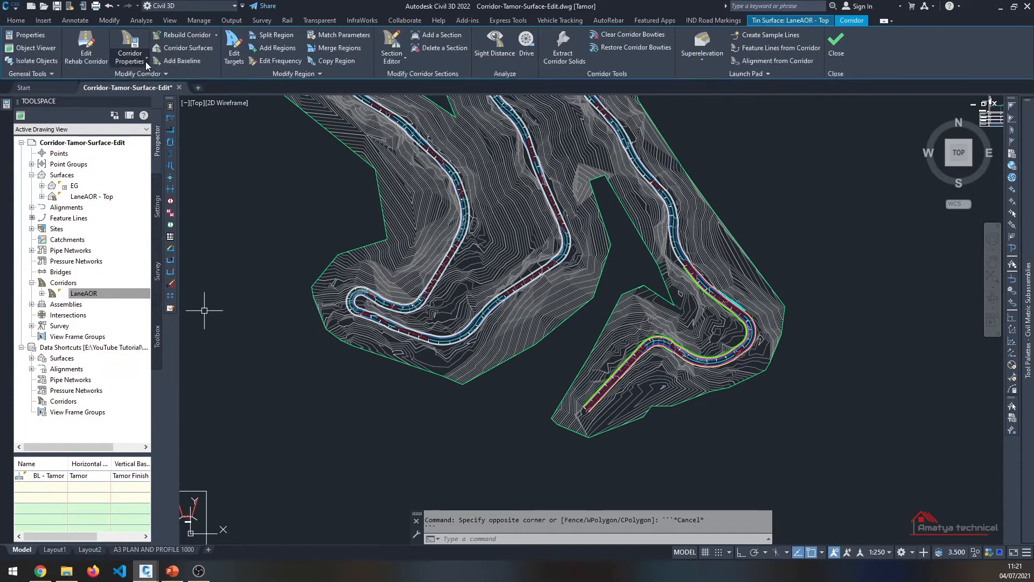
{"action": "left_click", "coordinate": [188, 48]}
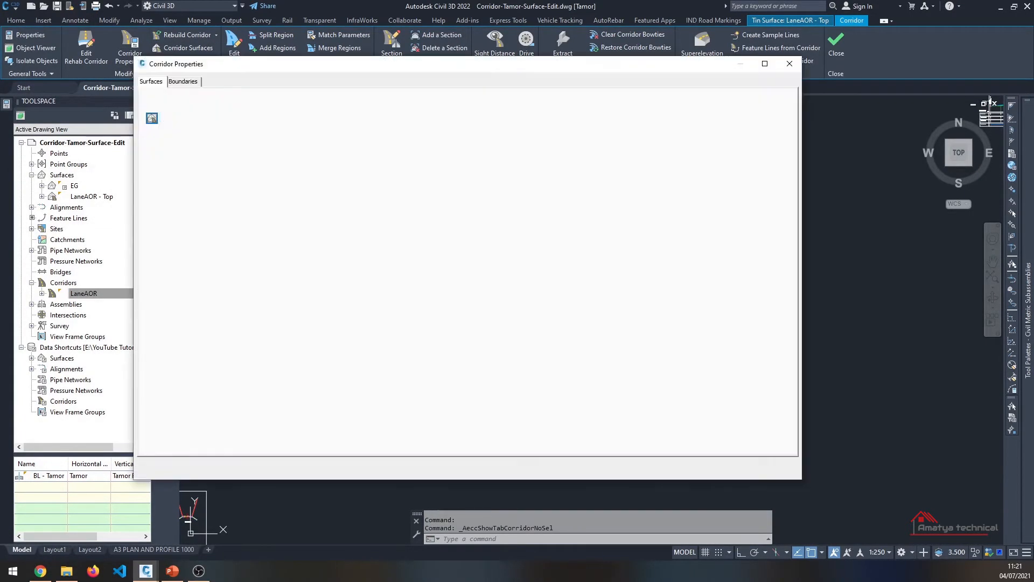
{"action": "left_click", "coordinate": [152, 117]}
{"action": "left_click", "coordinate": [257, 165]}
{"action": "left_click", "coordinate": [257, 167]}
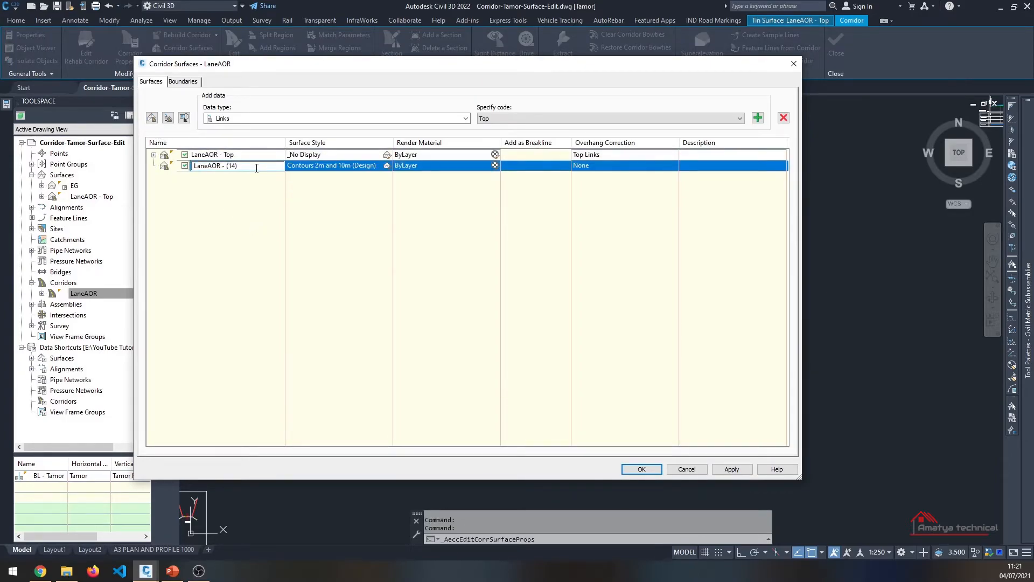
{"action": "type", "text": "Datum"}
Set the surface style of LaneAOR - Datum to Contours and Triangles
{"action": "left_click", "coordinate": [386, 165]}
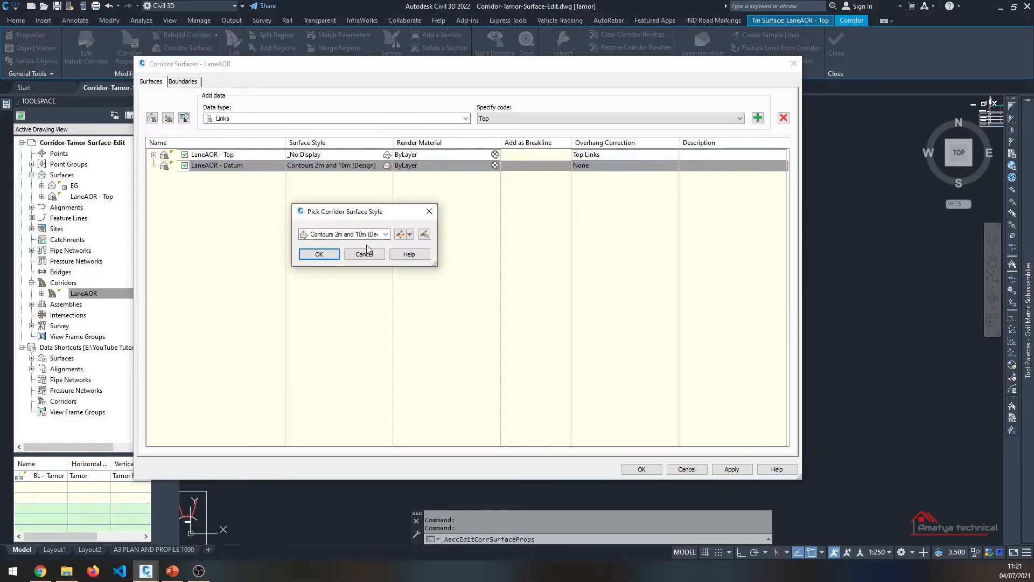
{"action": "left_click", "coordinate": [362, 240]}
{"action": "left_click", "coordinate": [361, 331]}
{"action": "left_click", "coordinate": [353, 234]}
{"action": "left_click", "coordinate": [352, 313]}
{"action": "left_click", "coordinate": [320, 254]}
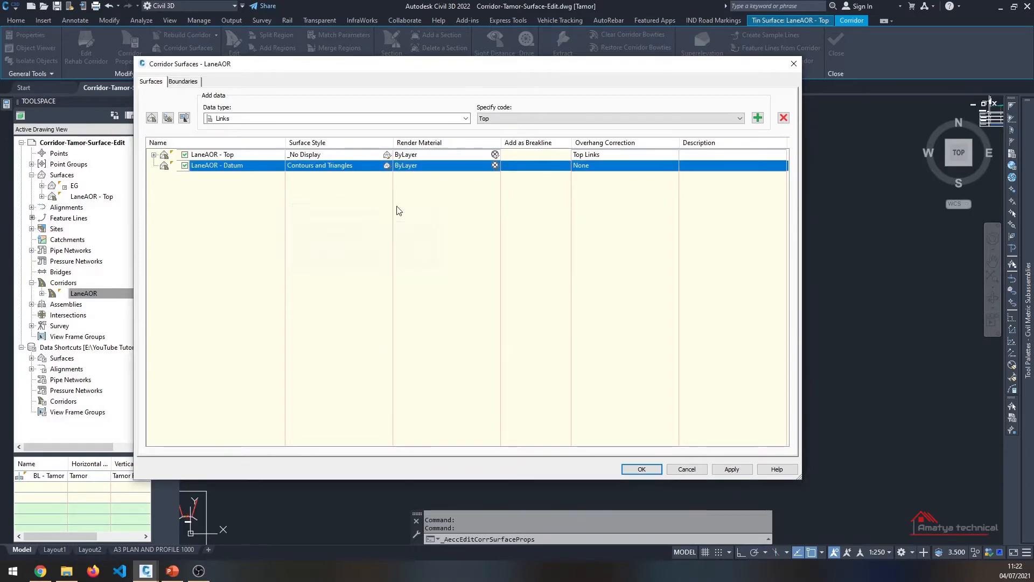
Set the overhang correction of LaneAOR - Datum to Bottom Links and add the Datum link code as a breakline
{"action": "left_click", "coordinate": [597, 167]}
{"action": "left_click", "coordinate": [590, 194]}
{"action": "left_click", "coordinate": [592, 118]}
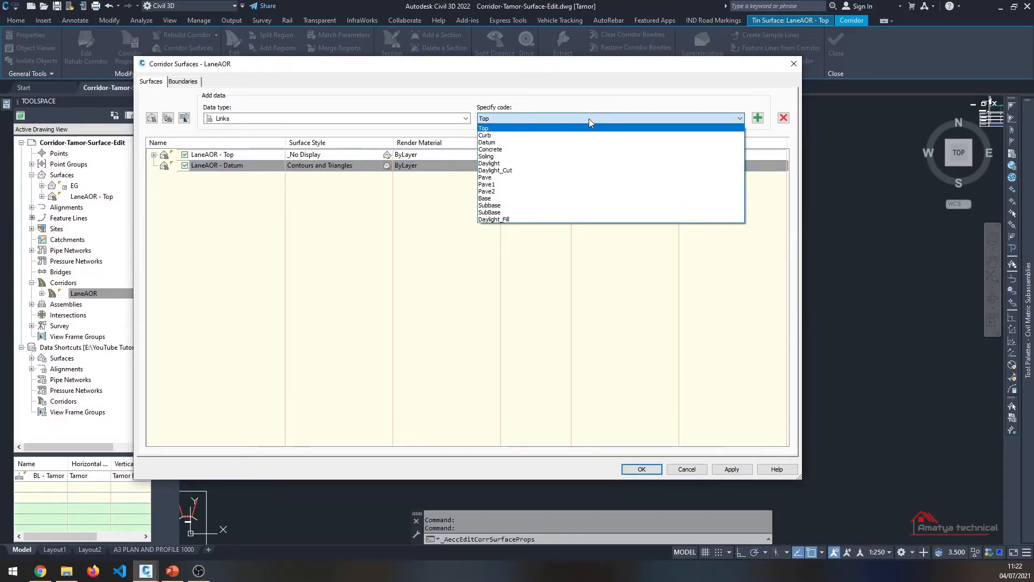
{"action": "left_click", "coordinate": [488, 143]}
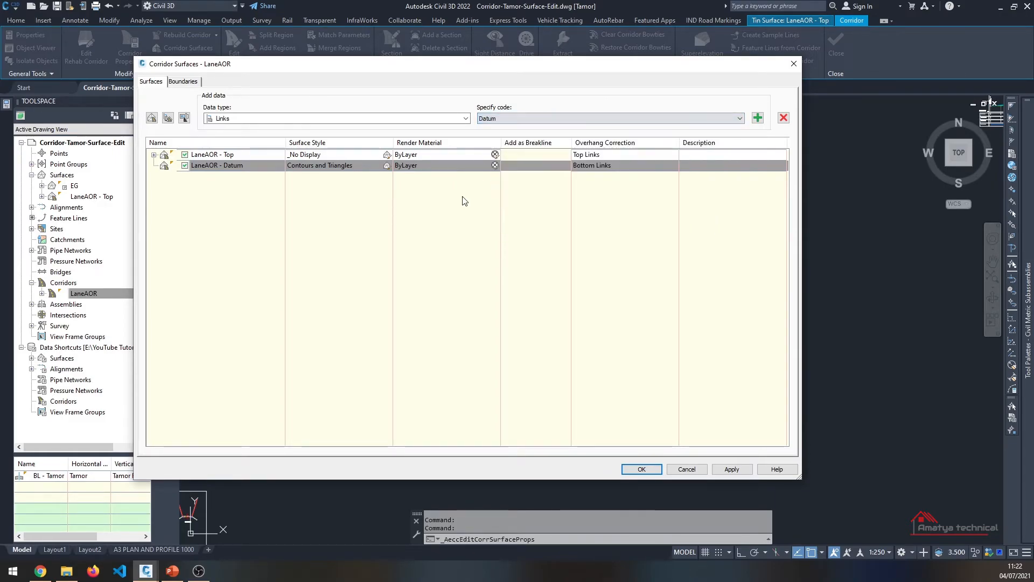
{"action": "left_click", "coordinate": [757, 118]}
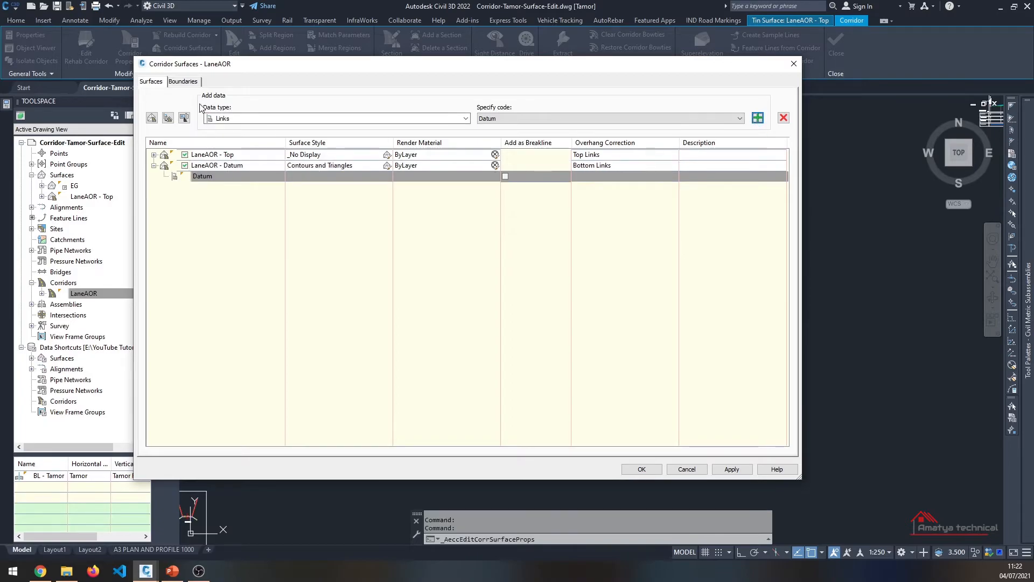
{"action": "left_click", "coordinate": [505, 176]}
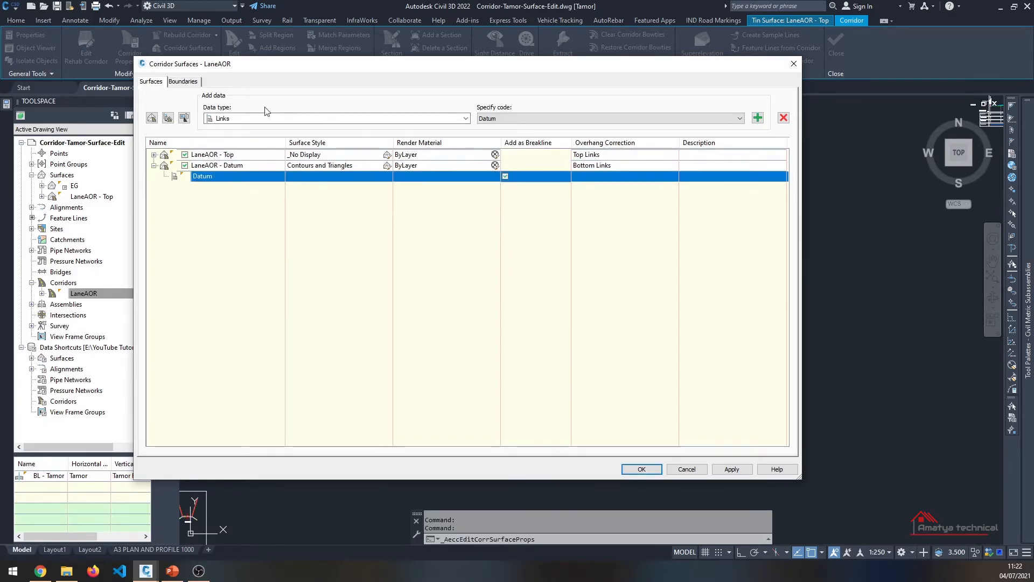
Use the corridor extents as outer boundary for LaneAOR - Datum and rebuild the corridor
{"action": "left_click", "coordinate": [192, 84]}
{"action": "left_click", "coordinate": [209, 134]}
{"action": "right_click", "coordinate": [216, 136]}
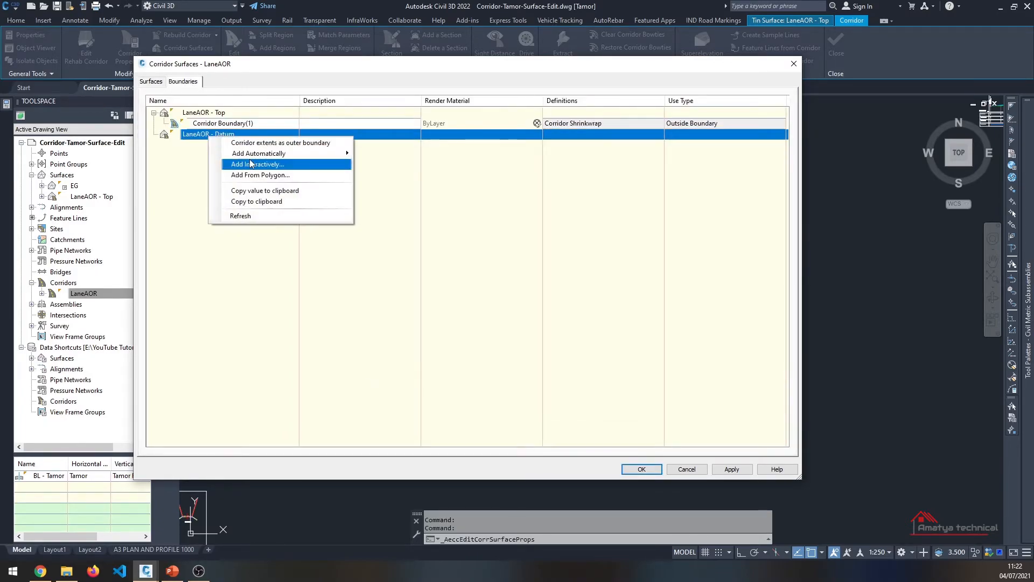
{"action": "left_click", "coordinate": [253, 141]}
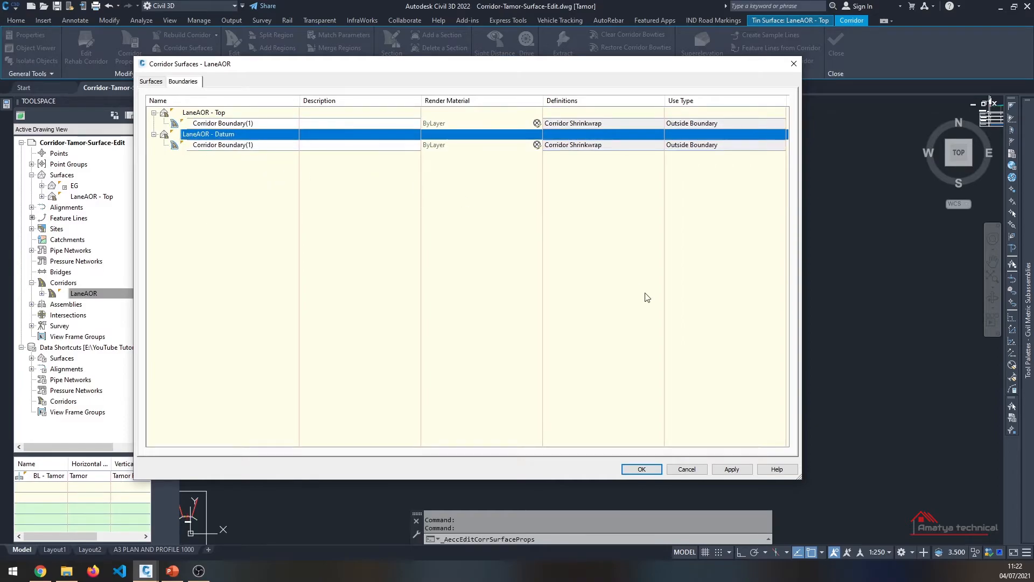
{"action": "left_click", "coordinate": [638, 470]}
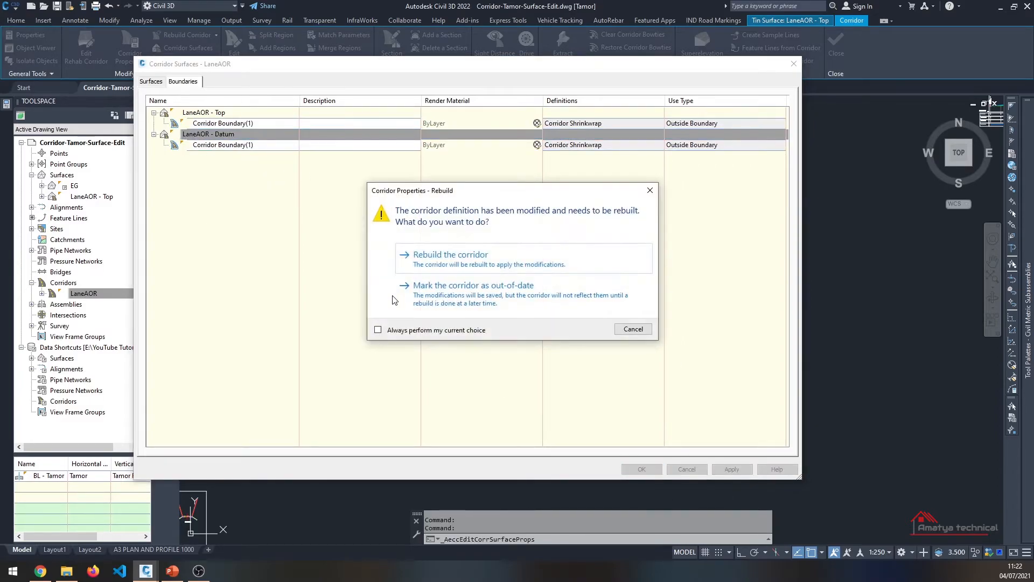
{"action": "left_click", "coordinate": [442, 262]}
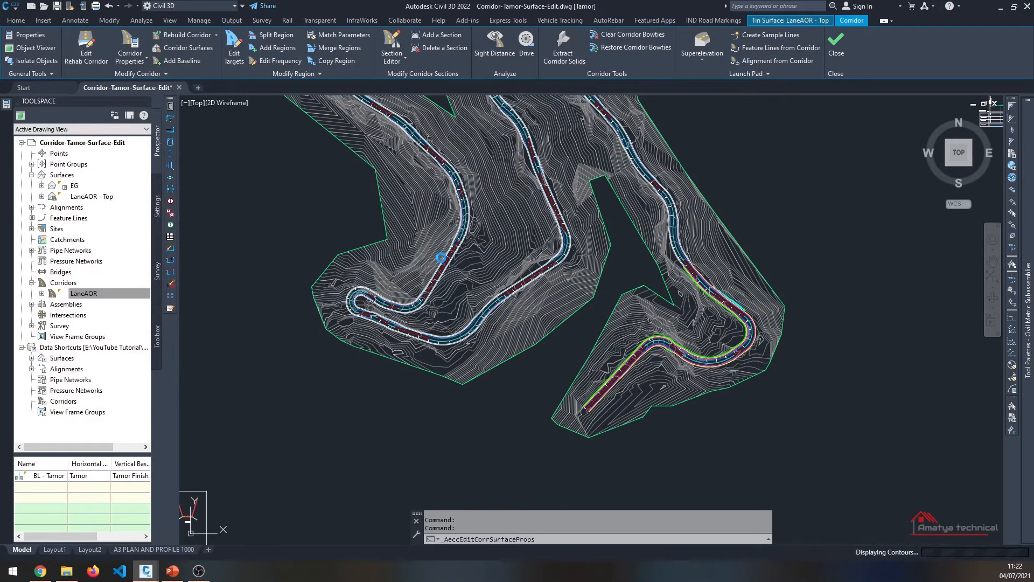
Open both LaneAOR corridor surfaces in the Object Viewer and view them from the corner between the top, front and right faces
{"action": "scroll", "coordinate": [604, 391], "scroll_direction": "up", "scroll_amount": 8}
{"action": "scroll", "coordinate": [563, 372], "scroll_direction": "down", "scroll_amount": 3}
{"action": "scroll", "coordinate": [559, 368], "scroll_direction": "up", "scroll_amount": 5}
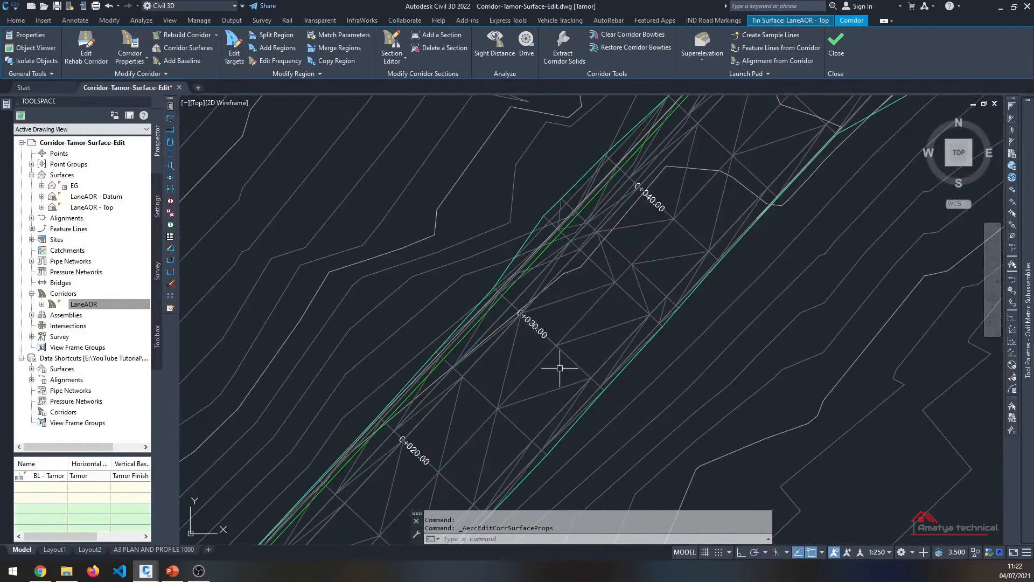
{"action": "scroll", "coordinate": [480, 351], "scroll_direction": "down", "scroll_amount": 10}
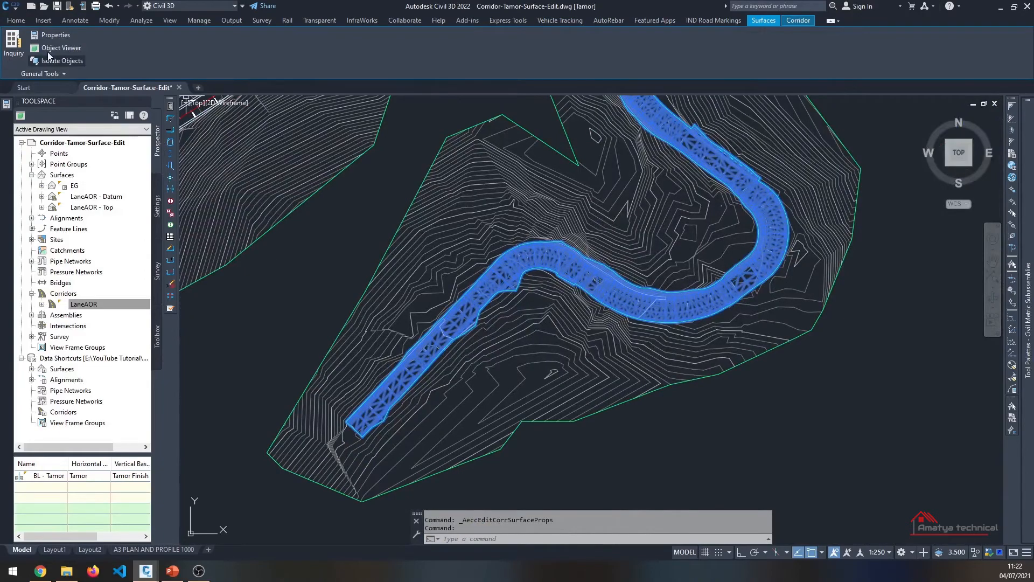
{"action": "left_click", "coordinate": [24, 21]}
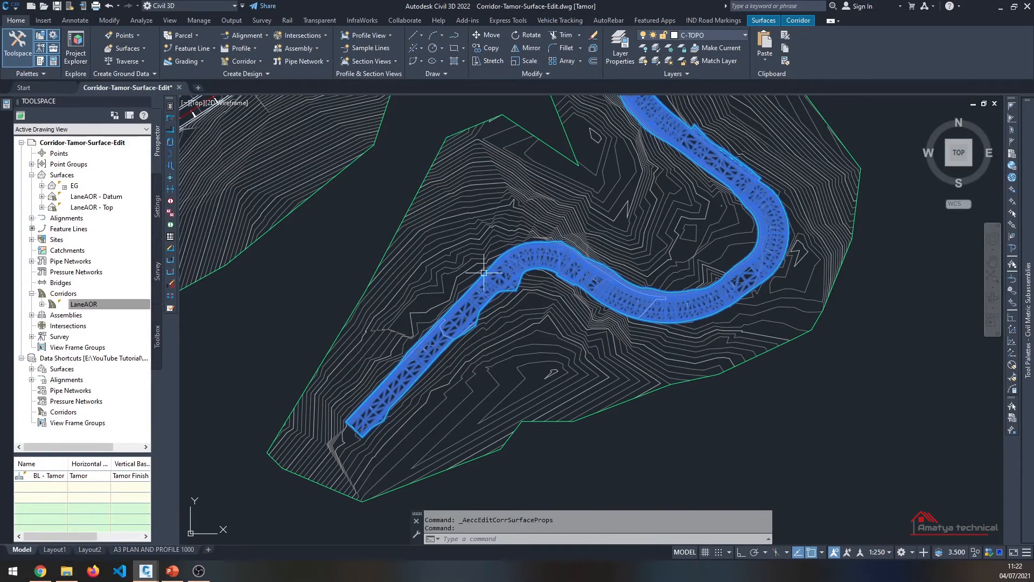
{"action": "left_click", "coordinate": [798, 20]}
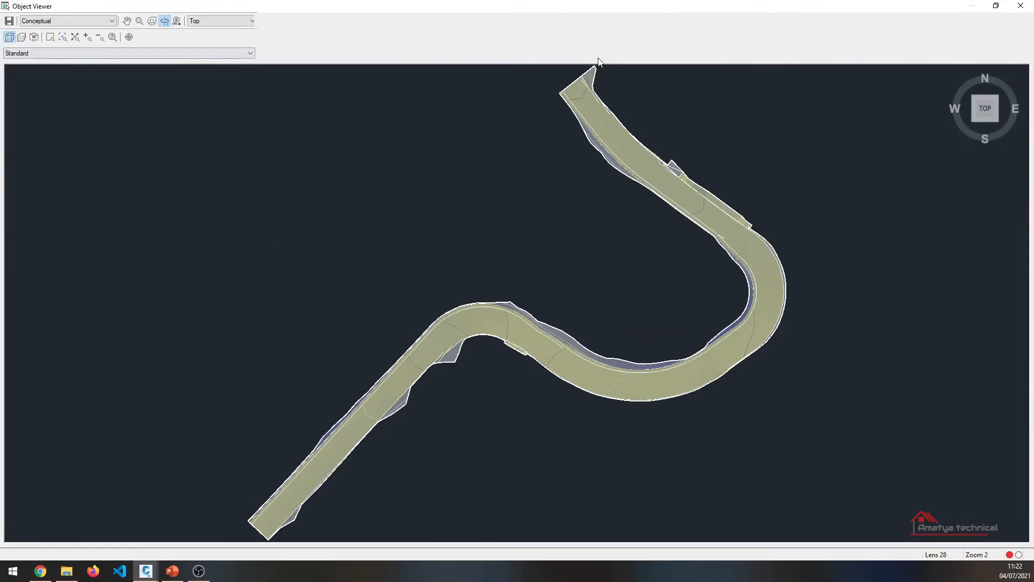
{"action": "left_click", "coordinate": [997, 119]}
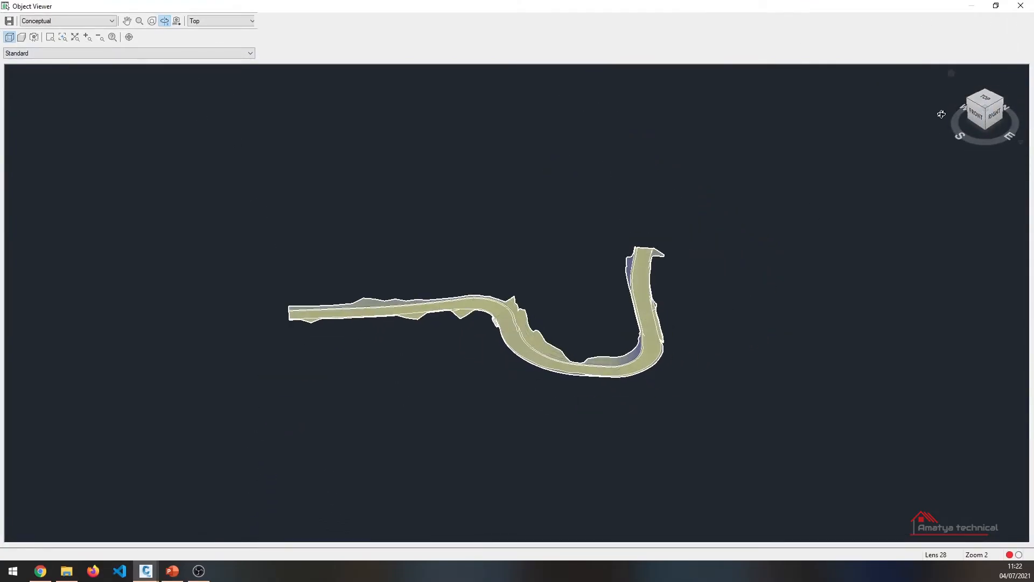
Examine the shaded corridor surfaces along the road, including the edges near its far end, and close the viewer
{"action": "scroll", "coordinate": [320, 324], "scroll_direction": "up", "scroll_amount": 2}
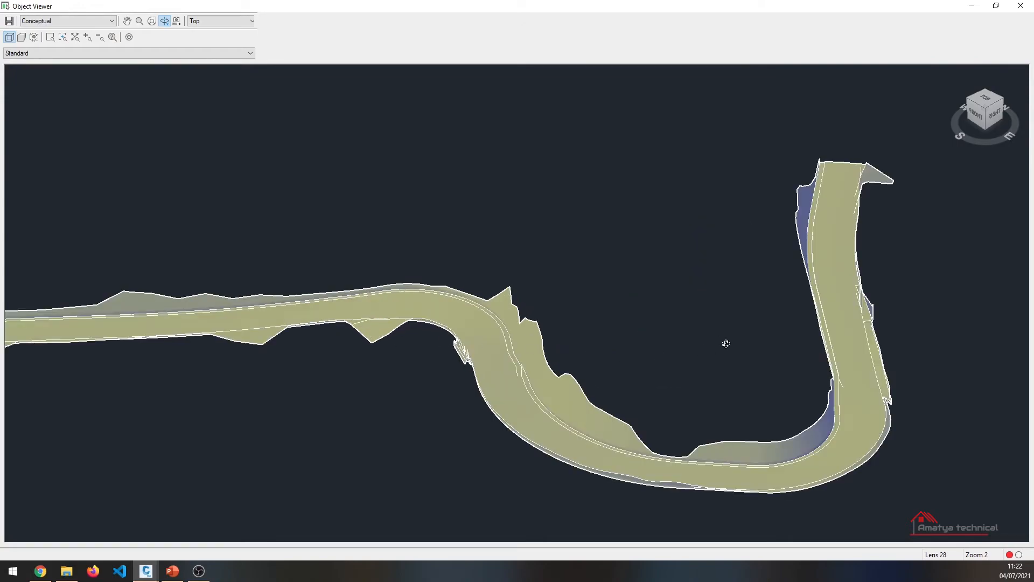
{"action": "middle_click_drag", "start_coordinate": [727, 345], "coordinate": [390, 283]}
{"action": "scroll", "coordinate": [559, 282], "scroll_direction": "up", "scroll_amount": 4}
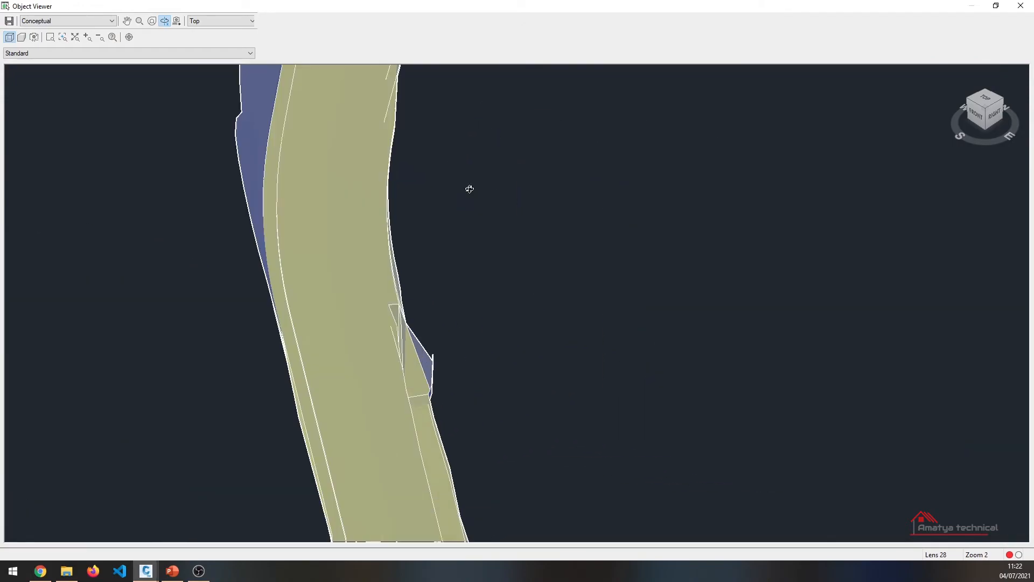
{"action": "scroll", "coordinate": [520, 186], "scroll_direction": "down", "scroll_amount": 5}
{"action": "middle_click_drag", "start_coordinate": [204, 324], "coordinate": [537, 364]}
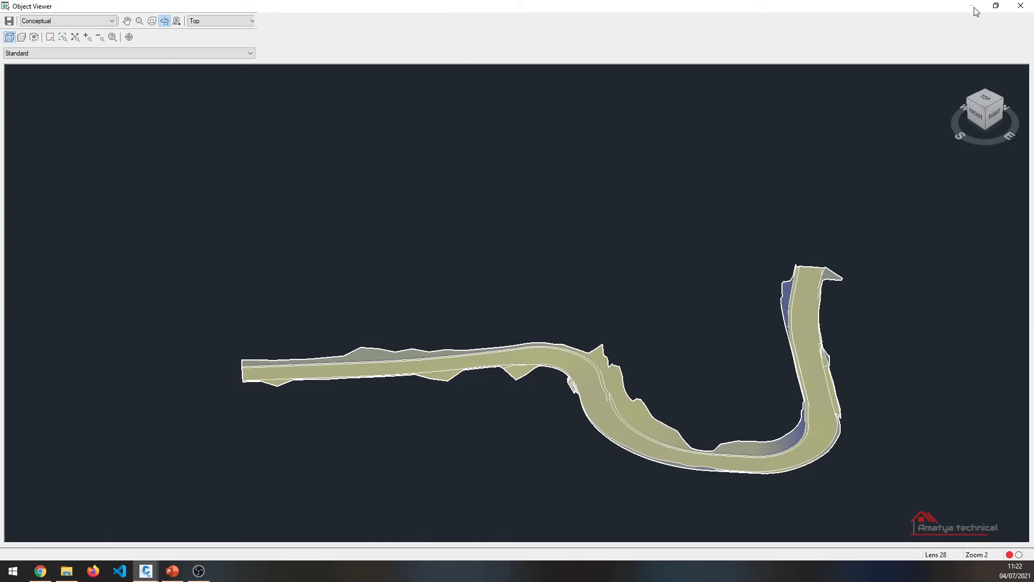
{"action": "left_click", "coordinate": [1022, 6]}
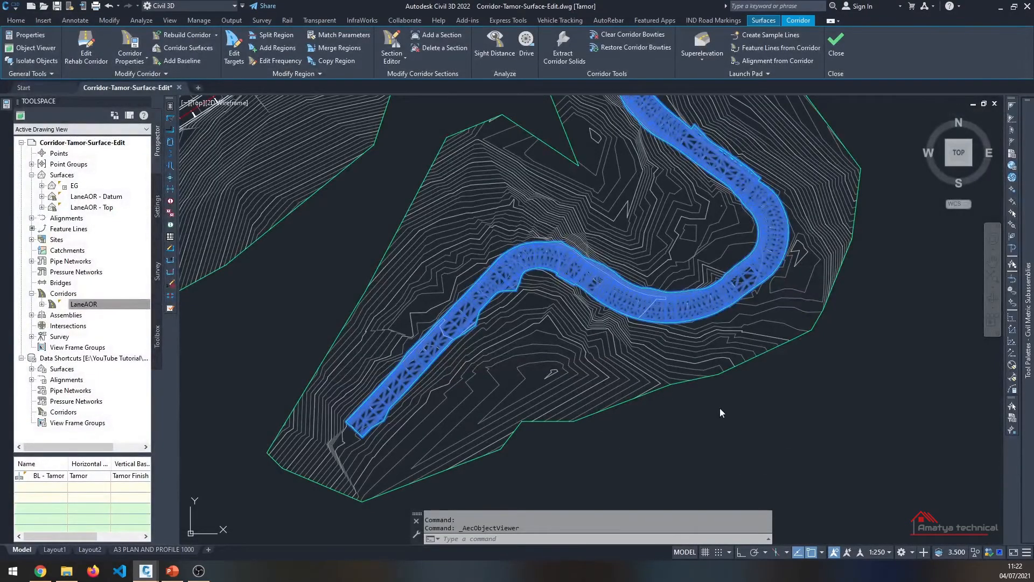
Look at the properties of the two selected corridor surfaces, clear the selection and inspect the triangulation along the straight road section
{"action": "left_click", "coordinate": [7, 119]}
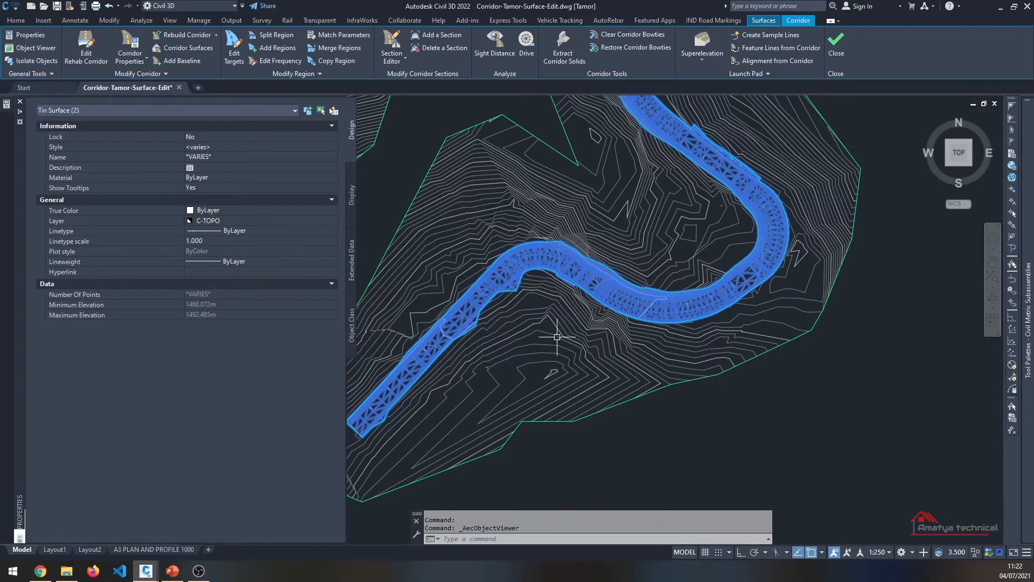
{"action": "key", "text": "Escape"}
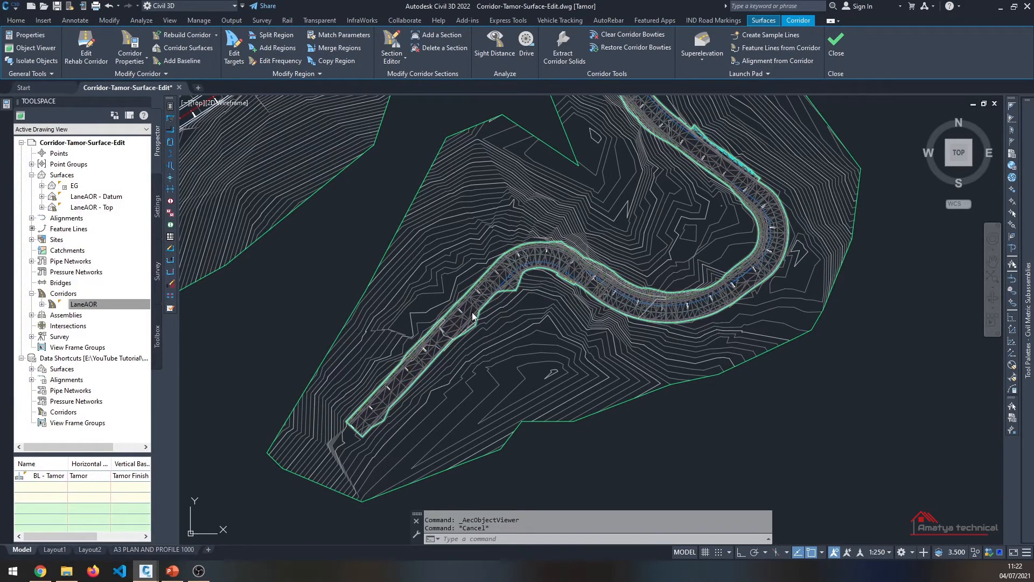
{"action": "scroll", "coordinate": [472, 312], "scroll_direction": "up", "scroll_amount": 5}
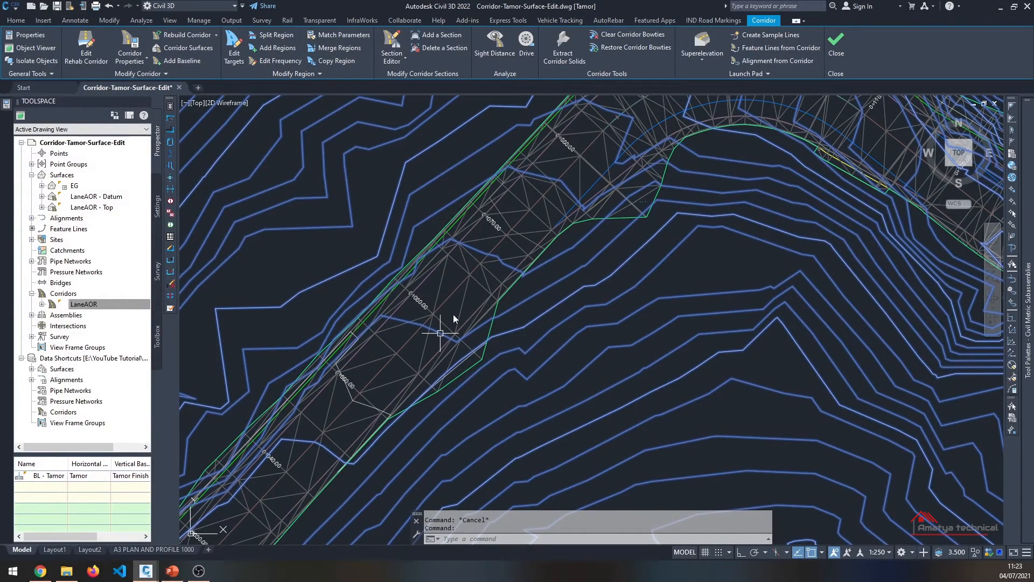
{"action": "key", "text": "Escape"}
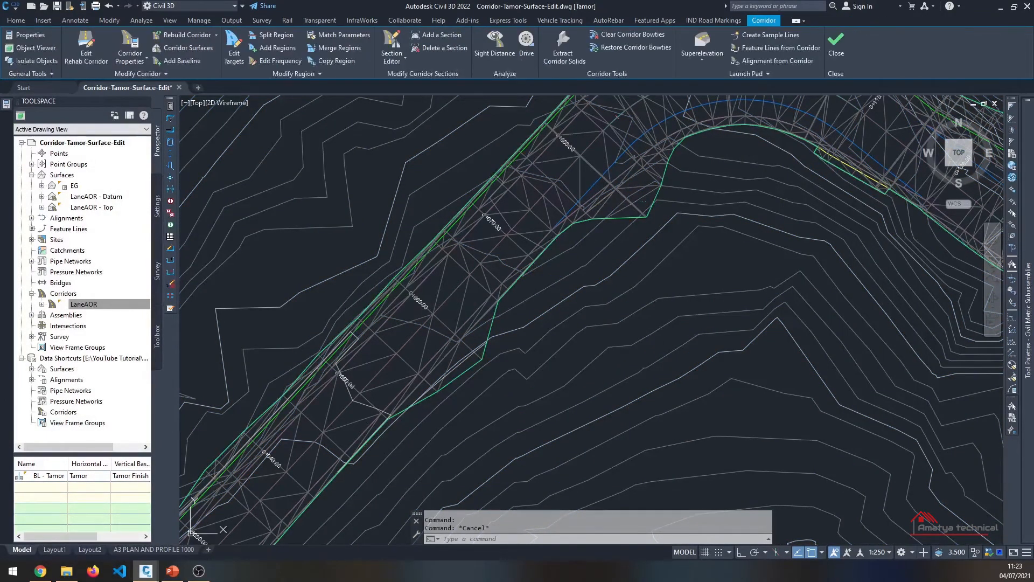
Set the selected LaneAOR - Datum surface's style to _No Display and clear the selection
{"action": "mouse_move", "coordinate": [6, 104]}
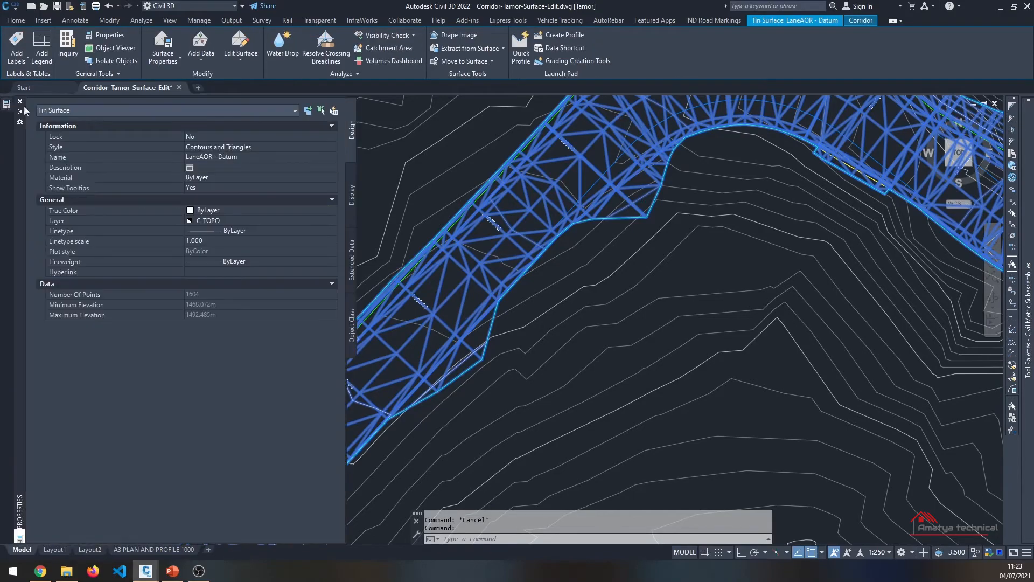
{"action": "left_click", "coordinate": [237, 147]}
{"action": "left_click", "coordinate": [294, 149]}
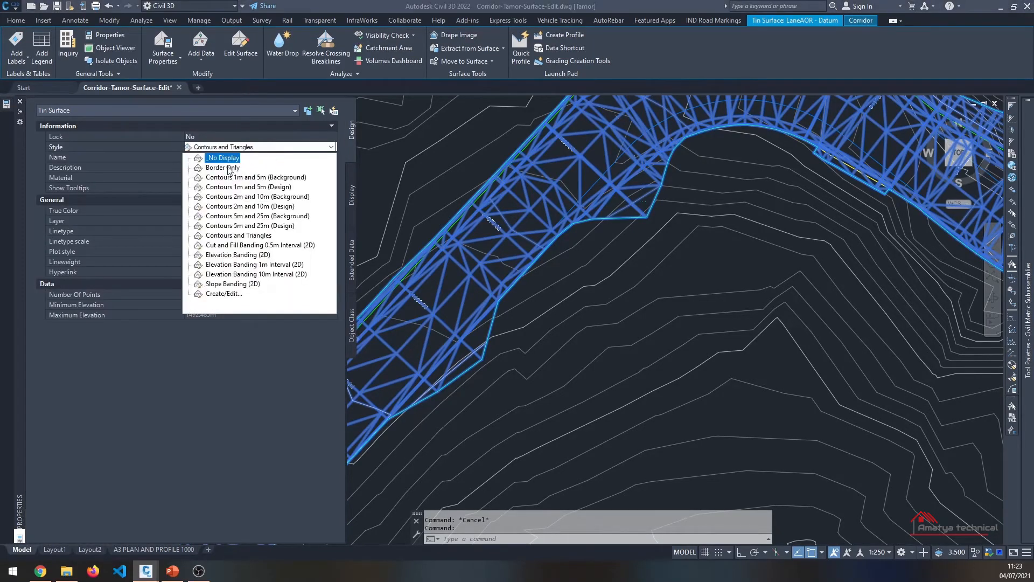
{"action": "left_click", "coordinate": [216, 159]}
{"action": "scroll", "coordinate": [705, 327], "scroll_direction": "down", "scroll_amount": 4}
{"action": "key", "text": "Escape"}
{"action": "scroll", "coordinate": [628, 314], "scroll_direction": "down", "scroll_amount": 2}
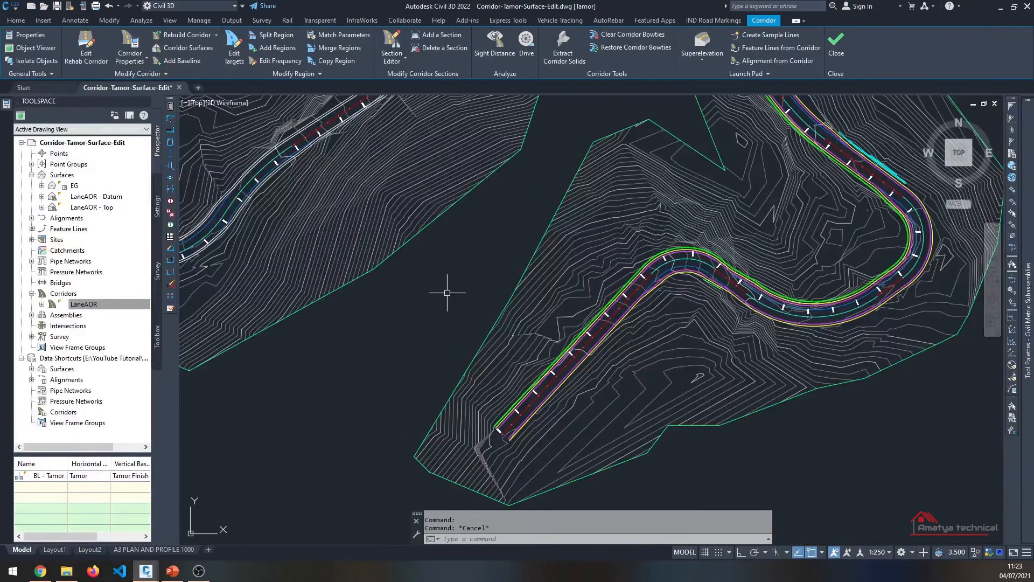
Select the LaneAOR - Datum surface from the drawing's surface list and set its style to Contours and Triangles
{"action": "left_click", "coordinate": [392, 312]}
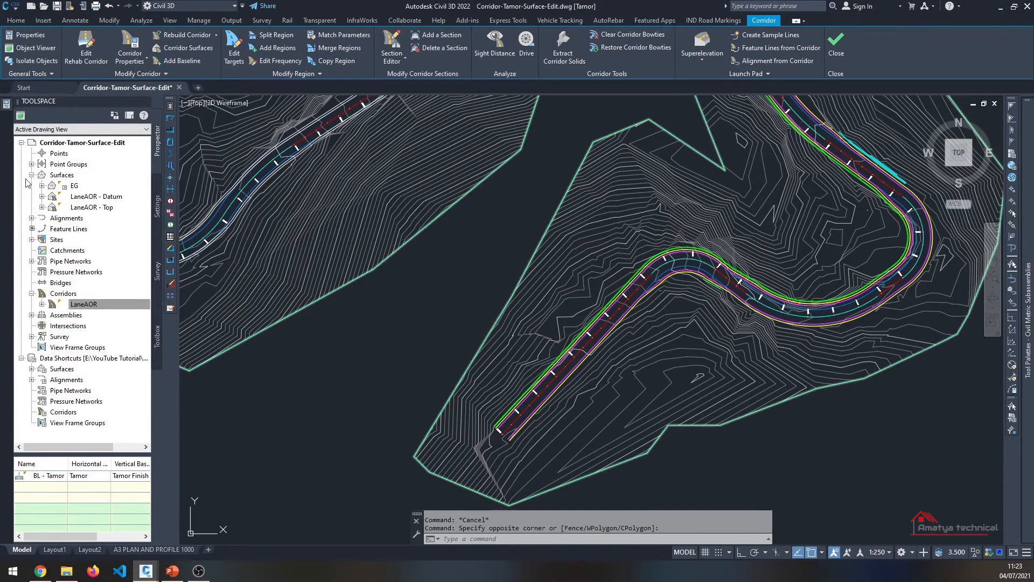
{"action": "left_click", "coordinate": [83, 197]}
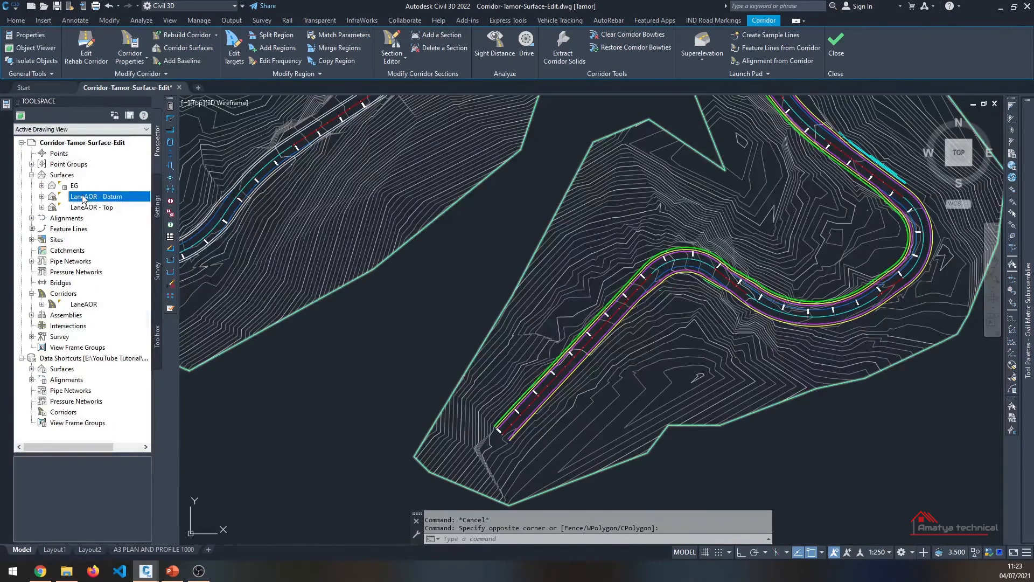
{"action": "right_click", "coordinate": [84, 198]}
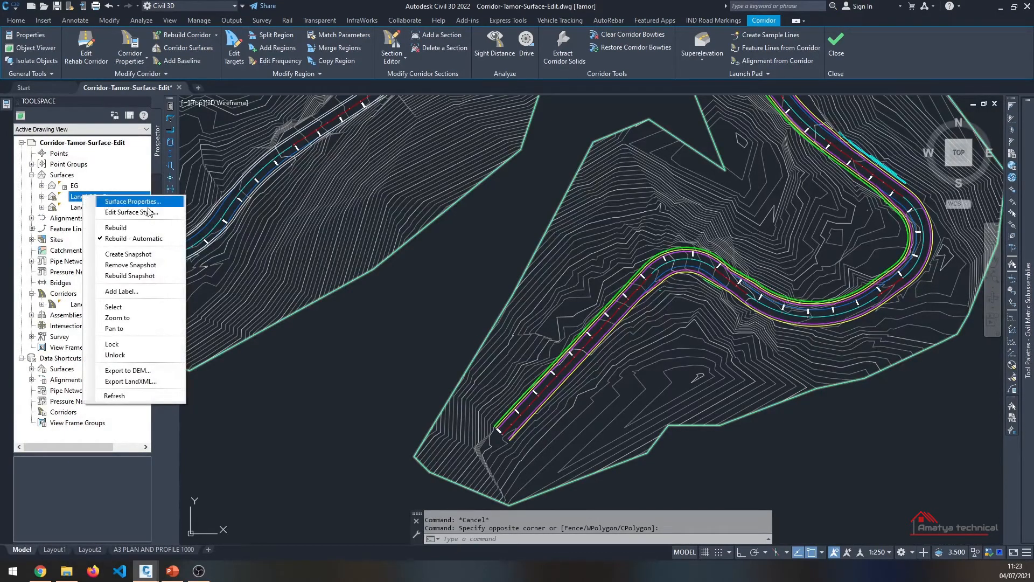
{"action": "left_click", "coordinate": [127, 312]}
{"action": "mouse_move", "coordinate": [8, 104]}
{"action": "left_click", "coordinate": [218, 149]}
{"action": "left_click", "coordinate": [242, 236]}
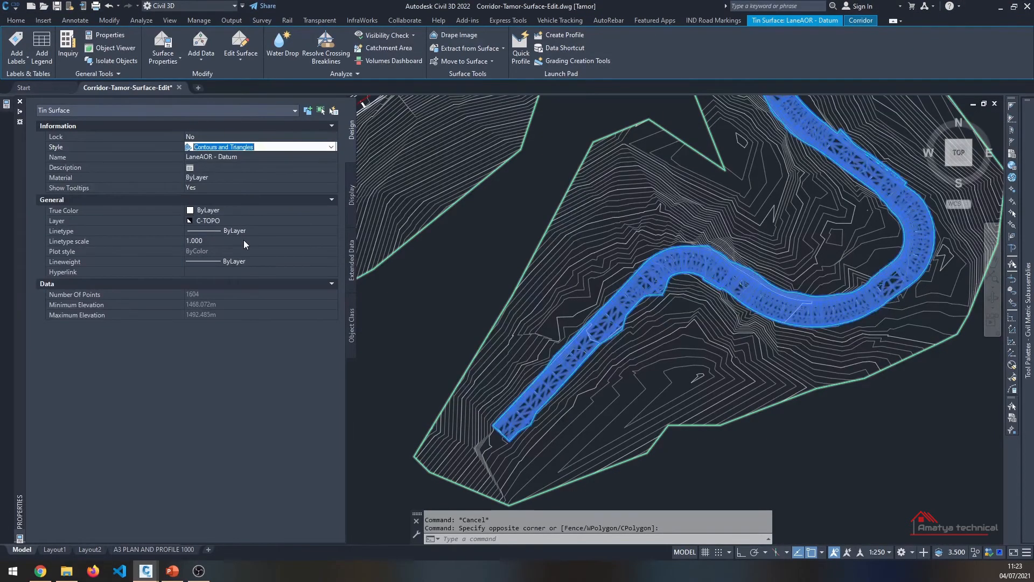
Return the LaneAOR - Datum surface's style to _No Display and deselect it
{"action": "left_click", "coordinate": [332, 146]}
{"action": "left_click", "coordinate": [213, 155]}
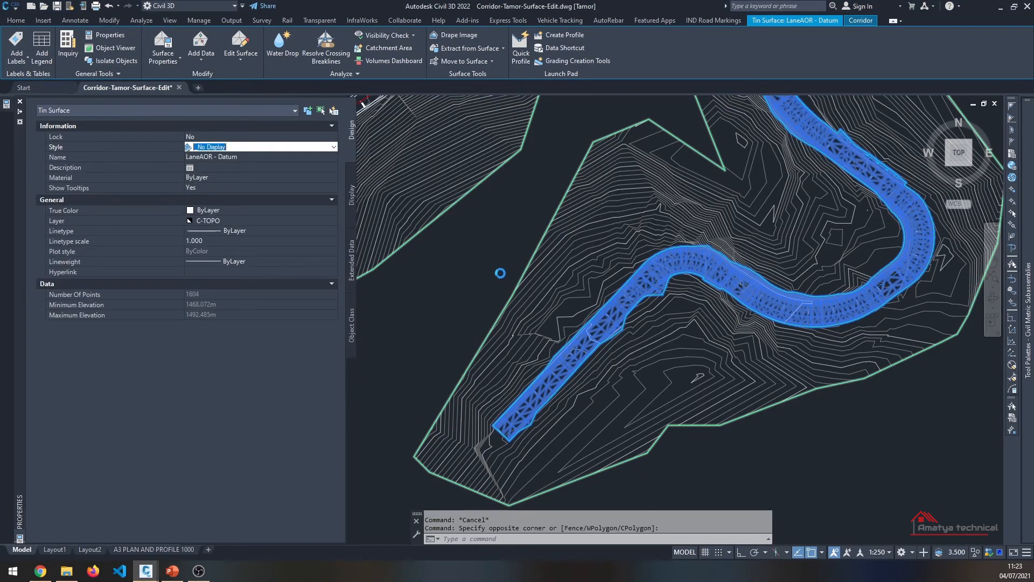
{"action": "key", "text": "Escape"}
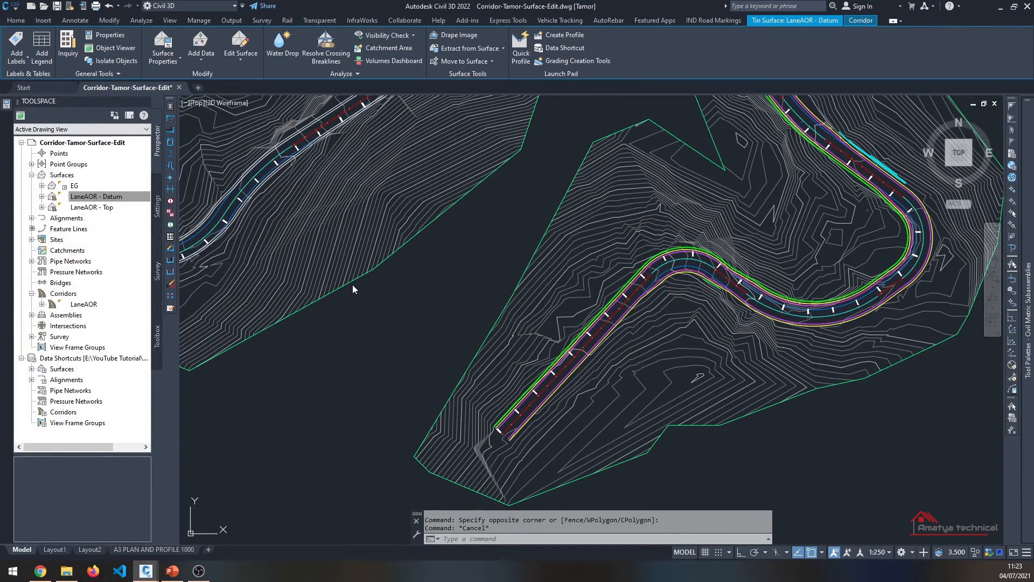
Examine the corridor in plan along its first bends and around the short cyan feature lines beside station 0+240
{"action": "scroll", "coordinate": [353, 304], "scroll_direction": "down", "scroll_amount": 6}
{"action": "scroll", "coordinate": [418, 297], "scroll_direction": "up", "scroll_amount": 2}
{"action": "scroll", "coordinate": [418, 297], "scroll_direction": "up", "scroll_amount": 5}
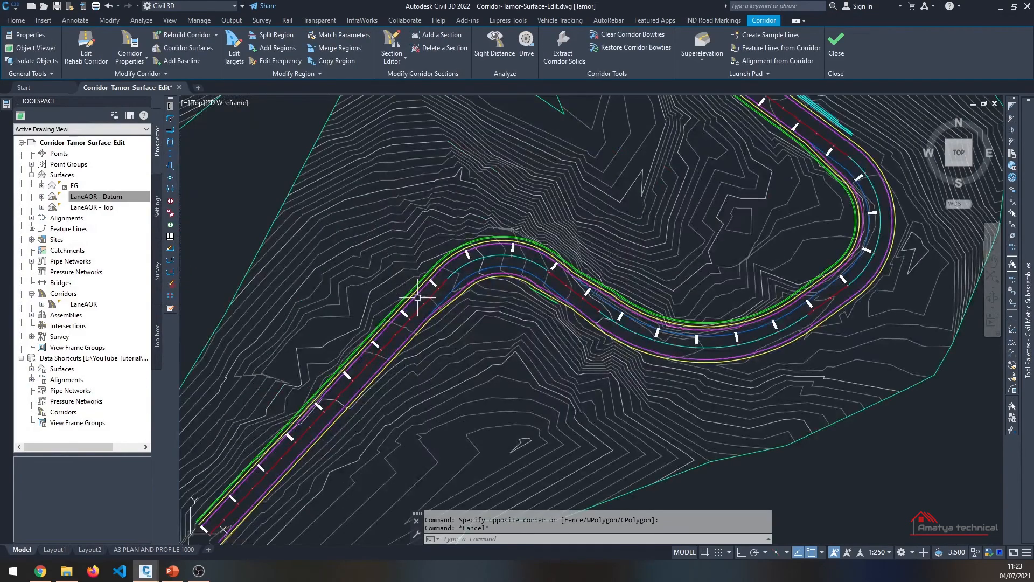
{"action": "scroll", "coordinate": [419, 297], "scroll_direction": "down", "scroll_amount": 4}
{"action": "middle_click_drag", "start_coordinate": [431, 291], "coordinate": [416, 335]}
{"action": "scroll", "coordinate": [456, 308], "scroll_direction": "up", "scroll_amount": 4}
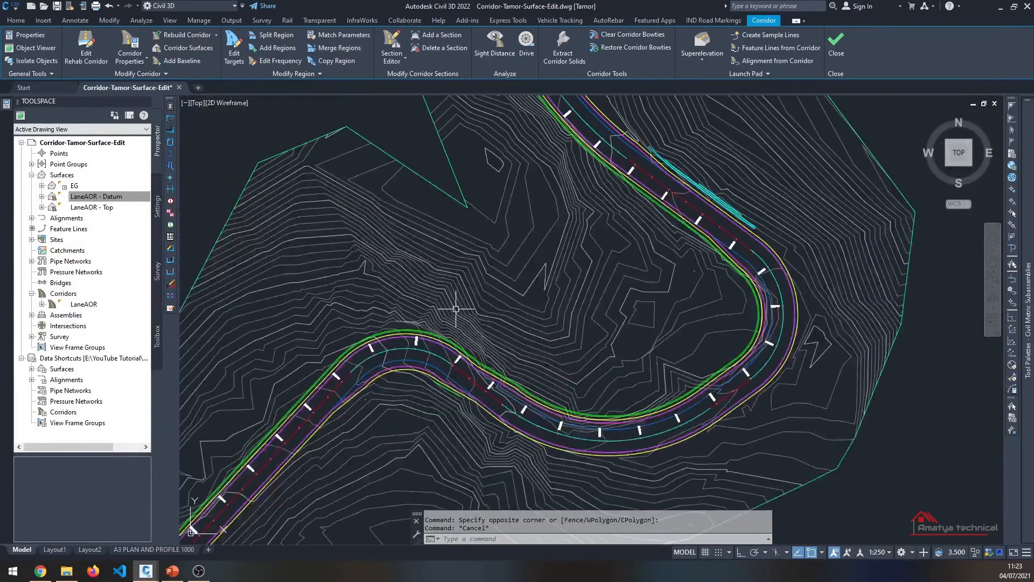
{"action": "scroll", "coordinate": [778, 262], "scroll_direction": "up", "scroll_amount": 6}
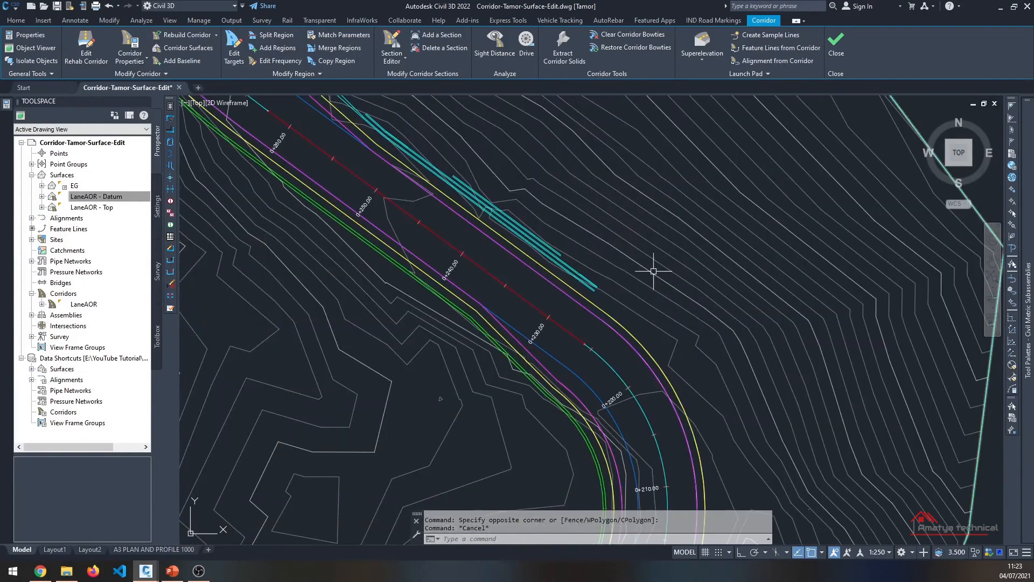
{"action": "scroll", "coordinate": [573, 323], "scroll_direction": "down", "scroll_amount": 6}
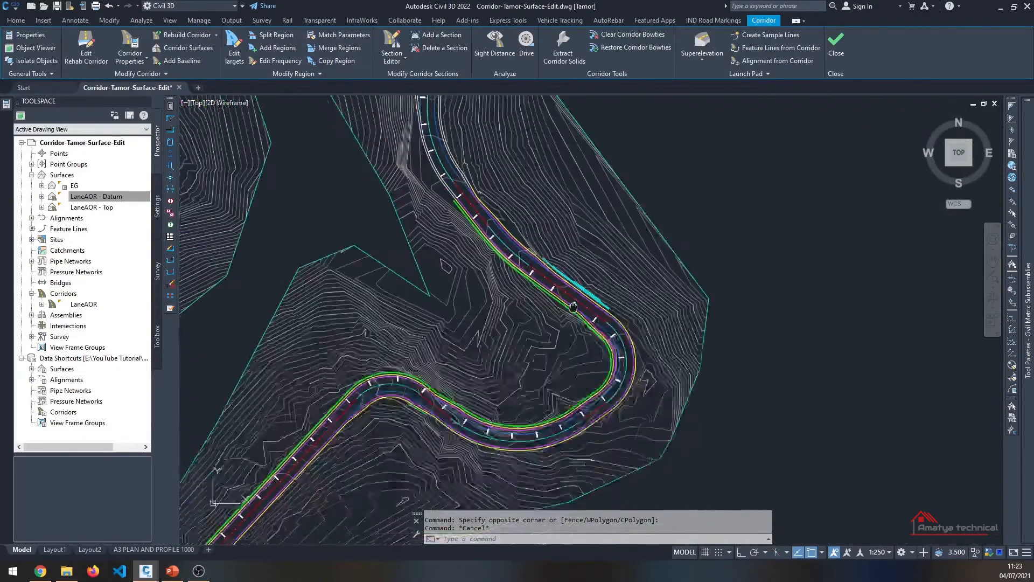
{"action": "middle_click_drag", "start_coordinate": [573, 326], "coordinate": [596, 259]}
{"action": "scroll", "coordinate": [596, 258], "scroll_direction": "up", "scroll_amount": 3}
{"action": "scroll", "coordinate": [531, 346], "scroll_direction": "down", "scroll_amount": 5}
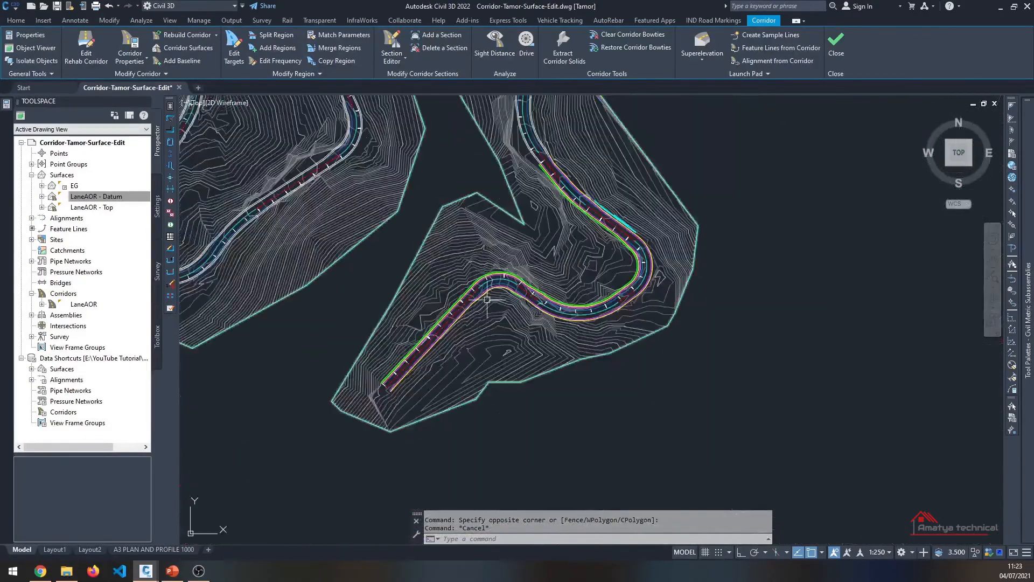
{"action": "mouse_move", "coordinate": [472, 321]}
{"action": "left_click", "coordinate": [567, 455]}
{"action": "scroll", "coordinate": [539, 426], "scroll_direction": "down", "scroll_amount": 5}
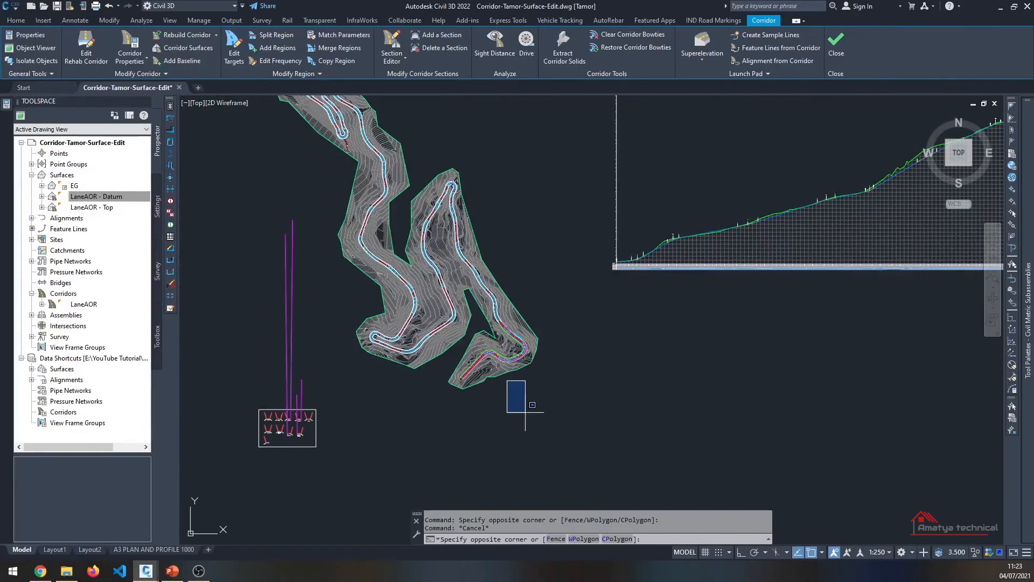
{"action": "key", "text": "Escape"}
{"action": "scroll", "coordinate": [287, 438], "scroll_direction": "up", "scroll_amount": 4}
{"action": "middle_click_drag", "start_coordinate": [624, 385], "coordinate": [286, 428]}
{"action": "middle_click_drag", "start_coordinate": [746, 284], "coordinate": [384, 388]}
{"action": "scroll", "coordinate": [430, 366], "scroll_direction": "down", "scroll_amount": 4}
{"action": "scroll", "coordinate": [384, 388], "scroll_direction": "up", "scroll_amount": 4}
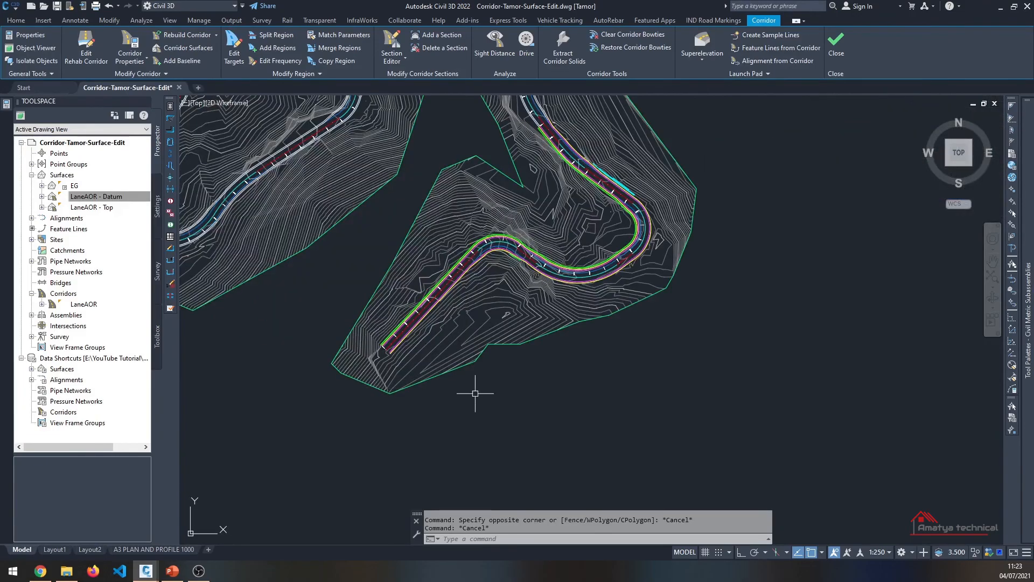